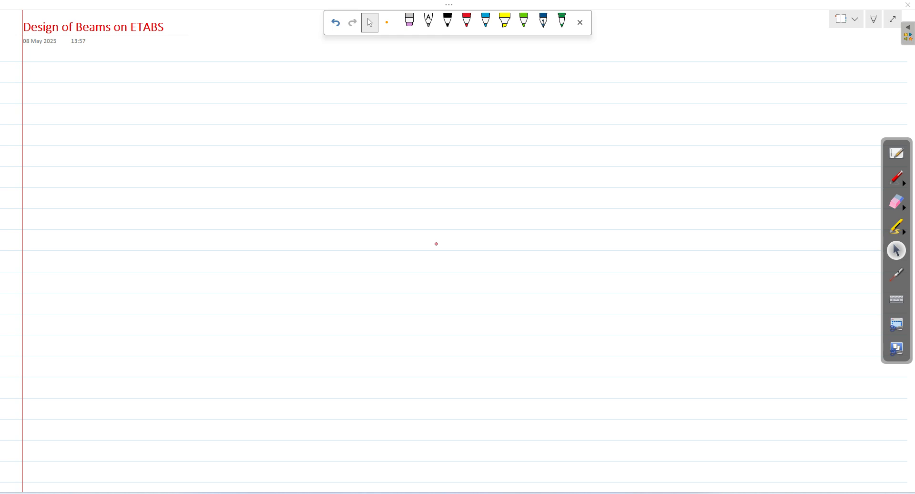
Step: Handwrite 'Design of Beams for Flexure' in red ink as the first heading
{"action": "left_click", "coordinate": [467, 21]}
{"action": "mouse_move", "coordinate": [116, 70]}
{"action": "left_mouse_down"}
{"action": "mouse_move", "coordinate": [118, 81]}
{"action": "mouse_move", "coordinate": [158, 77]}
{"action": "mouse_move", "coordinate": [154, 84]}
{"action": "mouse_move", "coordinate": [189, 77]}
{"action": "left_mouse_up"}
{"action": "left_click_drag", "start_coordinate": [195, 64], "coordinate": [193, 87]}
{"action": "mouse_move", "coordinate": [191, 76]}
{"action": "left_mouse_down"}
{"action": "mouse_move", "coordinate": [226, 71]}
{"action": "mouse_move", "coordinate": [227, 81]}
{"action": "left_mouse_up"}
{"action": "left_click_drag", "start_coordinate": [228, 68], "coordinate": [229, 81]}
{"action": "left_click_drag", "start_coordinate": [241, 73], "coordinate": [247, 78]}
{"action": "mouse_move", "coordinate": [253, 70]}
{"action": "left_mouse_down"}
{"action": "mouse_move", "coordinate": [311, 85]}
{"action": "mouse_move", "coordinate": [318, 73]}
{"action": "left_mouse_up"}
{"action": "mouse_move", "coordinate": [320, 69]}
{"action": "left_mouse_down"}
{"action": "mouse_move", "coordinate": [358, 78]}
{"action": "mouse_move", "coordinate": [365, 64]}
{"action": "left_mouse_up"}
{"action": "left_click_drag", "start_coordinate": [357, 70], "coordinate": [377, 74]}
{"action": "left_click_drag", "start_coordinate": [379, 67], "coordinate": [400, 74]}
{"action": "left_click_drag", "start_coordinate": [400, 74], "coordinate": [459, 77]}
Step: Add '(Singly Reinforced)' after the first heading
{"action": "left_click_drag", "start_coordinate": [470, 70], "coordinate": [483, 75]}
{"action": "mouse_move", "coordinate": [493, 69]}
{"action": "left_mouse_down"}
{"action": "mouse_move", "coordinate": [490, 85]}
{"action": "mouse_move", "coordinate": [496, 74]}
{"action": "left_mouse_up"}
{"action": "mouse_move", "coordinate": [501, 66]}
{"action": "left_mouse_down"}
{"action": "mouse_move", "coordinate": [509, 67]}
{"action": "mouse_move", "coordinate": [502, 78]}
{"action": "mouse_move", "coordinate": [538, 73]}
{"action": "left_mouse_up"}
{"action": "left_click_drag", "start_coordinate": [535, 64], "coordinate": [553, 75]}
{"action": "left_click_drag", "start_coordinate": [559, 70], "coordinate": [572, 71]}
{"action": "mouse_move", "coordinate": [584, 59]}
{"action": "left_mouse_down"}
{"action": "mouse_move", "coordinate": [577, 82]}
{"action": "mouse_move", "coordinate": [586, 67]}
{"action": "left_mouse_up"}
{"action": "mouse_move", "coordinate": [587, 65]}
{"action": "left_mouse_down"}
{"action": "mouse_move", "coordinate": [585, 72]}
{"action": "mouse_move", "coordinate": [605, 73]}
{"action": "left_mouse_up"}
{"action": "left_click_drag", "start_coordinate": [610, 69], "coordinate": [618, 72]}
{"action": "left_click_drag", "start_coordinate": [620, 57], "coordinate": [628, 77]}
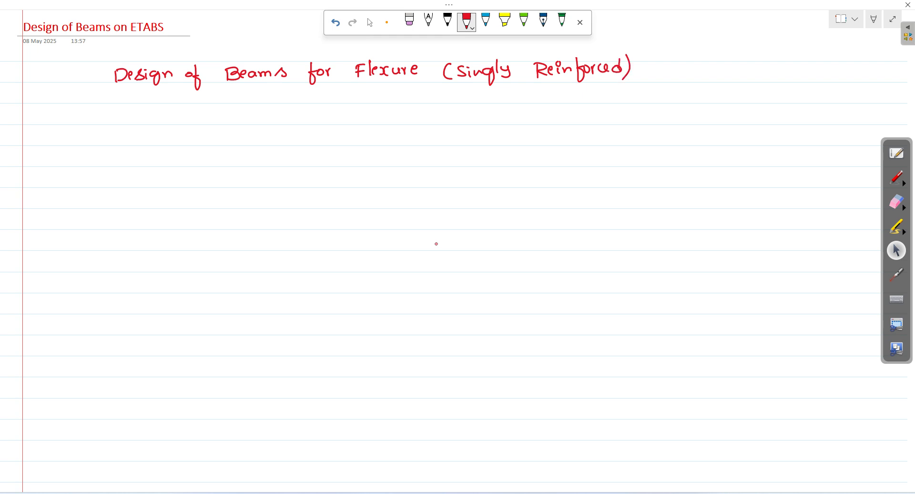
Step: Write a second line with ditto marks and '(Doubly Reinforced)' beneath the first heading
{"action": "left_click_drag", "start_coordinate": [120, 97], "coordinate": [323, 96]}
{"action": "mouse_move", "coordinate": [337, 93]}
{"action": "left_mouse_down"}
{"action": "mouse_move", "coordinate": [409, 89]}
{"action": "mouse_move", "coordinate": [445, 99]}
{"action": "left_mouse_up"}
{"action": "mouse_move", "coordinate": [464, 89]}
{"action": "left_mouse_down"}
{"action": "mouse_move", "coordinate": [464, 99]}
{"action": "mouse_move", "coordinate": [498, 98]}
{"action": "left_mouse_up"}
{"action": "left_click_drag", "start_coordinate": [502, 85], "coordinate": [507, 98]}
{"action": "left_click_drag", "start_coordinate": [509, 84], "coordinate": [521, 95]}
{"action": "mouse_move", "coordinate": [526, 89]}
{"action": "left_mouse_down"}
{"action": "mouse_move", "coordinate": [524, 111]}
{"action": "mouse_move", "coordinate": [548, 100]}
{"action": "left_mouse_up"}
{"action": "left_click_drag", "start_coordinate": [545, 87], "coordinate": [562, 97]}
{"action": "left_click_drag", "start_coordinate": [567, 89], "coordinate": [587, 95]}
{"action": "mouse_move", "coordinate": [602, 83]}
{"action": "left_mouse_down"}
{"action": "mouse_move", "coordinate": [592, 100]}
{"action": "mouse_move", "coordinate": [603, 90]}
{"action": "left_mouse_up"}
{"action": "left_click_drag", "start_coordinate": [605, 88], "coordinate": [652, 102]}
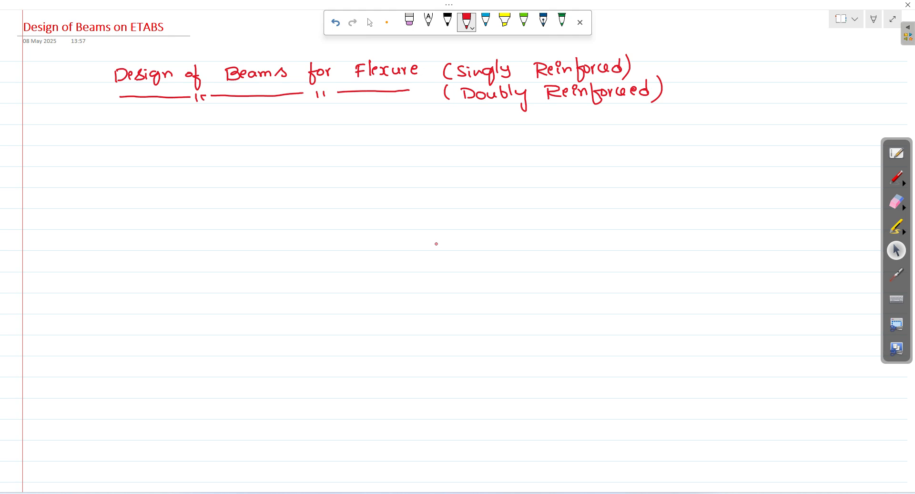
Step: Write 'Design of Beams for Shear' on a third line, then bracket all headings with 'Manually'
{"action": "left_click_drag", "start_coordinate": [119, 114], "coordinate": [119, 128]}
{"action": "mouse_move", "coordinate": [120, 115]}
{"action": "left_mouse_down"}
{"action": "mouse_move", "coordinate": [130, 120]}
{"action": "mouse_move", "coordinate": [121, 128]}
{"action": "left_mouse_up"}
{"action": "left_click_drag", "start_coordinate": [131, 121], "coordinate": [138, 123]}
{"action": "mouse_move", "coordinate": [143, 114]}
{"action": "left_mouse_down"}
{"action": "mouse_move", "coordinate": [139, 125]}
{"action": "mouse_move", "coordinate": [153, 133]}
{"action": "left_mouse_up"}
{"action": "left_click_drag", "start_coordinate": [162, 117], "coordinate": [174, 122]}
{"action": "left_click_drag", "start_coordinate": [199, 116], "coordinate": [205, 134]}
{"action": "left_click_drag", "start_coordinate": [241, 111], "coordinate": [242, 122]}
{"action": "mouse_move", "coordinate": [241, 110]}
{"action": "left_mouse_down"}
{"action": "mouse_move", "coordinate": [252, 114]}
{"action": "mouse_move", "coordinate": [244, 122]}
{"action": "mouse_move", "coordinate": [264, 121]}
{"action": "left_mouse_up"}
{"action": "mouse_move", "coordinate": [273, 113]}
{"action": "left_mouse_down"}
{"action": "mouse_move", "coordinate": [267, 121]}
{"action": "mouse_move", "coordinate": [331, 131]}
{"action": "left_mouse_up"}
{"action": "left_click_drag", "start_coordinate": [329, 118], "coordinate": [343, 122]}
{"action": "left_click_drag", "start_coordinate": [345, 117], "coordinate": [385, 120]}
{"action": "mouse_move", "coordinate": [389, 107]}
{"action": "left_mouse_down"}
{"action": "mouse_move", "coordinate": [389, 120]}
{"action": "mouse_move", "coordinate": [405, 118]}
{"action": "left_mouse_up"}
{"action": "mouse_move", "coordinate": [411, 112]}
{"action": "left_mouse_down"}
{"action": "mouse_move", "coordinate": [422, 108]}
{"action": "mouse_move", "coordinate": [427, 121]}
{"action": "left_mouse_up"}
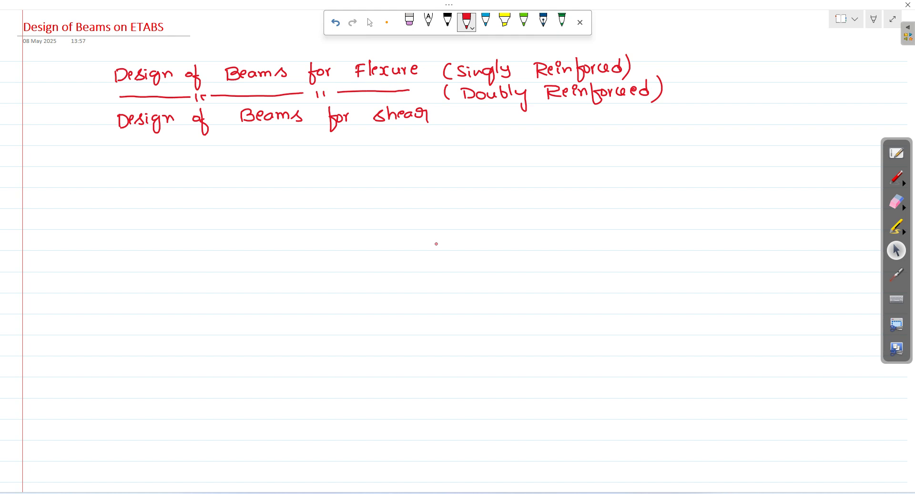
{"action": "left_click_drag", "start_coordinate": [684, 60], "coordinate": [681, 123]}
{"action": "mouse_move", "coordinate": [726, 79]}
{"action": "left_mouse_down"}
{"action": "mouse_move", "coordinate": [795, 86]}
{"action": "mouse_move", "coordinate": [780, 93]}
{"action": "left_mouse_up"}
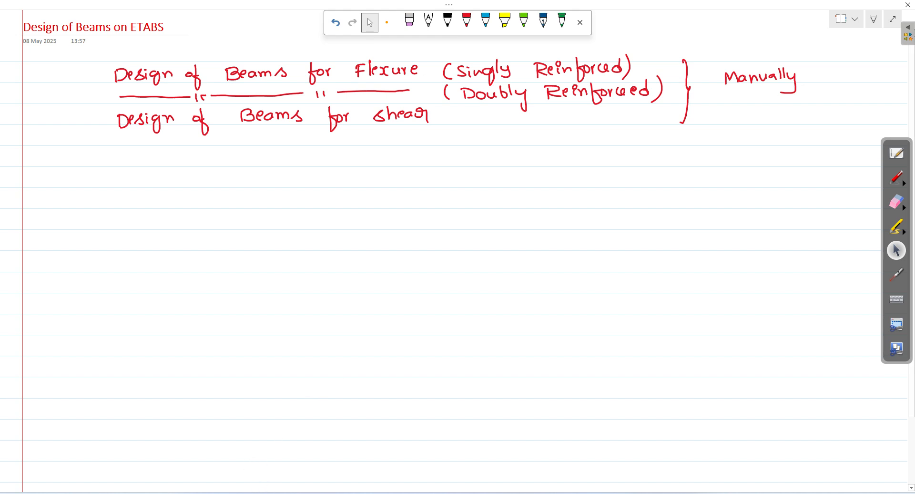
Step: Import the Beam Design.e2k text file into ETABS
{"action": "left_click", "coordinate": [209, 493]}
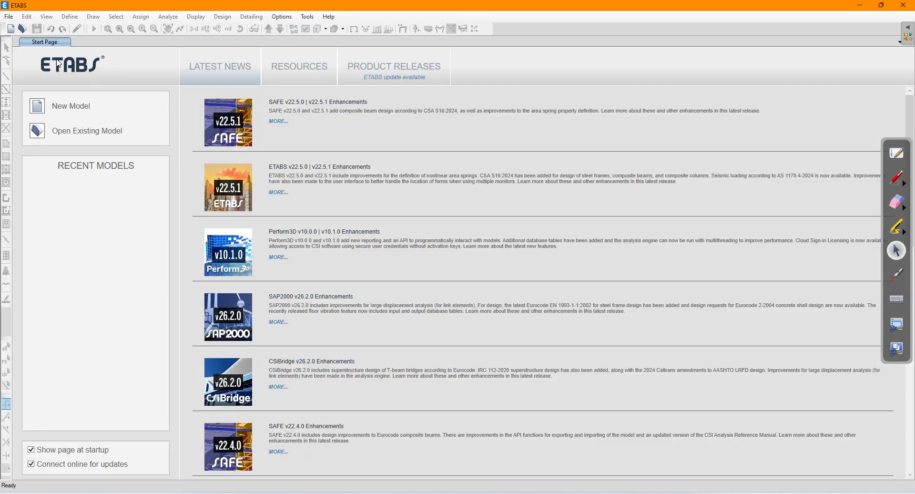
{"action": "left_click", "coordinate": [8, 16]}
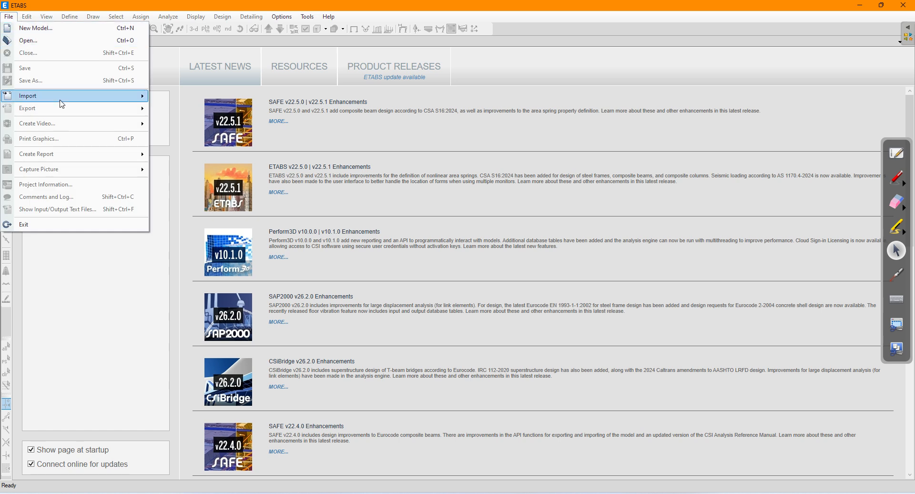
{"action": "mouse_move", "coordinate": [62, 103]}
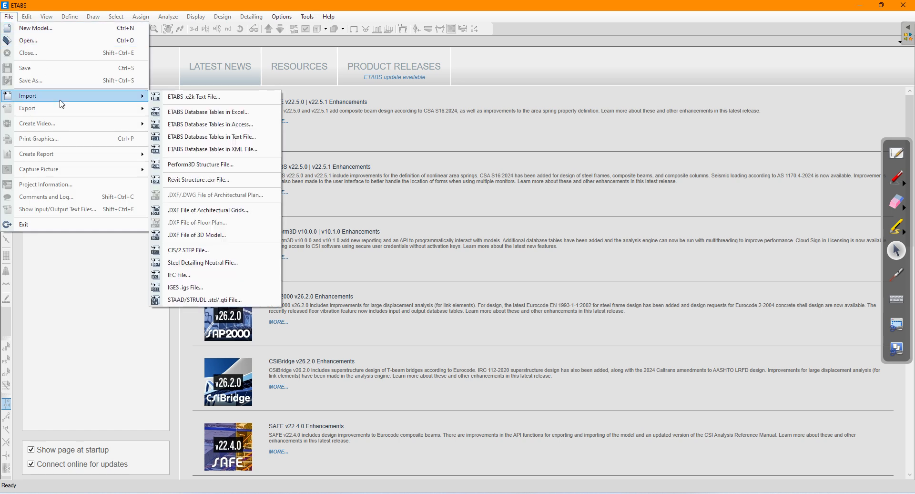
{"action": "left_click", "coordinate": [194, 102]}
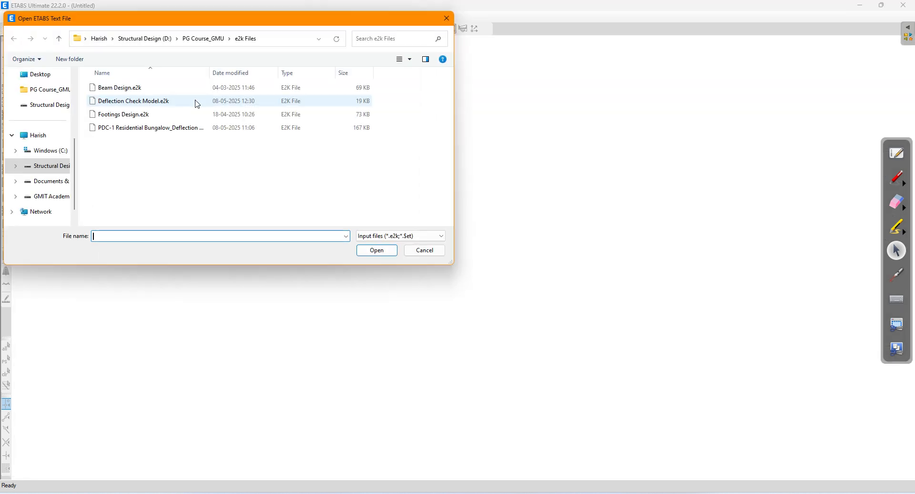
{"action": "left_click", "coordinate": [115, 91]}
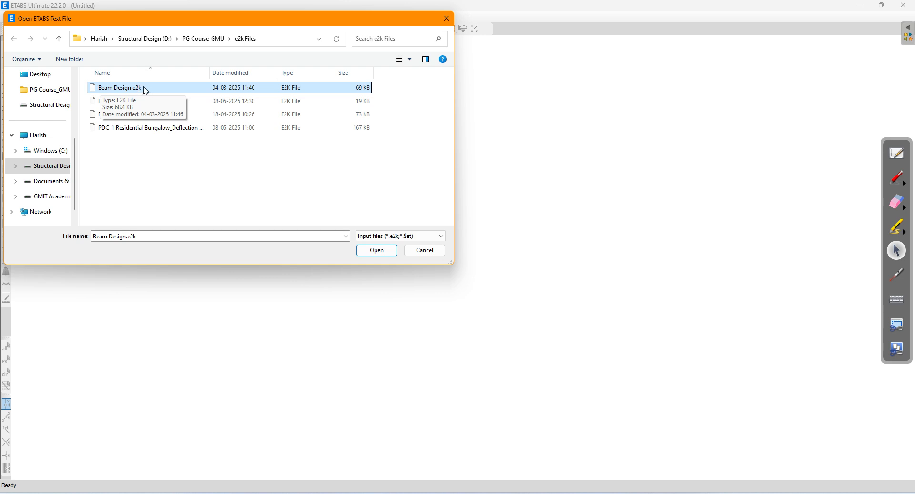
{"action": "left_click", "coordinate": [374, 250]}
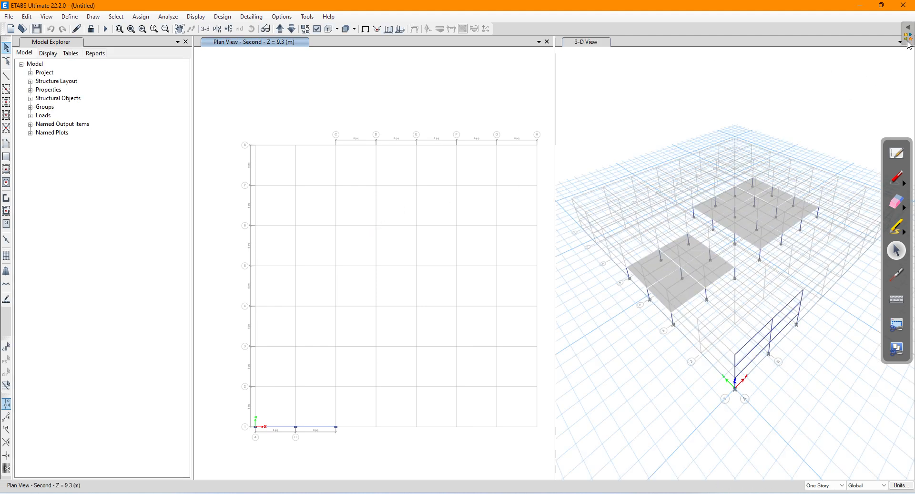
{"action": "left_click", "coordinate": [881, 6]}
Step: Show the model in a single maximized 3-D view with the Model Explorer closed
{"action": "left_click", "coordinate": [905, 94]}
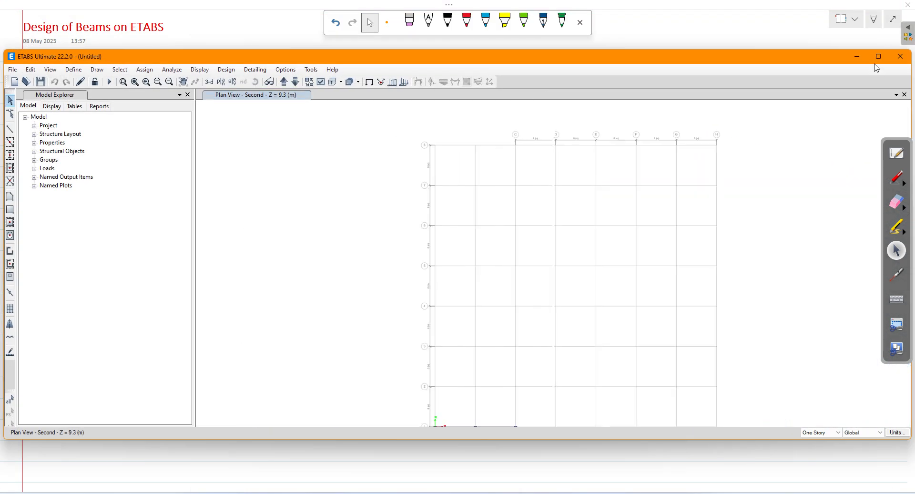
{"action": "left_click", "coordinate": [879, 56]}
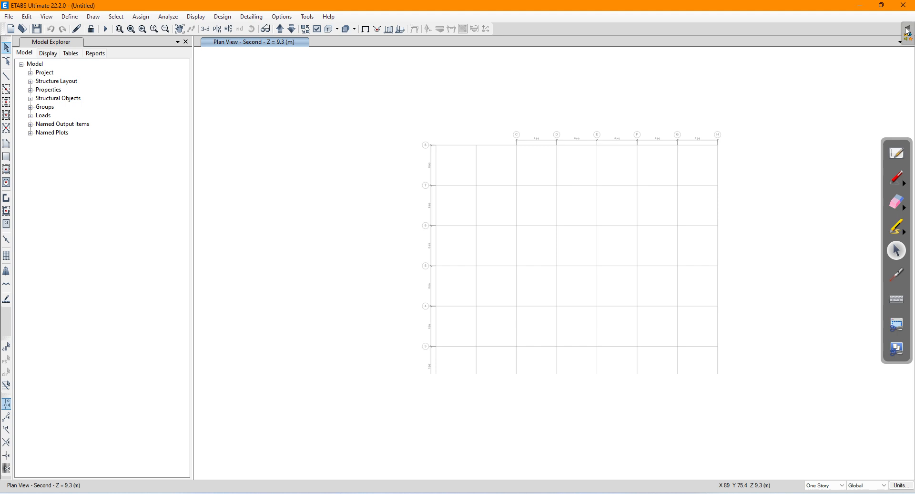
{"action": "left_click", "coordinate": [905, 28]}
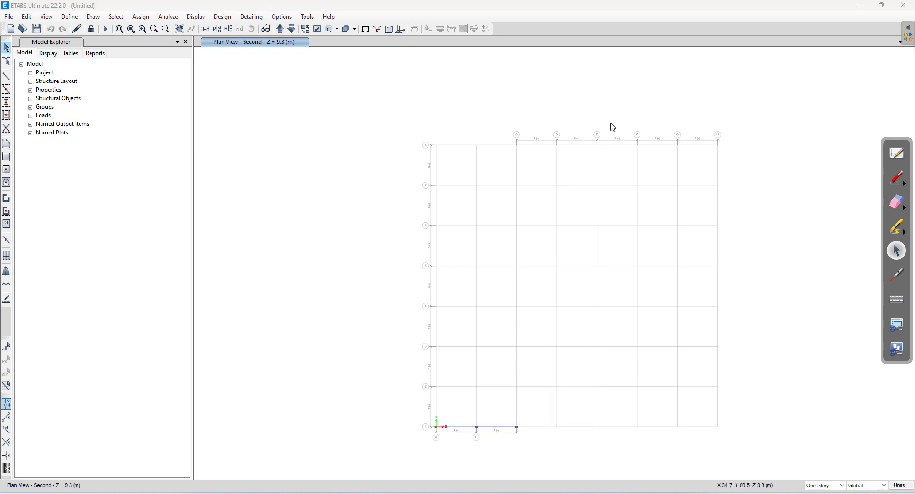
{"action": "left_click_drag", "start_coordinate": [526, 226], "coordinate": [423, 159]}
{"action": "left_click", "coordinate": [205, 29]}
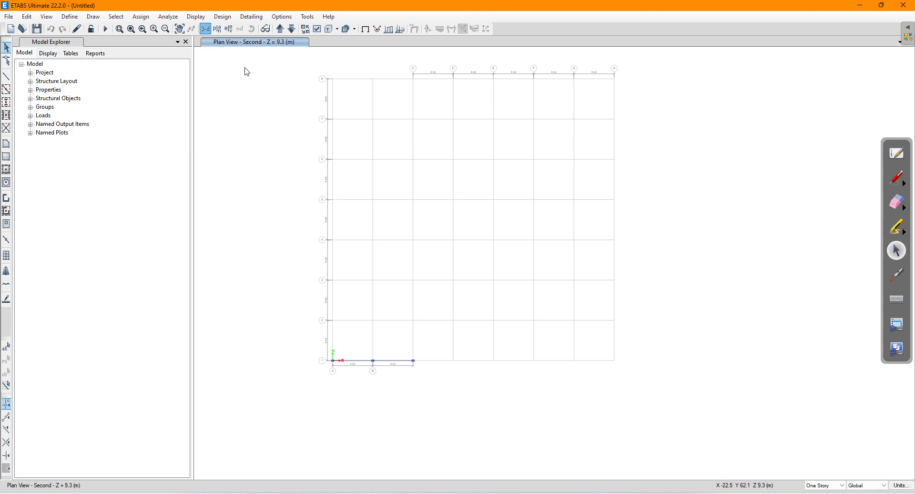
{"action": "left_click_drag", "start_coordinate": [543, 296], "coordinate": [458, 196]}
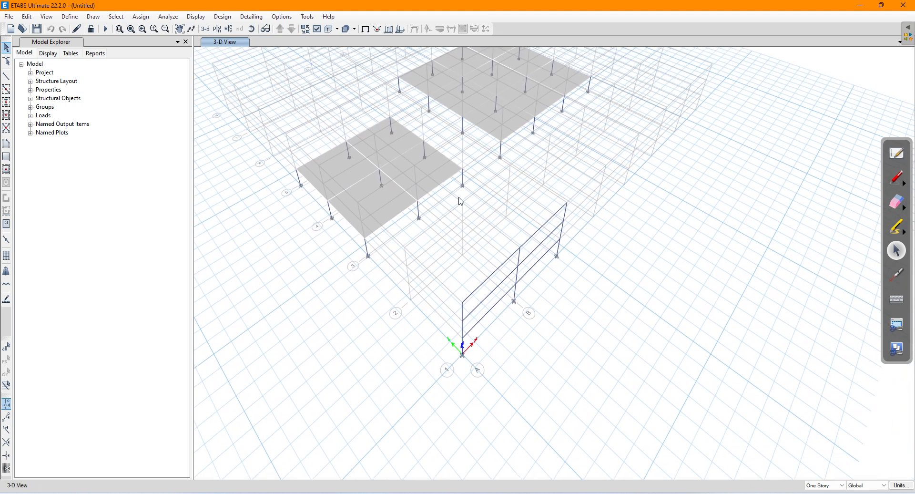
{"action": "left_click_drag", "start_coordinate": [513, 209], "coordinate": [488, 278]}
{"action": "scroll", "coordinate": [492, 329], "scroll_direction": "up", "scroll_amount": 1}
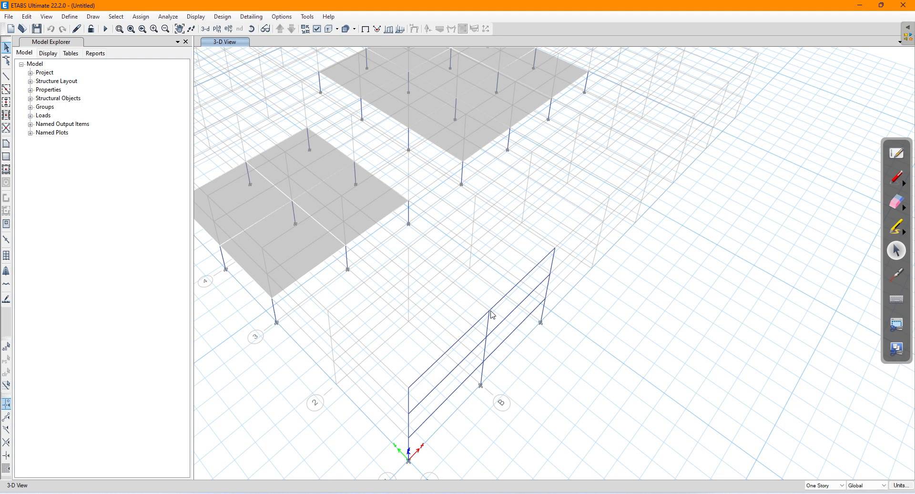
{"action": "scroll", "coordinate": [493, 314], "scroll_direction": "up", "scroll_amount": 1}
{"action": "left_click", "coordinate": [185, 41]}
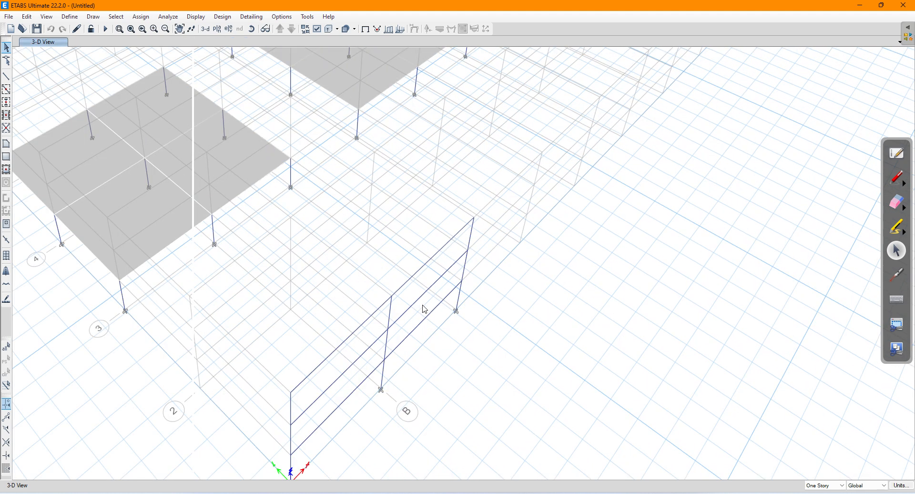
{"action": "left_click_drag", "start_coordinate": [423, 310], "coordinate": [425, 221]}
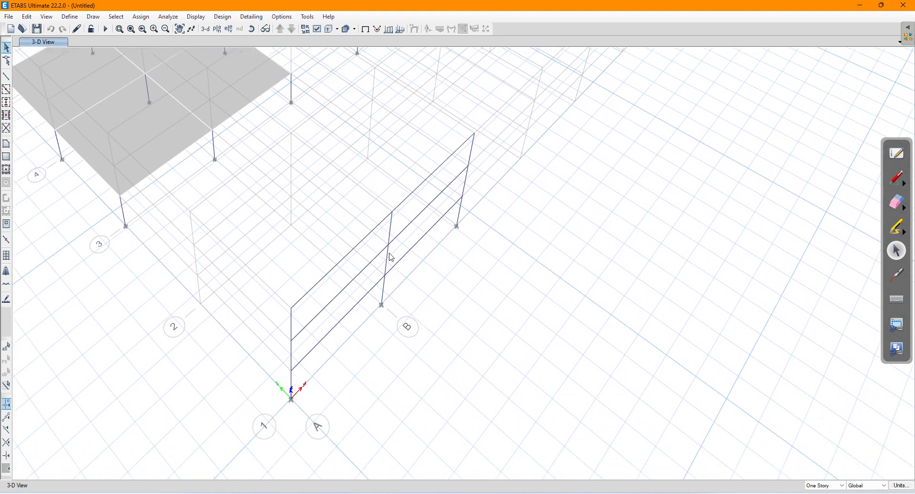
Step: Rotate the 3-D model to a steeper overhead angle, then return to the OneNote notes
{"action": "left_click", "coordinate": [251, 29]}
{"action": "left_click_drag", "start_coordinate": [515, 329], "coordinate": [499, 255]}
{"action": "left_click_drag", "start_coordinate": [518, 224], "coordinate": [549, 339]}
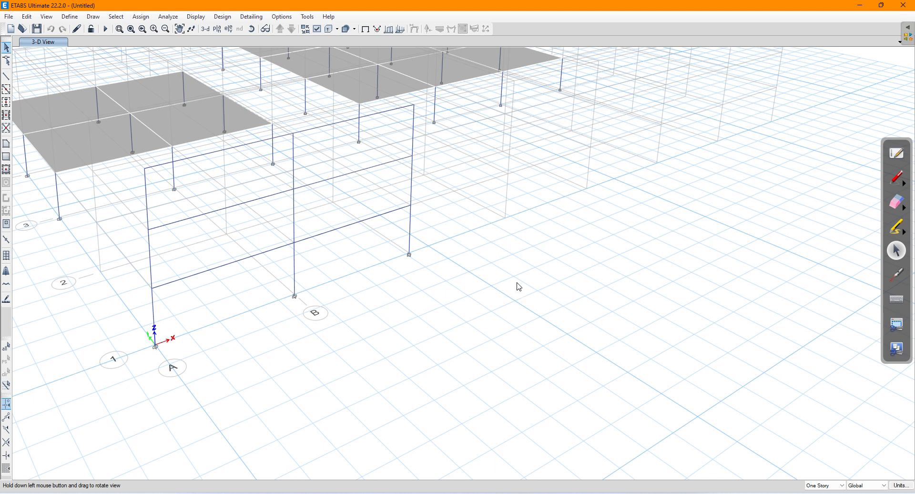
{"action": "left_click", "coordinate": [896, 179]}
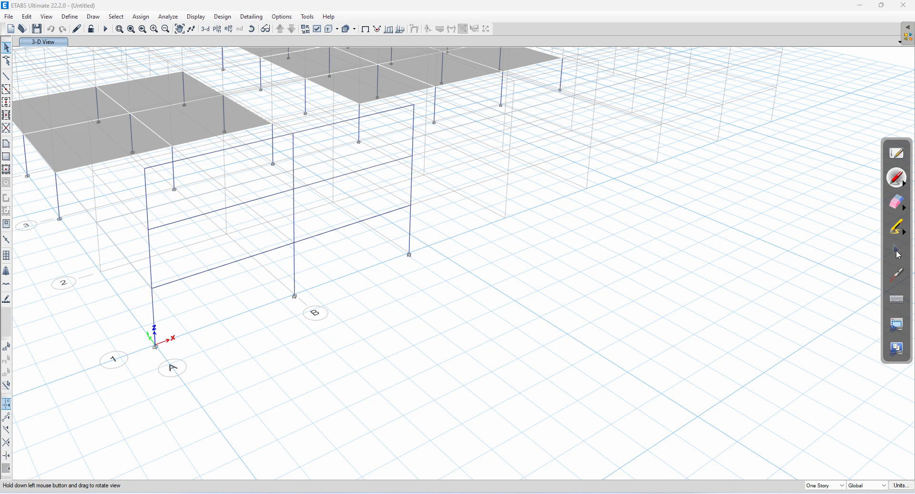
{"action": "left_click", "coordinate": [899, 250]}
{"action": "left_click", "coordinate": [282, 493]}
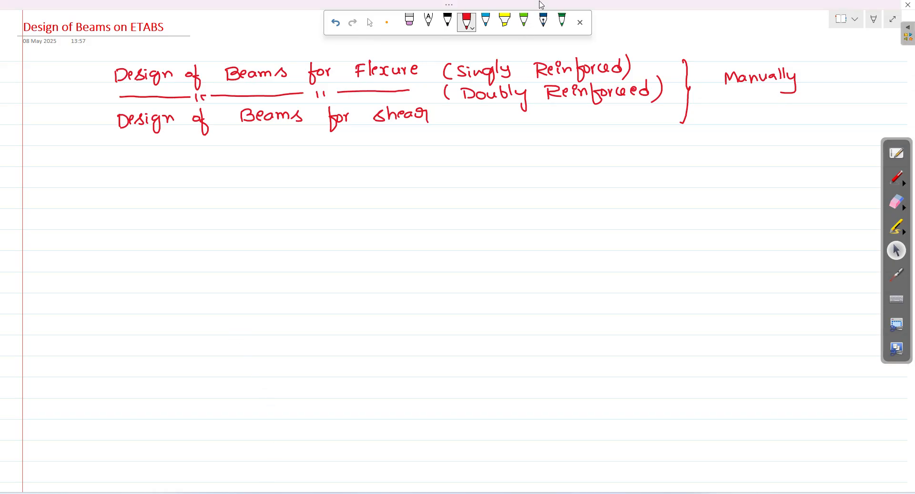
Step: Handwrite '1) Run Analysis → Design' in black ink below the red headings
{"action": "left_click", "coordinate": [447, 21]}
{"action": "left_click_drag", "start_coordinate": [79, 181], "coordinate": [80, 188]}
{"action": "mouse_move", "coordinate": [81, 173]}
{"action": "left_mouse_down"}
{"action": "mouse_move", "coordinate": [88, 186]}
{"action": "mouse_move", "coordinate": [73, 201]}
{"action": "left_mouse_up"}
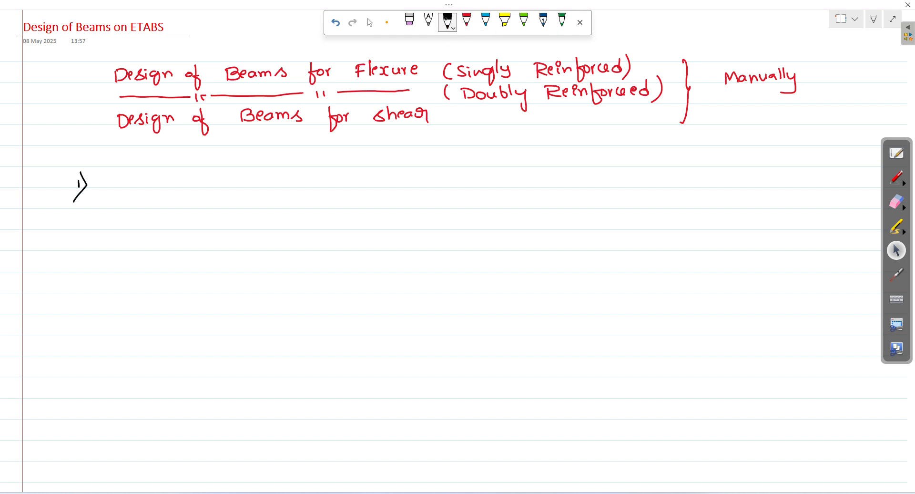
{"action": "left_click_drag", "start_coordinate": [112, 177], "coordinate": [113, 190]}
{"action": "left_click_drag", "start_coordinate": [113, 176], "coordinate": [125, 189]}
{"action": "left_click_drag", "start_coordinate": [127, 181], "coordinate": [178, 187]}
{"action": "mouse_move", "coordinate": [165, 185]}
{"action": "left_mouse_down"}
{"action": "mouse_move", "coordinate": [216, 193]}
{"action": "mouse_move", "coordinate": [237, 187]}
{"action": "left_mouse_up"}
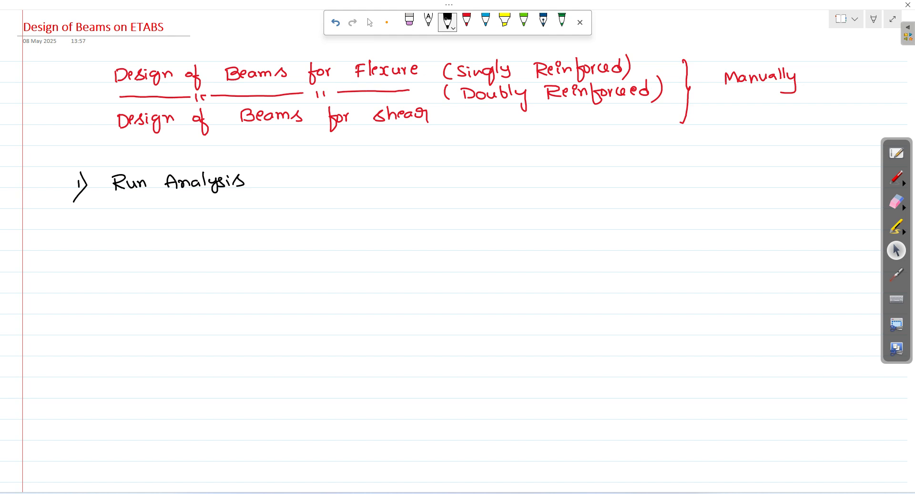
{"action": "mouse_move", "coordinate": [281, 181]}
{"action": "left_mouse_down"}
{"action": "mouse_move", "coordinate": [388, 191]}
{"action": "mouse_move", "coordinate": [405, 184]}
{"action": "left_mouse_up"}
{"action": "left_click", "coordinate": [377, 177]}
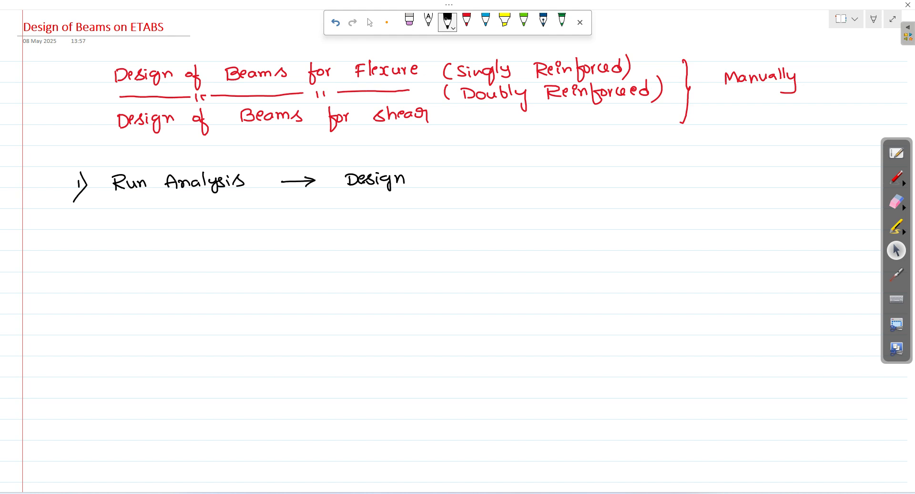
Step: Stop inking and bring the ETABS window back to the front
{"action": "left_click", "coordinate": [370, 23]}
{"action": "mouse_move", "coordinate": [192, 493]}
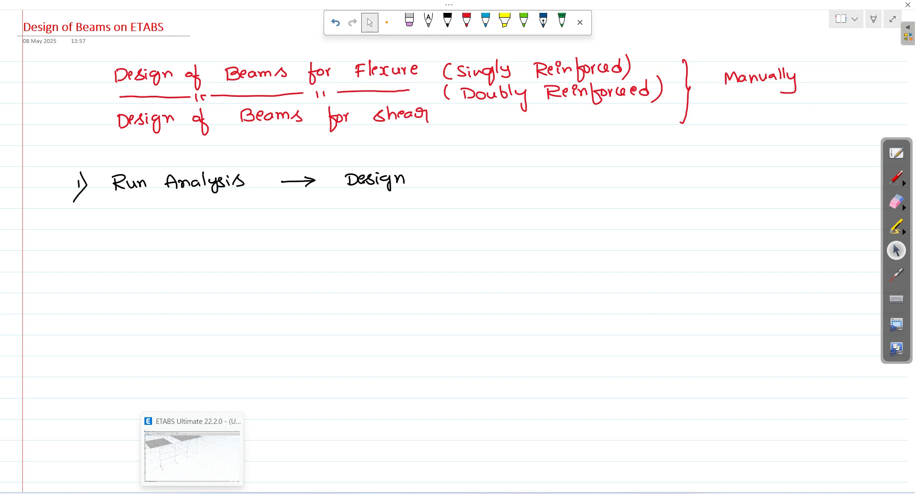
{"action": "left_click", "coordinate": [192, 455]}
Step: Hide the grid lines in the 3-D view
{"action": "scroll", "coordinate": [376, 243], "scroll_direction": "down", "scroll_amount": 2}
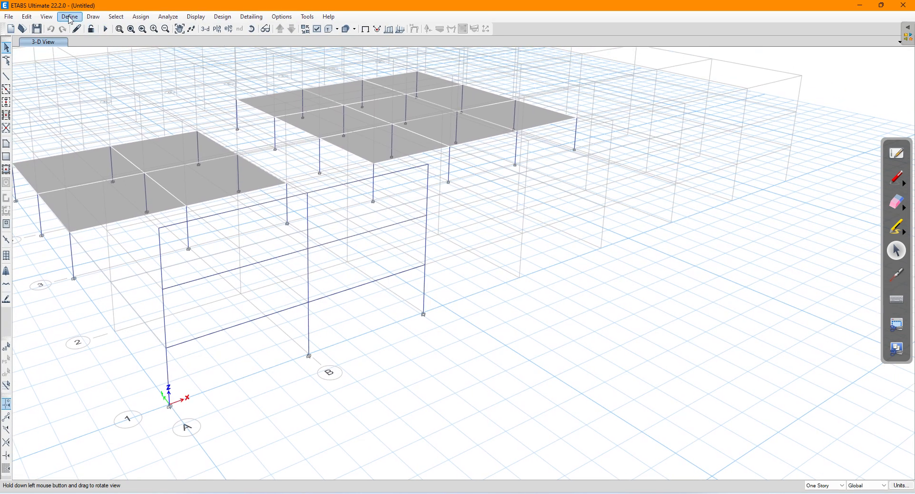
{"action": "left_click", "coordinate": [49, 17]}
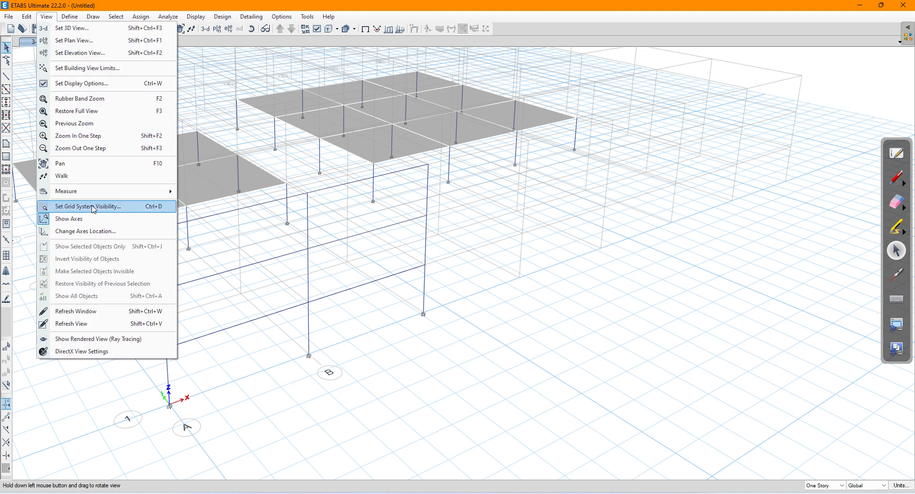
{"action": "left_click", "coordinate": [93, 207]}
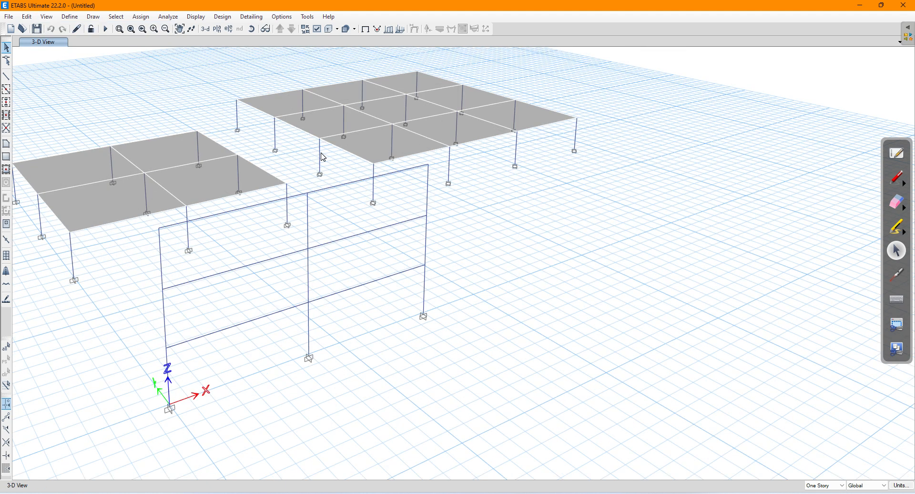
Step: Start the analysis, saving the model as Beam Design Model in the PG Course_GMU folder
{"action": "left_click", "coordinate": [107, 30]}
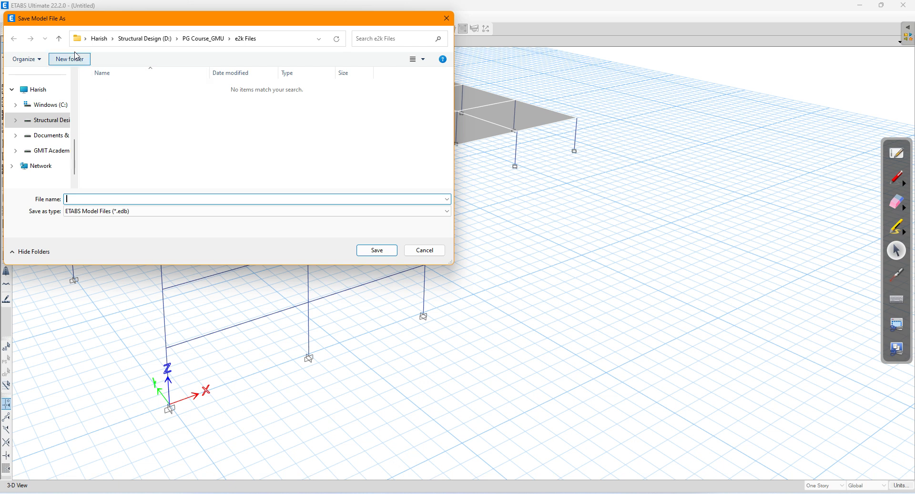
{"action": "left_click", "coordinate": [59, 39]}
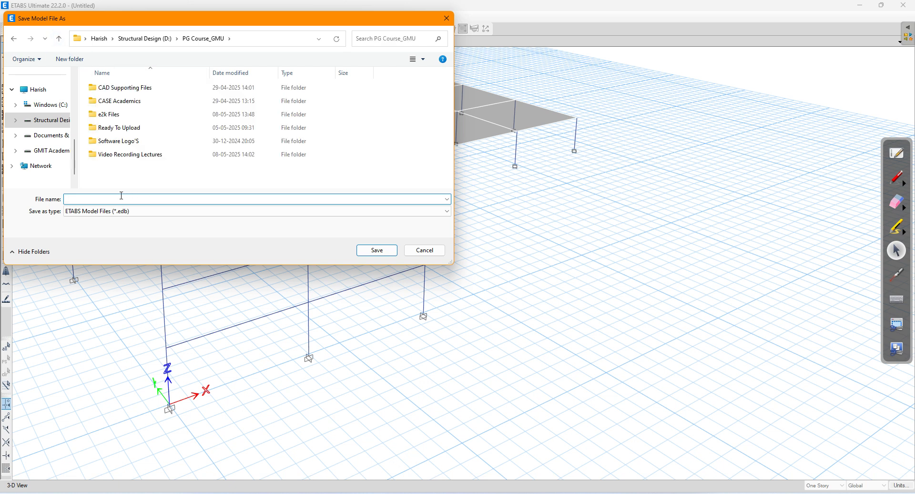
{"action": "type", "text": "Beam Design Model"}
{"action": "left_click", "coordinate": [377, 250]}
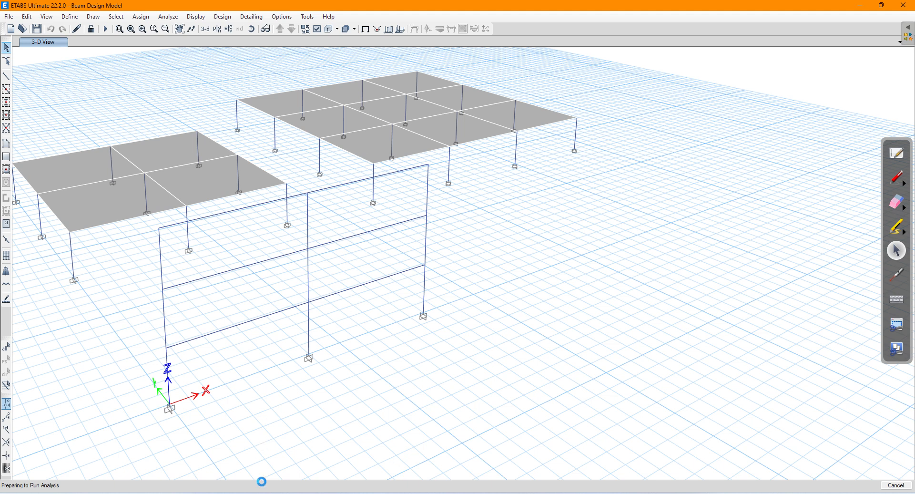
{"action": "left_click", "coordinate": [265, 492]}
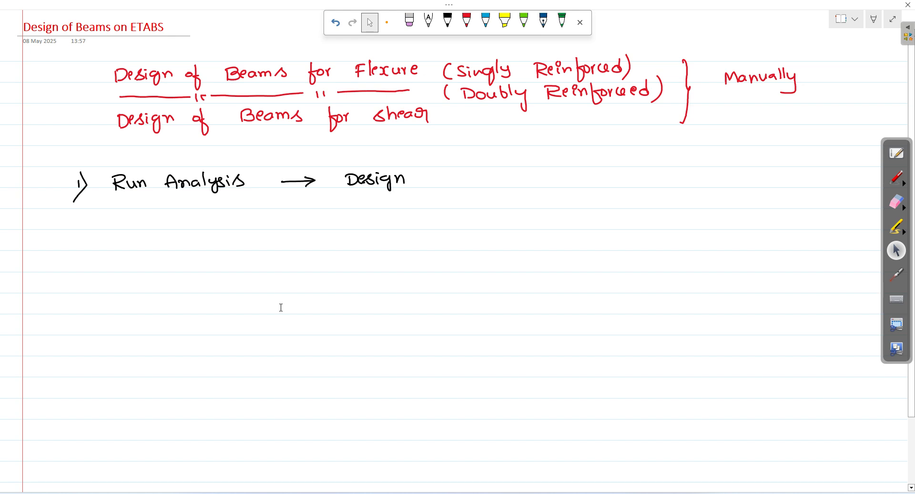
Step: Handwrite '2) Design → Live Load Reduction Factor' below item 1
{"action": "left_click_drag", "start_coordinate": [72, 220], "coordinate": [80, 227]}
{"action": "mouse_move", "coordinate": [82, 211]}
{"action": "left_mouse_down"}
{"action": "mouse_move", "coordinate": [89, 223]}
{"action": "mouse_move", "coordinate": [77, 233]}
{"action": "left_mouse_up"}
{"action": "left_click_drag", "start_coordinate": [124, 218], "coordinate": [124, 228]}
{"action": "left_click_drag", "start_coordinate": [119, 217], "coordinate": [133, 228]}
{"action": "mouse_move", "coordinate": [137, 223]}
{"action": "left_mouse_down"}
{"action": "mouse_move", "coordinate": [161, 234]}
{"action": "mouse_move", "coordinate": [175, 219]}
{"action": "mouse_move", "coordinate": [181, 229]}
{"action": "mouse_move", "coordinate": [223, 221]}
{"action": "left_mouse_up"}
{"action": "mouse_move", "coordinate": [215, 217]}
{"action": "left_mouse_down"}
{"action": "mouse_move", "coordinate": [224, 222]}
{"action": "mouse_move", "coordinate": [214, 230]}
{"action": "left_mouse_up"}
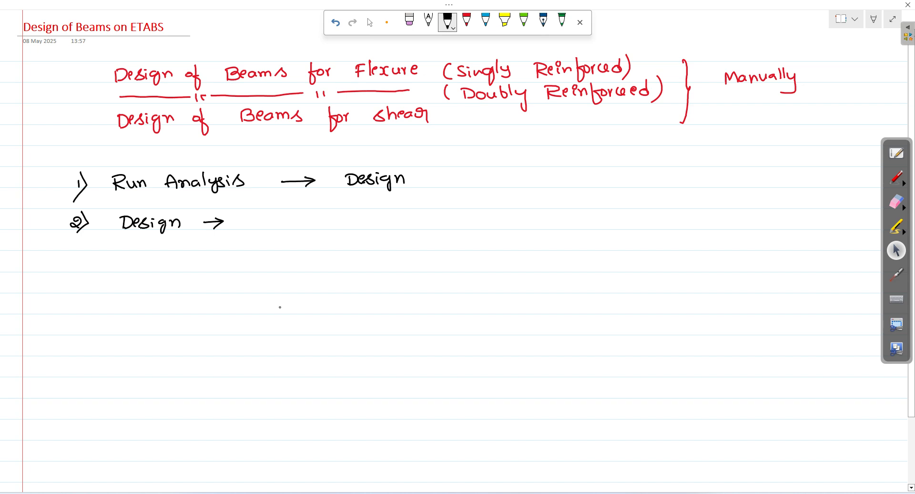
{"action": "mouse_move", "coordinate": [248, 215]}
{"action": "left_mouse_down"}
{"action": "mouse_move", "coordinate": [258, 226]}
{"action": "mouse_move", "coordinate": [275, 217]}
{"action": "mouse_move", "coordinate": [281, 226]}
{"action": "mouse_move", "coordinate": [326, 226]}
{"action": "left_mouse_up"}
{"action": "left_click", "coordinate": [324, 220]}
{"action": "mouse_move", "coordinate": [335, 220]}
{"action": "left_mouse_down"}
{"action": "mouse_move", "coordinate": [336, 209]}
{"action": "mouse_move", "coordinate": [376, 226]}
{"action": "mouse_move", "coordinate": [391, 222]}
{"action": "left_mouse_up"}
{"action": "mouse_move", "coordinate": [399, 218]}
{"action": "left_mouse_down"}
{"action": "mouse_move", "coordinate": [403, 209]}
{"action": "mouse_move", "coordinate": [417, 221]}
{"action": "left_mouse_up"}
{"action": "mouse_move", "coordinate": [427, 205]}
{"action": "left_mouse_down"}
{"action": "mouse_move", "coordinate": [429, 223]}
{"action": "mouse_move", "coordinate": [434, 212]}
{"action": "left_mouse_up"}
{"action": "left_click_drag", "start_coordinate": [434, 215], "coordinate": [517, 220]}
{"action": "left_click_drag", "start_coordinate": [512, 210], "coordinate": [540, 224]}
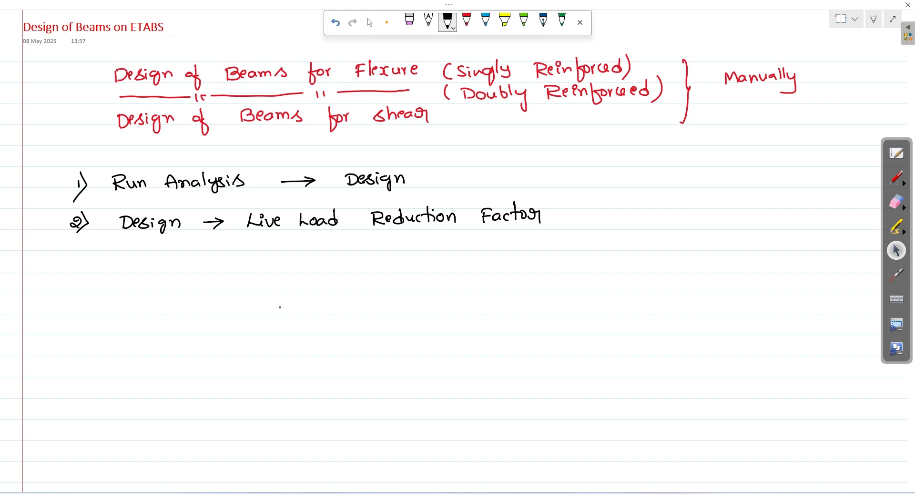
Step: Add a bullet reading 'No live load reduction' under item 2
{"action": "left_click_drag", "start_coordinate": [250, 241], "coordinate": [365, 249]}
{"action": "left_click_drag", "start_coordinate": [373, 242], "coordinate": [457, 246]}
{"action": "left_click_drag", "start_coordinate": [463, 238], "coordinate": [472, 246]}
{"action": "left_click_drag", "start_coordinate": [481, 237], "coordinate": [485, 246]}
{"action": "mouse_move", "coordinate": [481, 238]}
{"action": "left_mouse_down"}
{"action": "mouse_move", "coordinate": [508, 242]}
{"action": "mouse_move", "coordinate": [513, 252]}
{"action": "left_mouse_up"}
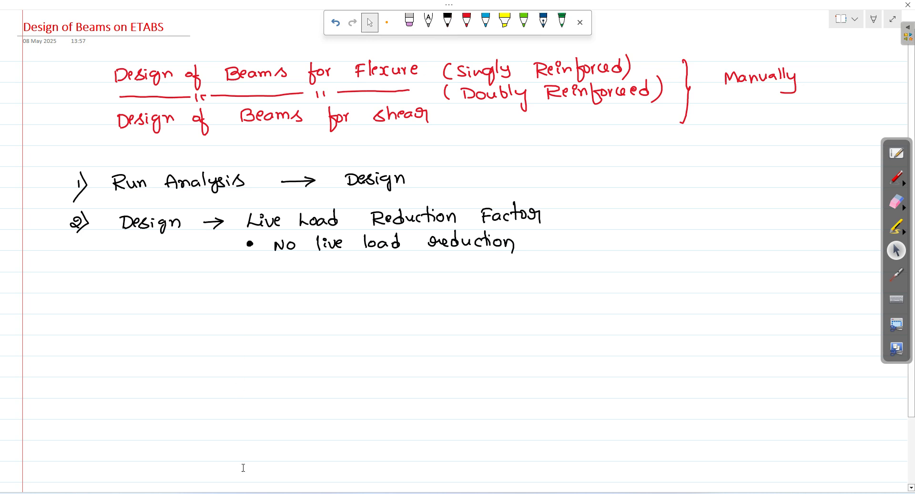
{"action": "left_click", "coordinate": [229, 493]}
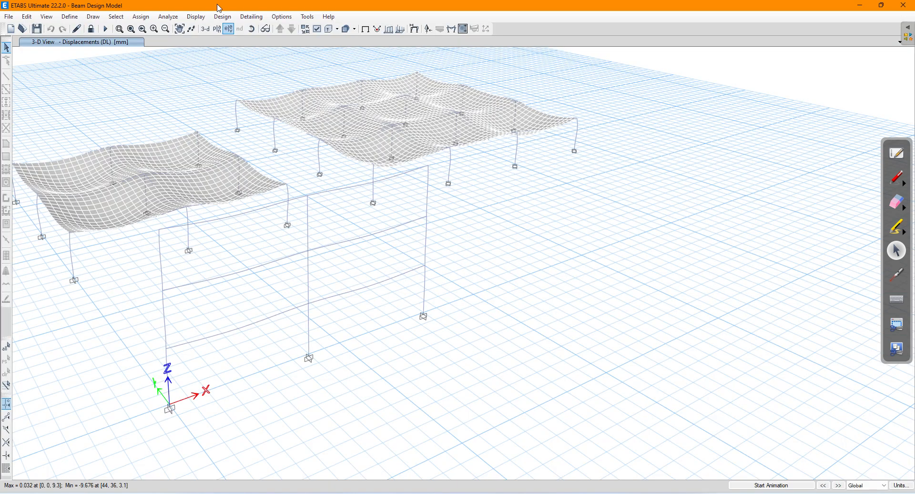
Step: Unlock the model, keep No Live Load Reduction, and rerun the analysis
{"action": "left_click", "coordinate": [91, 29]}
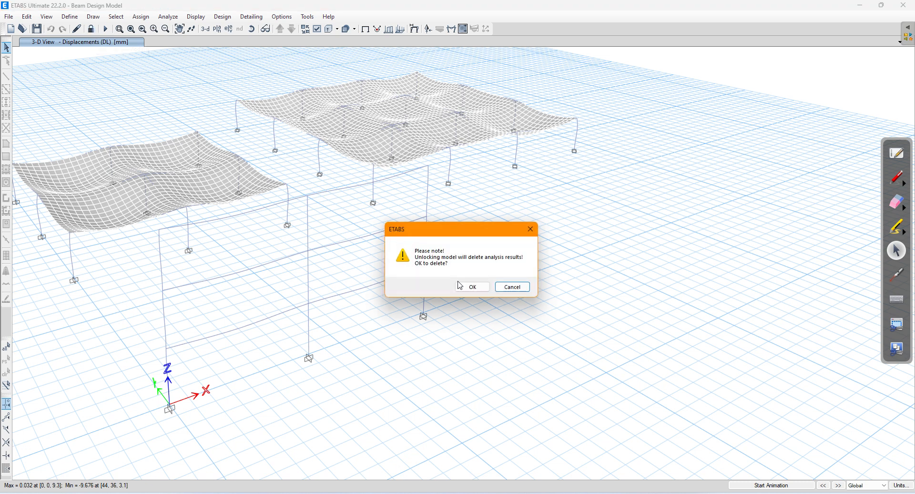
{"action": "left_click", "coordinate": [473, 286]}
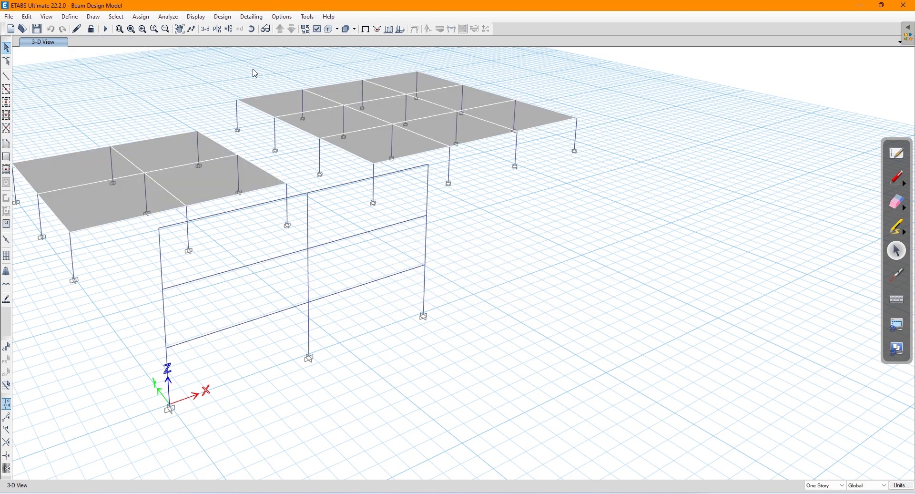
{"action": "left_click", "coordinate": [220, 17]}
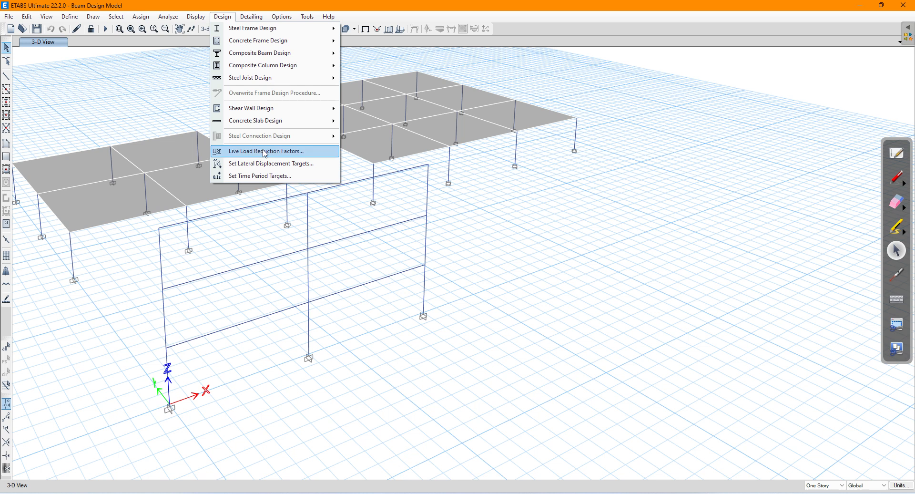
{"action": "left_click", "coordinate": [279, 158]}
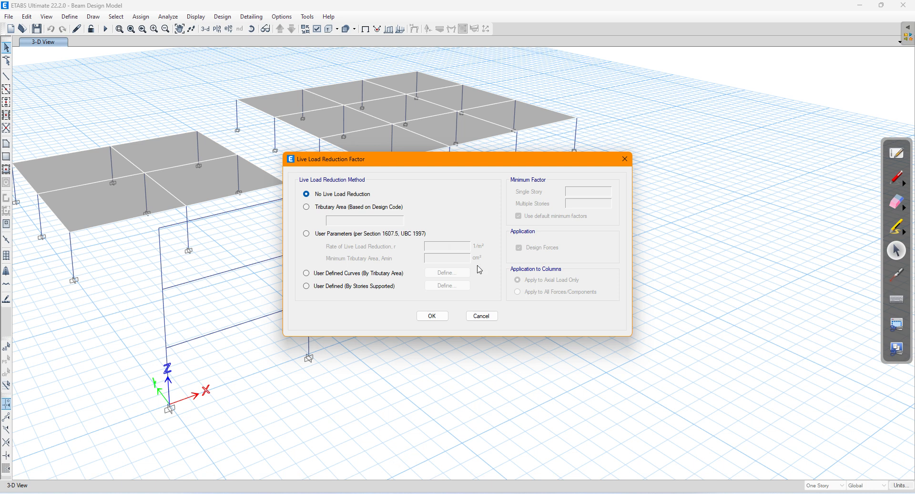
{"action": "left_click", "coordinate": [433, 316]}
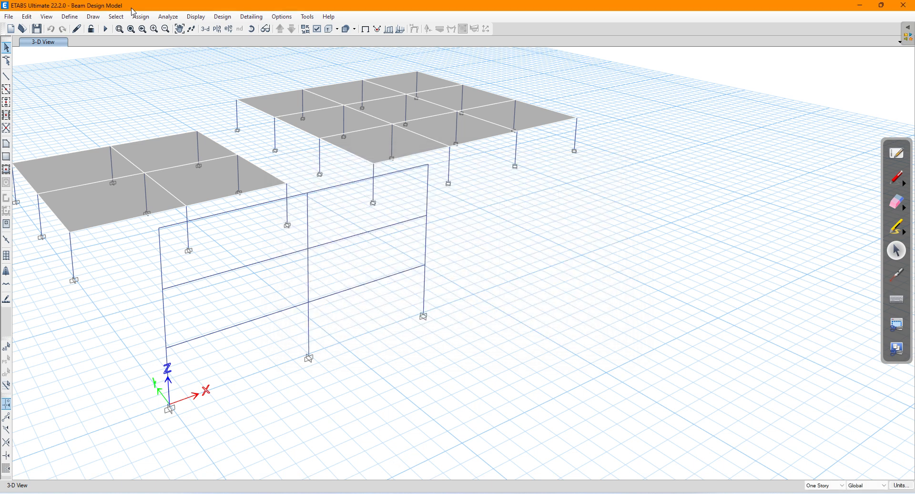
{"action": "left_click", "coordinate": [106, 28]}
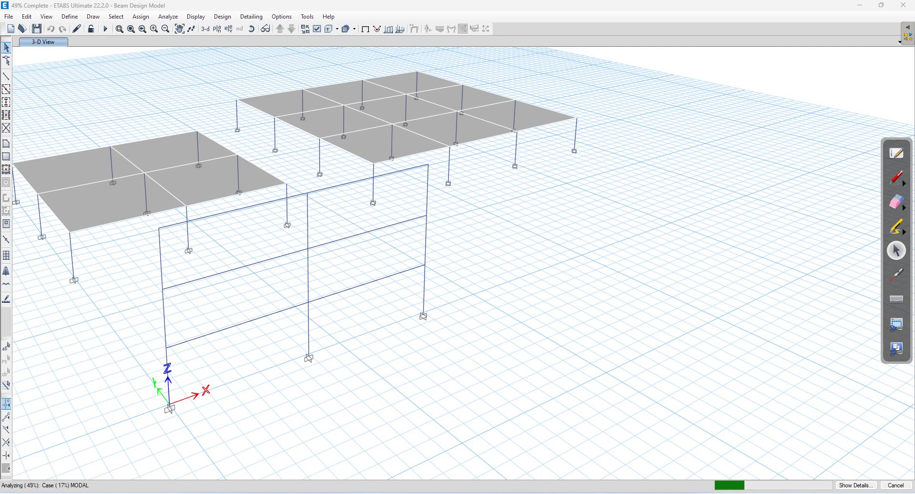
{"action": "key", "text": "alt+Tab"}
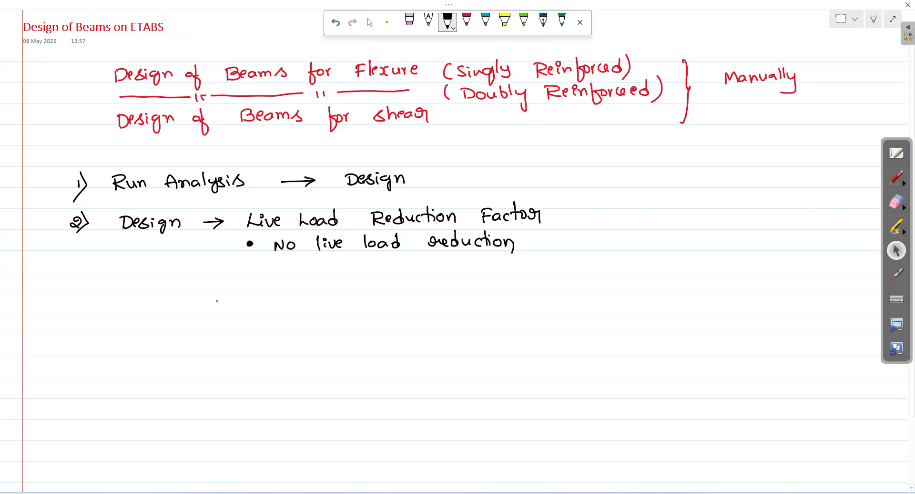
Step: Handwrite the heading '3) Design Parameters | Design Preferences' in black ink
{"action": "left_click_drag", "start_coordinate": [74, 276], "coordinate": [73, 285]}
{"action": "left_click_drag", "start_coordinate": [83, 270], "coordinate": [79, 295]}
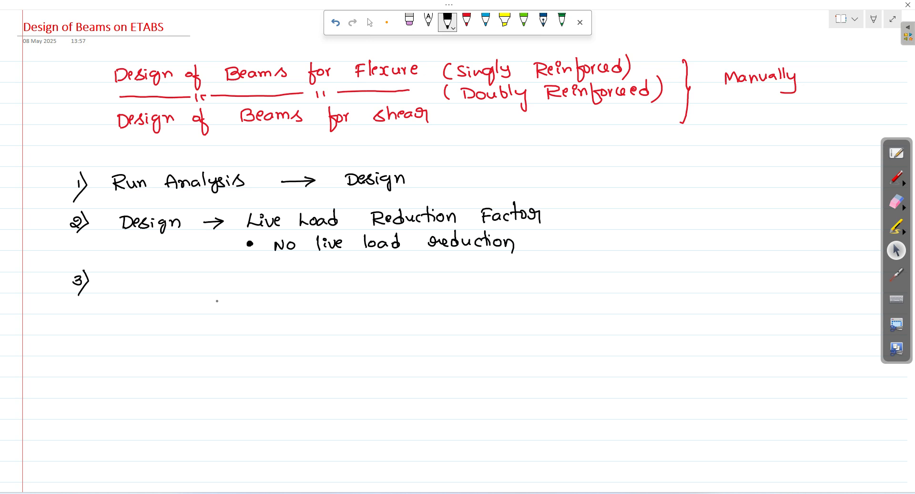
{"action": "mouse_move", "coordinate": [138, 279]}
{"action": "left_mouse_down"}
{"action": "mouse_move", "coordinate": [139, 289]}
{"action": "mouse_move", "coordinate": [175, 297]}
{"action": "mouse_move", "coordinate": [192, 284]}
{"action": "mouse_move", "coordinate": [269, 288]}
{"action": "left_mouse_up"}
{"action": "left_click_drag", "start_coordinate": [274, 280], "coordinate": [277, 287]}
{"action": "mouse_move", "coordinate": [282, 267]}
{"action": "left_mouse_down"}
{"action": "mouse_move", "coordinate": [282, 287]}
{"action": "mouse_move", "coordinate": [294, 278]}
{"action": "mouse_move", "coordinate": [329, 291]}
{"action": "mouse_move", "coordinate": [369, 286]}
{"action": "left_mouse_up"}
{"action": "left_click_drag", "start_coordinate": [369, 278], "coordinate": [372, 287]}
{"action": "left_click_drag", "start_coordinate": [380, 281], "coordinate": [391, 293]}
{"action": "left_click_drag", "start_coordinate": [400, 278], "coordinate": [446, 285]}
{"action": "mouse_move", "coordinate": [455, 287]}
{"action": "left_mouse_down"}
{"action": "mouse_move", "coordinate": [467, 285]}
{"action": "mouse_move", "coordinate": [472, 297]}
{"action": "left_mouse_up"}
{"action": "left_click_drag", "start_coordinate": [470, 282], "coordinate": [491, 278]}
{"action": "left_click_drag", "start_coordinate": [493, 280], "coordinate": [513, 284]}
{"action": "left_click_drag", "start_coordinate": [516, 282], "coordinate": [532, 268]}
{"action": "left_click_drag", "start_coordinate": [535, 272], "coordinate": [530, 285]}
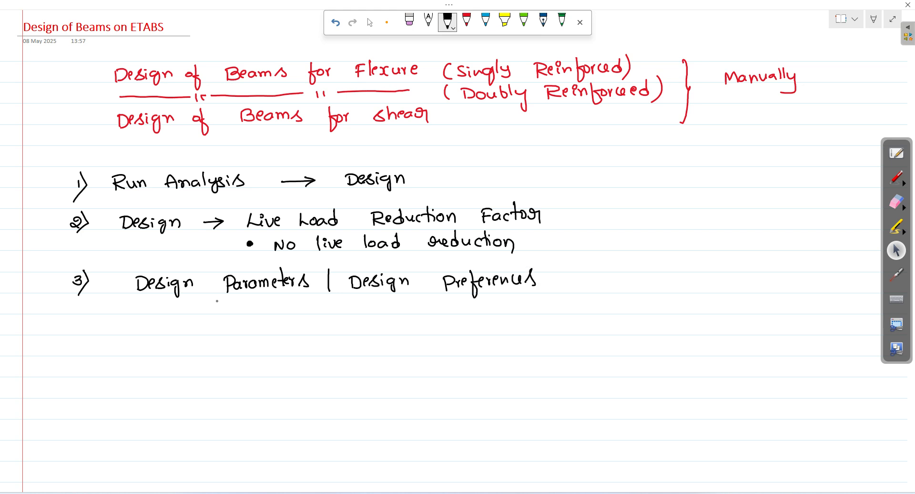
Step: Write the line 'Fck – grade of Concrete' under the heading
{"action": "left_click_drag", "start_coordinate": [177, 305], "coordinate": [174, 313]}
{"action": "mouse_move", "coordinate": [181, 302]}
{"action": "left_mouse_down"}
{"action": "mouse_move", "coordinate": [192, 319]}
{"action": "mouse_move", "coordinate": [264, 307]}
{"action": "mouse_move", "coordinate": [257, 317]}
{"action": "mouse_move", "coordinate": [276, 304]}
{"action": "left_mouse_up"}
{"action": "left_click_drag", "start_coordinate": [284, 305], "coordinate": [305, 308]}
{"action": "left_click_drag", "start_coordinate": [325, 303], "coordinate": [328, 306]}
{"action": "mouse_move", "coordinate": [336, 294]}
{"action": "left_mouse_down"}
{"action": "mouse_move", "coordinate": [337, 325]}
{"action": "mouse_move", "coordinate": [359, 310]}
{"action": "left_mouse_up"}
{"action": "left_click_drag", "start_coordinate": [366, 303], "coordinate": [402, 308]}
{"action": "mouse_move", "coordinate": [408, 291]}
{"action": "left_mouse_down"}
{"action": "mouse_move", "coordinate": [407, 309]}
{"action": "mouse_move", "coordinate": [417, 299]}
{"action": "left_mouse_up"}
{"action": "left_click_drag", "start_coordinate": [411, 305], "coordinate": [425, 308]}
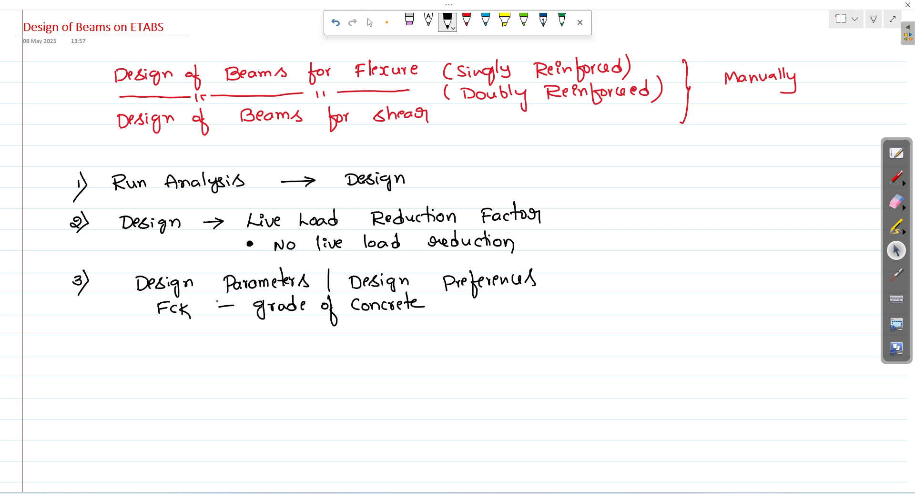
Step: Add 'Fy – grade of steel' and 'b, D – Size of Beam' lines, starting the b line
{"action": "left_click_drag", "start_coordinate": [162, 323], "coordinate": [174, 321]}
{"action": "mouse_move", "coordinate": [163, 331]}
{"action": "left_mouse_down"}
{"action": "mouse_move", "coordinate": [186, 329]}
{"action": "mouse_move", "coordinate": [173, 340]}
{"action": "left_mouse_up"}
{"action": "mouse_move", "coordinate": [218, 328]}
{"action": "left_mouse_down"}
{"action": "mouse_move", "coordinate": [265, 329]}
{"action": "mouse_move", "coordinate": [261, 339]}
{"action": "mouse_move", "coordinate": [294, 332]}
{"action": "mouse_move", "coordinate": [302, 315]}
{"action": "mouse_move", "coordinate": [312, 328]}
{"action": "mouse_move", "coordinate": [333, 329]}
{"action": "mouse_move", "coordinate": [340, 347]}
{"action": "left_mouse_up"}
{"action": "left_click_drag", "start_coordinate": [372, 321], "coordinate": [360, 333]}
{"action": "mouse_move", "coordinate": [375, 317]}
{"action": "left_mouse_down"}
{"action": "mouse_move", "coordinate": [377, 333]}
{"action": "mouse_move", "coordinate": [384, 325]}
{"action": "left_mouse_up"}
{"action": "left_click_drag", "start_coordinate": [382, 328], "coordinate": [409, 330]}
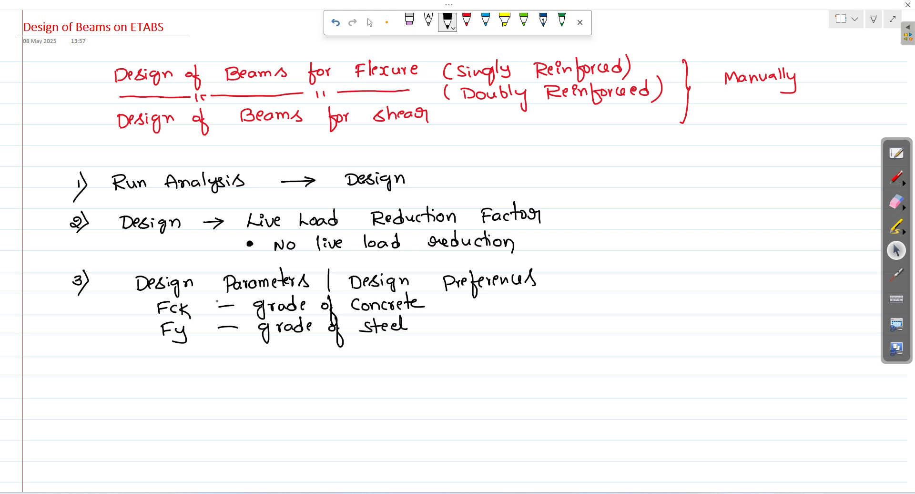
{"action": "mouse_move", "coordinate": [152, 345]}
{"action": "left_mouse_down"}
{"action": "mouse_move", "coordinate": [154, 358]}
{"action": "mouse_move", "coordinate": [302, 351]}
{"action": "left_mouse_up"}
{"action": "mouse_move", "coordinate": [318, 346]}
{"action": "left_mouse_down"}
{"action": "mouse_move", "coordinate": [324, 365]}
{"action": "mouse_move", "coordinate": [329, 351]}
{"action": "mouse_move", "coordinate": [404, 355]}
{"action": "left_mouse_up"}
{"action": "left_click_drag", "start_coordinate": [175, 374], "coordinate": [255, 372]}
Step: Finish 'b – width' and write 'D – Depth' below it
{"action": "left_click", "coordinate": [243, 374]}
{"action": "left_click_drag", "start_coordinate": [264, 360], "coordinate": [268, 366]}
{"action": "left_click_drag", "start_coordinate": [270, 361], "coordinate": [281, 375]}
{"action": "left_click_drag", "start_coordinate": [177, 387], "coordinate": [178, 397]}
{"action": "mouse_move", "coordinate": [178, 386]}
{"action": "left_mouse_down"}
{"action": "mouse_move", "coordinate": [179, 398]}
{"action": "mouse_move", "coordinate": [251, 394]}
{"action": "left_mouse_up"}
{"action": "mouse_move", "coordinate": [259, 386]}
{"action": "left_mouse_down"}
{"action": "mouse_move", "coordinate": [259, 400]}
{"action": "mouse_move", "coordinate": [272, 395]}
{"action": "left_mouse_up"}
{"action": "mouse_move", "coordinate": [266, 387]}
{"action": "left_mouse_down"}
{"action": "mouse_move", "coordinate": [279, 385]}
{"action": "mouse_move", "coordinate": [277, 393]}
{"action": "left_mouse_up"}
{"action": "left_click_drag", "start_coordinate": [277, 388], "coordinate": [288, 396]}
Step: Write 'Clear Cover' below Depth
{"action": "mouse_move", "coordinate": [164, 407]}
{"action": "left_mouse_down"}
{"action": "mouse_move", "coordinate": [164, 417]}
{"action": "mouse_move", "coordinate": [187, 417]}
{"action": "left_mouse_up"}
{"action": "mouse_move", "coordinate": [187, 417]}
{"action": "left_mouse_down"}
{"action": "mouse_move", "coordinate": [193, 408]}
{"action": "mouse_move", "coordinate": [222, 416]}
{"action": "mouse_move", "coordinate": [243, 405]}
{"action": "left_mouse_up"}
{"action": "left_click_drag", "start_coordinate": [245, 410], "coordinate": [260, 407]}
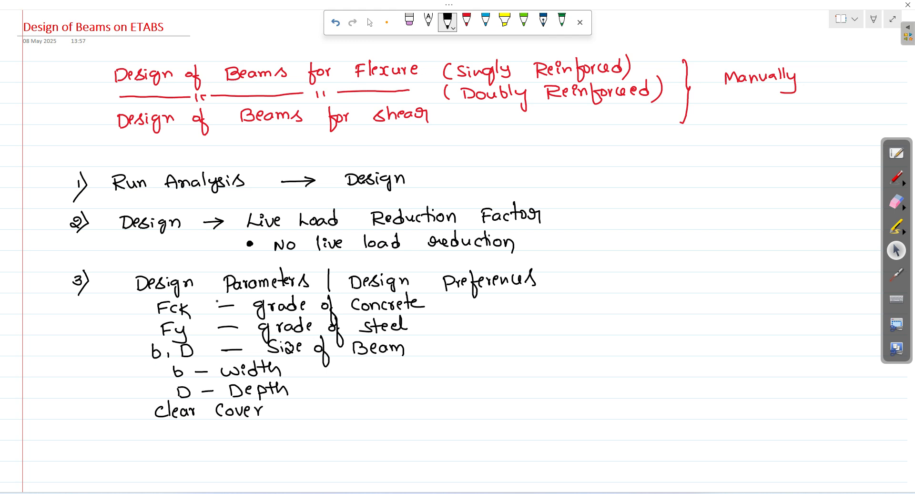
Step: Write 'Reinforcement diameter' below Clear Cover, marked with an asterisk
{"action": "left_click_drag", "start_coordinate": [155, 426], "coordinate": [156, 439]}
{"action": "left_click_drag", "start_coordinate": [154, 424], "coordinate": [163, 439]}
{"action": "left_click_drag", "start_coordinate": [160, 434], "coordinate": [187, 437]}
{"action": "left_click_drag", "start_coordinate": [193, 421], "coordinate": [193, 446]}
{"action": "left_click_drag", "start_coordinate": [193, 435], "coordinate": [204, 429]}
{"action": "mouse_move", "coordinate": [206, 435]}
{"action": "left_mouse_down"}
{"action": "mouse_move", "coordinate": [212, 428]}
{"action": "mouse_move", "coordinate": [248, 431]}
{"action": "left_mouse_up"}
{"action": "left_click_drag", "start_coordinate": [251, 433], "coordinate": [267, 436]}
{"action": "left_click_drag", "start_coordinate": [262, 426], "coordinate": [306, 432]}
{"action": "mouse_move", "coordinate": [303, 417]}
{"action": "left_mouse_down"}
{"action": "mouse_move", "coordinate": [306, 433]}
{"action": "mouse_move", "coordinate": [352, 433]}
{"action": "left_mouse_up"}
{"action": "left_click_drag", "start_coordinate": [357, 412], "coordinate": [361, 433]}
{"action": "mouse_move", "coordinate": [353, 426]}
{"action": "left_mouse_down"}
{"action": "mouse_move", "coordinate": [368, 423]}
{"action": "mouse_move", "coordinate": [367, 430]}
{"action": "left_mouse_up"}
{"action": "left_click_drag", "start_coordinate": [370, 425], "coordinate": [407, 432]}
{"action": "left_click_drag", "start_coordinate": [405, 420], "coordinate": [404, 434]}
{"action": "left_click_drag", "start_coordinate": [395, 428], "coordinate": [413, 426]}
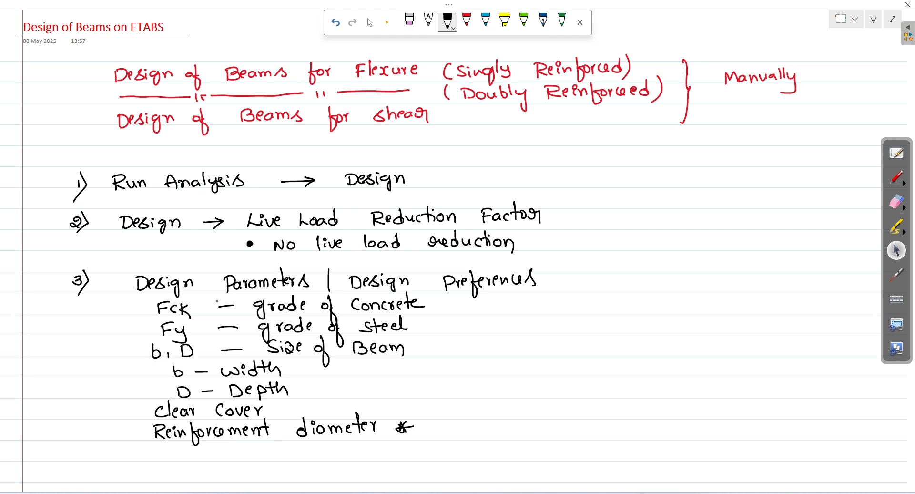
Step: Brace the parameter lines and note they 'will affect your design'
{"action": "mouse_move", "coordinate": [441, 312]}
{"action": "left_mouse_down"}
{"action": "mouse_move", "coordinate": [448, 339]}
{"action": "mouse_move", "coordinate": [437, 382]}
{"action": "left_mouse_up"}
{"action": "left_click_drag", "start_coordinate": [489, 328], "coordinate": [505, 328]}
{"action": "mouse_move", "coordinate": [508, 327]}
{"action": "left_mouse_down"}
{"action": "mouse_move", "coordinate": [558, 337]}
{"action": "mouse_move", "coordinate": [571, 324]}
{"action": "mouse_move", "coordinate": [590, 329]}
{"action": "left_mouse_up"}
{"action": "left_click_drag", "start_coordinate": [586, 324], "coordinate": [596, 322]}
{"action": "mouse_move", "coordinate": [494, 345]}
{"action": "left_mouse_down"}
{"action": "mouse_move", "coordinate": [500, 364]}
{"action": "mouse_move", "coordinate": [506, 353]}
{"action": "left_mouse_up"}
{"action": "left_click_drag", "start_coordinate": [513, 349], "coordinate": [570, 352]}
{"action": "mouse_move", "coordinate": [578, 343]}
{"action": "left_mouse_down"}
{"action": "mouse_move", "coordinate": [572, 353]}
{"action": "mouse_move", "coordinate": [593, 348]}
{"action": "mouse_move", "coordinate": [594, 360]}
{"action": "left_mouse_up"}
{"action": "left_click_drag", "start_coordinate": [599, 346], "coordinate": [610, 353]}
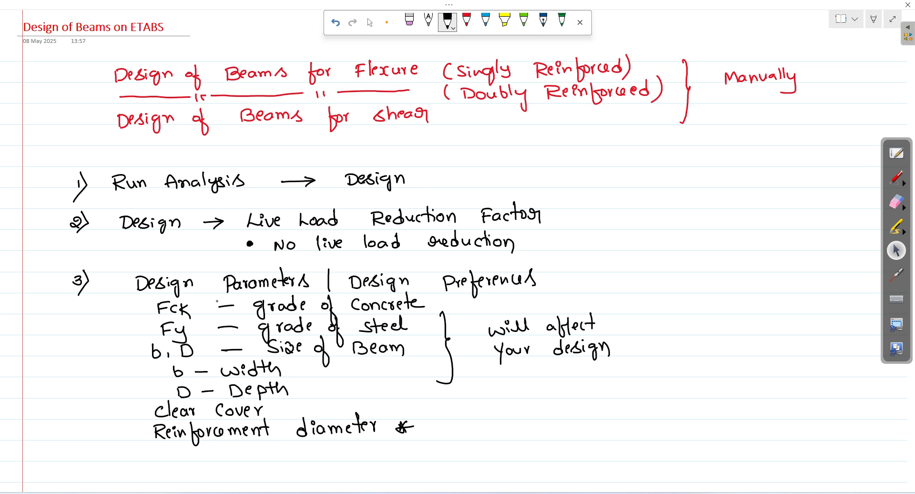
Step: Tick 'Reinforcement diameter' and begin the note 'Cover to longitudinal'
{"action": "left_click_drag", "start_coordinate": [420, 414], "coordinate": [445, 408]}
{"action": "mouse_move", "coordinate": [491, 405]}
{"action": "left_mouse_down"}
{"action": "mouse_move", "coordinate": [483, 412]}
{"action": "mouse_move", "coordinate": [491, 418]}
{"action": "left_mouse_up"}
{"action": "mouse_move", "coordinate": [502, 411]}
{"action": "left_mouse_down"}
{"action": "mouse_move", "coordinate": [517, 417]}
{"action": "mouse_move", "coordinate": [525, 409]}
{"action": "left_mouse_up"}
{"action": "left_click_drag", "start_coordinate": [560, 398], "coordinate": [563, 414]}
{"action": "left_click_drag", "start_coordinate": [556, 406], "coordinate": [595, 414]}
{"action": "left_click_drag", "start_coordinate": [601, 405], "coordinate": [604, 406]}
{"action": "mouse_move", "coordinate": [607, 404]}
{"action": "left_mouse_down"}
{"action": "mouse_move", "coordinate": [626, 410]}
{"action": "mouse_move", "coordinate": [623, 419]}
{"action": "mouse_move", "coordinate": [631, 410]}
{"action": "left_mouse_up"}
{"action": "left_click", "coordinate": [631, 396]}
{"action": "mouse_move", "coordinate": [639, 396]}
{"action": "left_mouse_down"}
{"action": "mouse_move", "coordinate": [639, 410]}
{"action": "mouse_move", "coordinate": [646, 402]}
{"action": "left_mouse_up"}
{"action": "mouse_move", "coordinate": [644, 402]}
{"action": "left_mouse_down"}
{"action": "mouse_move", "coordinate": [666, 409]}
{"action": "mouse_move", "coordinate": [700, 395]}
{"action": "mouse_move", "coordinate": [705, 405]}
{"action": "left_mouse_up"}
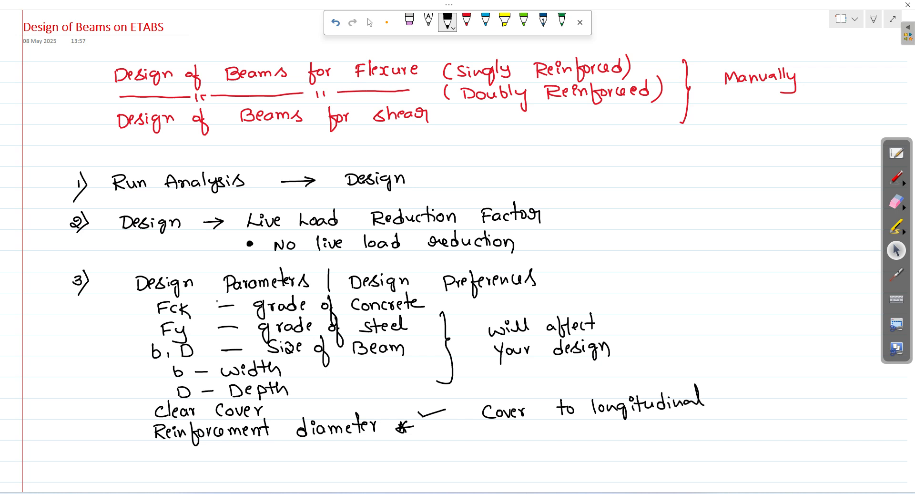
Step: Complete the note with 'rebar group centroid' and leave inking mode
{"action": "left_click_drag", "start_coordinate": [514, 432], "coordinate": [549, 429]}
{"action": "mouse_move", "coordinate": [549, 434]}
{"action": "left_mouse_down"}
{"action": "mouse_move", "coordinate": [555, 427]}
{"action": "mouse_move", "coordinate": [577, 443]}
{"action": "left_mouse_up"}
{"action": "mouse_move", "coordinate": [581, 434]}
{"action": "left_mouse_down"}
{"action": "mouse_move", "coordinate": [587, 427]}
{"action": "mouse_move", "coordinate": [612, 439]}
{"action": "left_mouse_up"}
{"action": "left_click_drag", "start_coordinate": [611, 428], "coordinate": [679, 431]}
{"action": "mouse_move", "coordinate": [682, 431]}
{"action": "left_mouse_down"}
{"action": "mouse_move", "coordinate": [690, 421]}
{"action": "mouse_move", "coordinate": [713, 429]}
{"action": "left_mouse_up"}
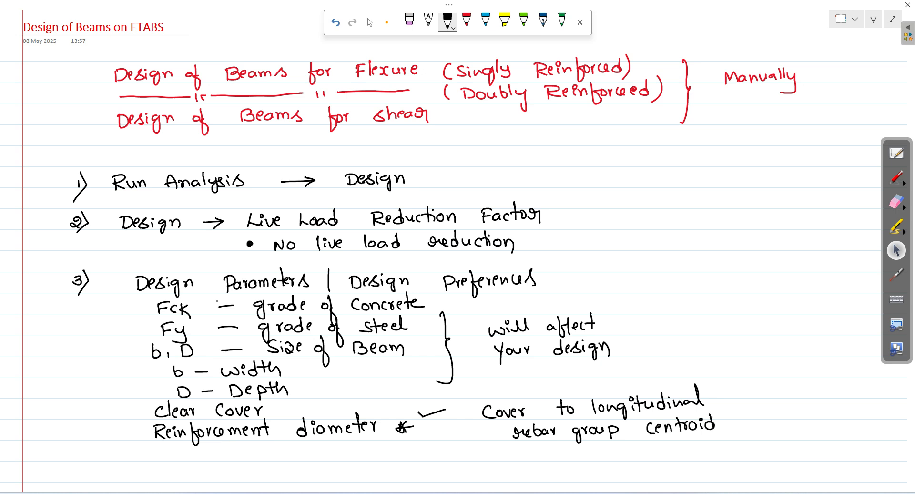
{"action": "left_click", "coordinate": [370, 22]}
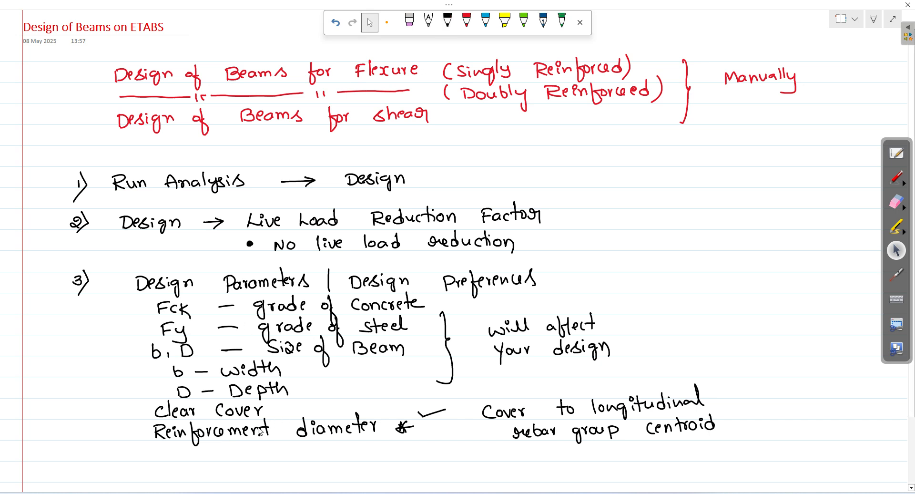
Step: In ETABS, open the B2-300X800 beam section's property data (M25, 300 wide, 800 deep)
{"action": "left_click", "coordinate": [190, 493]}
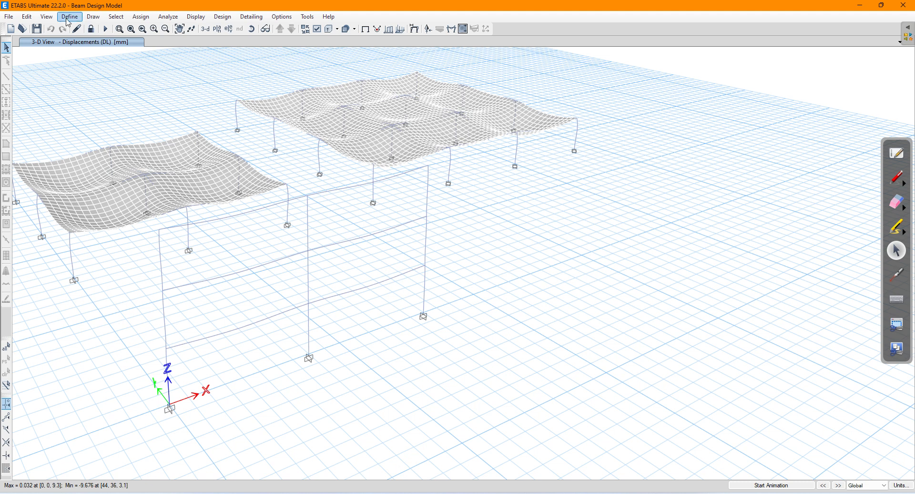
{"action": "left_click", "coordinate": [66, 19]}
{"action": "mouse_move", "coordinate": [130, 46]}
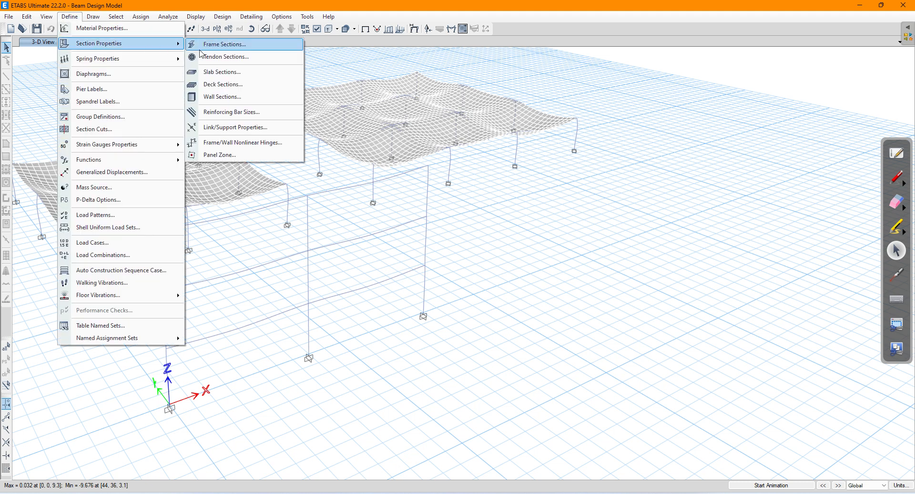
{"action": "left_click", "coordinate": [218, 46]}
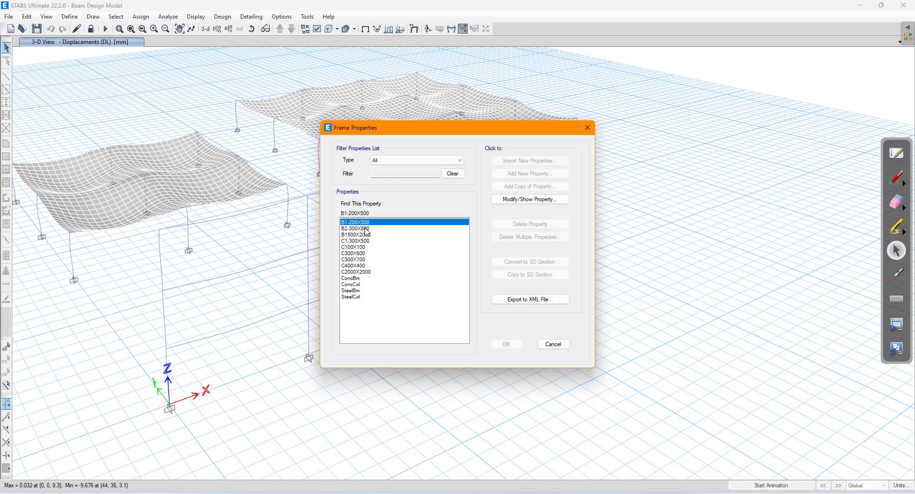
{"action": "left_click", "coordinate": [367, 229]}
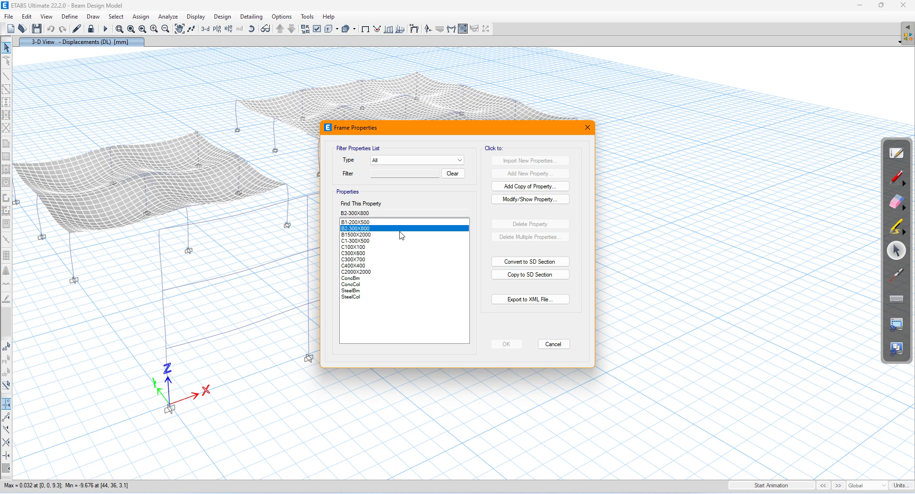
{"action": "left_click", "coordinate": [509, 199]}
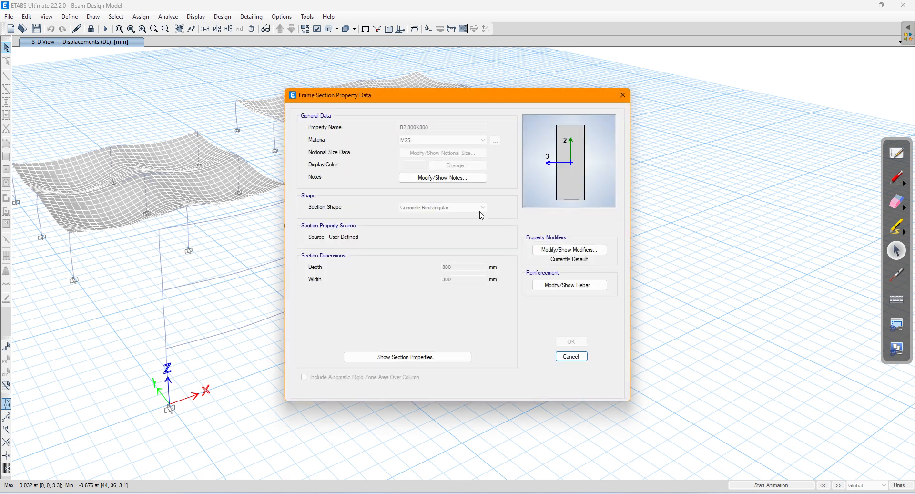
Step: Check its reinforcement data (41 mm top and bottom cover) and close both windows unchanged
{"action": "left_click", "coordinate": [547, 286]}
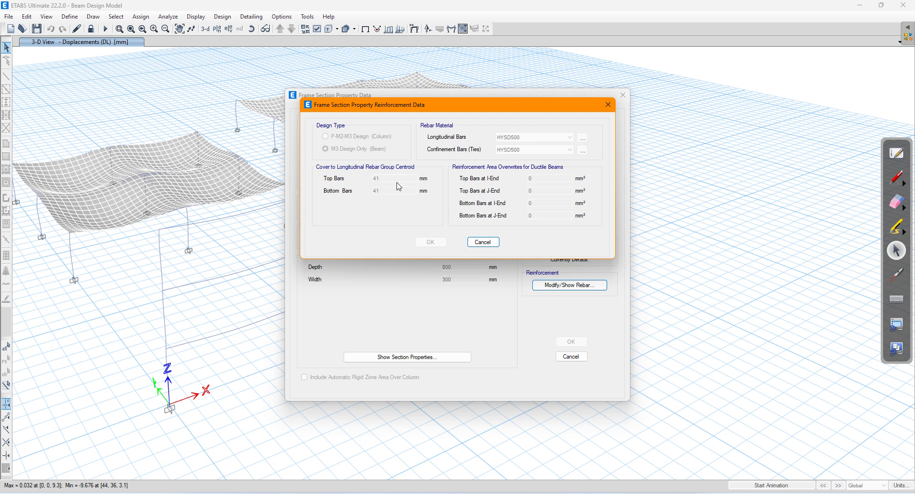
{"action": "left_click", "coordinate": [483, 243]}
{"action": "left_click", "coordinate": [566, 361]}
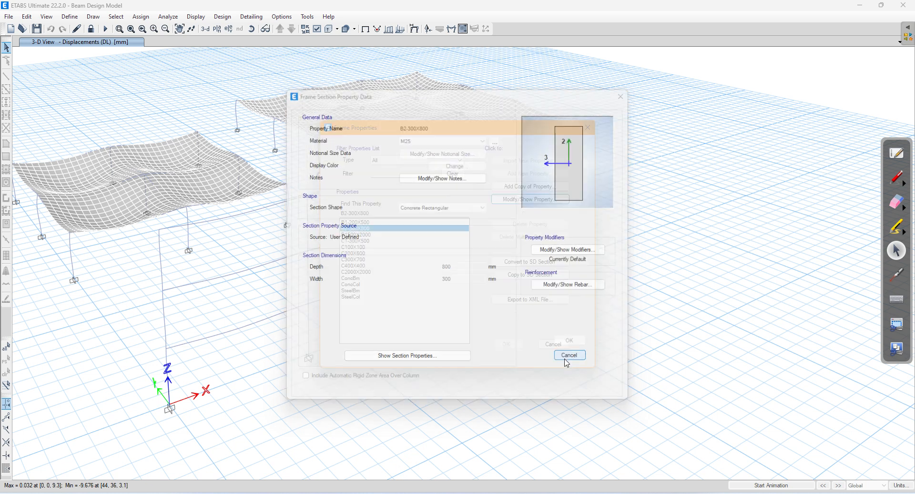
Step: Close Frame Properties, look over the Design menu, and bring the OneNote notes forward
{"action": "left_click", "coordinate": [550, 347]}
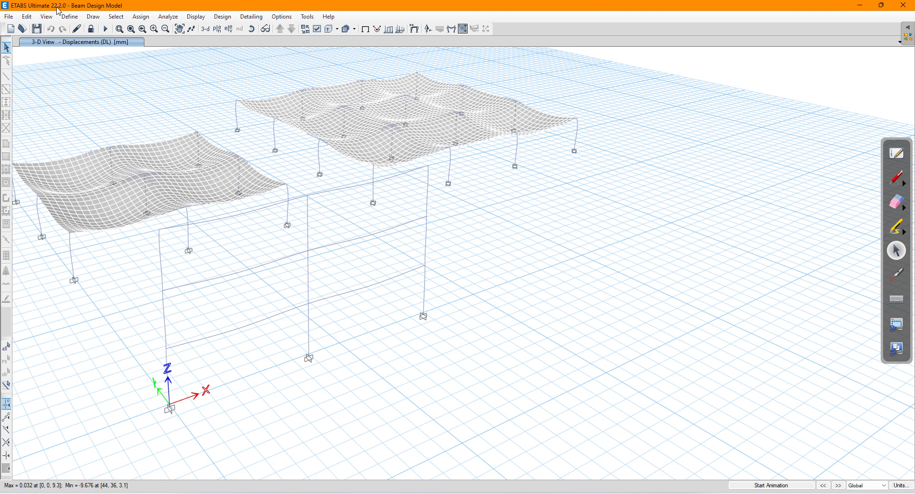
{"action": "left_click", "coordinate": [218, 18]}
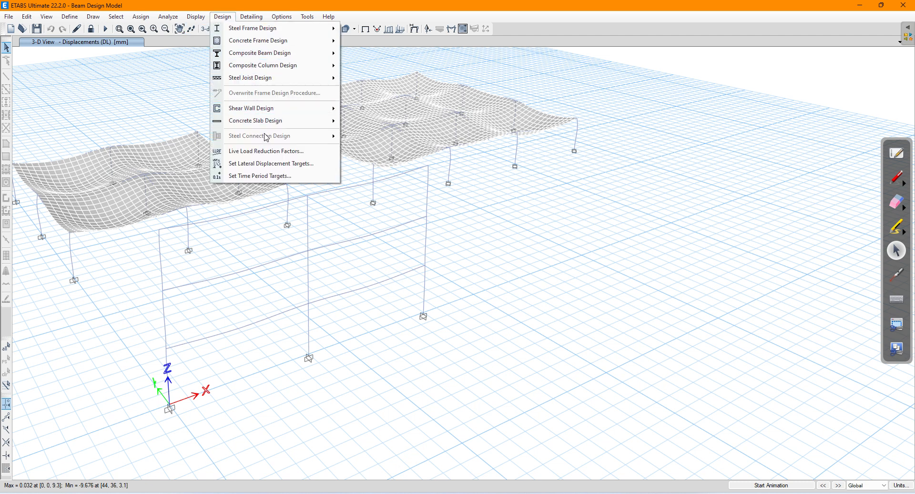
{"action": "mouse_move", "coordinate": [266, 128]}
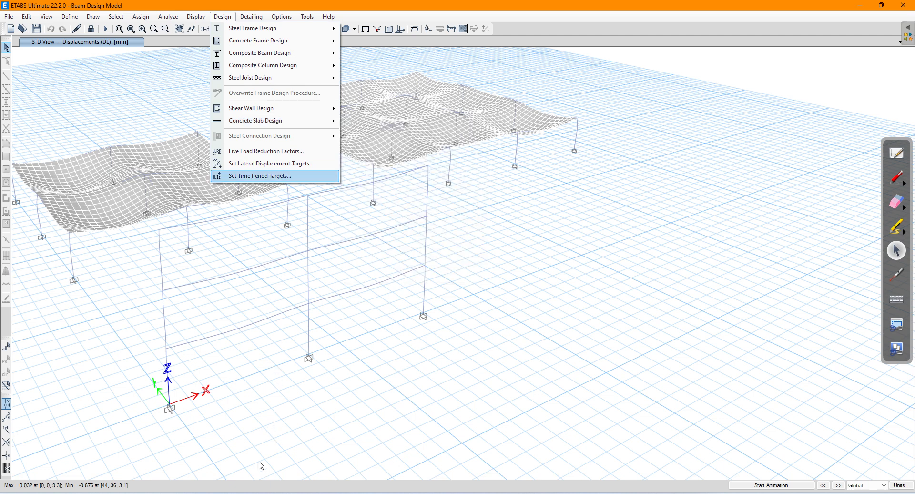
{"action": "left_click", "coordinate": [254, 493]}
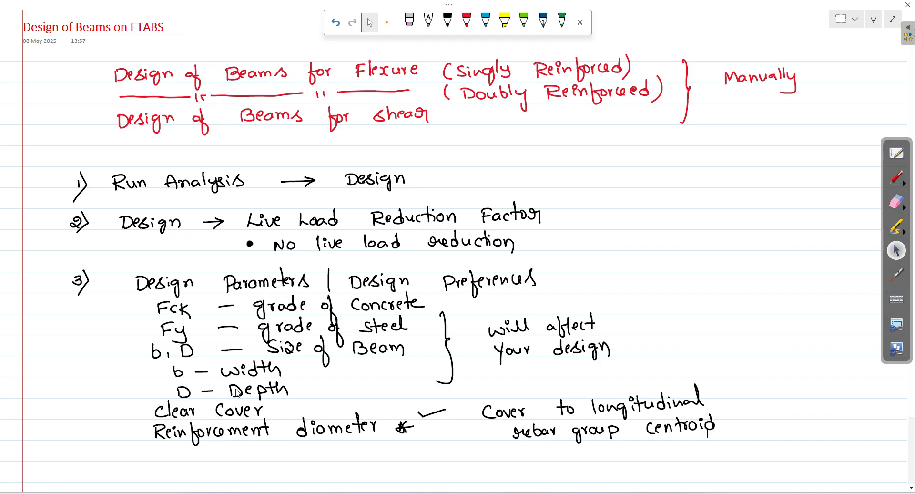
Step: Handwrite '4) Concrete Frame design Preferences' in blank space, then return to ETABS
{"action": "scroll", "coordinate": [231, 387], "scroll_direction": "down", "scroll_amount": 9}
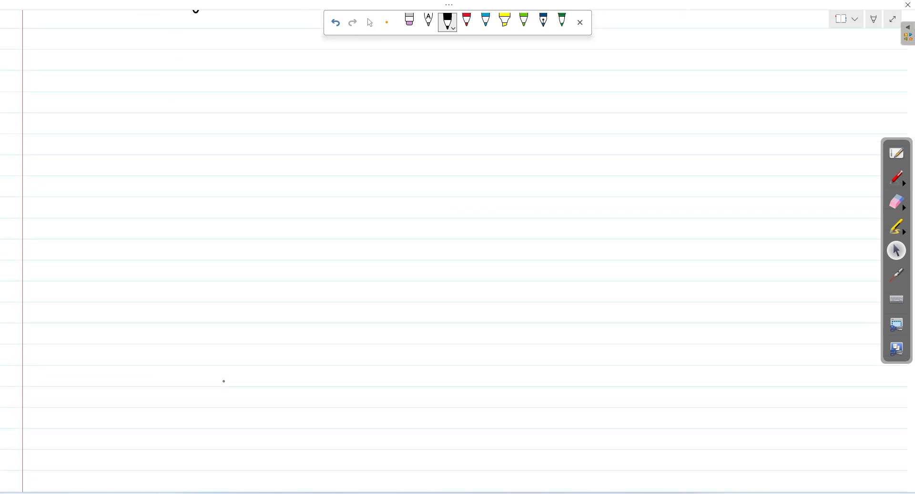
{"action": "left_click_drag", "start_coordinate": [116, 57], "coordinate": [116, 67]}
{"action": "left_click_drag", "start_coordinate": [116, 63], "coordinate": [123, 61]}
{"action": "mouse_move", "coordinate": [123, 58]}
{"action": "left_mouse_down"}
{"action": "mouse_move", "coordinate": [124, 67]}
{"action": "mouse_move", "coordinate": [134, 65]}
{"action": "mouse_move", "coordinate": [124, 76]}
{"action": "left_mouse_up"}
{"action": "mouse_move", "coordinate": [169, 59]}
{"action": "left_mouse_down"}
{"action": "mouse_move", "coordinate": [170, 71]}
{"action": "mouse_move", "coordinate": [178, 63]}
{"action": "mouse_move", "coordinate": [199, 69]}
{"action": "left_mouse_up"}
{"action": "mouse_move", "coordinate": [201, 59]}
{"action": "left_mouse_down"}
{"action": "mouse_move", "coordinate": [207, 67]}
{"action": "mouse_move", "coordinate": [208, 57]}
{"action": "left_mouse_up"}
{"action": "left_click_drag", "start_coordinate": [210, 61], "coordinate": [232, 57]}
{"action": "mouse_move", "coordinate": [225, 60]}
{"action": "left_mouse_down"}
{"action": "mouse_move", "coordinate": [261, 66]}
{"action": "mouse_move", "coordinate": [266, 55]}
{"action": "left_mouse_up"}
{"action": "left_click_drag", "start_coordinate": [257, 62], "coordinate": [375, 69]}
{"action": "mouse_move", "coordinate": [389, 61]}
{"action": "left_mouse_down"}
{"action": "mouse_move", "coordinate": [385, 74]}
{"action": "mouse_move", "coordinate": [451, 71]}
{"action": "left_mouse_up"}
{"action": "mouse_move", "coordinate": [443, 57]}
{"action": "left_mouse_down"}
{"action": "mouse_move", "coordinate": [453, 56]}
{"action": "mouse_move", "coordinate": [449, 65]}
{"action": "left_mouse_up"}
{"action": "left_click_drag", "start_coordinate": [459, 67], "coordinate": [475, 63]}
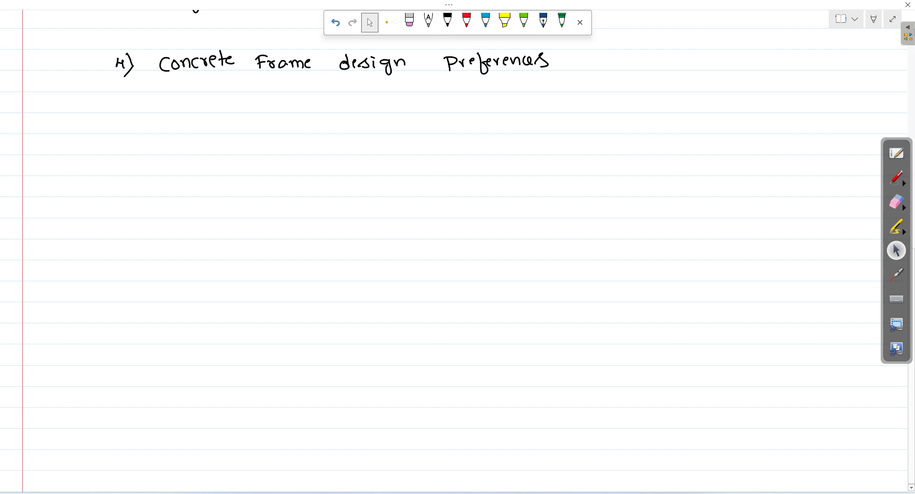
{"action": "key", "text": "alt+Tab"}
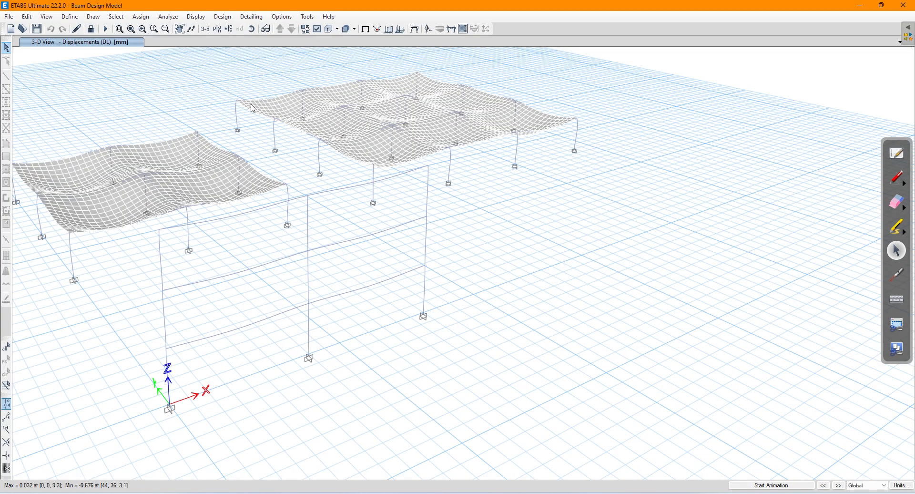
Step: Open Concrete Frame Design Preferences, browse the design codes, and keep IS 456:2000
{"action": "left_click", "coordinate": [223, 17]}
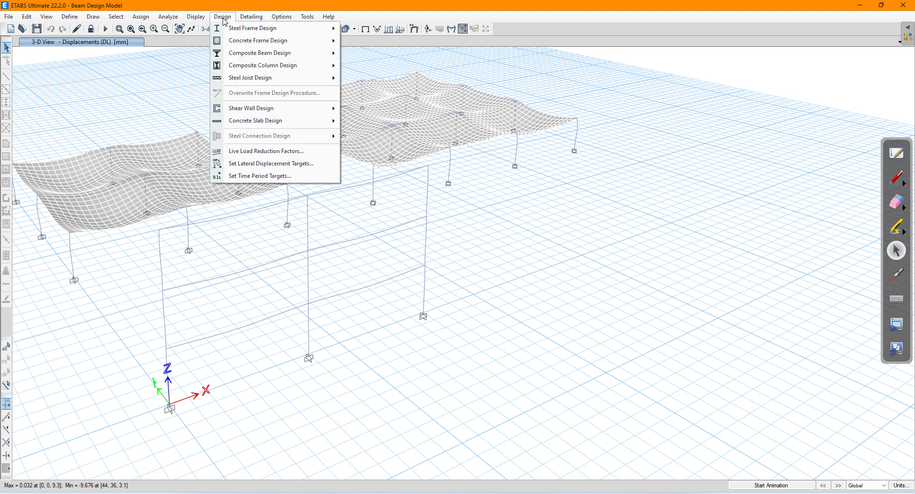
{"action": "mouse_move", "coordinate": [246, 40]}
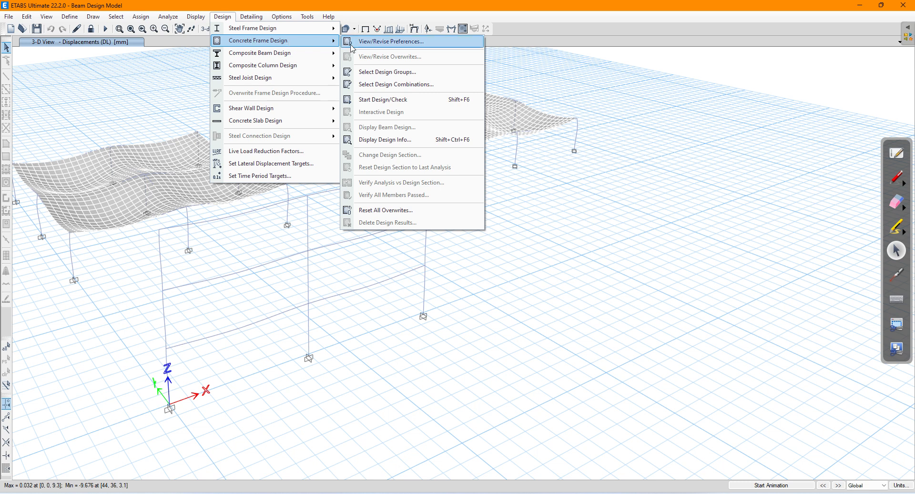
{"action": "left_click", "coordinate": [381, 45]}
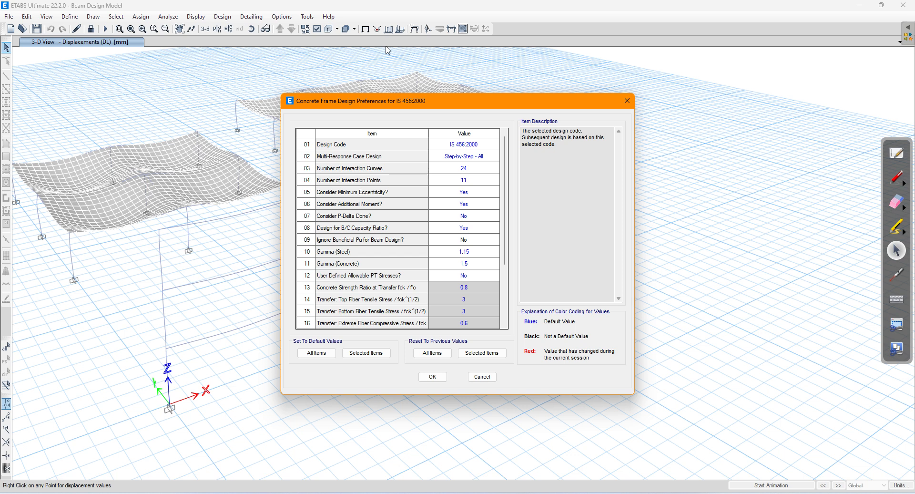
{"action": "left_click", "coordinate": [465, 148]}
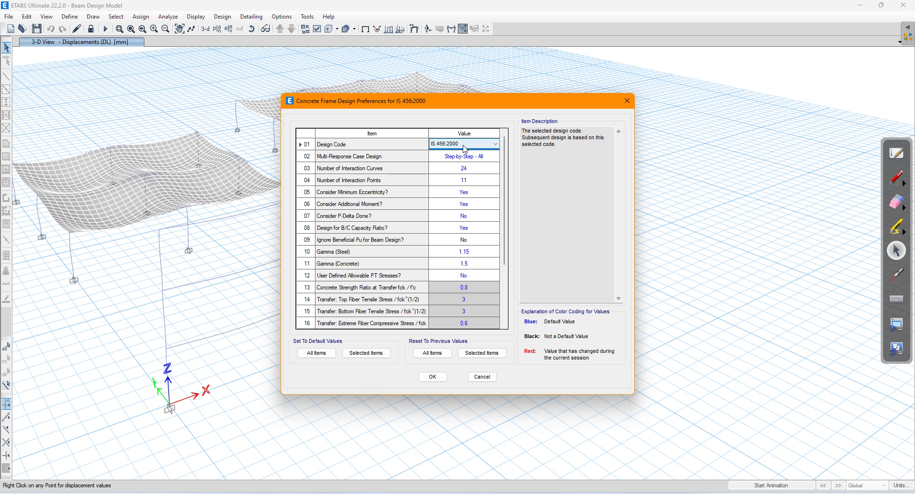
{"action": "left_click", "coordinate": [465, 149]}
{"action": "left_click", "coordinate": [454, 212]}
{"action": "left_click", "coordinate": [468, 144]}
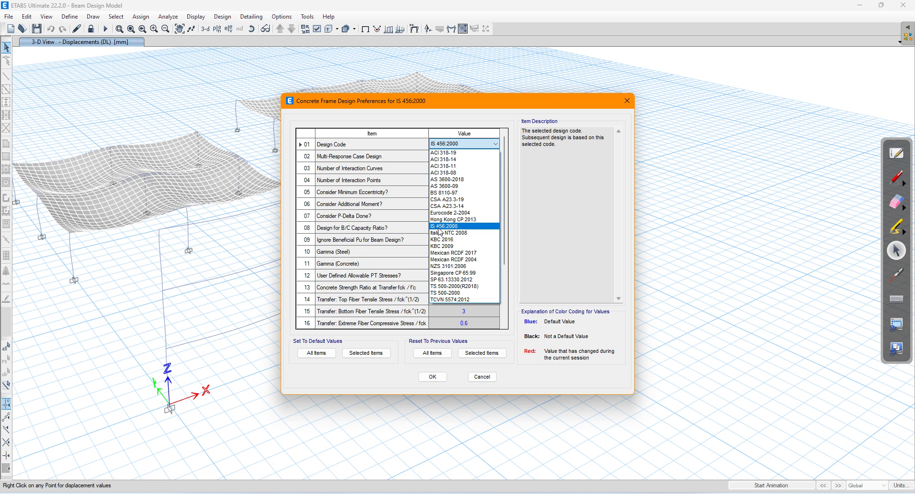
{"action": "left_click", "coordinate": [440, 230]}
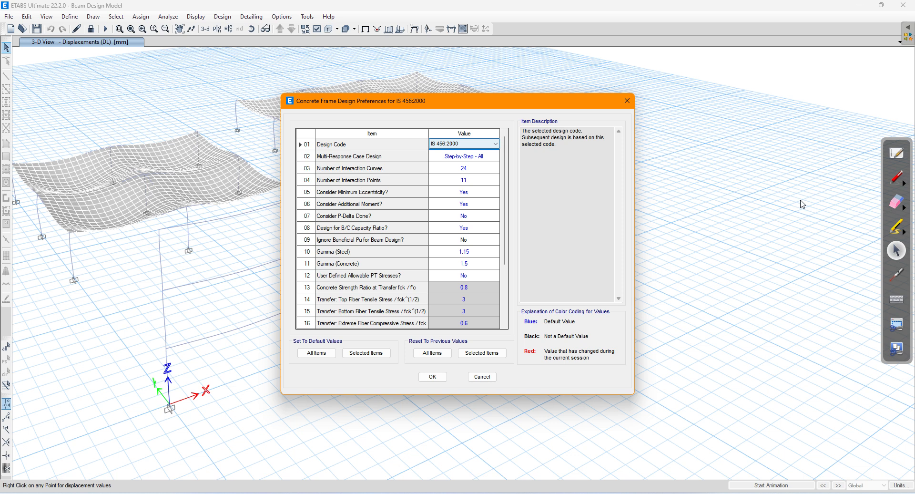
{"action": "left_click", "coordinate": [901, 179]}
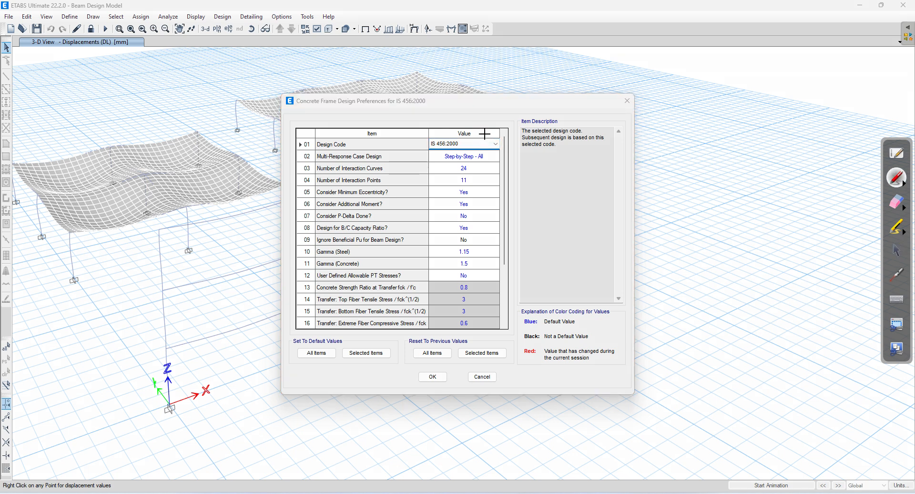
Step: Ink-annotate the design code as 'IS code', multi-response as 'Not applicable', and circle rows 03–07
{"action": "mouse_move", "coordinate": [480, 143]}
{"action": "left_mouse_down"}
{"action": "mouse_move", "coordinate": [524, 116]}
{"action": "mouse_move", "coordinate": [520, 124]}
{"action": "left_mouse_up"}
{"action": "left_click", "coordinate": [902, 185]}
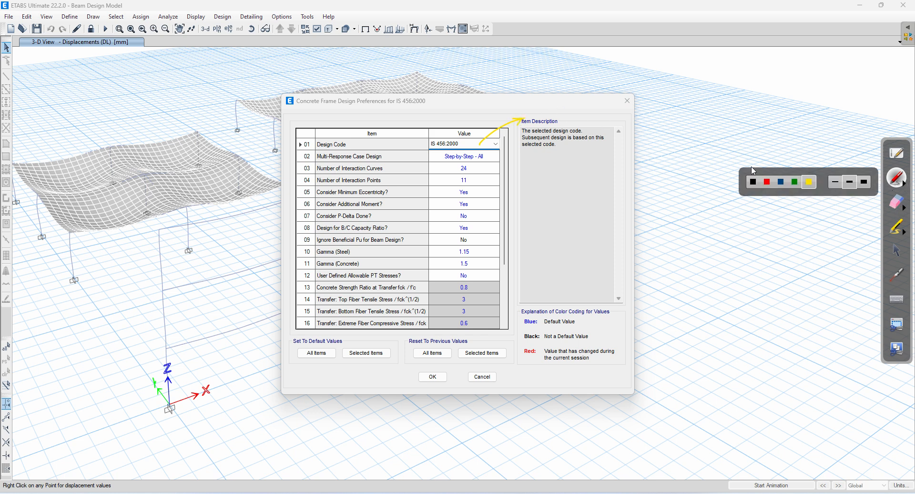
{"action": "left_click", "coordinate": [767, 183]}
{"action": "left_click_drag", "start_coordinate": [527, 102], "coordinate": [593, 92]}
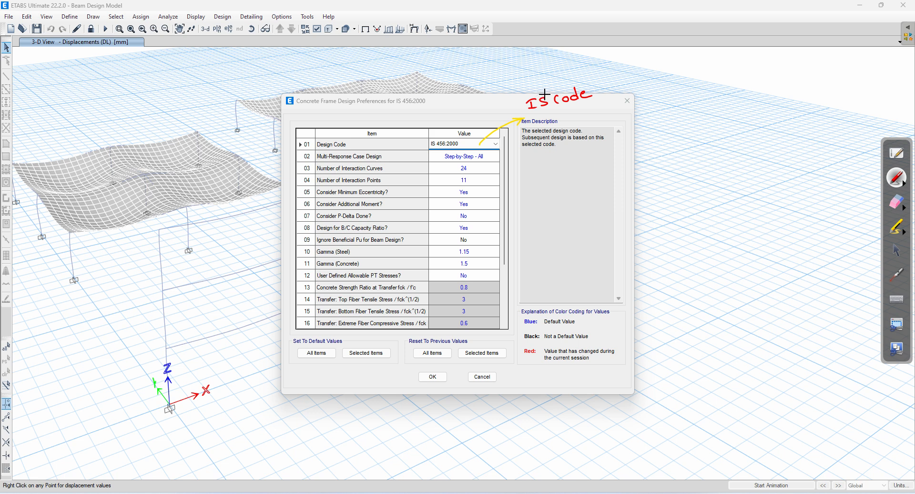
{"action": "mouse_move", "coordinate": [494, 155]}
{"action": "left_mouse_down"}
{"action": "mouse_move", "coordinate": [583, 128]}
{"action": "mouse_move", "coordinate": [590, 137]}
{"action": "mouse_move", "coordinate": [612, 117]}
{"action": "mouse_move", "coordinate": [618, 125]}
{"action": "mouse_move", "coordinate": [659, 111]}
{"action": "left_mouse_up"}
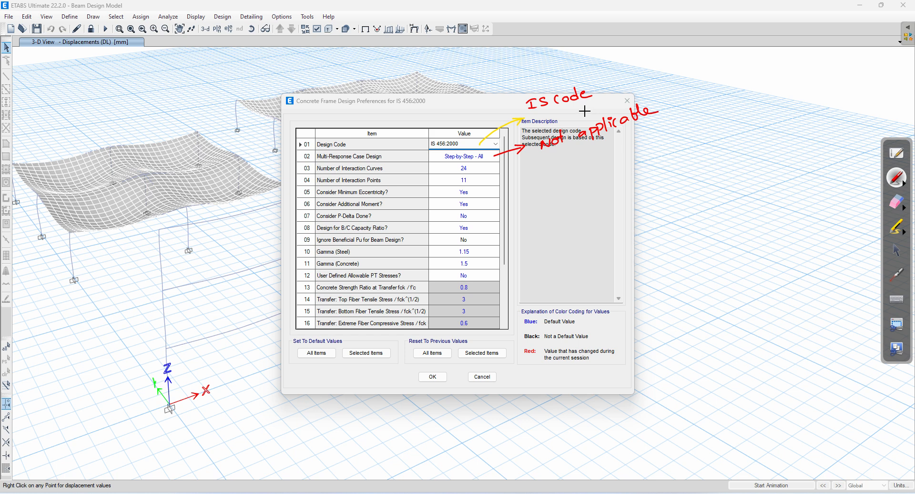
{"action": "mouse_move", "coordinate": [477, 163]}
{"action": "left_mouse_down"}
{"action": "mouse_move", "coordinate": [452, 168]}
{"action": "mouse_move", "coordinate": [441, 184]}
{"action": "mouse_move", "coordinate": [442, 210]}
{"action": "mouse_move", "coordinate": [460, 220]}
{"action": "mouse_move", "coordinate": [497, 196]}
{"action": "mouse_move", "coordinate": [479, 164]}
{"action": "mouse_move", "coordinate": [514, 185]}
{"action": "mouse_move", "coordinate": [593, 159]}
{"action": "mouse_move", "coordinate": [587, 153]}
{"action": "mouse_move", "coordinate": [619, 152]}
{"action": "left_mouse_up"}
{"action": "left_click_drag", "start_coordinate": [546, 189], "coordinate": [721, 136]}
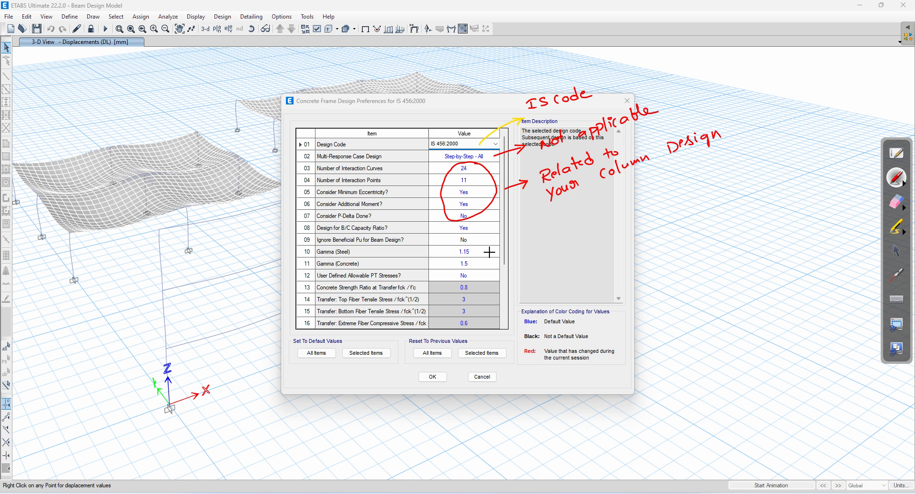
Step: Bracket the Gamma (Steel) 1.15 and Gamma (Concrete) 1.5 rows as 'Material Safety Factors'
{"action": "mouse_move", "coordinate": [489, 248]}
{"action": "left_mouse_down"}
{"action": "mouse_move", "coordinate": [492, 265]}
{"action": "mouse_move", "coordinate": [557, 238]}
{"action": "mouse_move", "coordinate": [569, 244]}
{"action": "mouse_move", "coordinate": [576, 230]}
{"action": "mouse_move", "coordinate": [594, 220]}
{"action": "mouse_move", "coordinate": [605, 233]}
{"action": "mouse_move", "coordinate": [663, 191]}
{"action": "mouse_move", "coordinate": [669, 210]}
{"action": "mouse_move", "coordinate": [687, 189]}
{"action": "mouse_move", "coordinate": [749, 172]}
{"action": "left_mouse_up"}
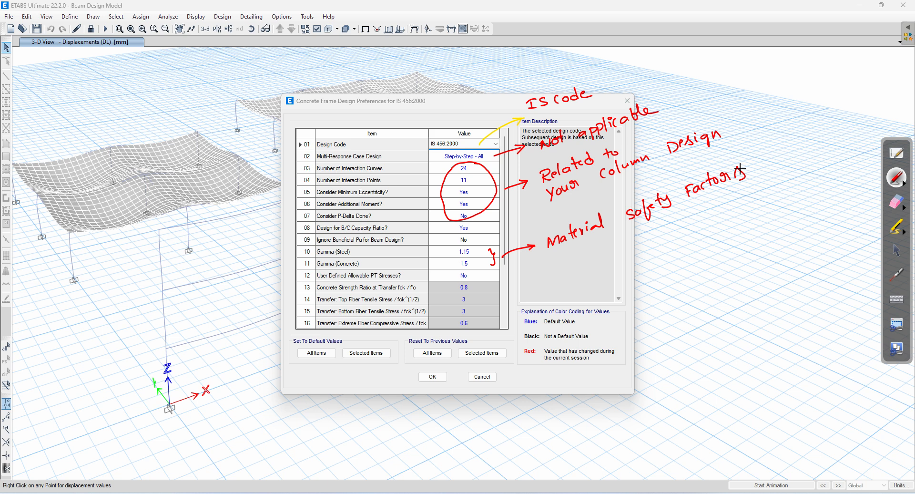
{"action": "scroll", "coordinate": [483, 267], "scroll_direction": "down", "scroll_amount": 1}
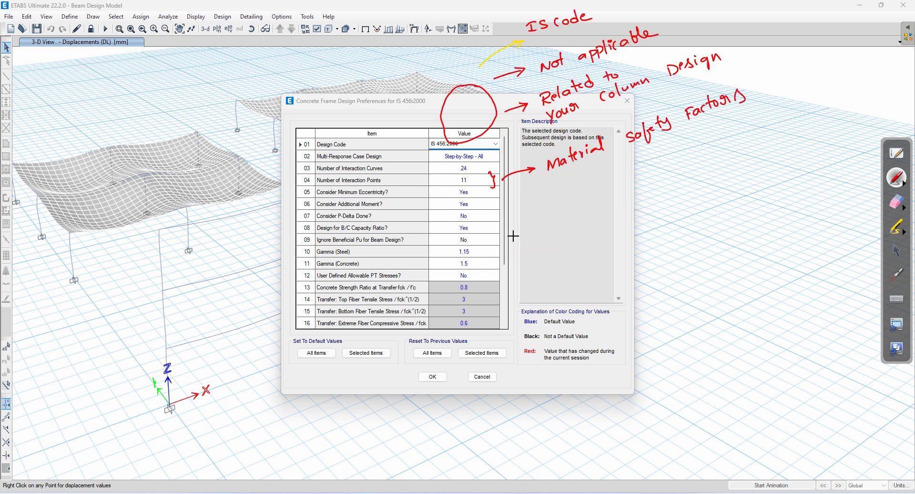
{"action": "scroll", "coordinate": [518, 237], "scroll_direction": "up", "scroll_amount": 1}
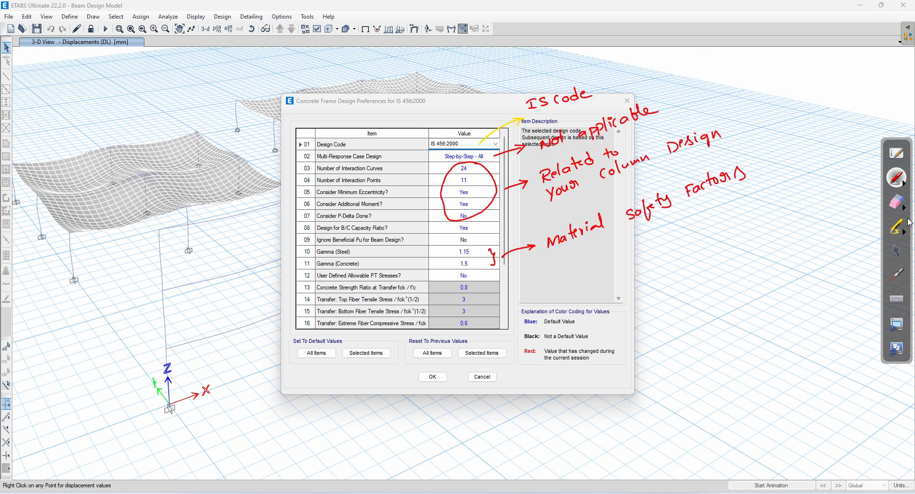
Step: Scroll to rows 08–23 and tick the Pattern Live Load Factor and Utilization Factor Limit values
{"action": "left_click", "coordinate": [896, 250]}
{"action": "mouse_move", "coordinate": [505, 268]}
{"action": "left_mouse_down"}
{"action": "mouse_move", "coordinate": [506, 323]}
{"action": "mouse_move", "coordinate": [515, 268]}
{"action": "left_mouse_up"}
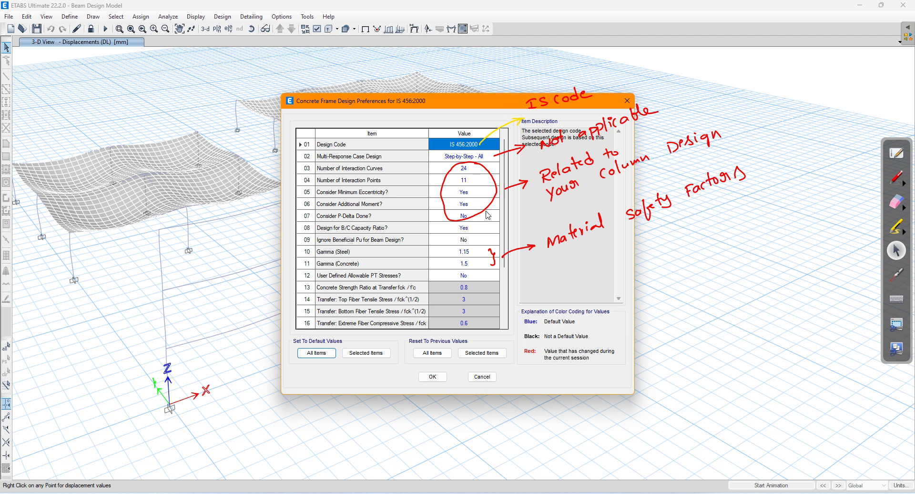
{"action": "left_click_drag", "start_coordinate": [509, 273], "coordinate": [508, 324]}
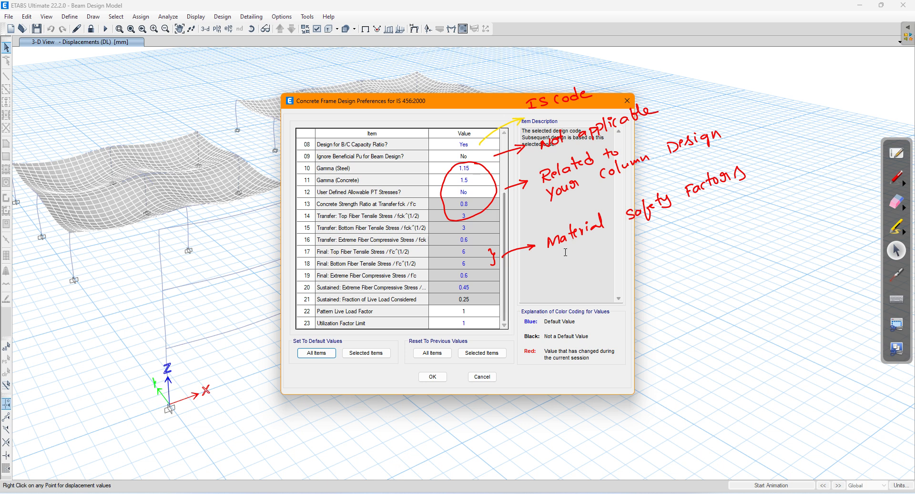
{"action": "left_click", "coordinate": [899, 180]}
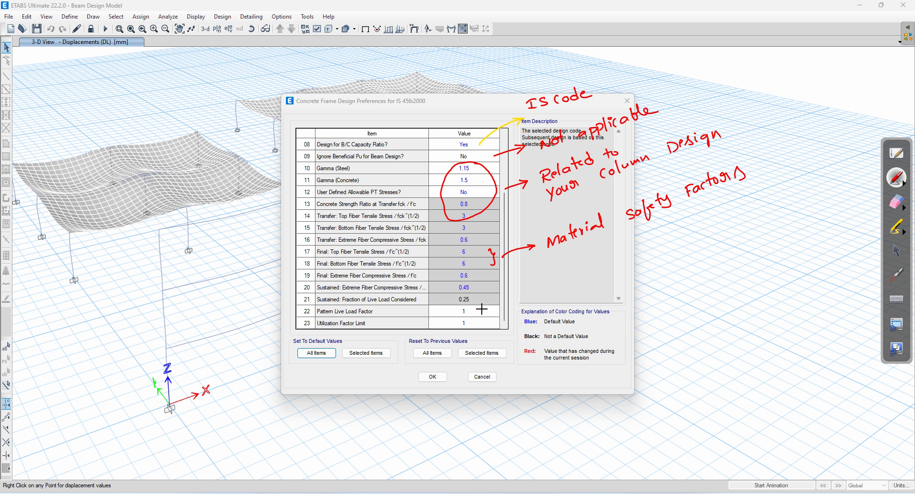
{"action": "left_click_drag", "start_coordinate": [480, 311], "coordinate": [506, 305]}
{"action": "left_click_drag", "start_coordinate": [477, 323], "coordinate": [500, 319]}
Step: Erase all ink annotations from the preferences dialog
{"action": "left_click", "coordinate": [897, 205]}
{"action": "mouse_move", "coordinate": [743, 181]}
{"action": "left_mouse_down"}
{"action": "mouse_move", "coordinate": [709, 203]}
{"action": "mouse_move", "coordinate": [557, 212]}
{"action": "mouse_move", "coordinate": [487, 327]}
{"action": "mouse_move", "coordinate": [461, 171]}
{"action": "mouse_move", "coordinate": [611, 167]}
{"action": "mouse_move", "coordinate": [594, 143]}
{"action": "mouse_move", "coordinate": [639, 96]}
{"action": "mouse_move", "coordinate": [608, 174]}
{"action": "mouse_move", "coordinate": [662, 220]}
{"action": "left_mouse_up"}
{"action": "left_click", "coordinate": [897, 250]}
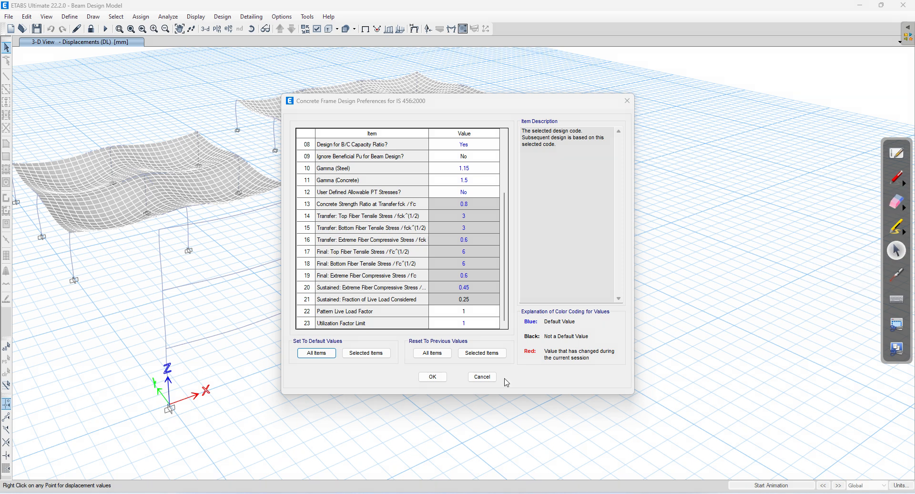
Step: Accept the design preferences, dismiss the Design menu, and pan the DL displacement view to re-centre the model
{"action": "left_click", "coordinate": [434, 378]}
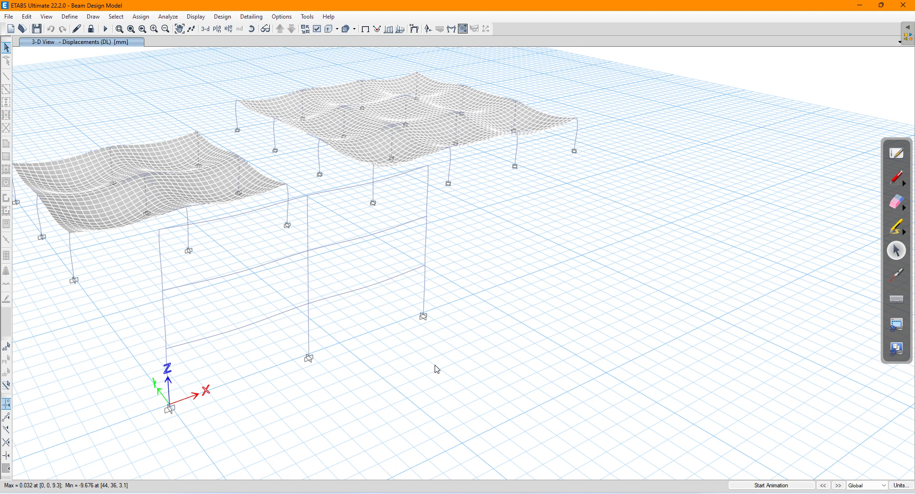
{"action": "left_click", "coordinate": [229, 18]}
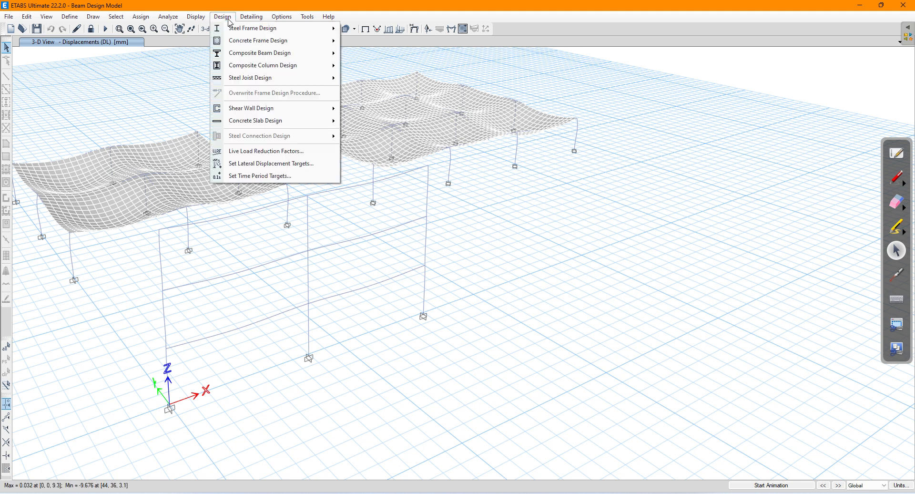
{"action": "mouse_move", "coordinate": [231, 41]}
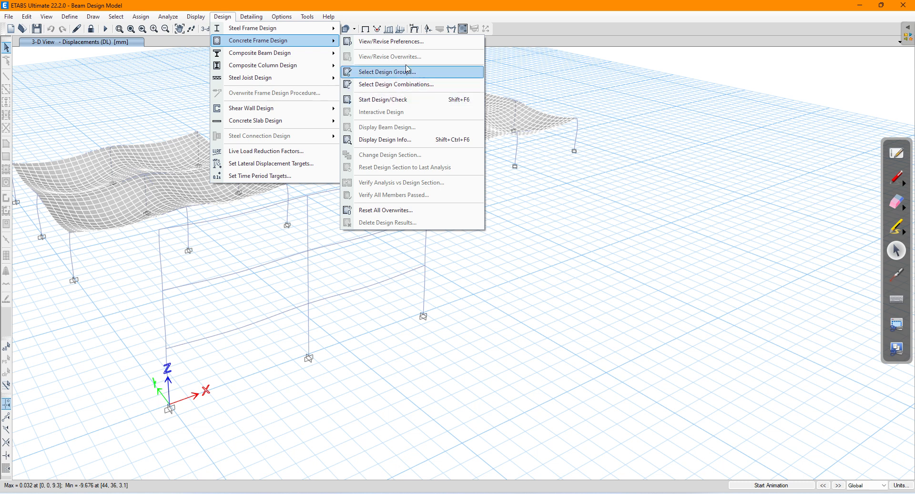
{"action": "left_click", "coordinate": [609, 217]}
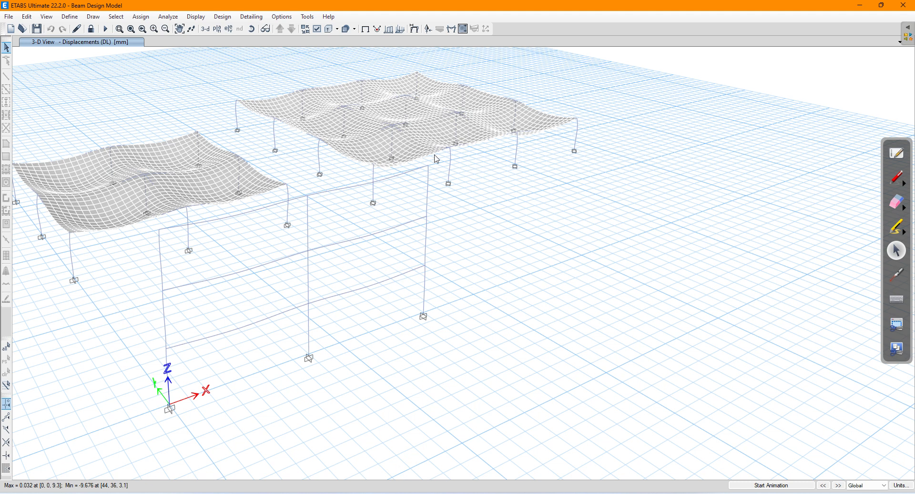
{"action": "left_click_drag", "start_coordinate": [284, 163], "coordinate": [431, 166]}
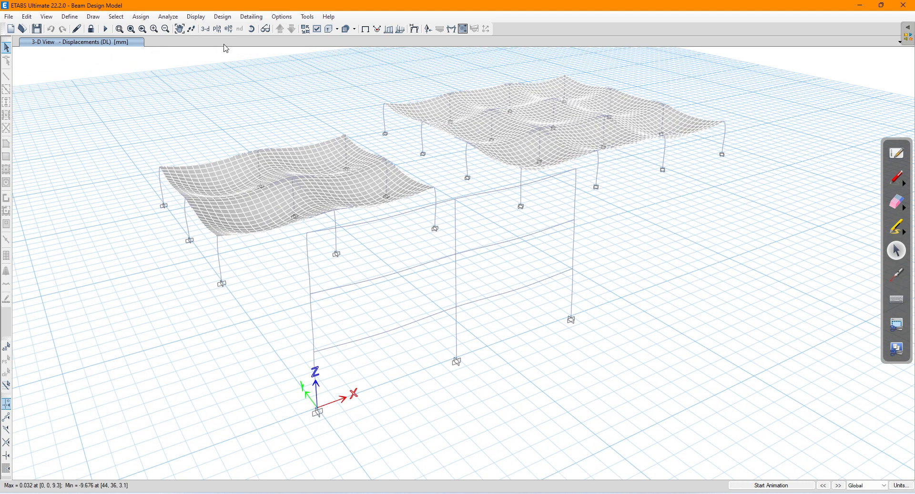
Step: Switch the 3-D view to the undeformed shape
{"action": "left_click", "coordinate": [196, 16]}
{"action": "left_click", "coordinate": [215, 28]}
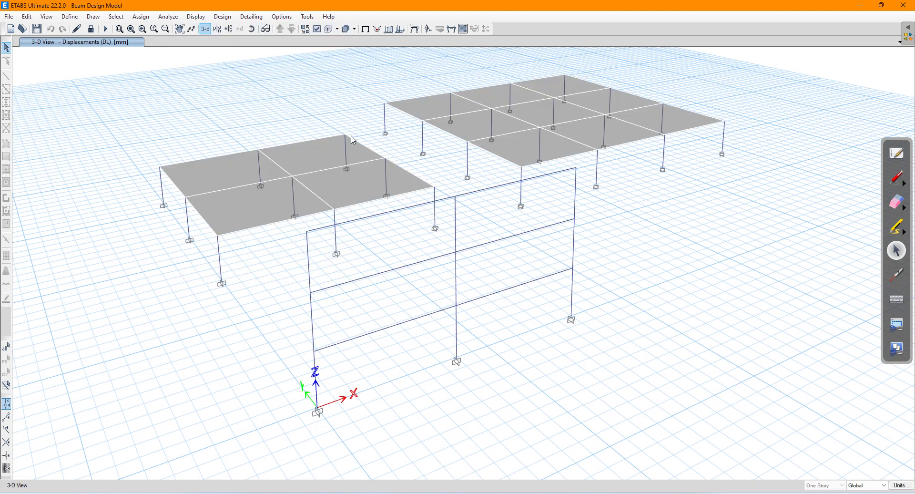
{"action": "left_click_drag", "start_coordinate": [372, 146], "coordinate": [346, 154]}
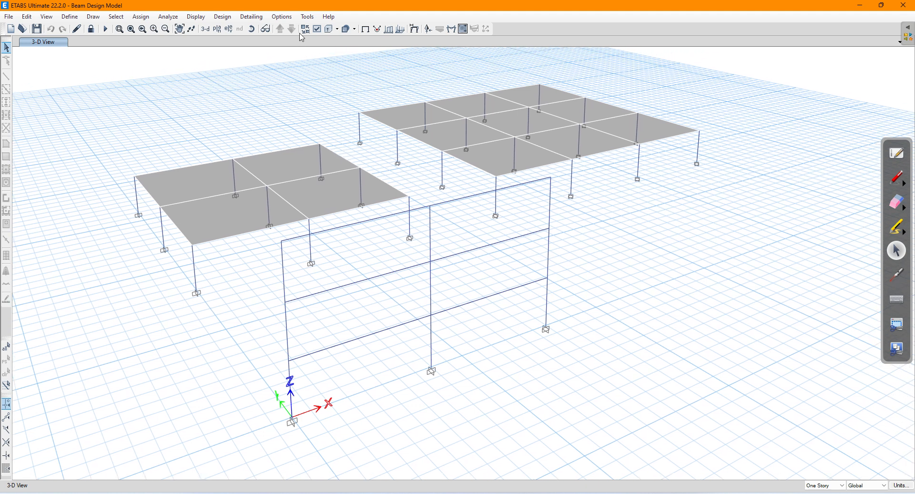
Step: Set the graphics mode to Standard Graphics and re-frame the undeformed model
{"action": "left_click", "coordinate": [307, 17]}
{"action": "mouse_move", "coordinate": [281, 16]}
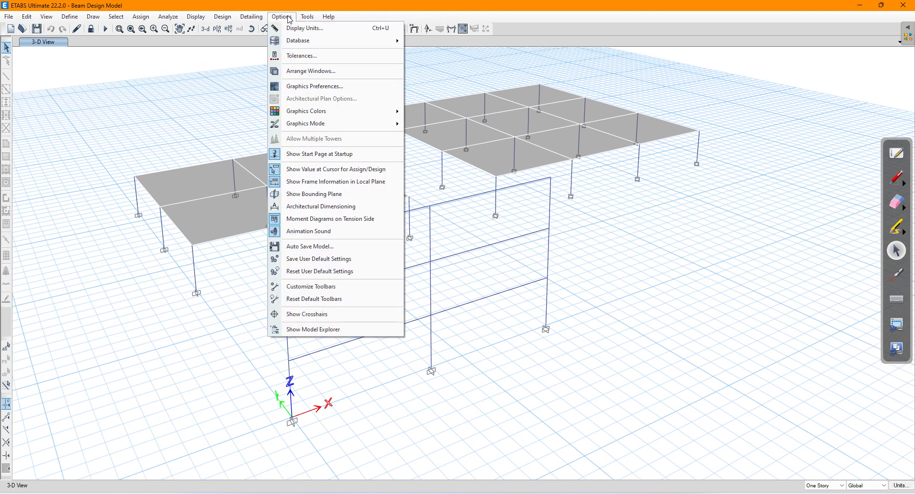
{"action": "mouse_move", "coordinate": [347, 127]}
{"action": "left_click", "coordinate": [431, 124]}
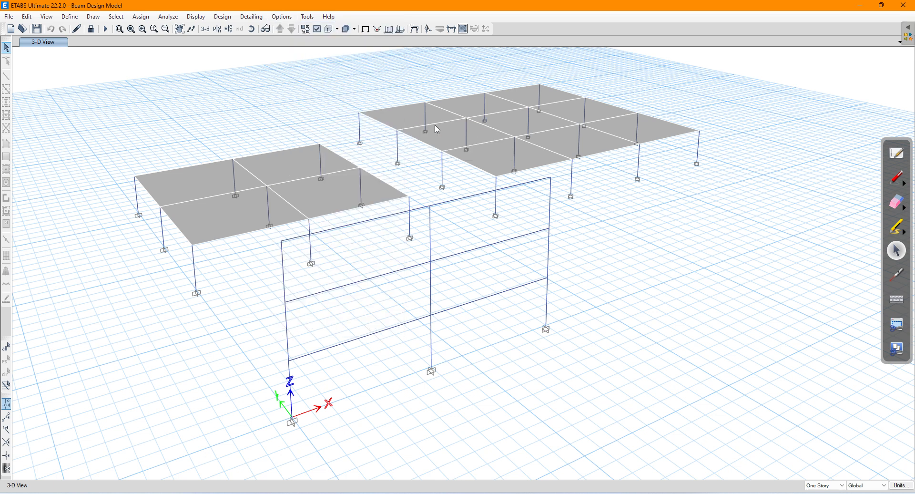
{"action": "scroll", "coordinate": [475, 207], "scroll_direction": "down", "scroll_amount": 4}
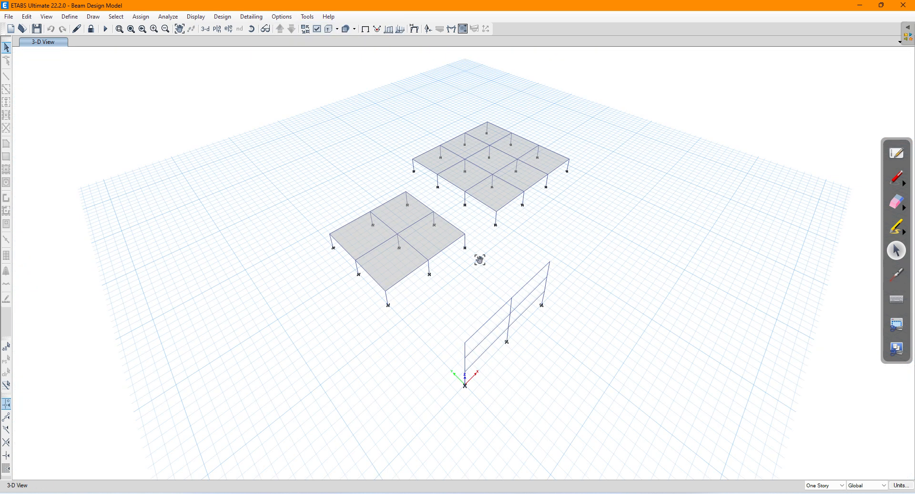
{"action": "left_click_drag", "start_coordinate": [480, 259], "coordinate": [397, 215]}
{"action": "scroll", "coordinate": [424, 169], "scroll_direction": "up", "scroll_amount": 3}
{"action": "scroll", "coordinate": [439, 185], "scroll_direction": "down", "scroll_amount": 3}
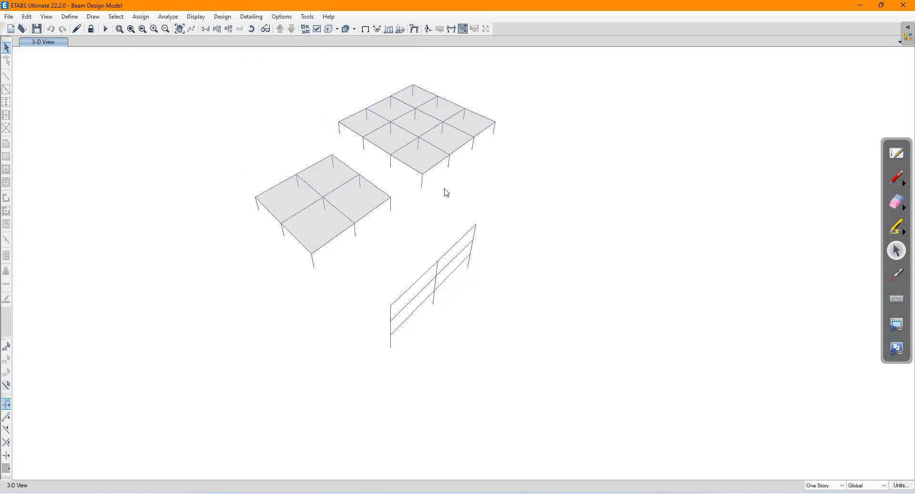
{"action": "left_click_drag", "start_coordinate": [429, 202], "coordinate": [434, 245]}
{"action": "scroll", "coordinate": [416, 237], "scroll_direction": "up", "scroll_amount": 3}
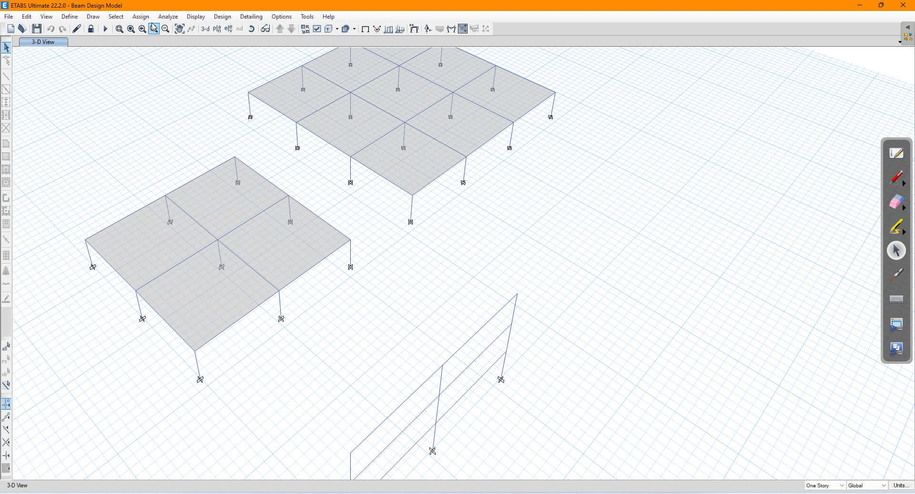
{"action": "left_click", "coordinate": [112, 21]}
{"action": "mouse_move", "coordinate": [138, 31]}
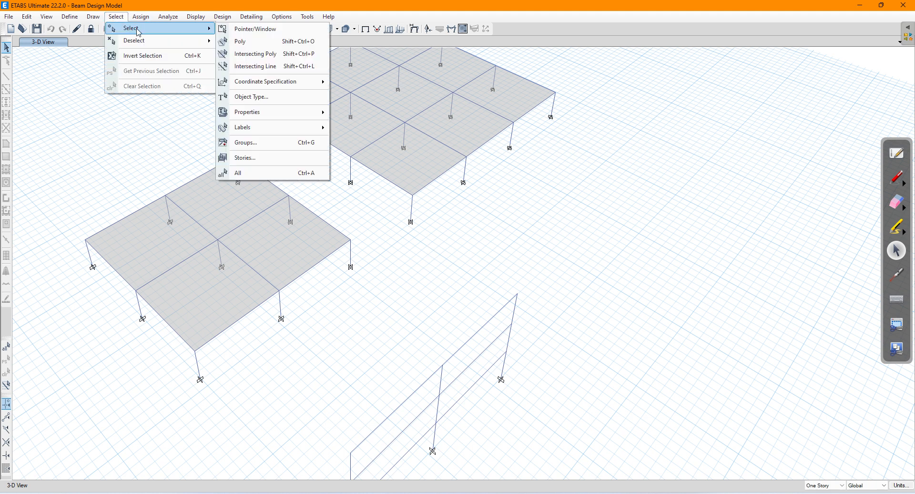
Step: Select all beams by object type (Beams), giving 42 selected frames
{"action": "left_click", "coordinate": [273, 98]}
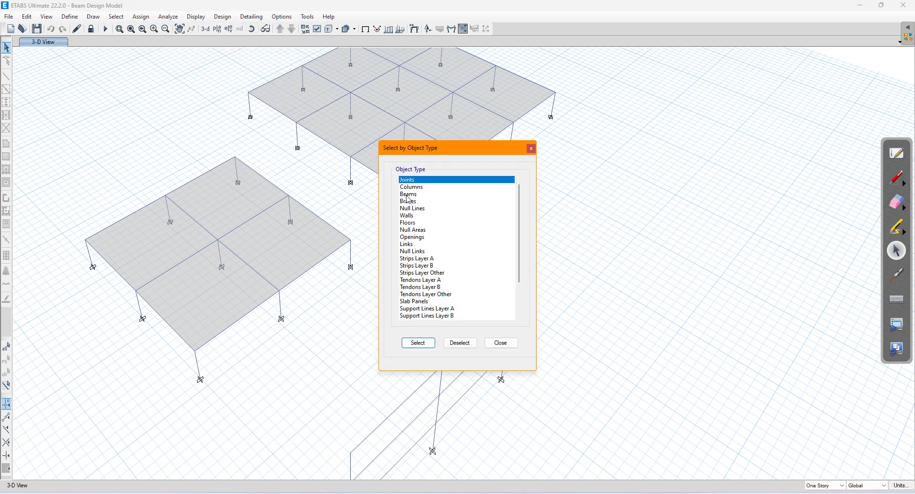
{"action": "left_click", "coordinate": [416, 196]}
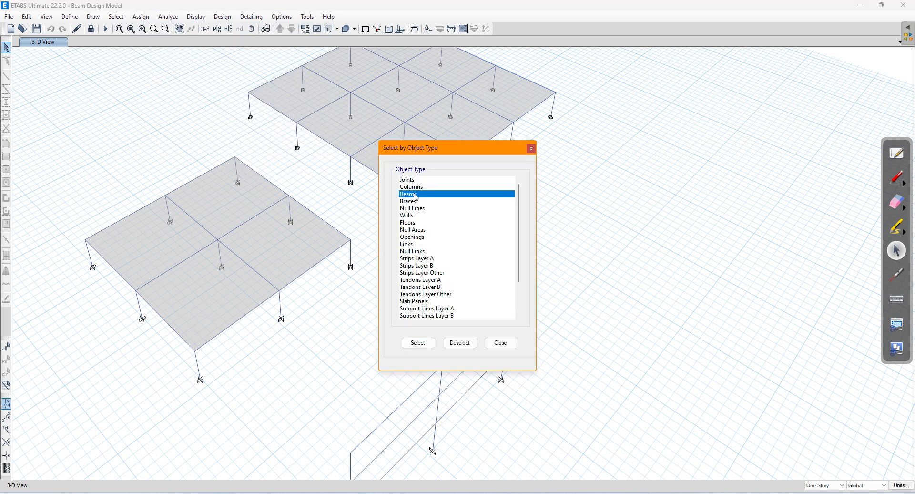
{"action": "left_click", "coordinate": [418, 342]}
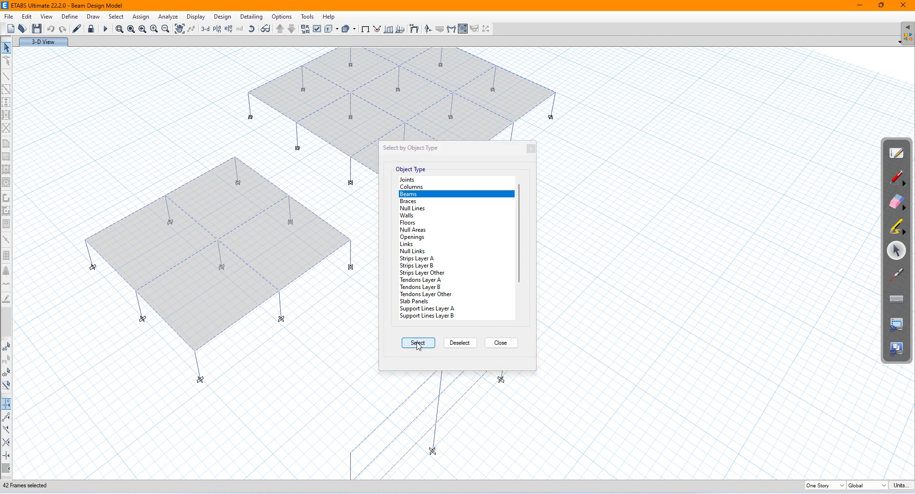
{"action": "left_click", "coordinate": [501, 343]}
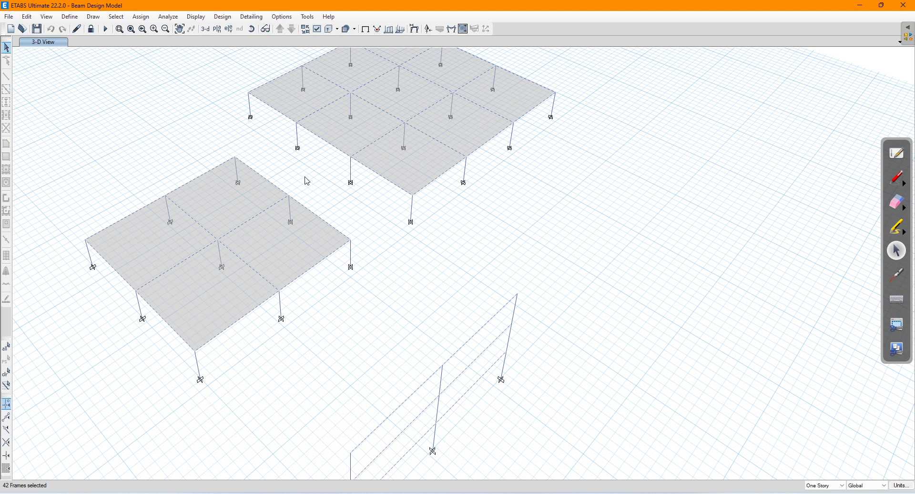
{"action": "left_click", "coordinate": [221, 19]}
{"action": "mouse_move", "coordinate": [240, 40]}
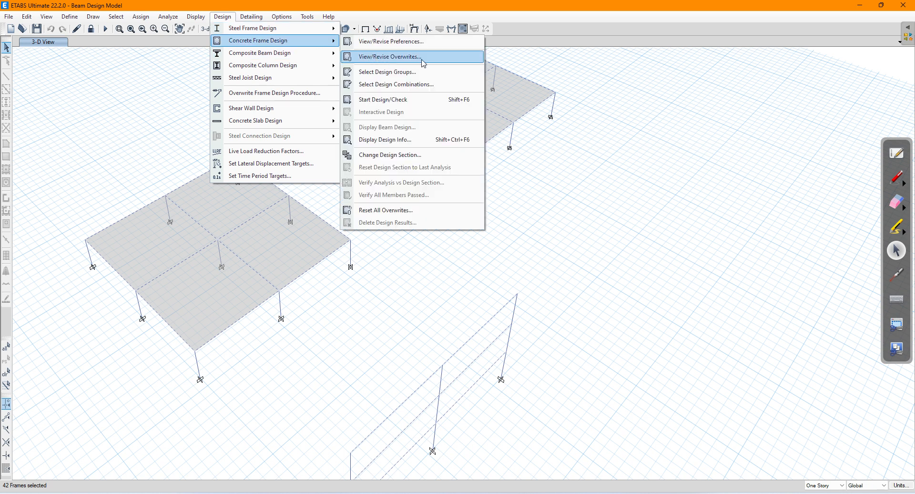
Step: In black ink, handwrite '5) Concrete Frame design overwrites' below item 4 in Whiteboard
{"action": "left_click", "coordinate": [262, 493]}
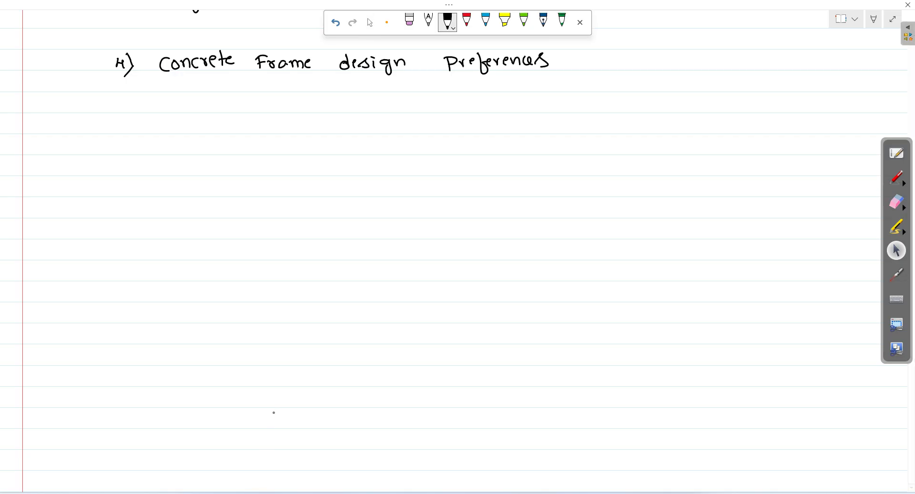
{"action": "left_click_drag", "start_coordinate": [118, 105], "coordinate": [123, 122]}
{"action": "left_click_drag", "start_coordinate": [177, 99], "coordinate": [222, 109]}
{"action": "left_click_drag", "start_coordinate": [226, 95], "coordinate": [225, 111]}
{"action": "left_click_drag", "start_coordinate": [227, 107], "coordinate": [261, 110]}
{"action": "left_click_drag", "start_coordinate": [263, 97], "coordinate": [356, 109]}
{"action": "mouse_move", "coordinate": [358, 109]}
{"action": "left_mouse_down"}
{"action": "mouse_move", "coordinate": [365, 99]}
{"action": "mouse_move", "coordinate": [360, 110]}
{"action": "left_mouse_up"}
{"action": "mouse_move", "coordinate": [373, 102]}
{"action": "left_mouse_down"}
{"action": "mouse_move", "coordinate": [384, 102]}
{"action": "mouse_move", "coordinate": [385, 114]}
{"action": "left_mouse_up"}
{"action": "left_click", "coordinate": [373, 99]}
{"action": "left_click_drag", "start_coordinate": [390, 100], "coordinate": [394, 101]}
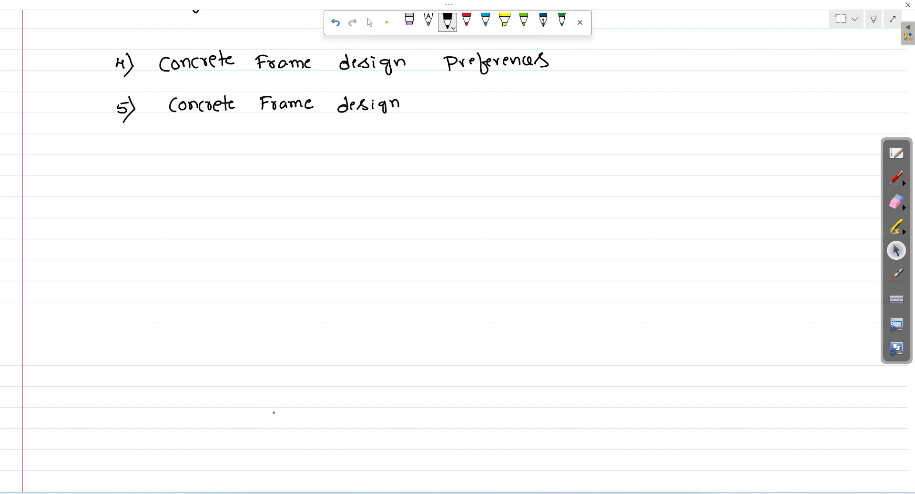
{"action": "mouse_move", "coordinate": [449, 100]}
{"action": "left_mouse_down"}
{"action": "mouse_move", "coordinate": [507, 107]}
{"action": "mouse_move", "coordinate": [523, 98]}
{"action": "left_mouse_up"}
{"action": "left_click_drag", "start_coordinate": [522, 102], "coordinate": [532, 105]}
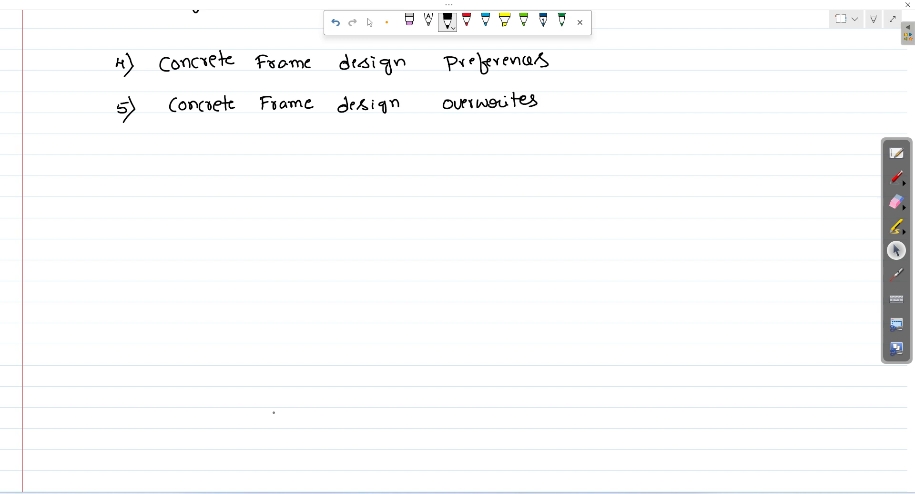
{"action": "left_click", "coordinate": [370, 22]}
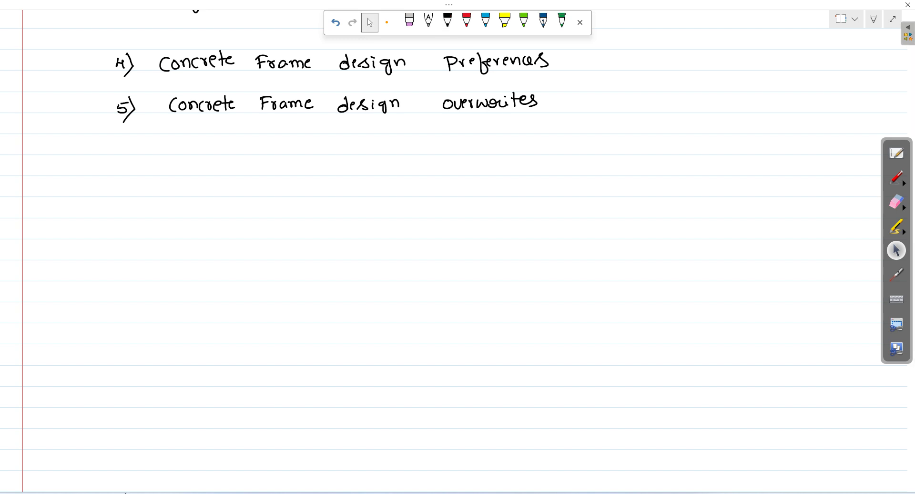
{"action": "key", "text": "alt+Tab"}
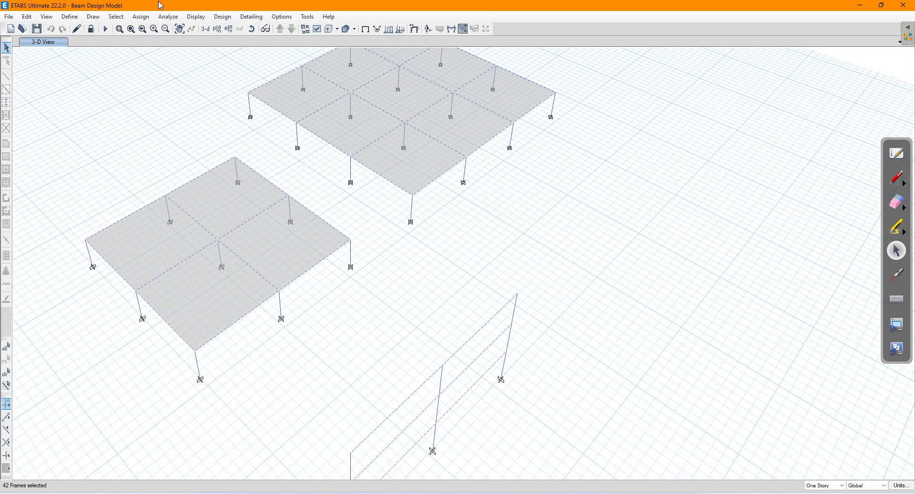
Step: Open View/Revise Overwrites for the selected beams and list the Framing Type choices
{"action": "left_click", "coordinate": [226, 18]}
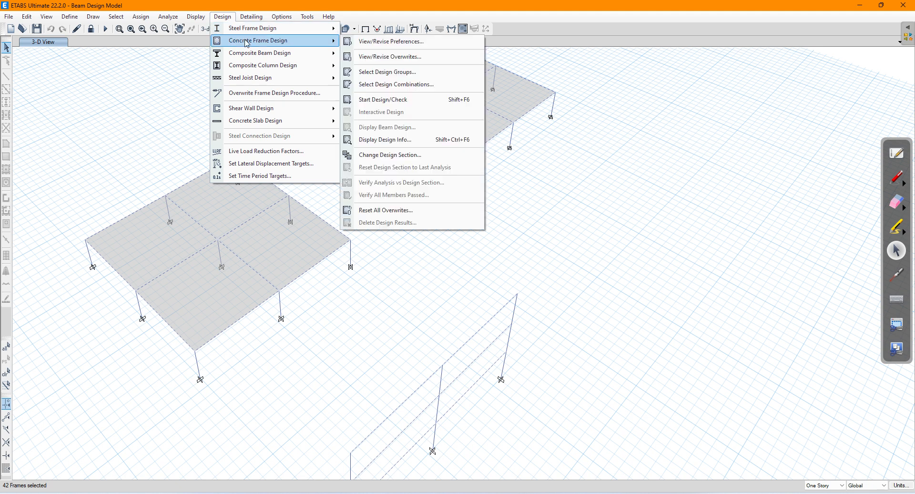
{"action": "left_click", "coordinate": [405, 56]}
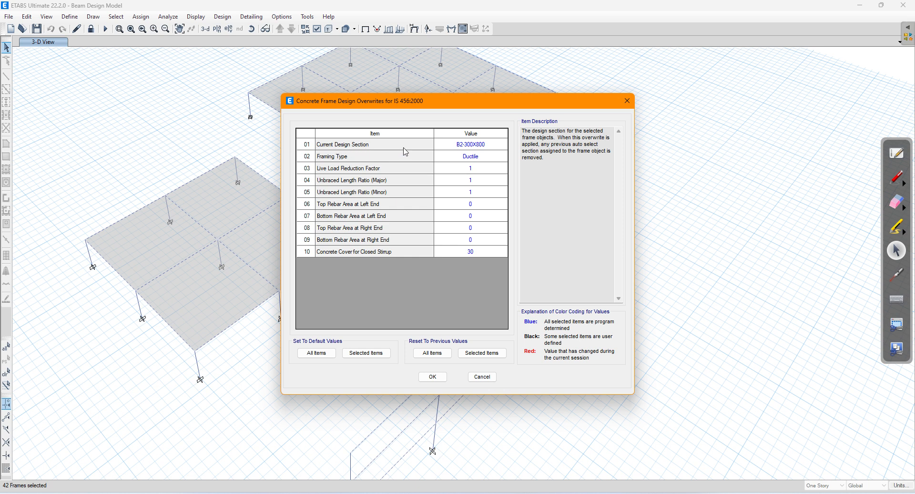
{"action": "left_click", "coordinate": [485, 157]}
{"action": "left_click", "coordinate": [487, 158]}
{"action": "left_click", "coordinate": [491, 157]}
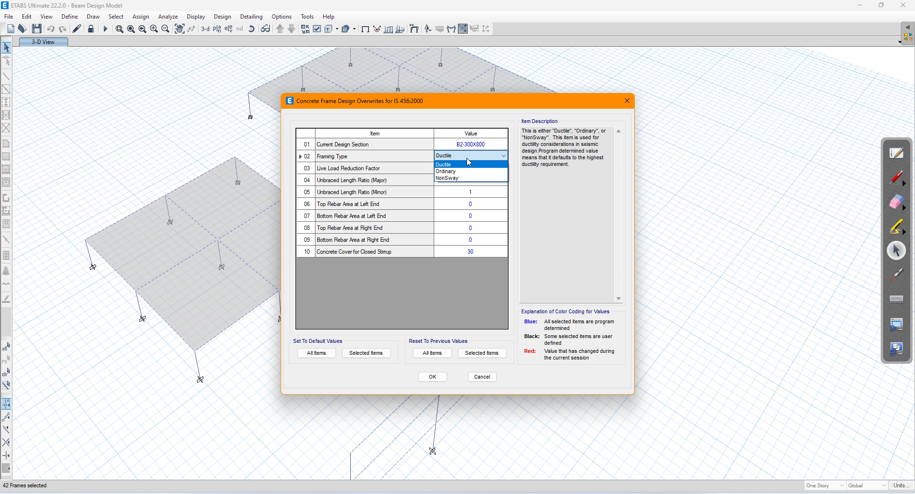
{"action": "left_click", "coordinate": [276, 493]}
Step: With the red pen, write 'Ductile — designed as per IS13920' under item 5
{"action": "left_click", "coordinate": [447, 21]}
{"action": "left_click", "coordinate": [466, 21]}
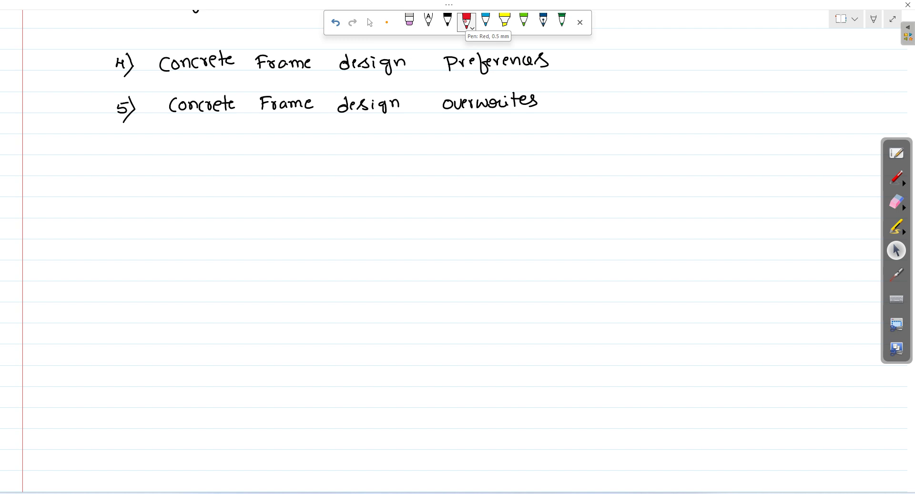
{"action": "left_click_drag", "start_coordinate": [212, 149], "coordinate": [232, 149]}
{"action": "mouse_move", "coordinate": [244, 143]}
{"action": "left_mouse_down"}
{"action": "mouse_move", "coordinate": [244, 155]}
{"action": "mouse_move", "coordinate": [276, 152]}
{"action": "left_mouse_up"}
{"action": "mouse_move", "coordinate": [270, 143]}
{"action": "left_mouse_down"}
{"action": "mouse_move", "coordinate": [300, 151]}
{"action": "mouse_move", "coordinate": [334, 145]}
{"action": "left_mouse_up"}
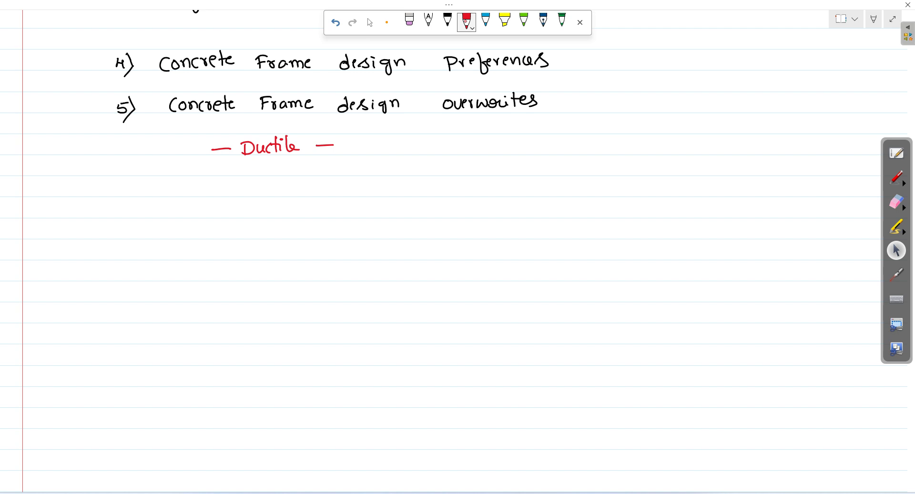
{"action": "mouse_move", "coordinate": [374, 145]}
{"action": "left_mouse_down"}
{"action": "mouse_move", "coordinate": [404, 158]}
{"action": "mouse_move", "coordinate": [423, 143]}
{"action": "mouse_move", "coordinate": [432, 149]}
{"action": "left_mouse_up"}
{"action": "mouse_move", "coordinate": [438, 141]}
{"action": "left_mouse_down"}
{"action": "mouse_move", "coordinate": [504, 154]}
{"action": "mouse_move", "coordinate": [511, 144]}
{"action": "left_mouse_up"}
{"action": "left_click_drag", "start_coordinate": [514, 140], "coordinate": [517, 145]}
{"action": "left_click_drag", "start_coordinate": [519, 138], "coordinate": [563, 137]}
{"action": "left_click_drag", "start_coordinate": [551, 149], "coordinate": [628, 135]}
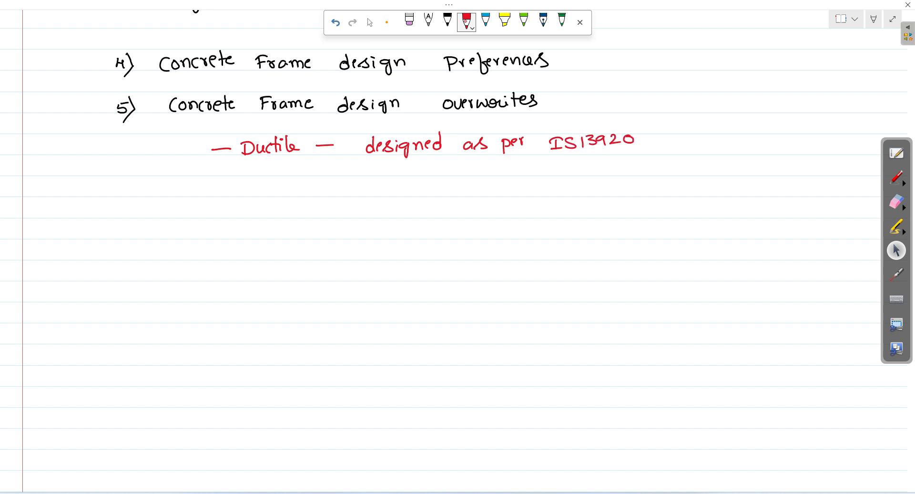
Step: Add '(applied KG)' below the Ductile line
{"action": "mouse_move", "coordinate": [160, 160]}
{"action": "left_mouse_down"}
{"action": "mouse_move", "coordinate": [159, 177]}
{"action": "mouse_move", "coordinate": [189, 176]}
{"action": "left_mouse_up"}
{"action": "mouse_move", "coordinate": [191, 166]}
{"action": "left_mouse_down"}
{"action": "mouse_move", "coordinate": [192, 181]}
{"action": "mouse_move", "coordinate": [193, 172]}
{"action": "left_mouse_up"}
{"action": "mouse_move", "coordinate": [202, 165]}
{"action": "left_mouse_down"}
{"action": "mouse_move", "coordinate": [201, 179]}
{"action": "mouse_move", "coordinate": [212, 176]}
{"action": "left_mouse_up"}
{"action": "mouse_move", "coordinate": [216, 167]}
{"action": "left_mouse_down"}
{"action": "mouse_move", "coordinate": [216, 175]}
{"action": "mouse_move", "coordinate": [233, 165]}
{"action": "mouse_move", "coordinate": [287, 171]}
{"action": "mouse_move", "coordinate": [281, 179]}
{"action": "left_mouse_up"}
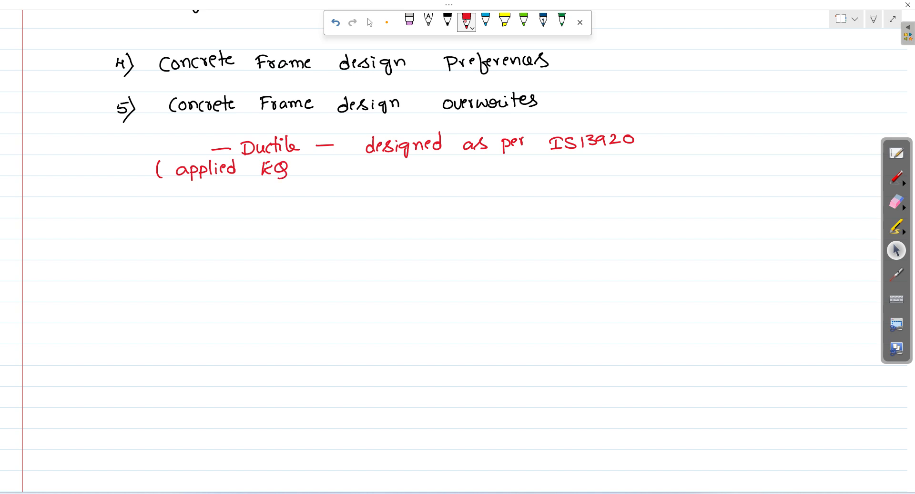
{"action": "left_click_drag", "start_coordinate": [296, 156], "coordinate": [296, 183]}
Step: Write a second bullet 'ordinary — designed as per IS456:2000'
{"action": "mouse_move", "coordinate": [209, 211]}
{"action": "left_mouse_down"}
{"action": "mouse_move", "coordinate": [249, 206]}
{"action": "mouse_move", "coordinate": [263, 217]}
{"action": "left_mouse_up"}
{"action": "left_click_drag", "start_coordinate": [275, 208], "coordinate": [276, 215]}
{"action": "left_click", "coordinate": [282, 208]}
{"action": "mouse_move", "coordinate": [307, 206]}
{"action": "left_mouse_down"}
{"action": "mouse_move", "coordinate": [308, 214]}
{"action": "mouse_move", "coordinate": [315, 204]}
{"action": "left_mouse_up"}
{"action": "mouse_move", "coordinate": [318, 205]}
{"action": "left_mouse_down"}
{"action": "mouse_move", "coordinate": [326, 209]}
{"action": "mouse_move", "coordinate": [315, 221]}
{"action": "left_mouse_up"}
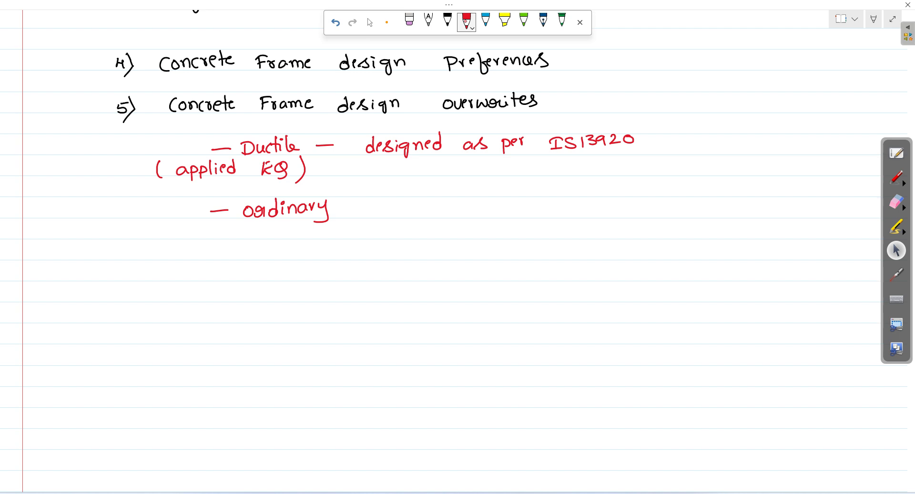
{"action": "left_click_drag", "start_coordinate": [345, 207], "coordinate": [364, 207]}
{"action": "left_click_drag", "start_coordinate": [395, 207], "coordinate": [397, 215]}
{"action": "mouse_move", "coordinate": [401, 210]}
{"action": "left_mouse_down"}
{"action": "mouse_move", "coordinate": [431, 214]}
{"action": "mouse_move", "coordinate": [430, 221]}
{"action": "left_mouse_up"}
{"action": "mouse_move", "coordinate": [438, 213]}
{"action": "left_mouse_down"}
{"action": "mouse_move", "coordinate": [446, 204]}
{"action": "mouse_move", "coordinate": [449, 212]}
{"action": "left_mouse_up"}
{"action": "left_click_drag", "start_coordinate": [452, 207], "coordinate": [466, 211]}
{"action": "mouse_move", "coordinate": [466, 204]}
{"action": "left_mouse_down"}
{"action": "mouse_move", "coordinate": [462, 194]}
{"action": "mouse_move", "coordinate": [495, 212]}
{"action": "left_mouse_up"}
{"action": "left_click_drag", "start_coordinate": [505, 200], "coordinate": [501, 210]}
{"action": "left_click_drag", "start_coordinate": [522, 203], "coordinate": [521, 219]}
{"action": "mouse_move", "coordinate": [525, 207]}
{"action": "left_mouse_down"}
{"action": "mouse_move", "coordinate": [548, 201]}
{"action": "mouse_move", "coordinate": [576, 215]}
{"action": "mouse_move", "coordinate": [582, 201]}
{"action": "left_mouse_up"}
{"action": "left_click_drag", "start_coordinate": [572, 214], "coordinate": [609, 208]}
{"action": "left_click_drag", "start_coordinate": [611, 202], "coordinate": [615, 211]}
{"action": "left_click_drag", "start_coordinate": [616, 199], "coordinate": [664, 211]}
{"action": "left_click_drag", "start_coordinate": [670, 200], "coordinate": [696, 201]}
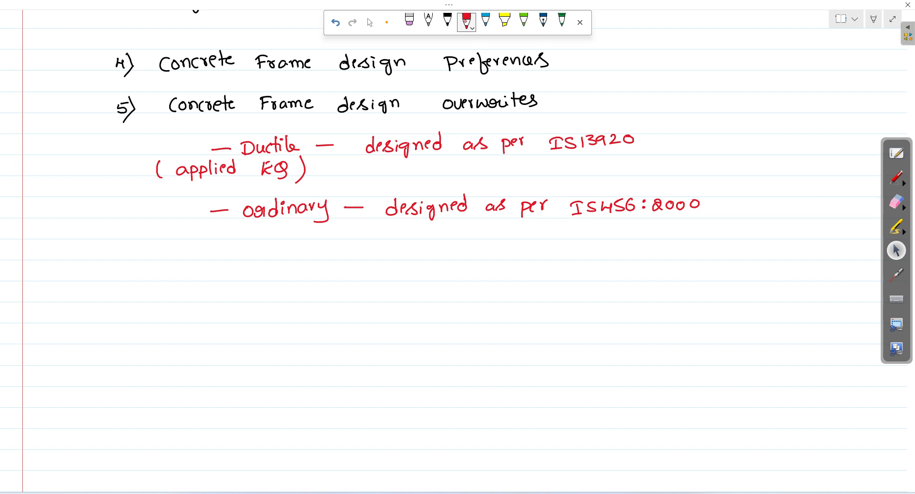
Step: Note '* Ideal for Beam design' below the ordinary line
{"action": "left_click_drag", "start_coordinate": [466, 231], "coordinate": [472, 240]}
{"action": "mouse_move", "coordinate": [473, 229]}
{"action": "left_mouse_down"}
{"action": "mouse_move", "coordinate": [465, 242]}
{"action": "mouse_move", "coordinate": [482, 233]}
{"action": "left_mouse_up"}
{"action": "left_click_drag", "start_coordinate": [510, 229], "coordinate": [509, 240]}
{"action": "mouse_move", "coordinate": [502, 228]}
{"action": "left_mouse_down"}
{"action": "mouse_move", "coordinate": [516, 227]}
{"action": "mouse_move", "coordinate": [515, 238]}
{"action": "left_mouse_up"}
{"action": "left_click_drag", "start_coordinate": [529, 231], "coordinate": [537, 238]}
{"action": "left_click_drag", "start_coordinate": [544, 229], "coordinate": [549, 237]}
{"action": "mouse_move", "coordinate": [554, 220]}
{"action": "left_mouse_down"}
{"action": "mouse_move", "coordinate": [557, 237]}
{"action": "mouse_move", "coordinate": [580, 245]}
{"action": "left_mouse_up"}
{"action": "left_click_drag", "start_coordinate": [579, 234], "coordinate": [592, 232]}
{"action": "left_click_drag", "start_coordinate": [595, 237], "coordinate": [624, 236]}
{"action": "mouse_move", "coordinate": [620, 224]}
{"action": "left_mouse_down"}
{"action": "mouse_move", "coordinate": [625, 237]}
{"action": "mouse_move", "coordinate": [641, 237]}
{"action": "left_mouse_up"}
{"action": "left_click_drag", "start_coordinate": [647, 231], "coordinate": [666, 235]}
{"action": "mouse_move", "coordinate": [695, 228]}
{"action": "left_mouse_down"}
{"action": "mouse_move", "coordinate": [689, 233]}
{"action": "mouse_move", "coordinate": [729, 243]}
{"action": "mouse_move", "coordinate": [752, 235]}
{"action": "left_mouse_up"}
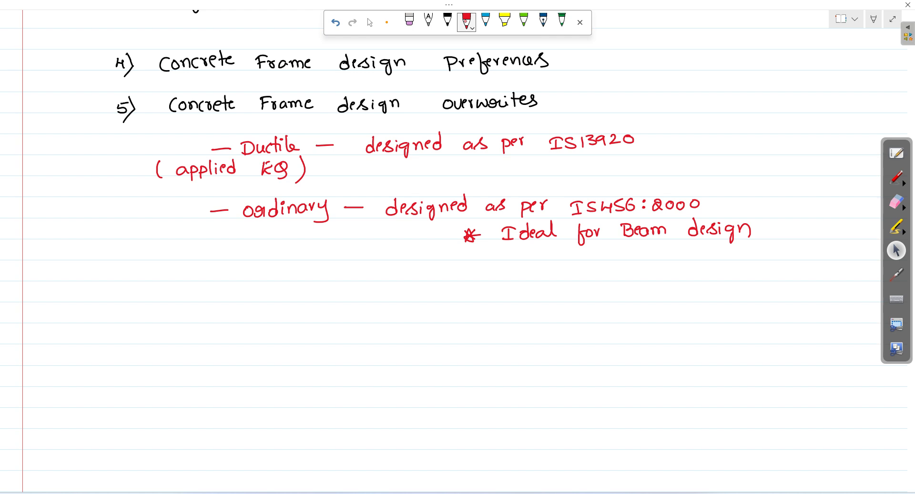
Step: Begin a third bullet 'Non-Sway —'
{"action": "left_click_drag", "start_coordinate": [214, 273], "coordinate": [232, 272]}
{"action": "mouse_move", "coordinate": [242, 280]}
{"action": "left_mouse_down"}
{"action": "mouse_move", "coordinate": [249, 267]}
{"action": "mouse_move", "coordinate": [270, 279]}
{"action": "left_mouse_up"}
{"action": "mouse_move", "coordinate": [271, 274]}
{"action": "left_mouse_down"}
{"action": "mouse_move", "coordinate": [309, 272]}
{"action": "mouse_move", "coordinate": [323, 289]}
{"action": "mouse_move", "coordinate": [380, 274]}
{"action": "left_mouse_up"}
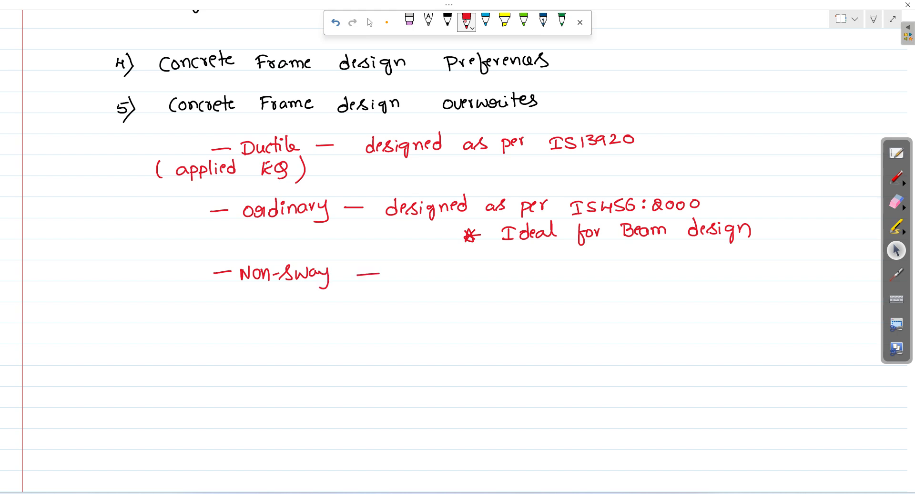
Step: Complete the Non-Sway notes: columns, IS 456:2000, all columns are Non-Sway
{"action": "mouse_move", "coordinate": [413, 271]}
{"action": "left_mouse_down"}
{"action": "mouse_move", "coordinate": [413, 282]}
{"action": "mouse_move", "coordinate": [422, 274]}
{"action": "mouse_move", "coordinate": [483, 283]}
{"action": "left_mouse_up"}
{"action": "left_click", "coordinate": [448, 274]}
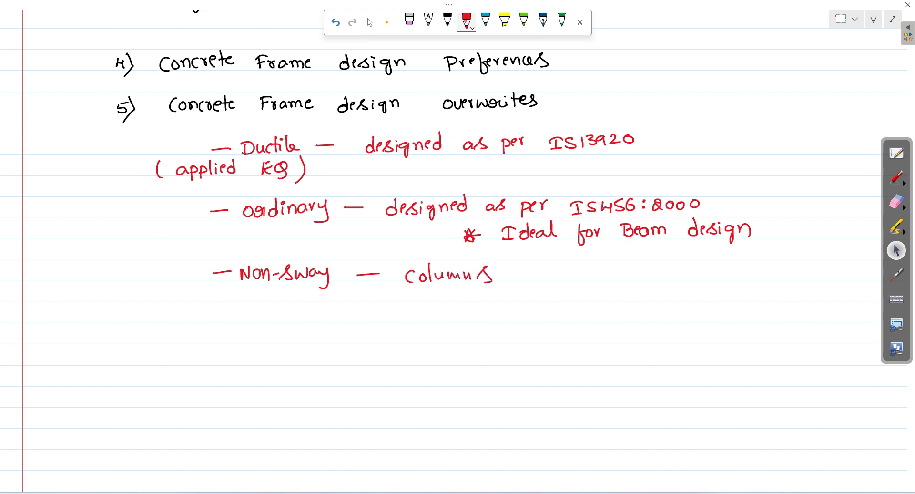
{"action": "left_click_drag", "start_coordinate": [362, 296], "coordinate": [385, 295]}
{"action": "left_click_drag", "start_coordinate": [421, 289], "coordinate": [435, 288]}
{"action": "left_click_drag", "start_coordinate": [428, 289], "coordinate": [436, 302]}
{"action": "mouse_move", "coordinate": [450, 289]}
{"action": "left_mouse_down"}
{"action": "mouse_move", "coordinate": [439, 301]}
{"action": "mouse_move", "coordinate": [475, 297]}
{"action": "left_mouse_up"}
{"action": "mouse_move", "coordinate": [472, 291]}
{"action": "left_mouse_down"}
{"action": "mouse_move", "coordinate": [472, 303]}
{"action": "mouse_move", "coordinate": [542, 290]}
{"action": "left_mouse_up"}
{"action": "mouse_move", "coordinate": [554, 291]}
{"action": "left_mouse_down"}
{"action": "mouse_move", "coordinate": [549, 297]}
{"action": "mouse_move", "coordinate": [555, 290]}
{"action": "left_mouse_up"}
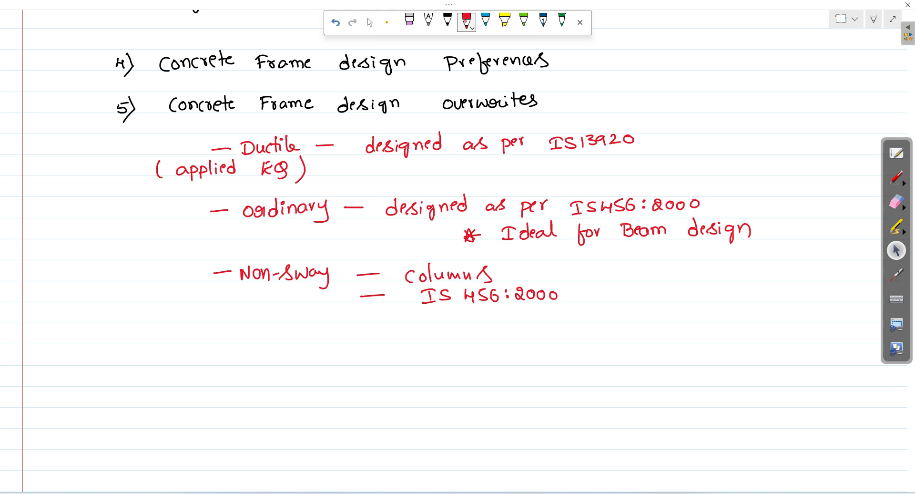
{"action": "left_click_drag", "start_coordinate": [367, 317], "coordinate": [434, 321]}
{"action": "mouse_move", "coordinate": [438, 307]}
{"action": "left_mouse_down"}
{"action": "mouse_move", "coordinate": [441, 320]}
{"action": "mouse_move", "coordinate": [462, 321]}
{"action": "left_mouse_up"}
{"action": "mouse_move", "coordinate": [472, 313]}
{"action": "left_mouse_down"}
{"action": "mouse_move", "coordinate": [480, 321]}
{"action": "mouse_move", "coordinate": [587, 310]}
{"action": "left_mouse_up"}
{"action": "mouse_move", "coordinate": [588, 314]}
{"action": "left_mouse_down"}
{"action": "mouse_move", "coordinate": [626, 321]}
{"action": "mouse_move", "coordinate": [644, 310]}
{"action": "left_mouse_up"}
{"action": "mouse_move", "coordinate": [649, 318]}
{"action": "left_mouse_down"}
{"action": "mouse_move", "coordinate": [653, 309]}
{"action": "mouse_move", "coordinate": [659, 318]}
{"action": "left_mouse_up"}
{"action": "mouse_move", "coordinate": [662, 313]}
{"action": "left_mouse_down"}
{"action": "mouse_move", "coordinate": [724, 310]}
{"action": "mouse_move", "coordinate": [710, 326]}
{"action": "left_mouse_up"}
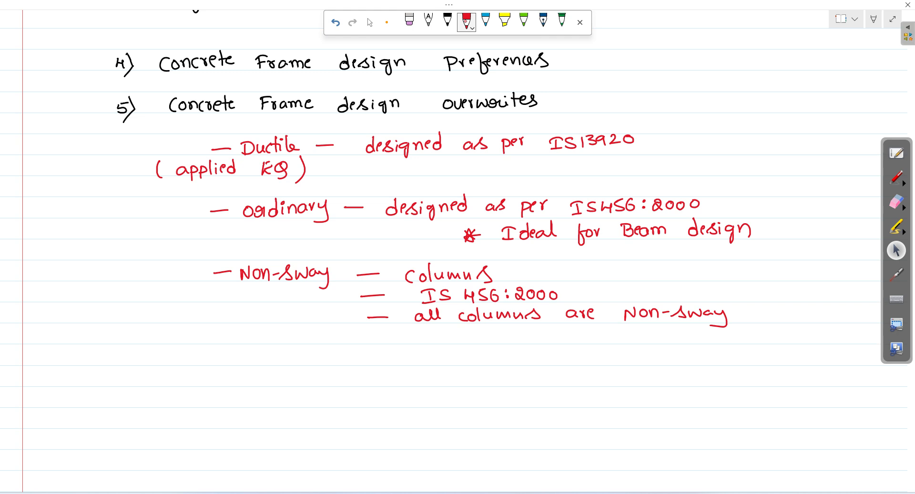
Step: Add 'Gravity Loads (DL, LL)' below the Non-Sway notes and circle 'ordinary'
{"action": "mouse_move", "coordinate": [192, 353]}
{"action": "left_mouse_down"}
{"action": "mouse_move", "coordinate": [236, 353]}
{"action": "mouse_move", "coordinate": [245, 363]}
{"action": "mouse_move", "coordinate": [255, 351]}
{"action": "left_mouse_up"}
{"action": "left_click", "coordinate": [239, 348]}
{"action": "mouse_move", "coordinate": [252, 351]}
{"action": "left_mouse_down"}
{"action": "mouse_move", "coordinate": [260, 363]}
{"action": "mouse_move", "coordinate": [246, 366]}
{"action": "mouse_move", "coordinate": [302, 356]}
{"action": "left_mouse_up"}
{"action": "left_click", "coordinate": [287, 347]}
{"action": "left_click_drag", "start_coordinate": [312, 355], "coordinate": [344, 361]}
{"action": "left_click", "coordinate": [332, 361]}
{"action": "mouse_move", "coordinate": [200, 374]}
{"action": "left_mouse_down"}
{"action": "mouse_move", "coordinate": [194, 388]}
{"action": "mouse_move", "coordinate": [212, 387]}
{"action": "left_mouse_up"}
{"action": "mouse_move", "coordinate": [212, 374]}
{"action": "left_mouse_down"}
{"action": "mouse_move", "coordinate": [223, 381]}
{"action": "mouse_move", "coordinate": [213, 385]}
{"action": "left_mouse_up"}
{"action": "mouse_move", "coordinate": [228, 373]}
{"action": "left_mouse_down"}
{"action": "mouse_move", "coordinate": [229, 386]}
{"action": "mouse_move", "coordinate": [240, 382]}
{"action": "left_mouse_up"}
{"action": "mouse_move", "coordinate": [249, 382]}
{"action": "left_mouse_down"}
{"action": "mouse_move", "coordinate": [247, 389]}
{"action": "mouse_move", "coordinate": [276, 382]}
{"action": "left_mouse_up"}
{"action": "left_click_drag", "start_coordinate": [281, 372], "coordinate": [292, 392]}
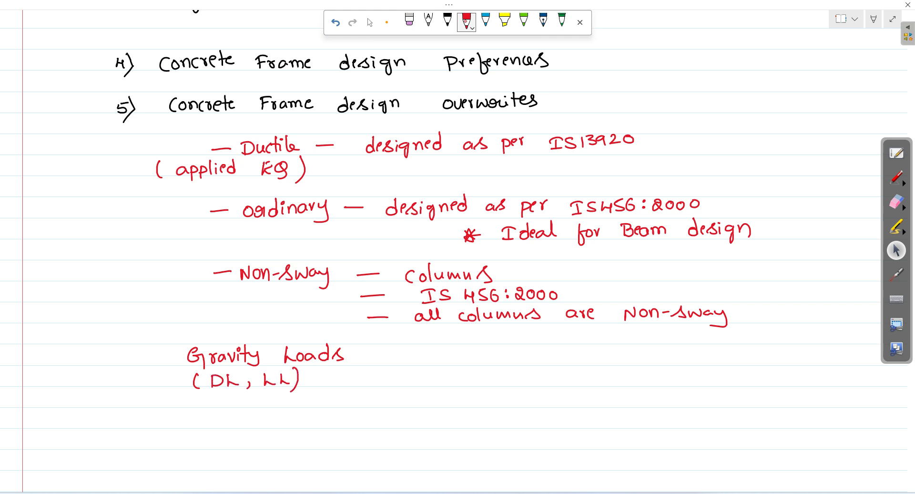
{"action": "mouse_move", "coordinate": [339, 189]}
{"action": "left_mouse_down"}
{"action": "mouse_move", "coordinate": [298, 185]}
{"action": "mouse_move", "coordinate": [242, 210]}
{"action": "mouse_move", "coordinate": [336, 226]}
{"action": "mouse_move", "coordinate": [326, 188]}
{"action": "left_mouse_up"}
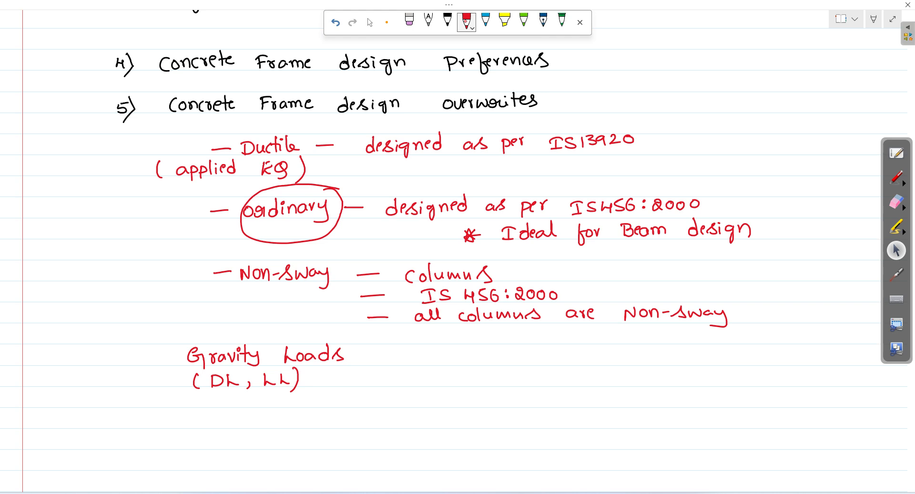
{"action": "left_click", "coordinate": [467, 21]}
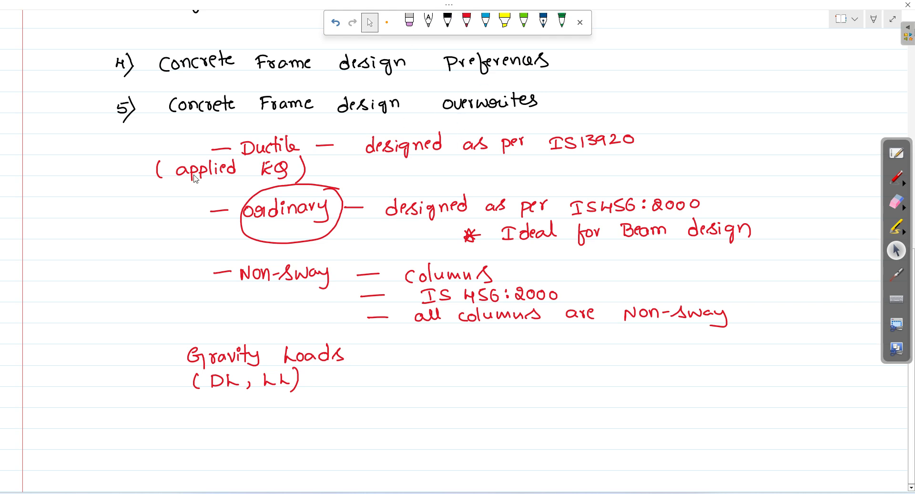
Step: Change the 42 beams' Framing Type overwrite from Ductile to Ordinary and confirm
{"action": "left_click", "coordinate": [202, 490]}
{"action": "left_click", "coordinate": [462, 152]}
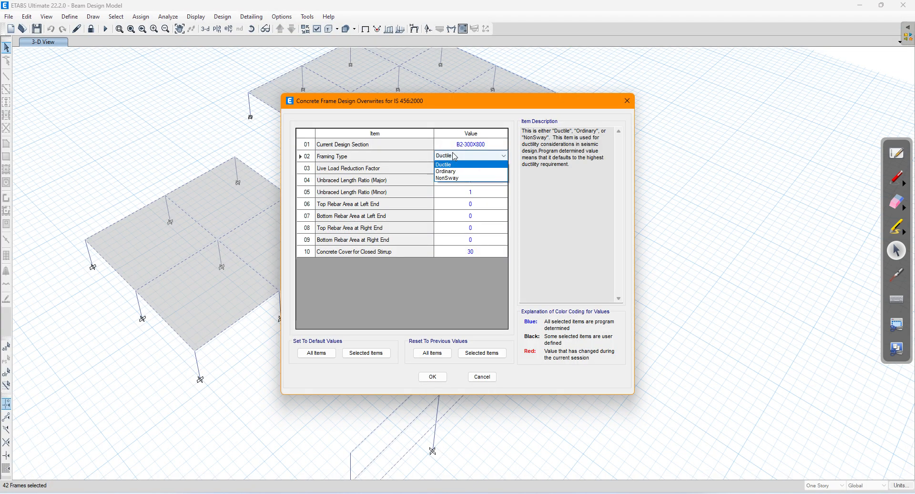
{"action": "left_click", "coordinate": [446, 171]}
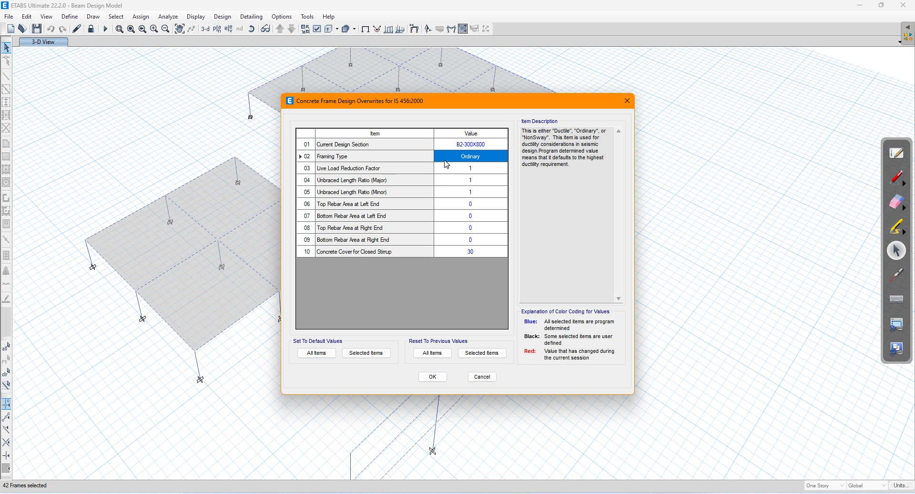
{"action": "left_click", "coordinate": [431, 377]}
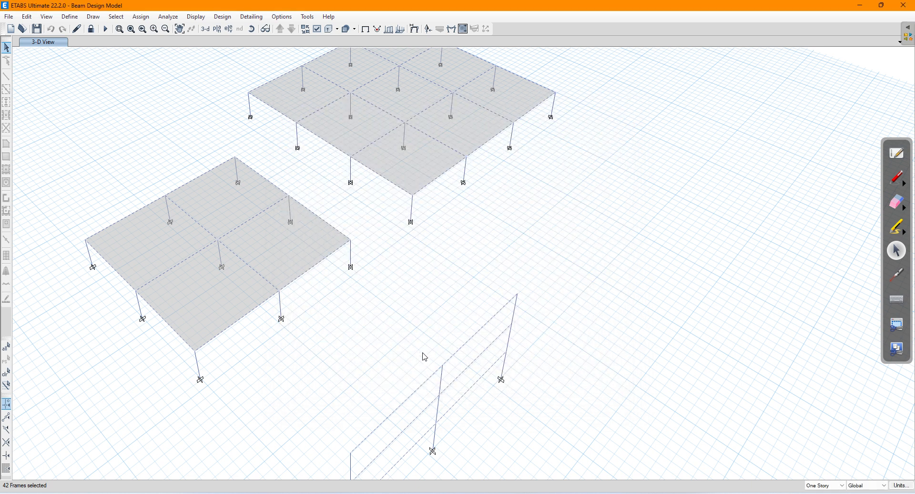
{"action": "left_click", "coordinate": [251, 493]}
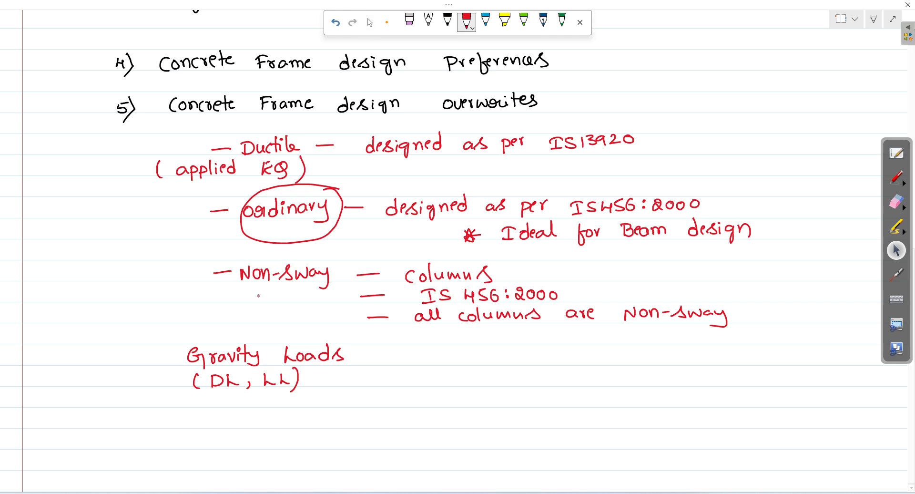
Step: In black ink, write '6) Design combinations' below the Gravity Loads note
{"action": "left_click", "coordinate": [450, 23]}
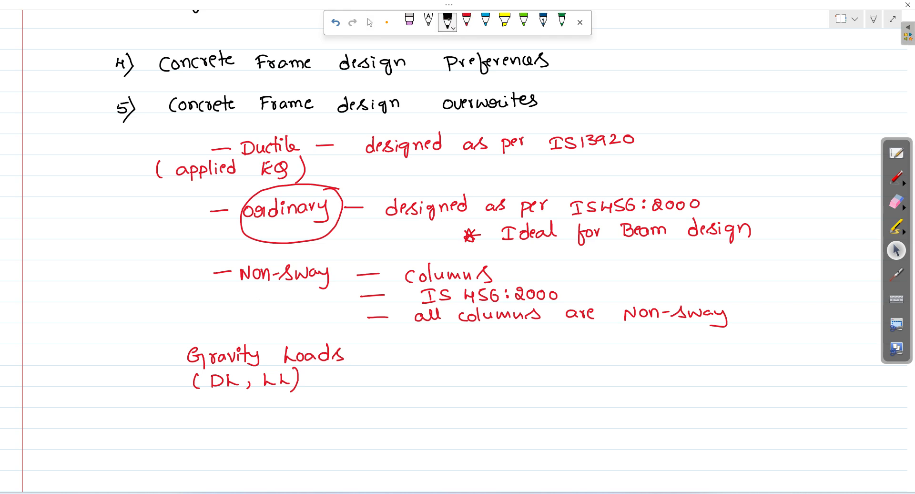
{"action": "left_click_drag", "start_coordinate": [142, 413], "coordinate": [140, 419]}
{"action": "left_click_drag", "start_coordinate": [145, 409], "coordinate": [141, 434]}
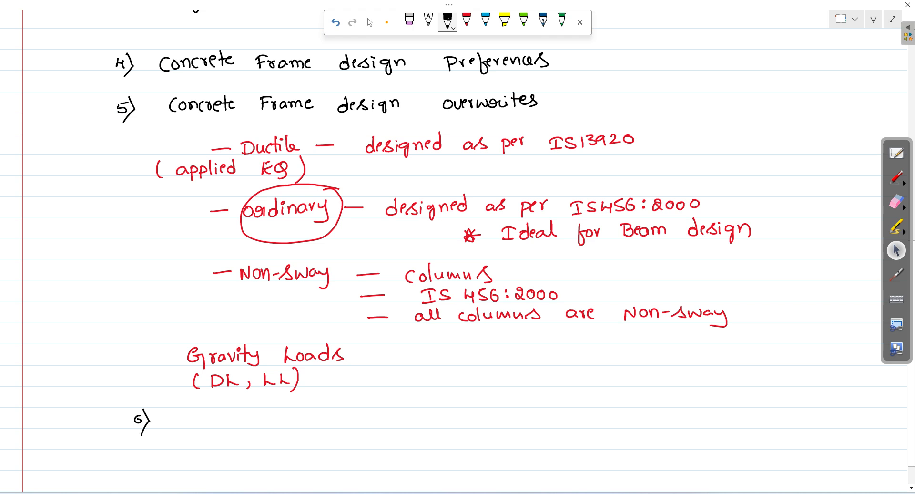
{"action": "left_click_drag", "start_coordinate": [195, 415], "coordinate": [196, 427]}
{"action": "mouse_move", "coordinate": [195, 415]}
{"action": "left_mouse_down"}
{"action": "mouse_move", "coordinate": [196, 427]}
{"action": "mouse_move", "coordinate": [231, 428]}
{"action": "mouse_move", "coordinate": [246, 414]}
{"action": "mouse_move", "coordinate": [332, 419]}
{"action": "left_mouse_up"}
{"action": "left_click_drag", "start_coordinate": [337, 398], "coordinate": [341, 408]}
{"action": "left_click_drag", "start_coordinate": [343, 408], "coordinate": [383, 415]}
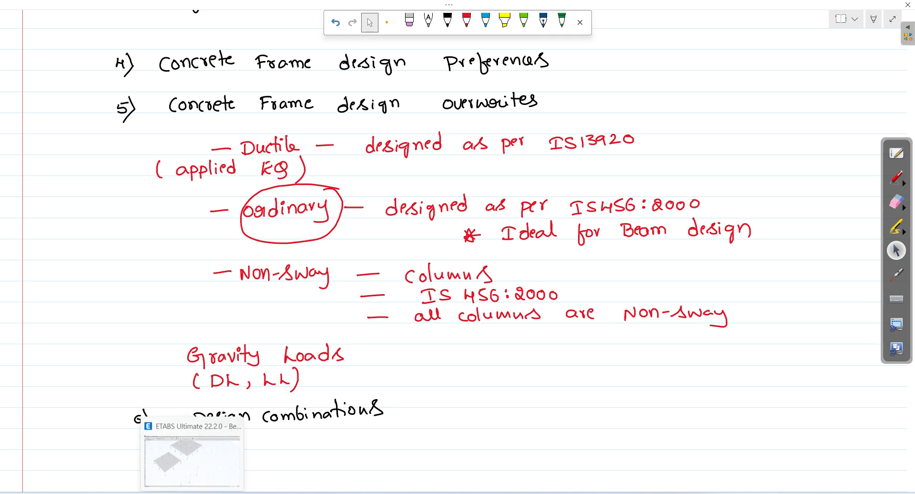
{"action": "left_click", "coordinate": [189, 493]}
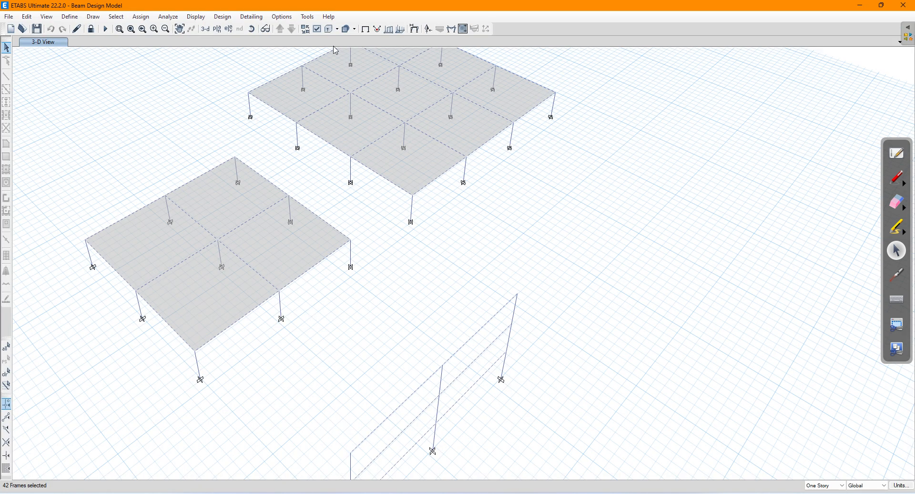
Step: Open the concrete frame design combinations selection (DL+LL available, 1.5DL+1.5LL selected) and take the annotation pen
{"action": "left_click", "coordinate": [224, 17]}
{"action": "mouse_move", "coordinate": [247, 46]}
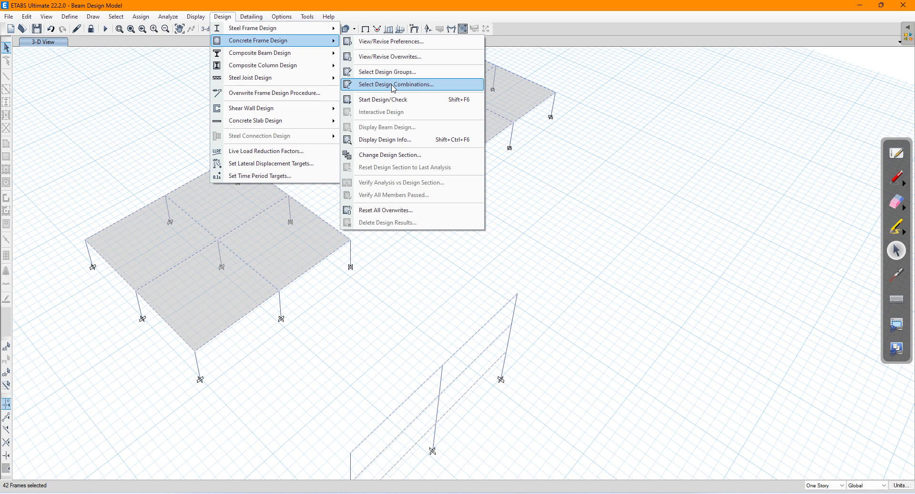
{"action": "left_click", "coordinate": [393, 88]}
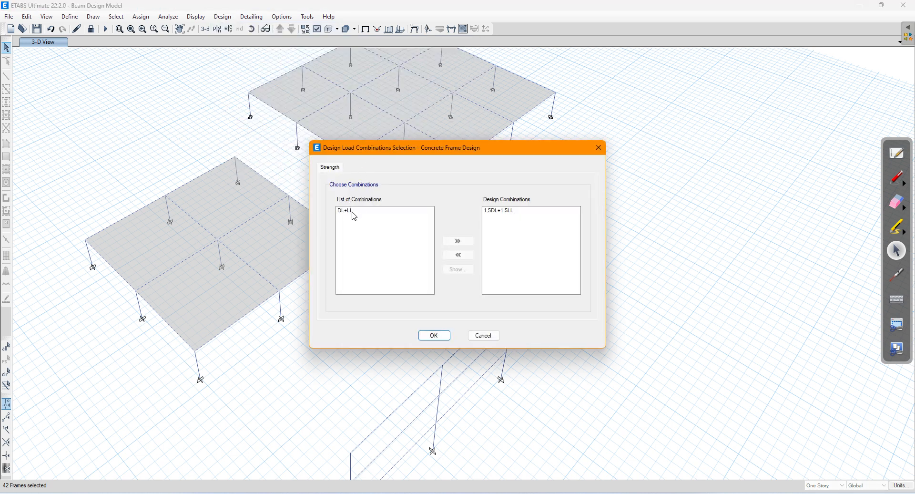
{"action": "mouse_move", "coordinate": [355, 217]}
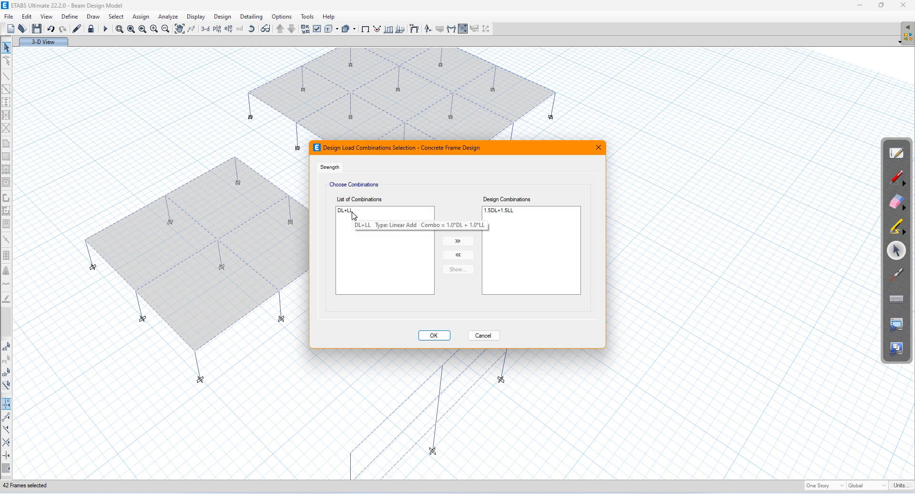
{"action": "left_click", "coordinate": [897, 180]}
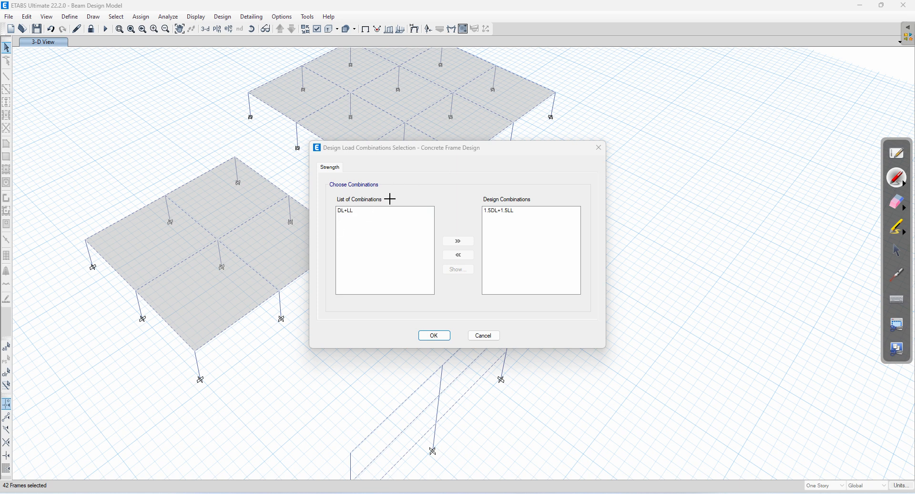
Step: Write 'Gravity loads', 'LSS — DL+LL' and 'LSC' in red ink over the model
{"action": "mouse_move", "coordinate": [643, 108]}
{"action": "left_mouse_down"}
{"action": "mouse_move", "coordinate": [641, 117]}
{"action": "mouse_move", "coordinate": [665, 117]}
{"action": "mouse_move", "coordinate": [687, 98]}
{"action": "mouse_move", "coordinate": [695, 117]}
{"action": "mouse_move", "coordinate": [734, 89]}
{"action": "mouse_move", "coordinate": [747, 106]}
{"action": "left_mouse_up"}
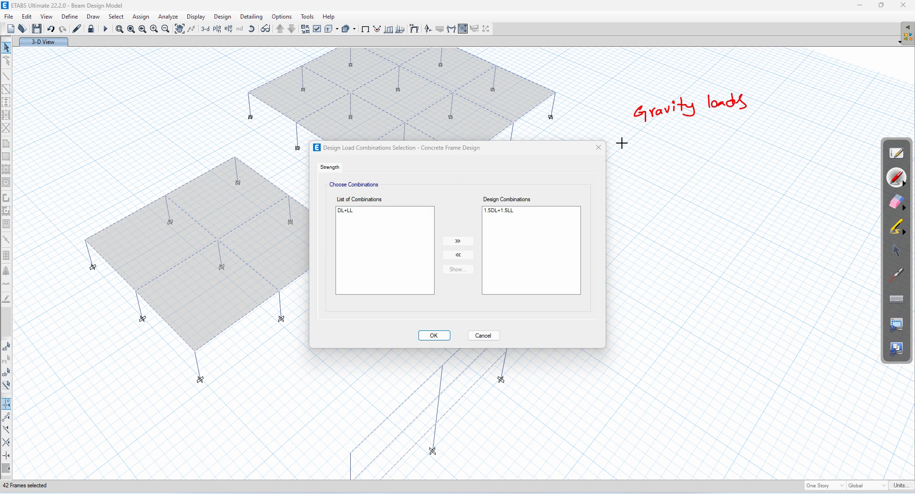
{"action": "mouse_move", "coordinate": [639, 137]}
{"action": "left_mouse_down"}
{"action": "mouse_move", "coordinate": [637, 147]}
{"action": "mouse_move", "coordinate": [659, 151]}
{"action": "mouse_move", "coordinate": [635, 182]}
{"action": "mouse_move", "coordinate": [649, 180]}
{"action": "left_mouse_up"}
{"action": "mouse_move", "coordinate": [662, 171]}
{"action": "left_mouse_down"}
{"action": "mouse_move", "coordinate": [652, 181]}
{"action": "mouse_move", "coordinate": [676, 180]}
{"action": "left_mouse_up"}
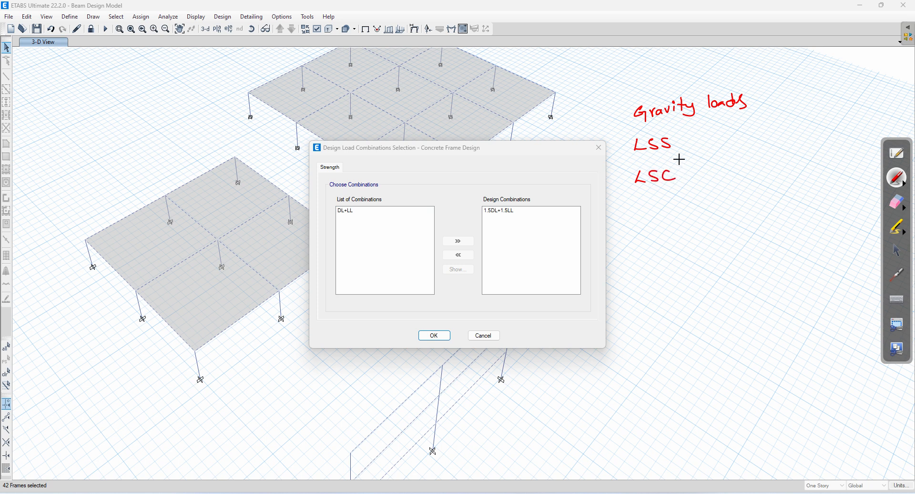
{"action": "left_click_drag", "start_coordinate": [687, 140], "coordinate": [737, 143]}
{"action": "left_click_drag", "start_coordinate": [738, 139], "coordinate": [760, 142]}
{"action": "left_click_drag", "start_coordinate": [764, 132], "coordinate": [777, 138]}
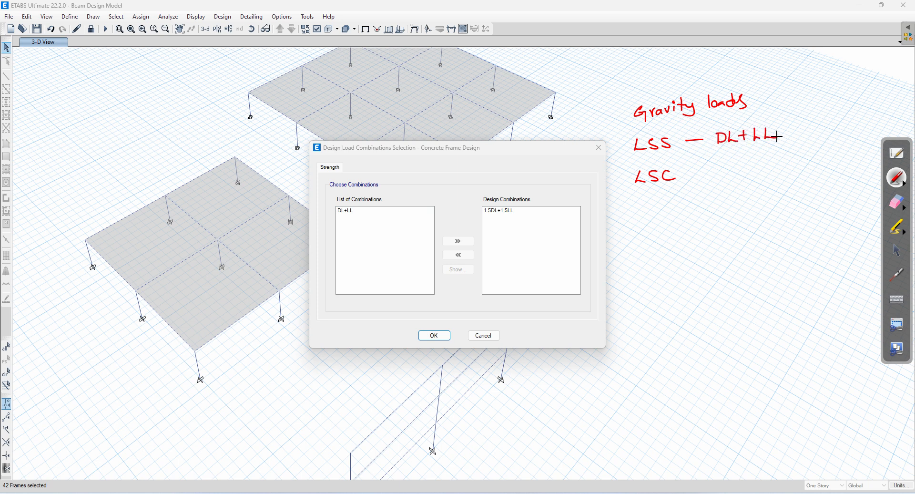
Step: Write '1.5DL+1.5LL' after LSC and circle the 1.5DL+1.5LL design combination
{"action": "left_click_drag", "start_coordinate": [692, 175], "coordinate": [738, 175]}
{"action": "left_click", "coordinate": [728, 172]}
{"action": "left_click_drag", "start_coordinate": [734, 166], "coordinate": [749, 170]}
{"action": "left_click_drag", "start_coordinate": [759, 160], "coordinate": [767, 168]}
{"action": "left_click_drag", "start_coordinate": [778, 157], "coordinate": [777, 167]}
{"action": "left_click_drag", "start_coordinate": [773, 162], "coordinate": [845, 159]}
{"action": "left_click", "coordinate": [799, 164]}
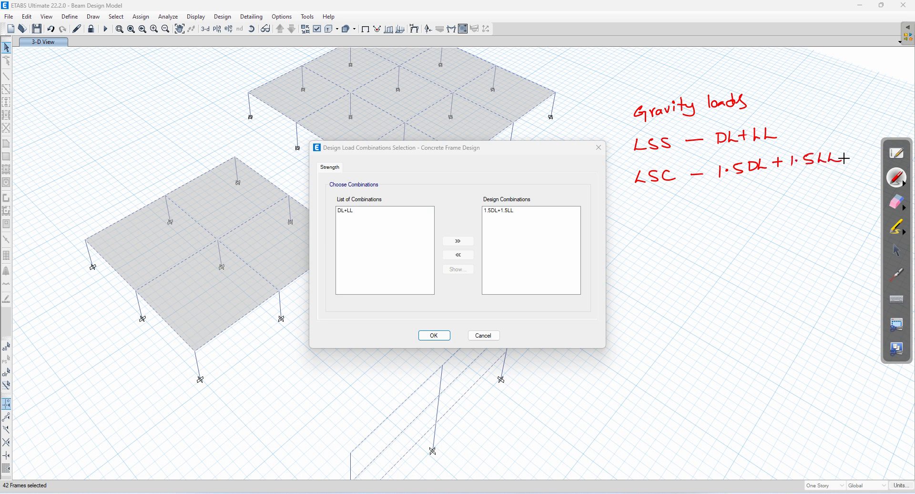
{"action": "mouse_move", "coordinate": [538, 186]}
{"action": "left_mouse_down"}
{"action": "mouse_move", "coordinate": [499, 181]}
{"action": "mouse_move", "coordinate": [476, 208]}
{"action": "mouse_move", "coordinate": [520, 218]}
{"action": "mouse_move", "coordinate": [535, 186]}
{"action": "mouse_move", "coordinate": [574, 192]}
{"action": "left_mouse_up"}
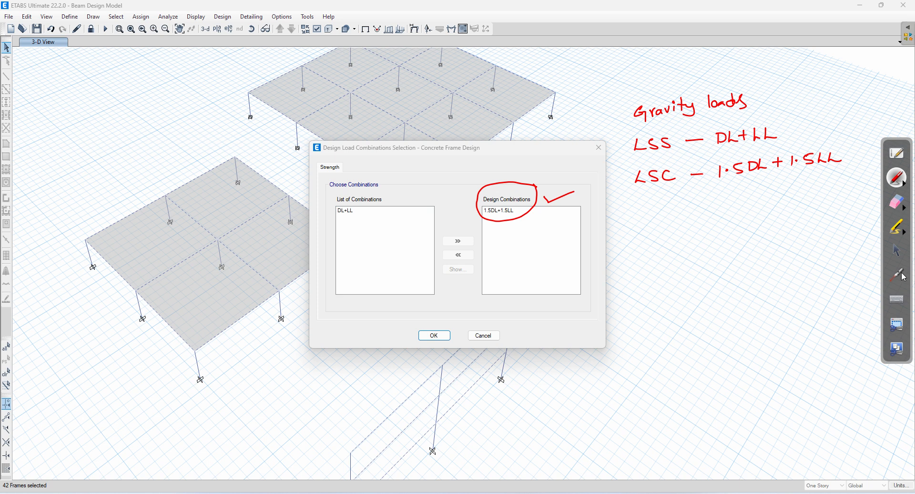
Step: Remove and re-add 1.5DL+1.5LL as the design combination, then confirm the selection
{"action": "left_click", "coordinate": [902, 253]}
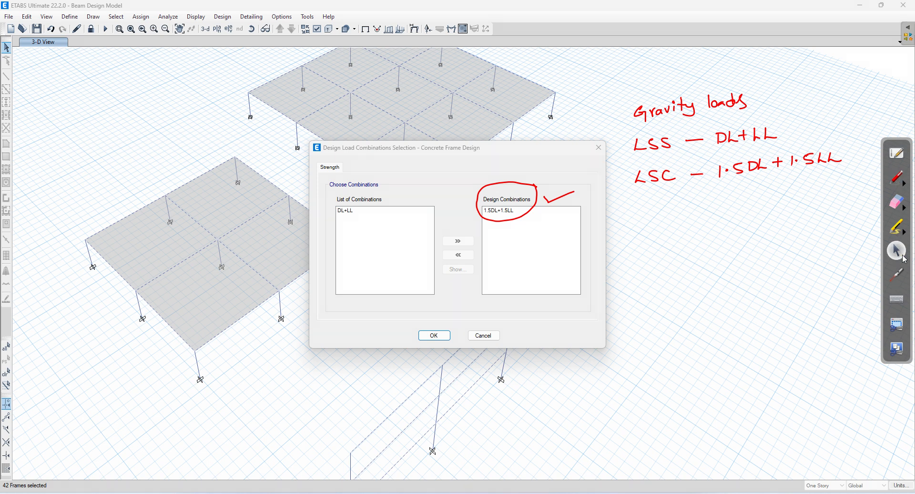
{"action": "left_click", "coordinate": [500, 216]}
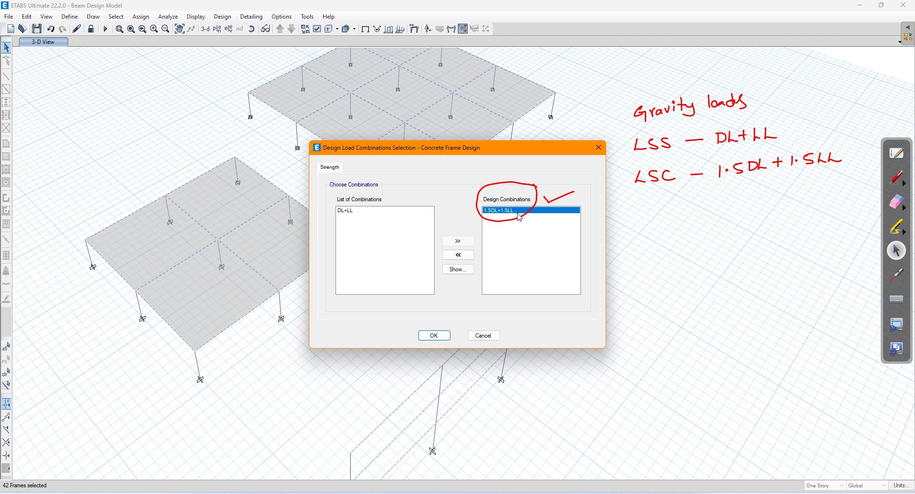
{"action": "left_click", "coordinate": [461, 256]}
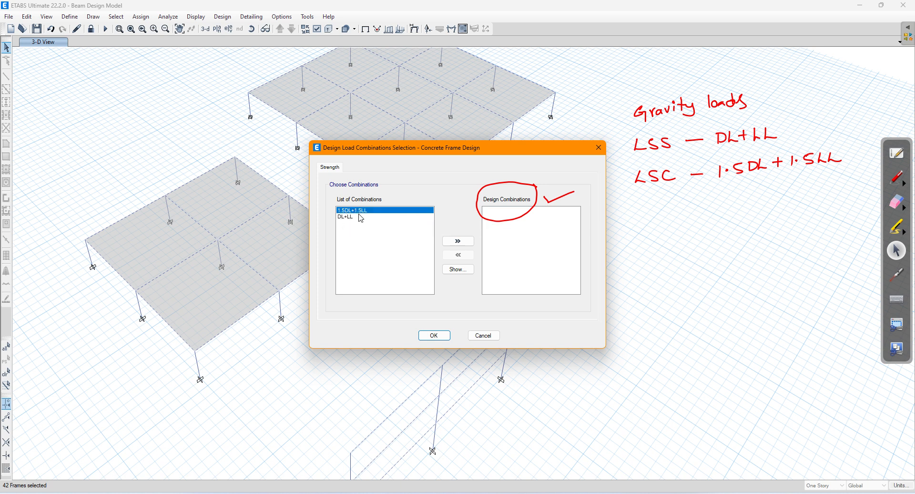
{"action": "left_click", "coordinate": [459, 242]}
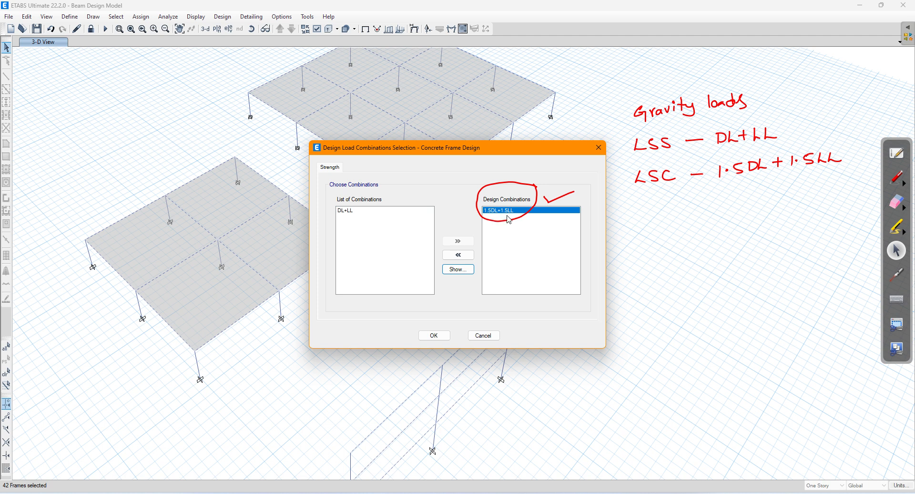
{"action": "left_click", "coordinate": [435, 335]}
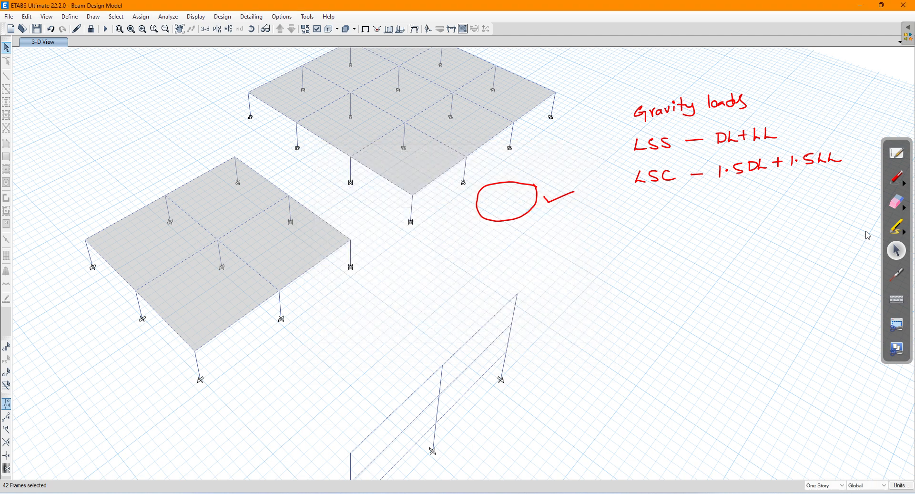
Step: Erase all the red ink notes and return to the selection pointer
{"action": "left_click", "coordinate": [895, 208]}
{"action": "mouse_move", "coordinate": [776, 207]}
{"action": "left_mouse_down"}
{"action": "mouse_move", "coordinate": [520, 205]}
{"action": "mouse_move", "coordinate": [851, 163]}
{"action": "mouse_move", "coordinate": [794, 118]}
{"action": "mouse_move", "coordinate": [585, 137]}
{"action": "left_mouse_up"}
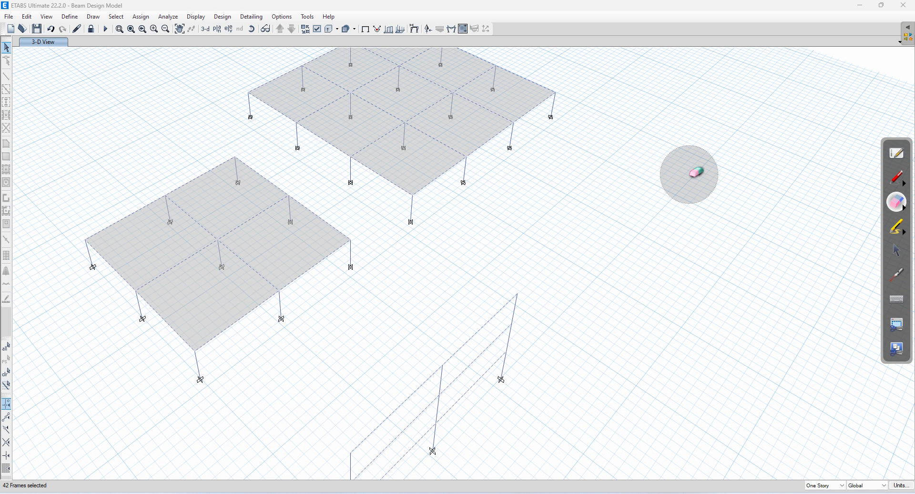
{"action": "left_click", "coordinate": [897, 256]}
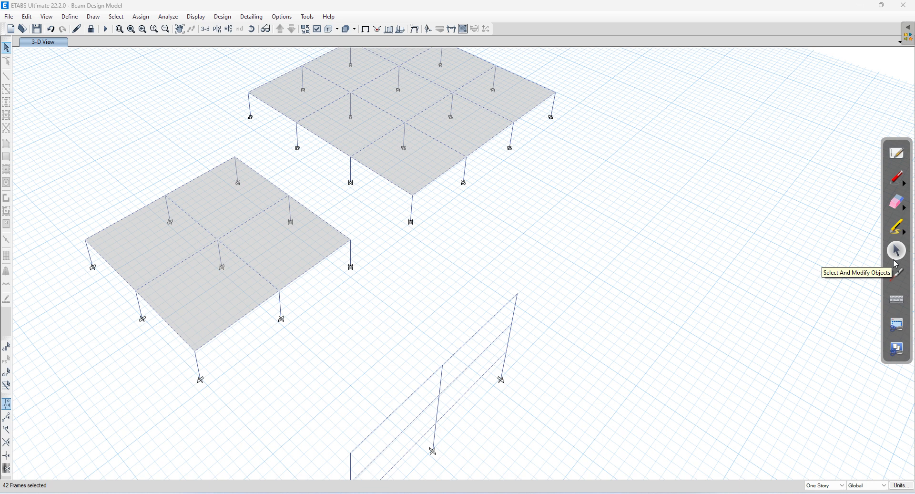
Step: Run the concrete frame design check to IS 456:2000, labelling longitudinal reinforcing areas on beams
{"action": "left_click", "coordinate": [211, 20]}
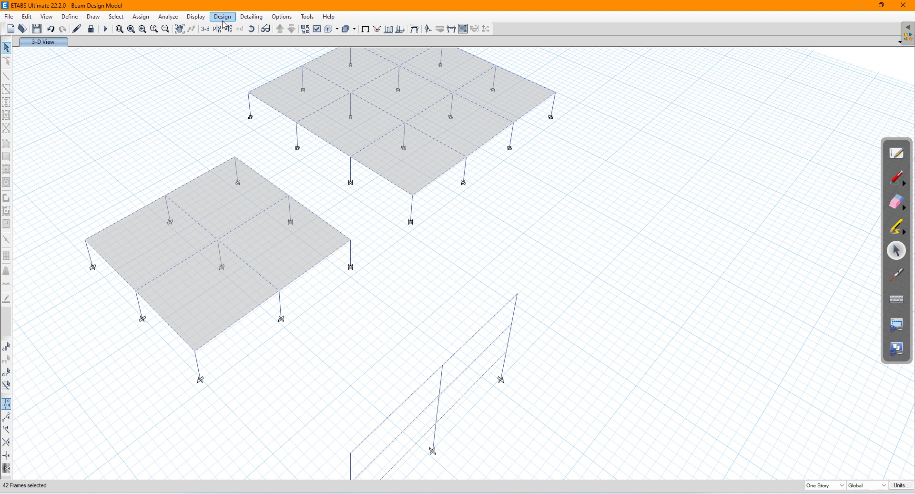
{"action": "left_click", "coordinate": [224, 17]}
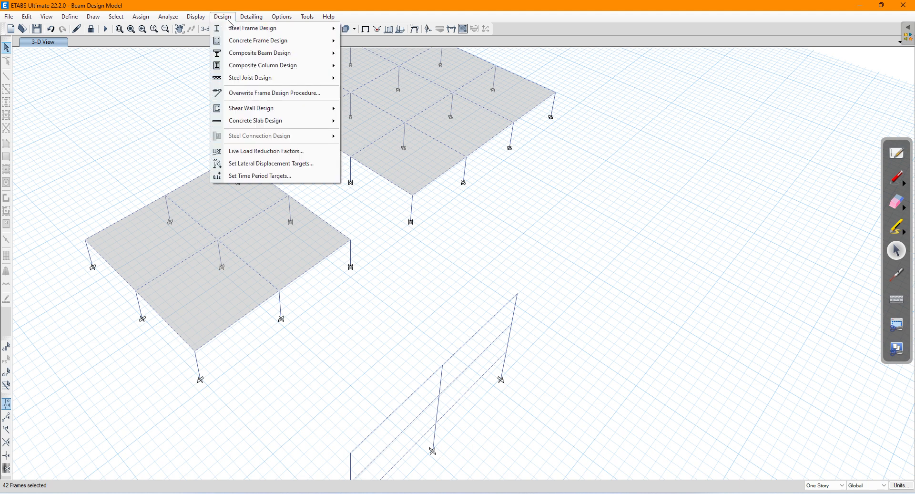
{"action": "mouse_move", "coordinate": [243, 44]}
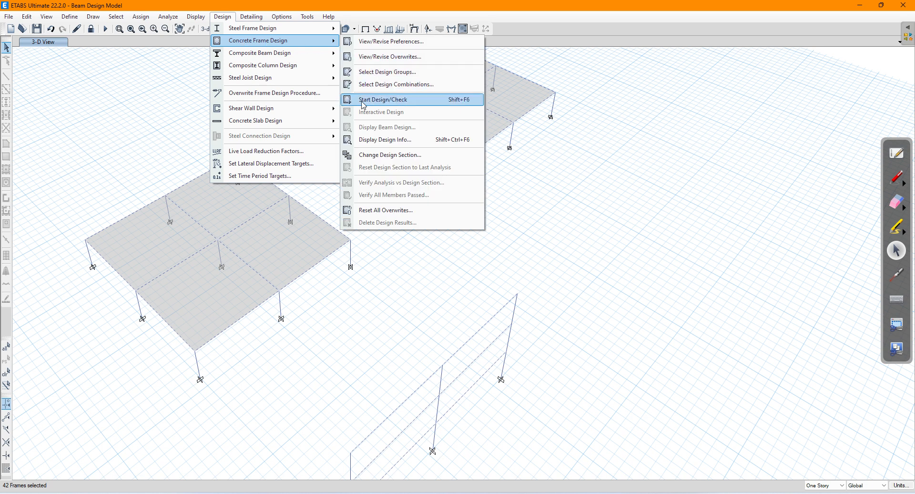
{"action": "left_click", "coordinate": [420, 104]}
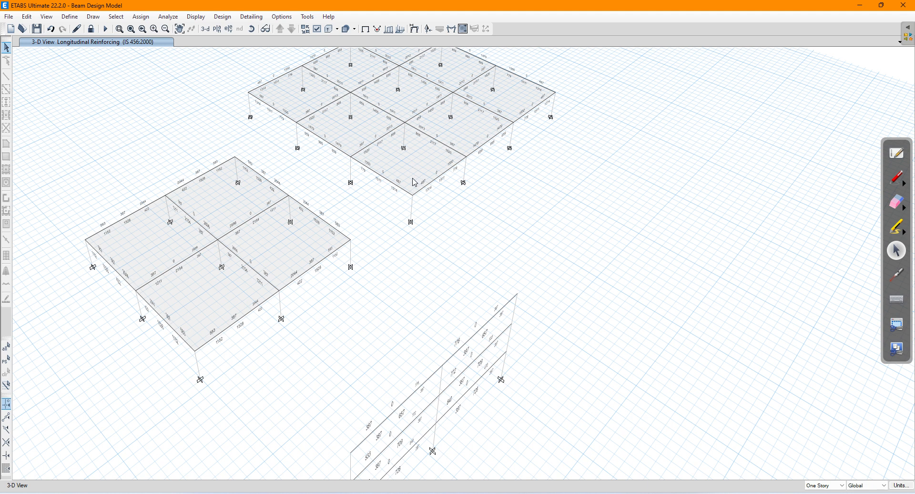
Step: Zoom to the frame and display Elevation View 1 with its longitudinal reinforcing values
{"action": "left_click_drag", "start_coordinate": [414, 274], "coordinate": [393, 157]}
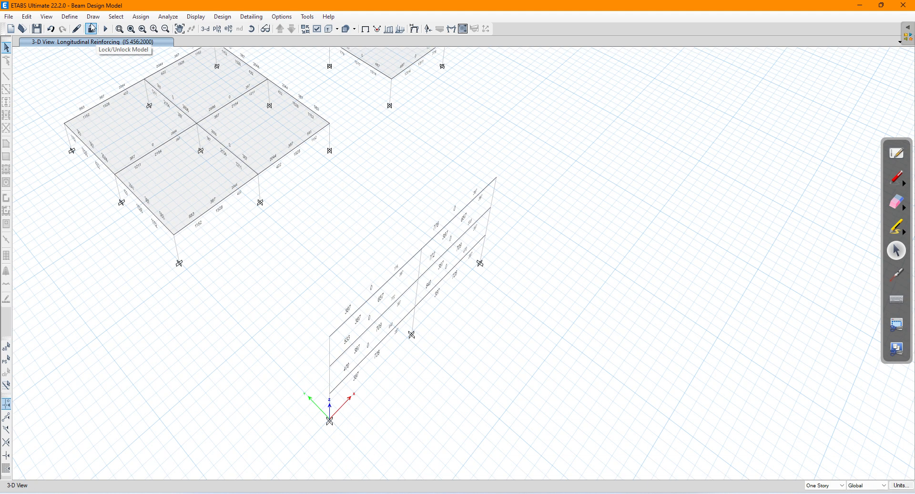
{"action": "left_click", "coordinate": [46, 16]}
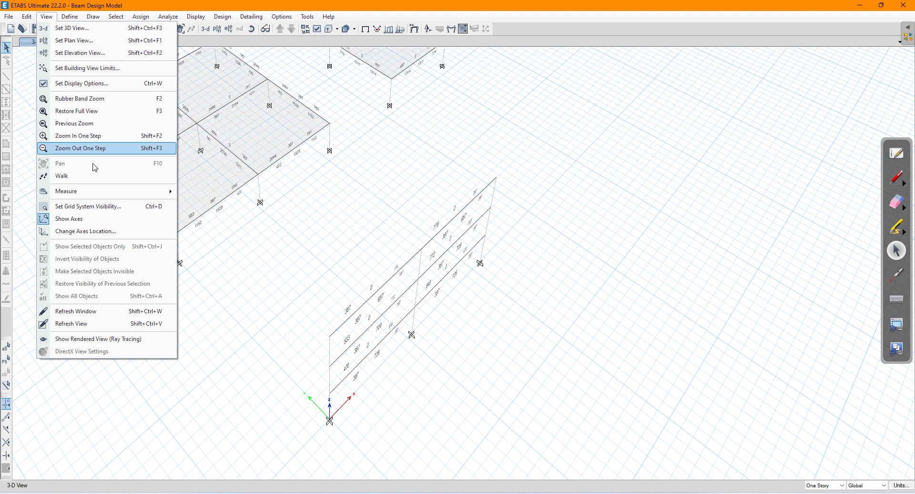
{"action": "left_click", "coordinate": [105, 208]}
{"action": "left_click_drag", "start_coordinate": [298, 291], "coordinate": [237, 232]}
{"action": "scroll", "coordinate": [295, 300], "scroll_direction": "up", "scroll_amount": 3}
{"action": "left_click_drag", "start_coordinate": [315, 333], "coordinate": [306, 299]}
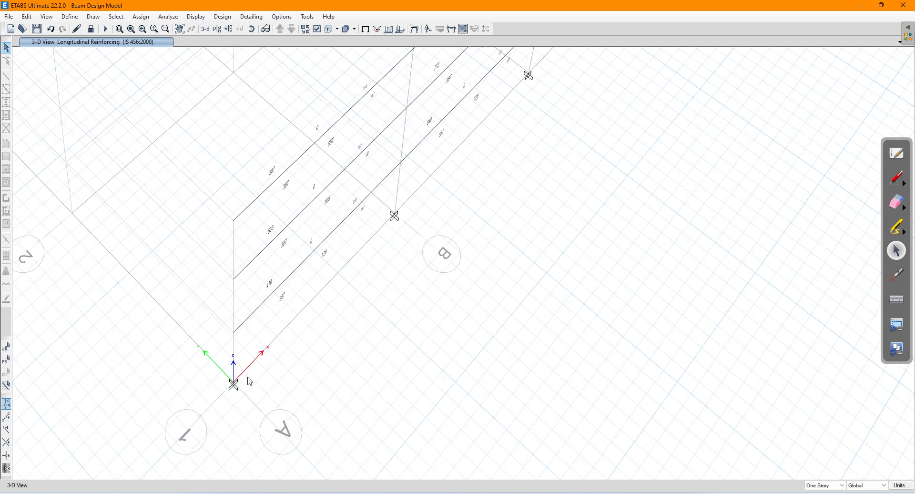
{"action": "left_click", "coordinate": [229, 28]}
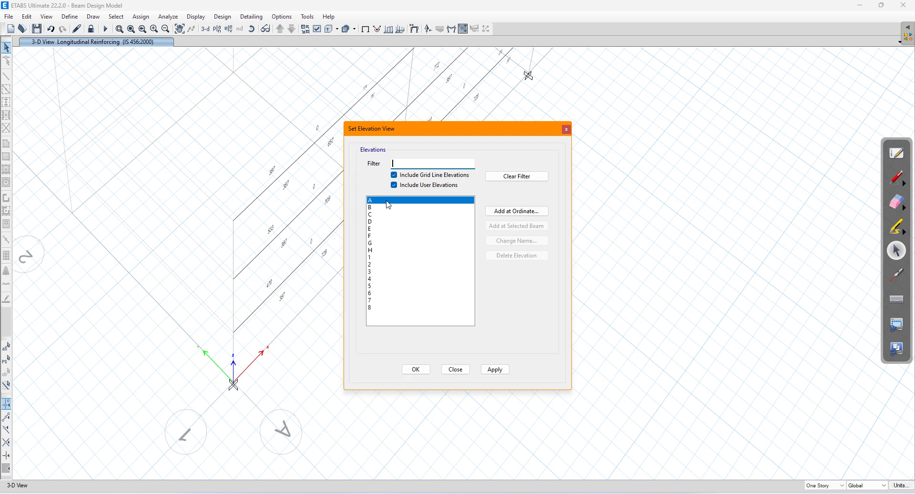
{"action": "left_click", "coordinate": [379, 258]}
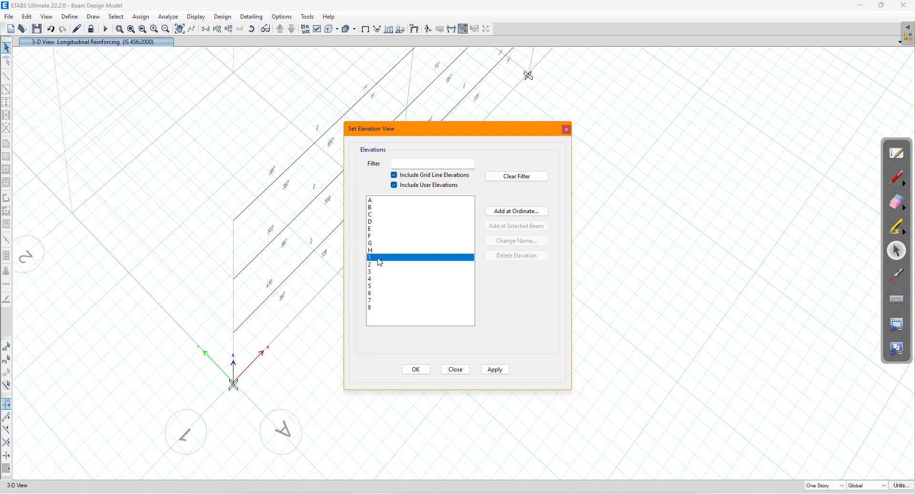
{"action": "left_click", "coordinate": [494, 370]}
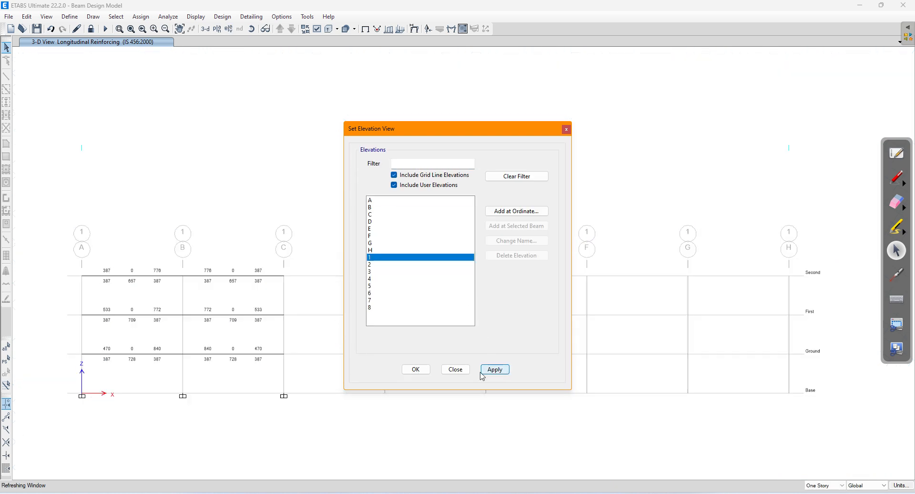
Step: Close the elevation chooser and zoom in on the two-bay frame between grid lines A and C
{"action": "left_click", "coordinate": [416, 369]}
{"action": "left_click_drag", "start_coordinate": [174, 347], "coordinate": [404, 304]}
{"action": "scroll", "coordinate": [451, 320], "scroll_direction": "up", "scroll_amount": 2}
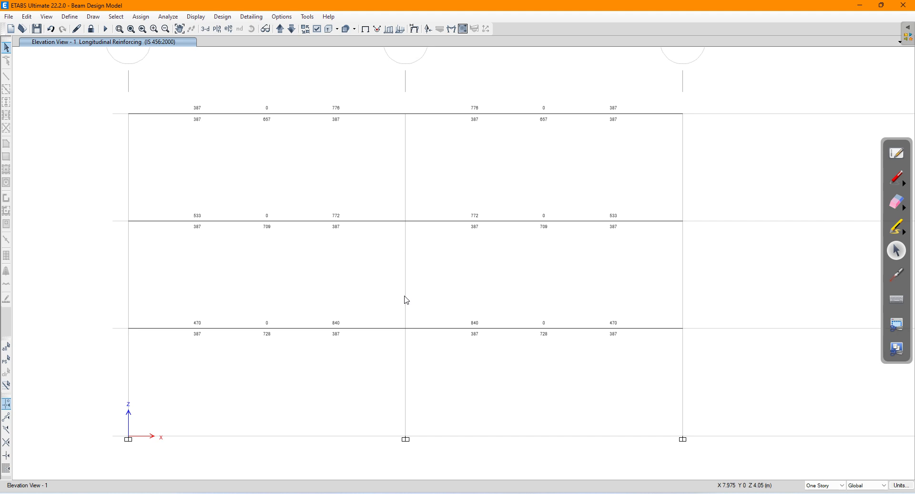
{"action": "left_click", "coordinate": [222, 17]}
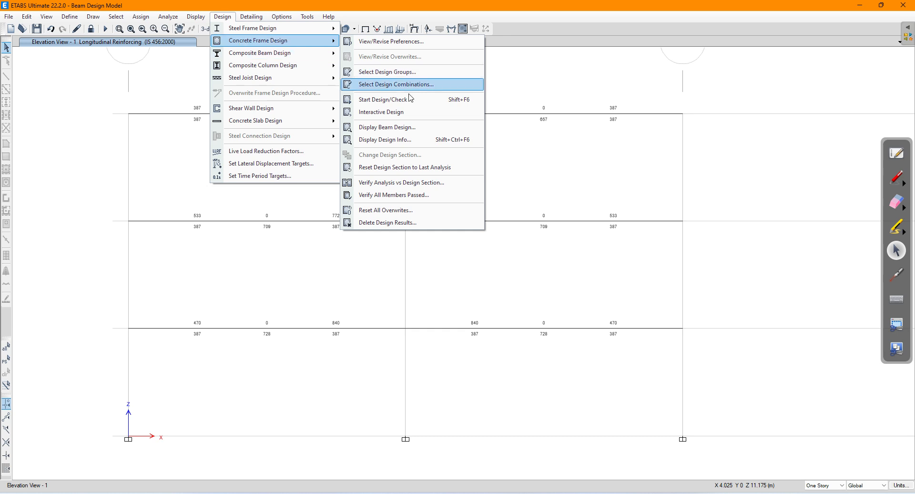
{"action": "left_click", "coordinate": [408, 143]}
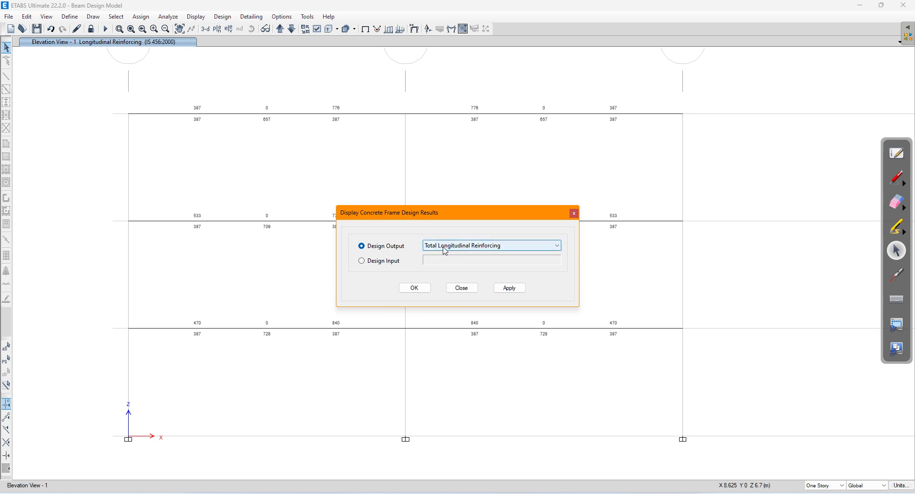
{"action": "left_click", "coordinate": [483, 247]}
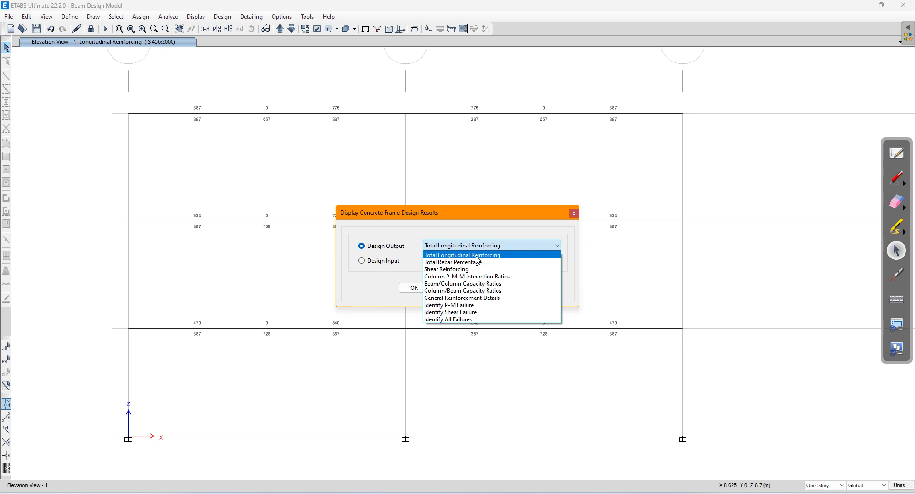
{"action": "left_click", "coordinate": [476, 256]}
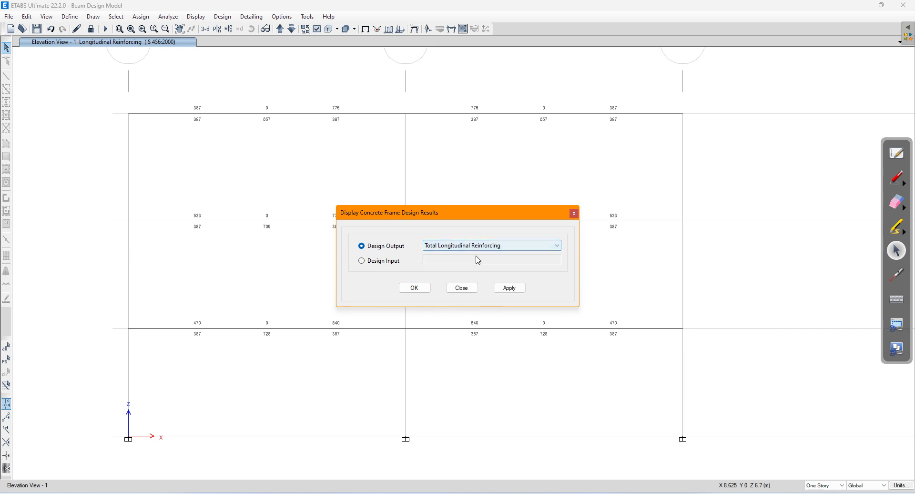
{"action": "left_click", "coordinate": [515, 287]}
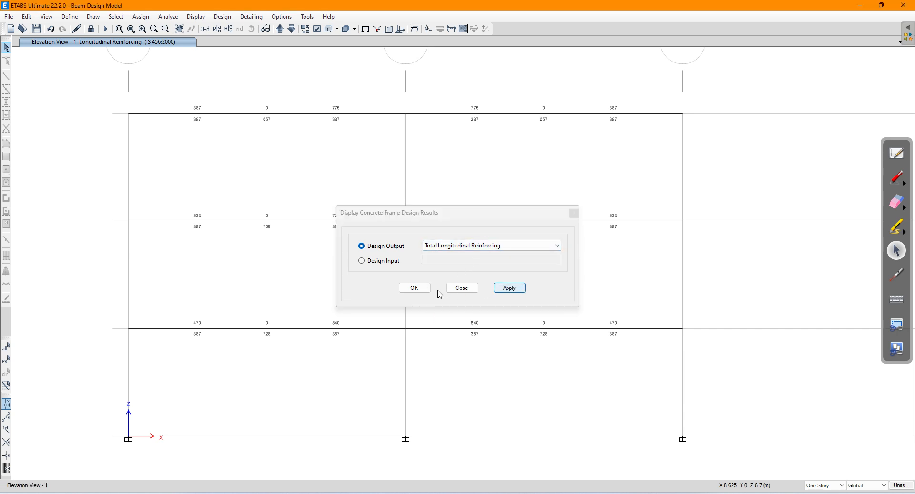
{"action": "left_click", "coordinate": [500, 290]}
{"action": "left_click", "coordinate": [502, 292]}
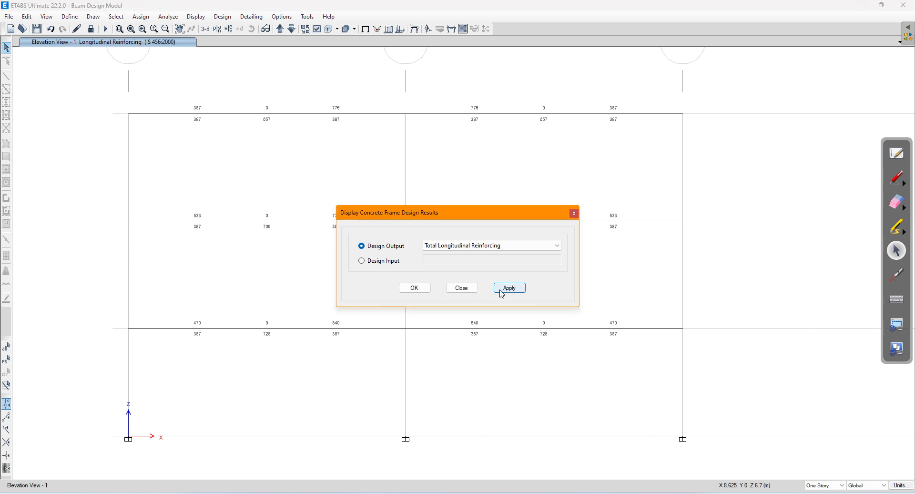
{"action": "left_click", "coordinate": [415, 288]}
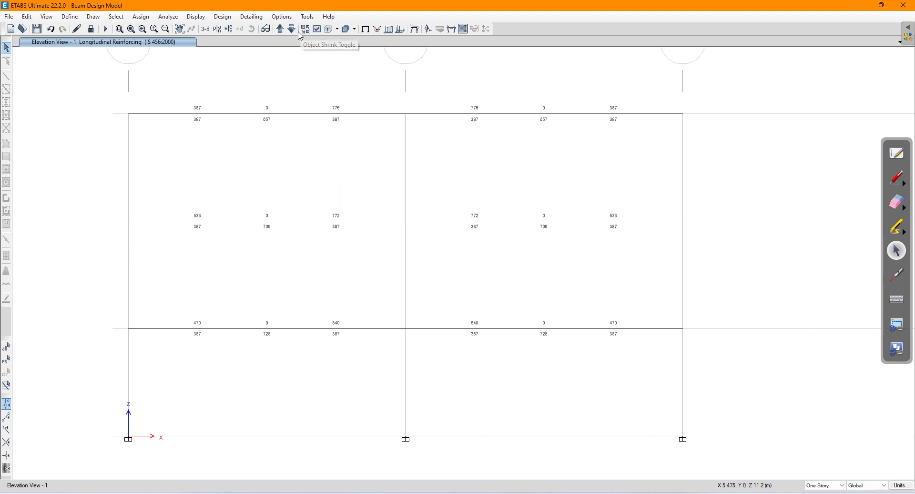
Step: Set the graphic font size to 15-point maximum and 3-point minimum in Graphics Preferences
{"action": "left_click", "coordinate": [282, 16]}
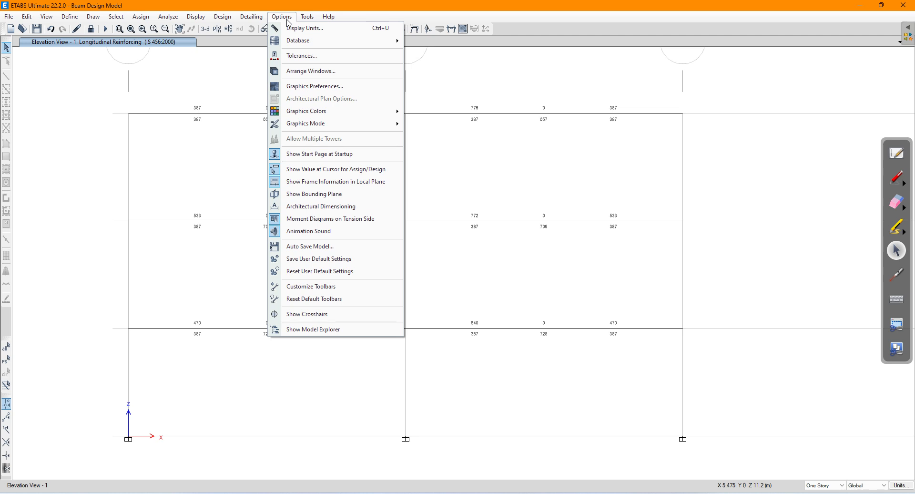
{"action": "left_click", "coordinate": [304, 87]}
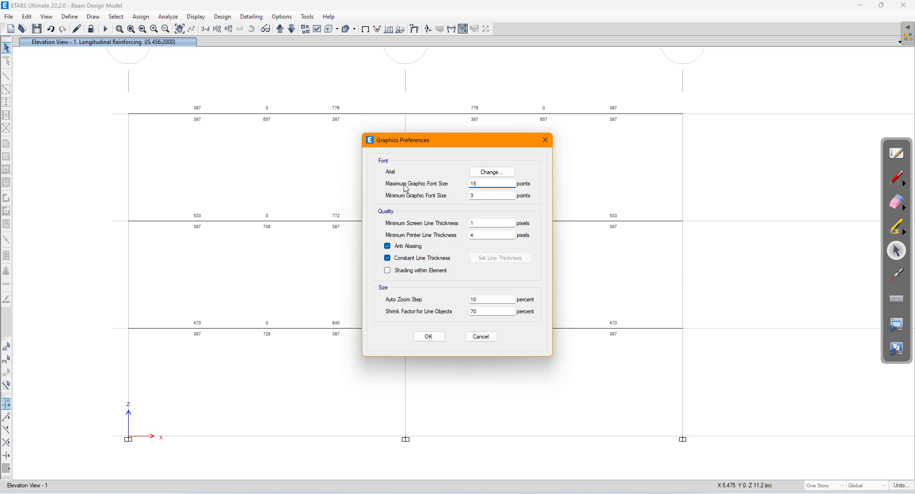
{"action": "left_click", "coordinate": [427, 337]}
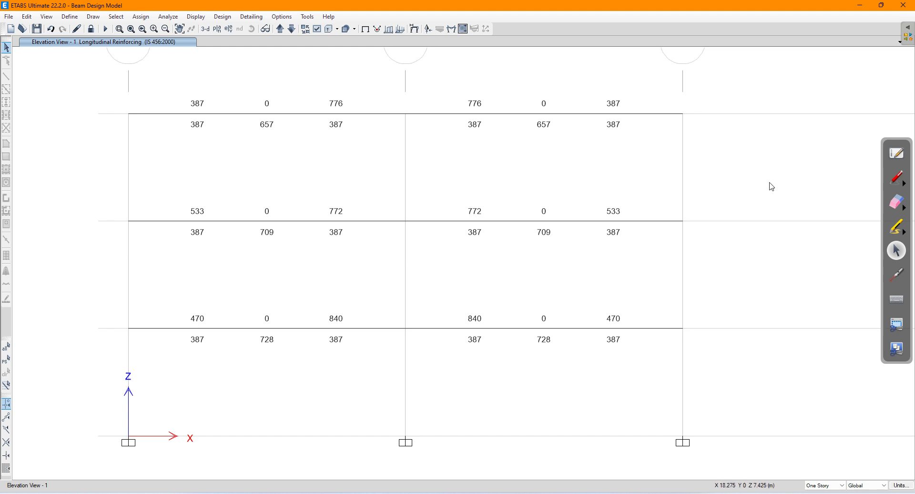
Step: Underline the view title in red and add an arrow with the note 'Values of Ast in mm2'
{"action": "left_click", "coordinate": [897, 177]}
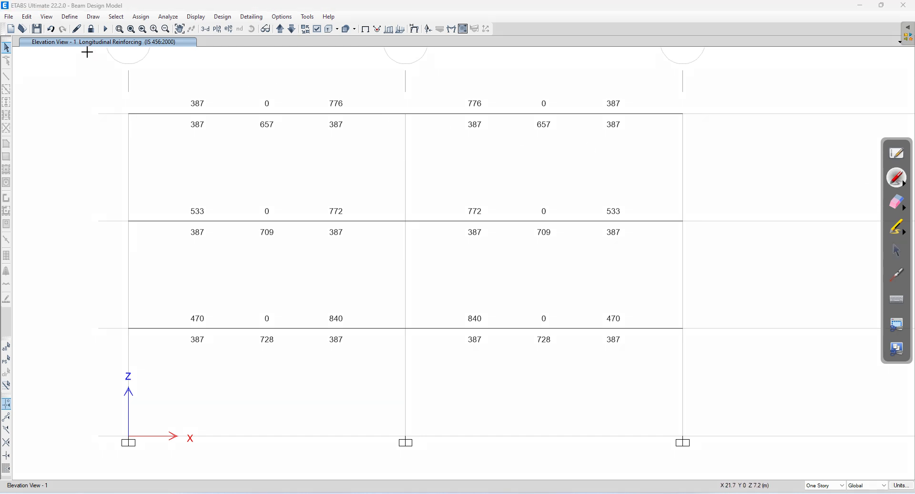
{"action": "left_click_drag", "start_coordinate": [80, 50], "coordinate": [171, 43]}
{"action": "mouse_move", "coordinate": [146, 66]}
{"action": "left_mouse_down"}
{"action": "mouse_move", "coordinate": [167, 73]}
{"action": "mouse_move", "coordinate": [162, 79]}
{"action": "mouse_move", "coordinate": [256, 65]}
{"action": "mouse_move", "coordinate": [259, 75]}
{"action": "mouse_move", "coordinate": [299, 65]}
{"action": "mouse_move", "coordinate": [302, 51]}
{"action": "mouse_move", "coordinate": [332, 66]}
{"action": "mouse_move", "coordinate": [398, 55]}
{"action": "left_mouse_up"}
{"action": "left_click", "coordinate": [330, 55]}
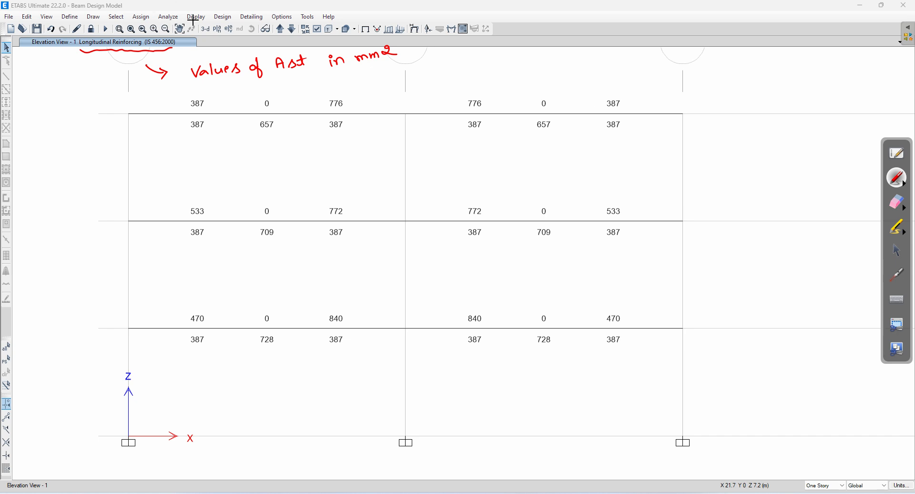
Step: Switch Elevation 1's beam labels to Total Rebar Percentage, showing values like 0.16% and 0.32%
{"action": "left_click", "coordinate": [896, 252]}
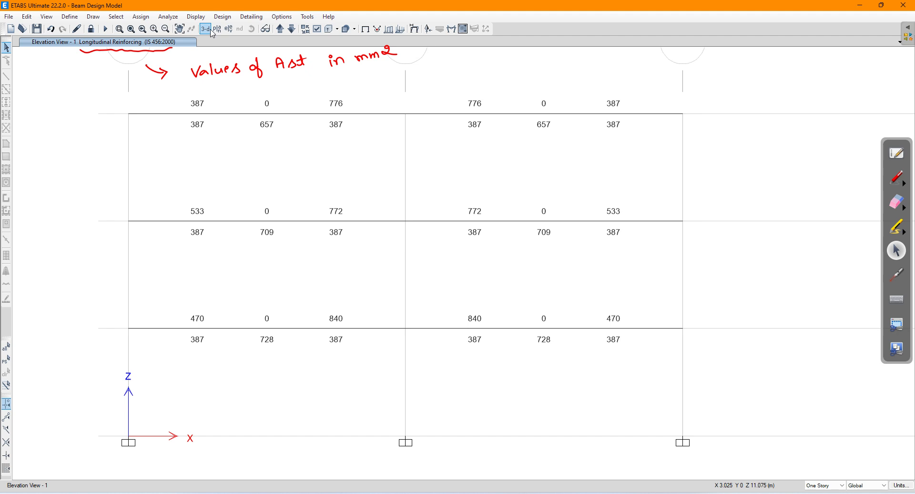
{"action": "left_click", "coordinate": [195, 16]}
{"action": "left_click", "coordinate": [223, 16]}
{"action": "mouse_move", "coordinate": [287, 46]}
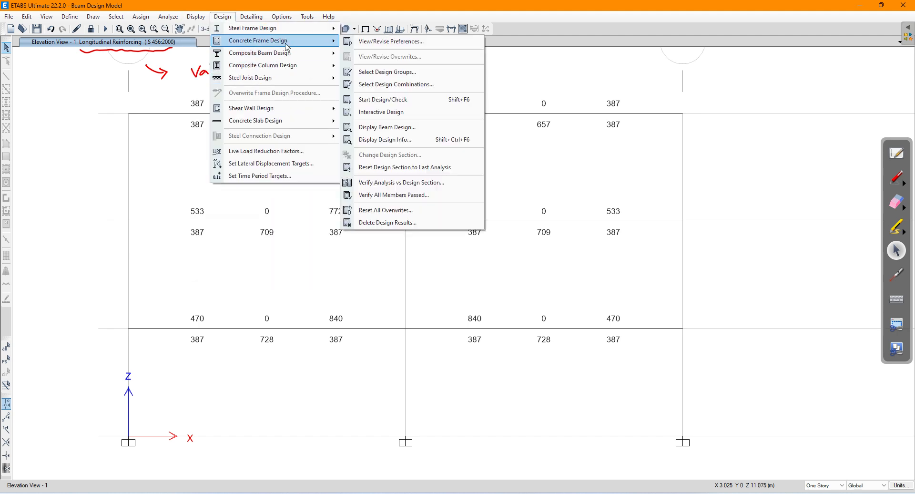
{"action": "left_click", "coordinate": [385, 139]}
{"action": "left_click", "coordinate": [439, 246]}
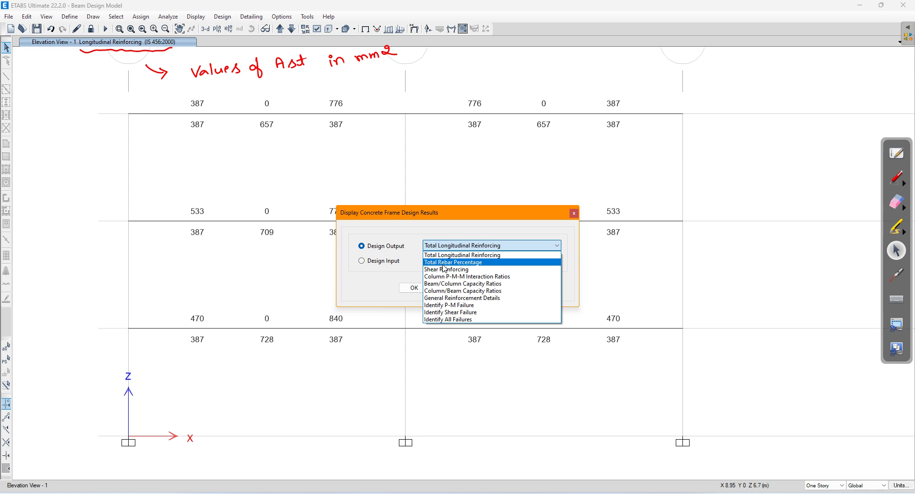
{"action": "left_click", "coordinate": [444, 264]}
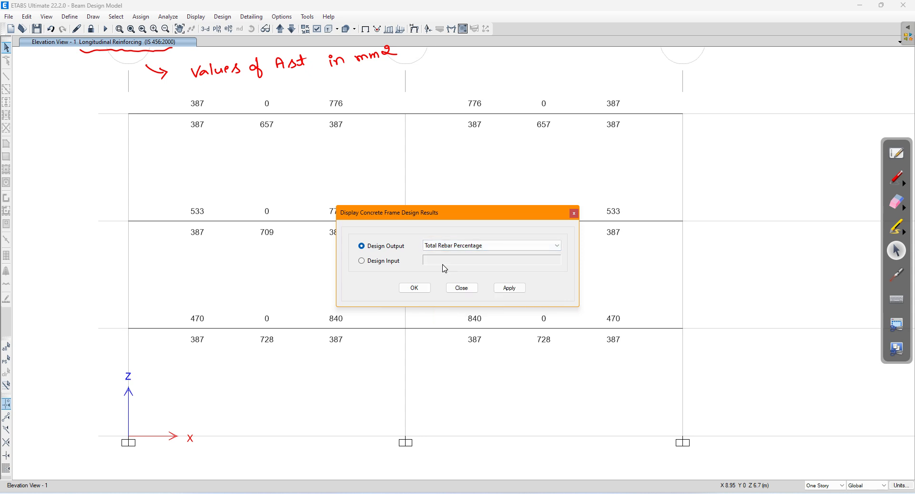
{"action": "left_click", "coordinate": [509, 288]}
{"action": "left_click", "coordinate": [415, 287]}
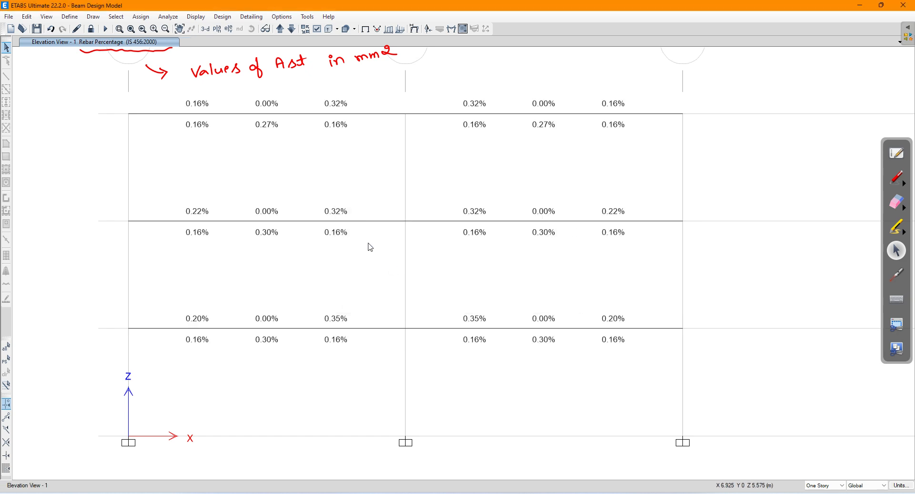
{"action": "left_click", "coordinate": [897, 177]}
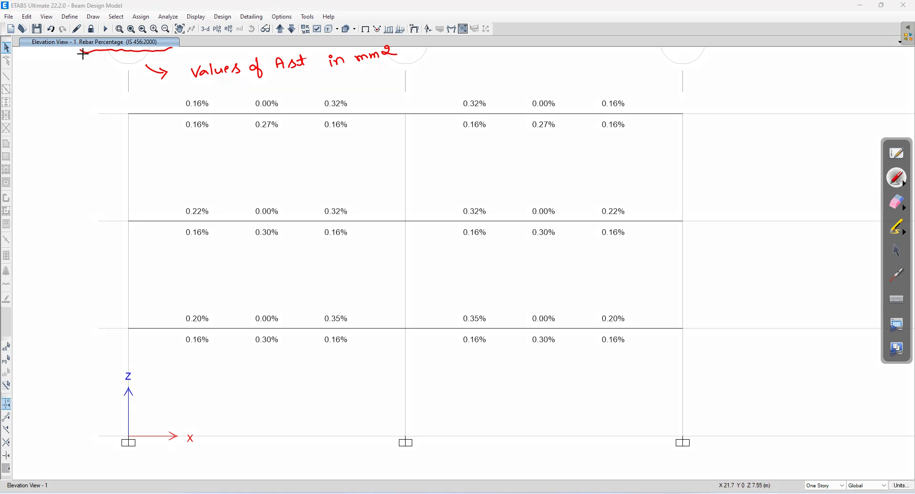
Step: Underline the new title, label the percentages 'Pt' with an arrow, and circle Ast in the note
{"action": "left_click_drag", "start_coordinate": [81, 54], "coordinate": [170, 53]}
{"action": "mouse_move", "coordinate": [100, 59]}
{"action": "left_mouse_down"}
{"action": "mouse_move", "coordinate": [133, 99]}
{"action": "mouse_move", "coordinate": [124, 106]}
{"action": "left_mouse_up"}
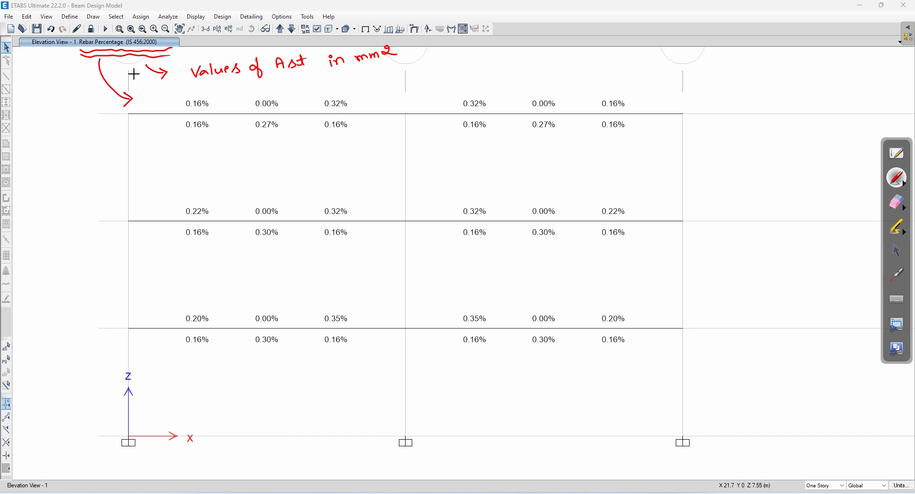
{"action": "mouse_move", "coordinate": [142, 102]}
{"action": "left_mouse_down"}
{"action": "mouse_move", "coordinate": [151, 108]}
{"action": "mouse_move", "coordinate": [157, 94]}
{"action": "left_mouse_up"}
{"action": "mouse_move", "coordinate": [307, 48]}
{"action": "left_mouse_down"}
{"action": "mouse_move", "coordinate": [269, 74]}
{"action": "mouse_move", "coordinate": [310, 71]}
{"action": "mouse_move", "coordinate": [307, 46]}
{"action": "left_mouse_up"}
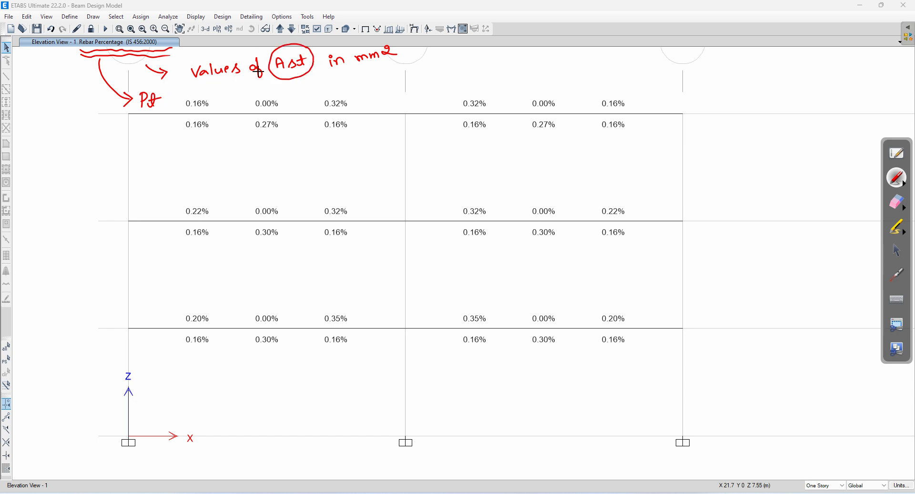
{"action": "mouse_move", "coordinate": [299, 77]}
{"action": "left_mouse_down"}
{"action": "mouse_move", "coordinate": [301, 97]}
{"action": "mouse_move", "coordinate": [340, 84]}
{"action": "mouse_move", "coordinate": [315, 82]}
{"action": "mouse_move", "coordinate": [328, 77]}
{"action": "left_mouse_up"}
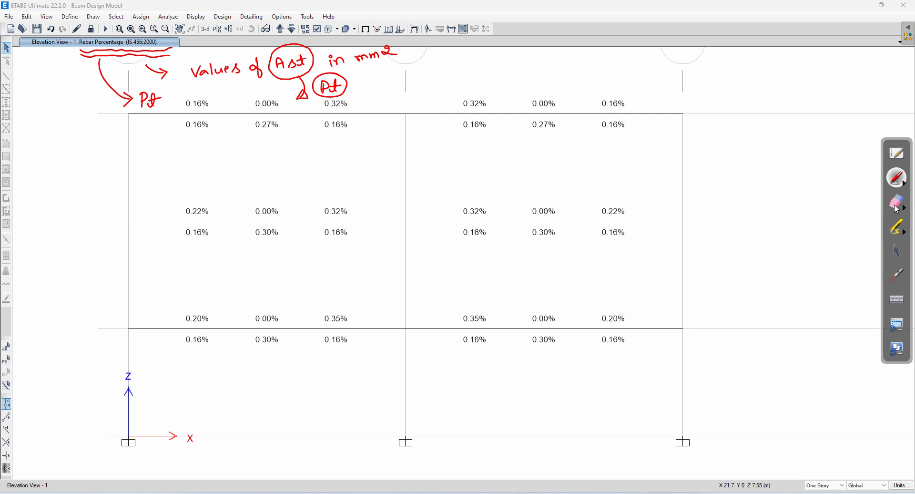
Step: Wipe off all the red ink annotations and go back to the normal pointer
{"action": "left_click", "coordinate": [897, 203]}
{"action": "mouse_move", "coordinate": [380, 35]}
{"action": "left_mouse_down"}
{"action": "mouse_move", "coordinate": [116, 45]}
{"action": "mouse_move", "coordinate": [163, 102]}
{"action": "mouse_move", "coordinate": [324, 86]}
{"action": "left_mouse_up"}
{"action": "left_click", "coordinate": [897, 249]}
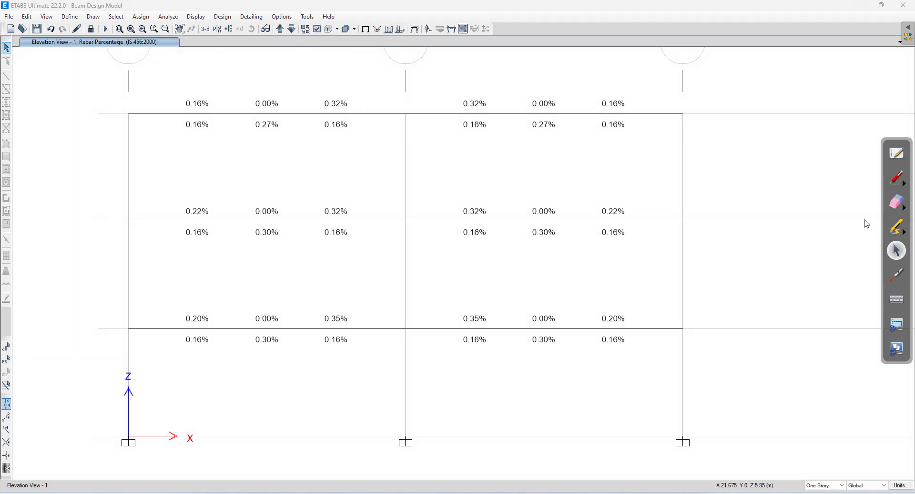
Step: Switch the concrete design display on Elevation View 1 to Shear Reinforcing (332.53, 335.40)
{"action": "left_click", "coordinate": [222, 18]}
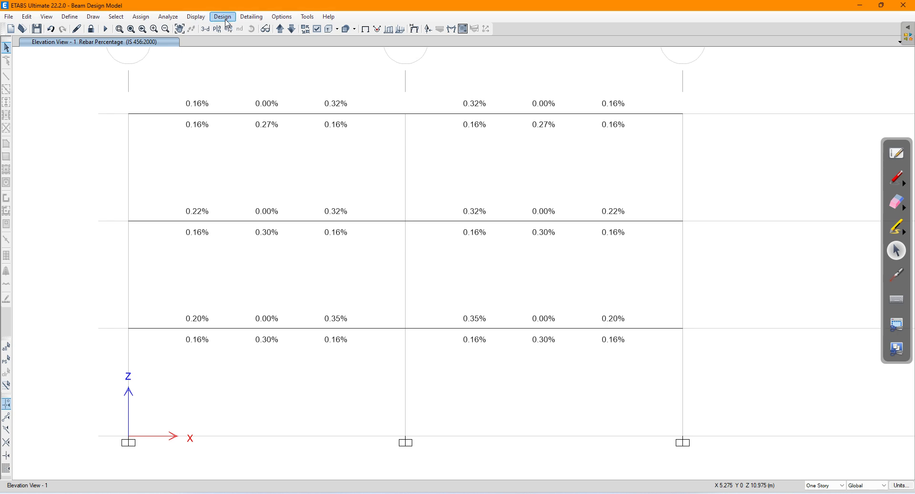
{"action": "mouse_move", "coordinate": [254, 46]}
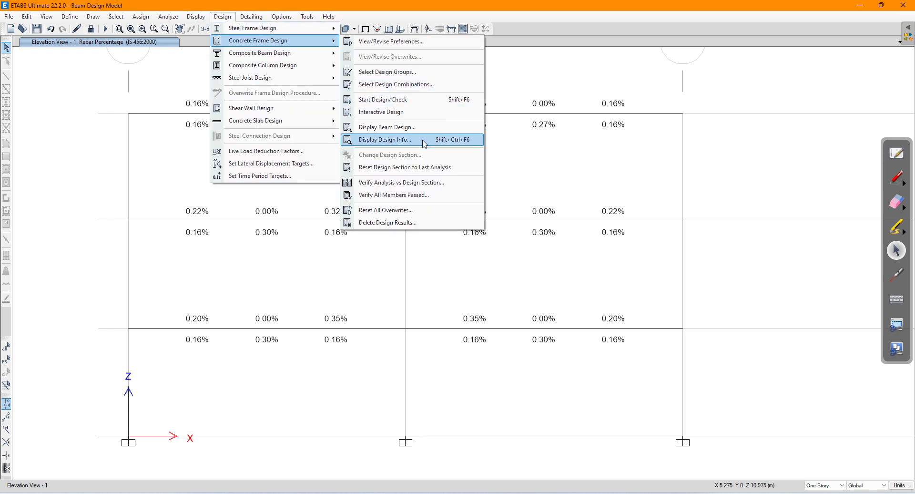
{"action": "left_click", "coordinate": [385, 140]}
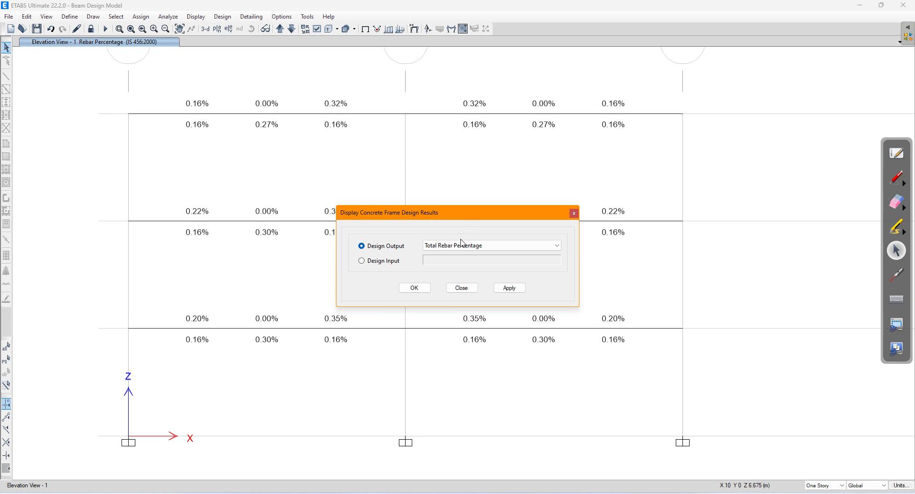
{"action": "left_click", "coordinate": [458, 245]}
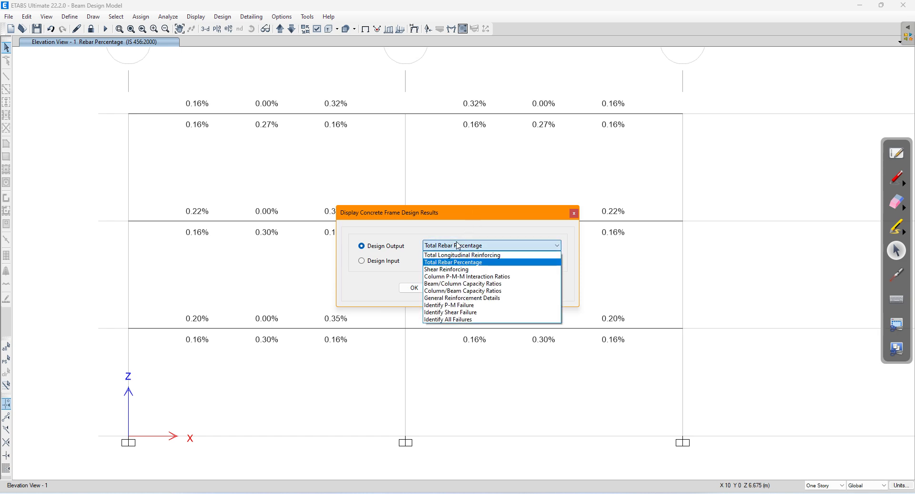
{"action": "left_click", "coordinate": [439, 271]}
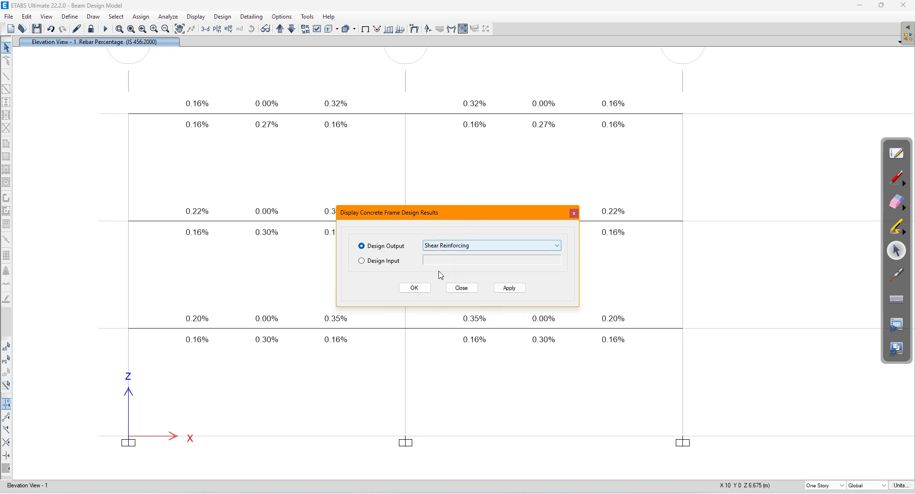
{"action": "left_click", "coordinate": [509, 288]}
{"action": "left_click", "coordinate": [414, 288]}
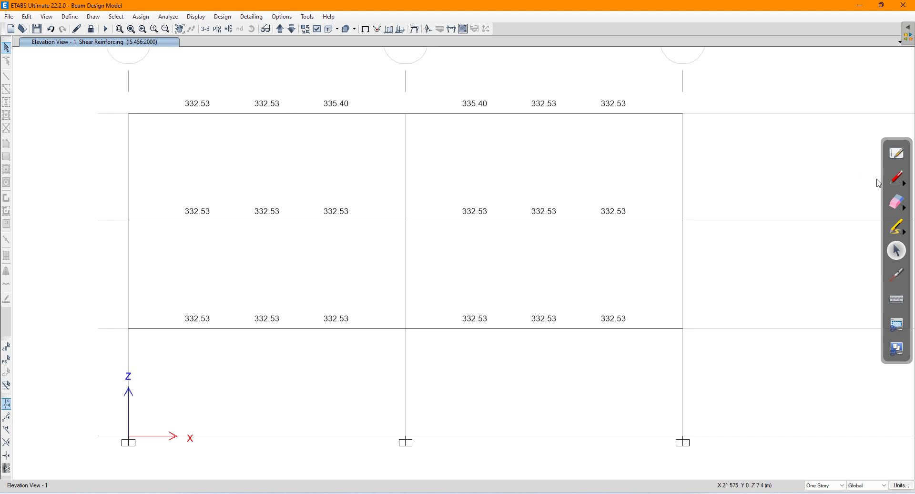
{"action": "left_click", "coordinate": [896, 178]}
Step: Ink an Asv/Sv values note, Vus = 0.87 fy Asv d / Sv, and Page 73 IS 456:2000
{"action": "left_click_drag", "start_coordinate": [84, 51], "coordinate": [137, 47]}
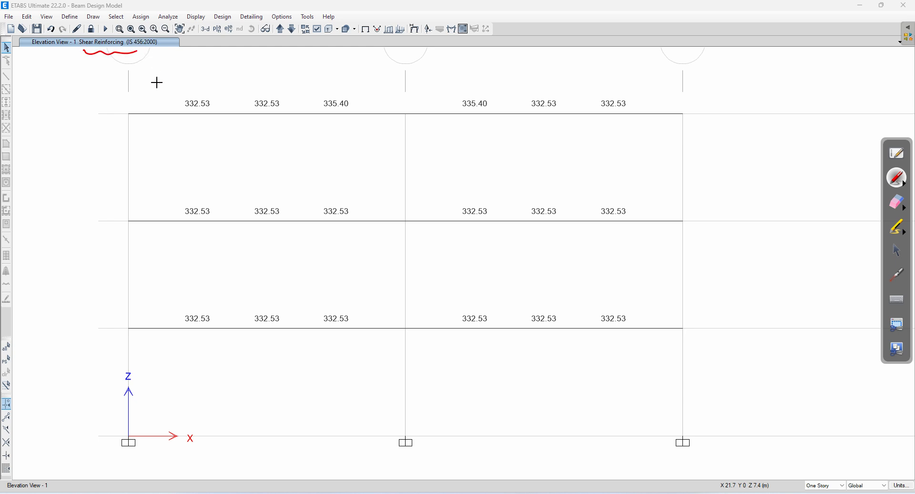
{"action": "mouse_move", "coordinate": [59, 109]}
{"action": "left_mouse_down"}
{"action": "mouse_move", "coordinate": [63, 95]}
{"action": "mouse_move", "coordinate": [72, 108]}
{"action": "mouse_move", "coordinate": [85, 99]}
{"action": "mouse_move", "coordinate": [99, 111]}
{"action": "mouse_move", "coordinate": [62, 131]}
{"action": "mouse_move", "coordinate": [120, 113]}
{"action": "mouse_move", "coordinate": [131, 97]}
{"action": "mouse_move", "coordinate": [159, 101]}
{"action": "left_mouse_up"}
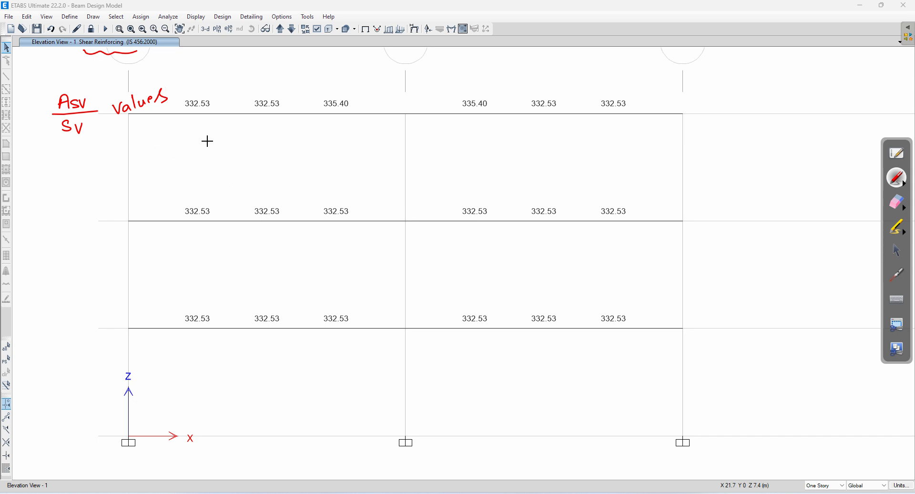
{"action": "mouse_move", "coordinate": [221, 142]}
{"action": "left_mouse_down"}
{"action": "mouse_move", "coordinate": [236, 143]}
{"action": "mouse_move", "coordinate": [245, 160]}
{"action": "mouse_move", "coordinate": [276, 151]}
{"action": "left_mouse_up"}
{"action": "mouse_move", "coordinate": [268, 156]}
{"action": "left_mouse_down"}
{"action": "mouse_move", "coordinate": [305, 137]}
{"action": "mouse_move", "coordinate": [319, 144]}
{"action": "mouse_move", "coordinate": [370, 129]}
{"action": "left_mouse_up"}
{"action": "left_click", "coordinate": [312, 141]}
{"action": "mouse_move", "coordinate": [377, 125]}
{"action": "left_mouse_down"}
{"action": "mouse_move", "coordinate": [380, 134]}
{"action": "mouse_move", "coordinate": [383, 126]}
{"action": "left_mouse_up"}
{"action": "left_click_drag", "start_coordinate": [392, 123], "coordinate": [395, 125]}
{"action": "left_click_drag", "start_coordinate": [301, 156], "coordinate": [406, 131]}
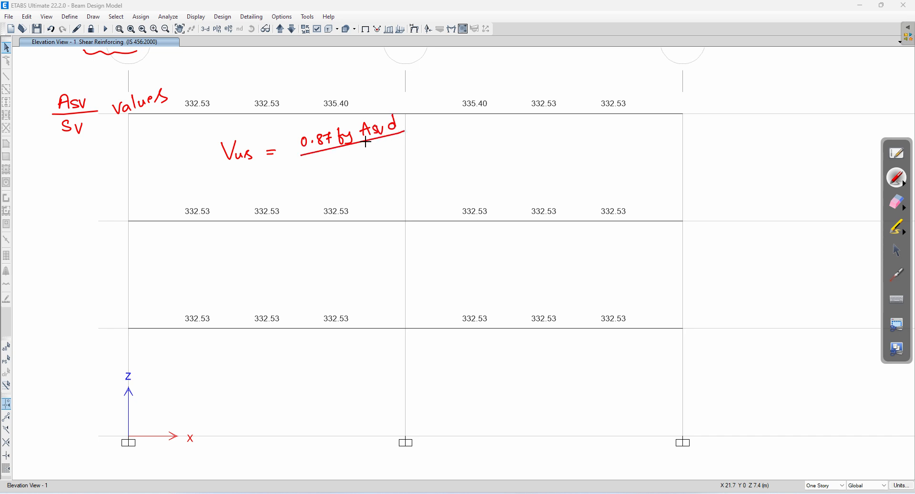
{"action": "left_click_drag", "start_coordinate": [345, 156], "coordinate": [358, 160]}
{"action": "mouse_move", "coordinate": [418, 152]}
{"action": "left_mouse_down"}
{"action": "mouse_move", "coordinate": [459, 157]}
{"action": "mouse_move", "coordinate": [471, 142]}
{"action": "mouse_move", "coordinate": [442, 170]}
{"action": "mouse_move", "coordinate": [518, 141]}
{"action": "left_mouse_up"}
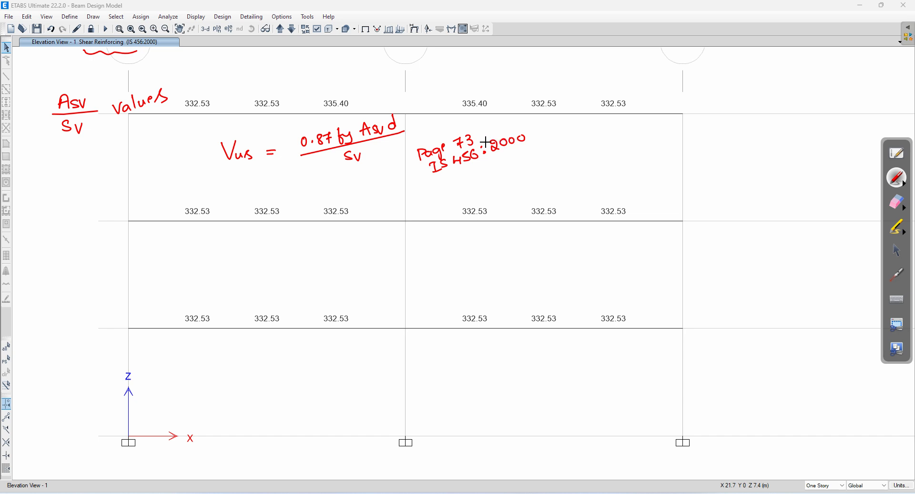
Step: Circle Sv, tick the top-row shear values and Asv/Sv label, and note Asv = ? and Sv = ?
{"action": "mouse_move", "coordinate": [366, 114]}
{"action": "left_mouse_down"}
{"action": "mouse_move", "coordinate": [351, 165]}
{"action": "mouse_move", "coordinate": [390, 139]}
{"action": "mouse_move", "coordinate": [365, 115]}
{"action": "left_mouse_up"}
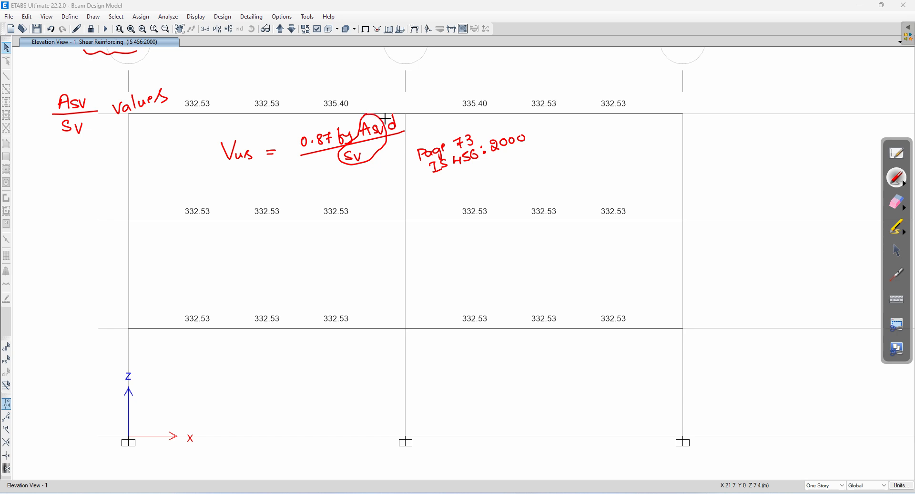
{"action": "left_click_drag", "start_coordinate": [270, 86], "coordinate": [360, 78]}
{"action": "left_click_drag", "start_coordinate": [479, 83], "coordinate": [501, 77]}
{"action": "mouse_move", "coordinate": [539, 83]}
{"action": "left_mouse_down"}
{"action": "mouse_move", "coordinate": [623, 72]}
{"action": "mouse_move", "coordinate": [625, 89]}
{"action": "mouse_move", "coordinate": [649, 79]}
{"action": "left_mouse_up"}
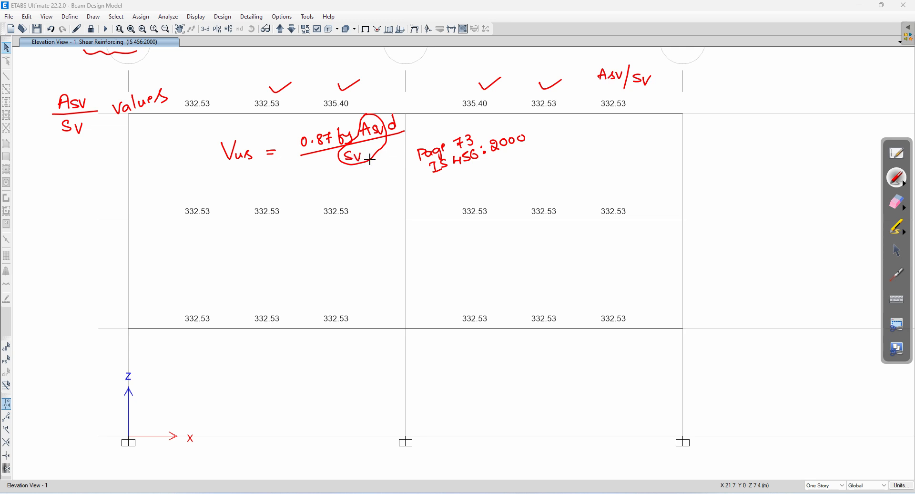
{"action": "left_click_drag", "start_coordinate": [604, 147], "coordinate": [654, 143]}
{"action": "mouse_move", "coordinate": [616, 166]}
{"action": "left_mouse_down"}
{"action": "mouse_move", "coordinate": [606, 177]}
{"action": "mouse_move", "coordinate": [639, 167]}
{"action": "left_mouse_up"}
{"action": "left_click_drag", "start_coordinate": [633, 173], "coordinate": [653, 168]}
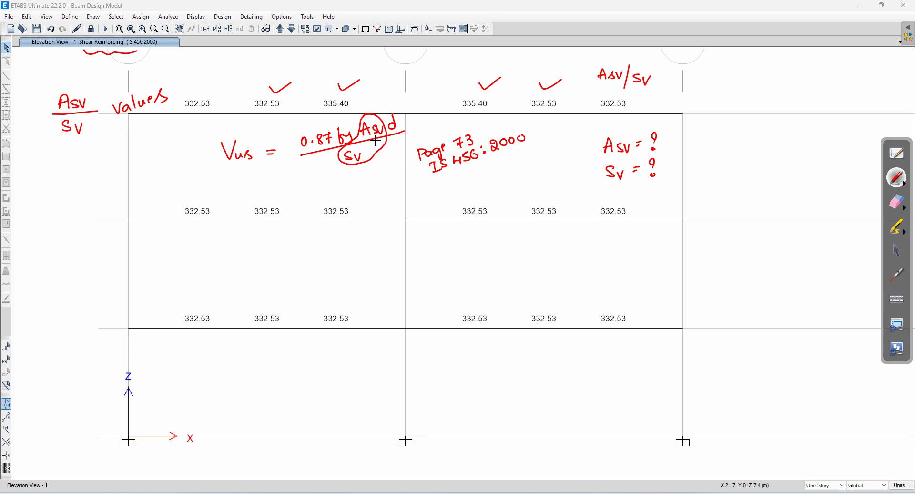
{"action": "mouse_move", "coordinate": [664, 73]}
{"action": "left_mouse_down"}
{"action": "mouse_move", "coordinate": [666, 85]}
{"action": "mouse_move", "coordinate": [699, 74]}
{"action": "left_mouse_up"}
Step: Write Asv/Sv = 332.53 with 'Assume one' and 'Find one' notes beneath
{"action": "mouse_move", "coordinate": [705, 190]}
{"action": "left_mouse_down"}
{"action": "mouse_move", "coordinate": [710, 178]}
{"action": "mouse_move", "coordinate": [712, 189]}
{"action": "left_mouse_up"}
{"action": "left_click_drag", "start_coordinate": [703, 185], "coordinate": [723, 189]}
{"action": "mouse_move", "coordinate": [725, 180]}
{"action": "left_mouse_down"}
{"action": "mouse_move", "coordinate": [735, 179]}
{"action": "mouse_move", "coordinate": [737, 195]}
{"action": "mouse_move", "coordinate": [717, 210]}
{"action": "left_mouse_up"}
{"action": "left_click_drag", "start_coordinate": [722, 203], "coordinate": [758, 192]}
{"action": "left_click_drag", "start_coordinate": [751, 196], "coordinate": [759, 195]}
{"action": "mouse_move", "coordinate": [786, 187]}
{"action": "left_mouse_down"}
{"action": "mouse_move", "coordinate": [793, 195]}
{"action": "mouse_move", "coordinate": [801, 182]}
{"action": "mouse_move", "coordinate": [829, 195]}
{"action": "left_mouse_up"}
{"action": "mouse_move", "coordinate": [699, 242]}
{"action": "left_mouse_down"}
{"action": "mouse_move", "coordinate": [701, 229]}
{"action": "mouse_move", "coordinate": [712, 241]}
{"action": "mouse_move", "coordinate": [782, 227]}
{"action": "mouse_move", "coordinate": [809, 234]}
{"action": "left_mouse_up"}
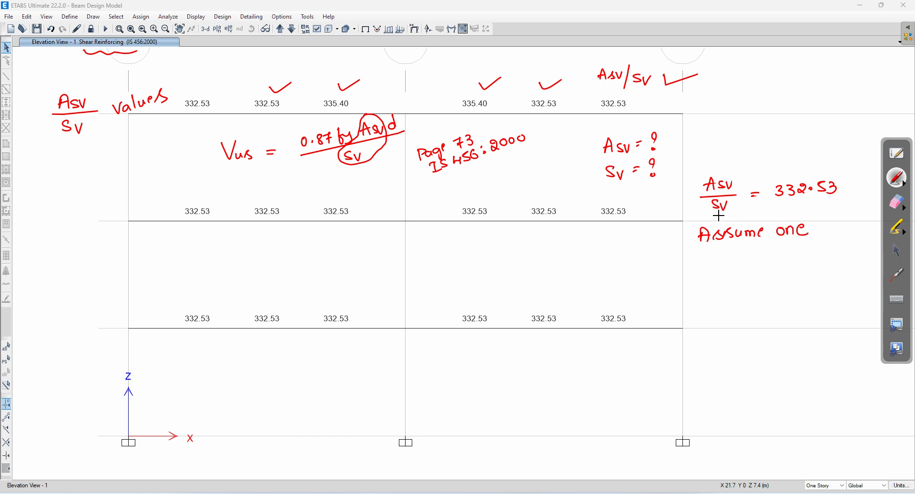
{"action": "left_click_drag", "start_coordinate": [706, 256], "coordinate": [791, 253]}
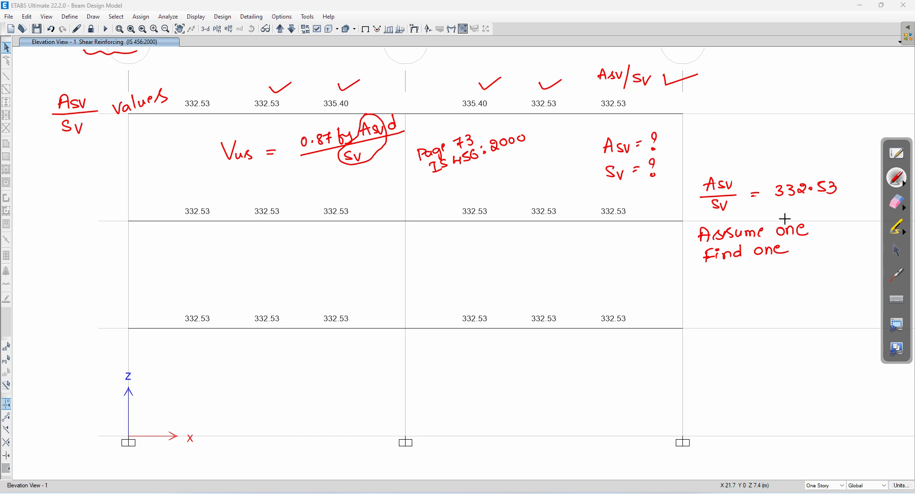
Step: Erase all the red ink notes and return to the arrow pointer
{"action": "left_click", "coordinate": [897, 208]}
{"action": "mouse_move", "coordinate": [862, 208]}
{"action": "left_mouse_down"}
{"action": "mouse_move", "coordinate": [709, 243]}
{"action": "mouse_move", "coordinate": [829, 214]}
{"action": "mouse_move", "coordinate": [671, 215]}
{"action": "mouse_move", "coordinate": [692, 75]}
{"action": "mouse_move", "coordinate": [635, 132]}
{"action": "mouse_move", "coordinate": [659, 175]}
{"action": "mouse_move", "coordinate": [468, 99]}
{"action": "mouse_move", "coordinate": [416, 156]}
{"action": "mouse_move", "coordinate": [355, 129]}
{"action": "mouse_move", "coordinate": [241, 159]}
{"action": "mouse_move", "coordinate": [387, 140]}
{"action": "mouse_move", "coordinate": [182, 123]}
{"action": "mouse_move", "coordinate": [71, 65]}
{"action": "mouse_move", "coordinate": [94, 120]}
{"action": "left_mouse_up"}
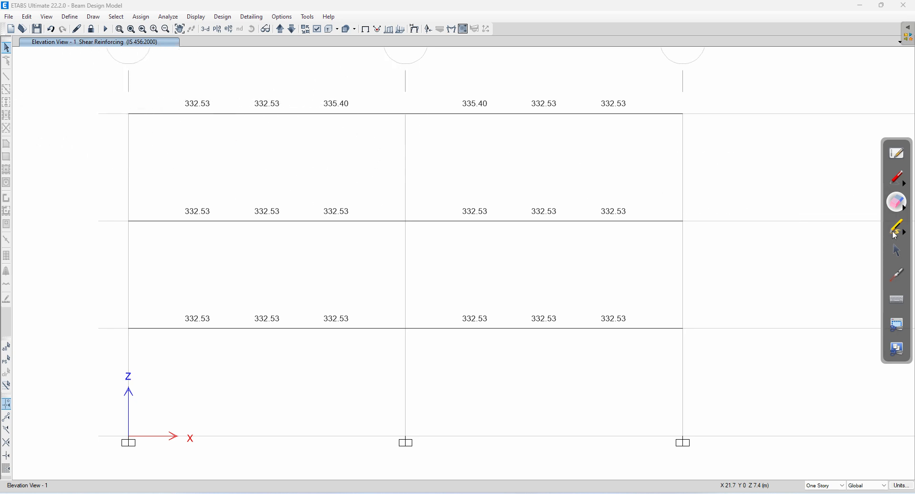
{"action": "left_click", "coordinate": [897, 250]}
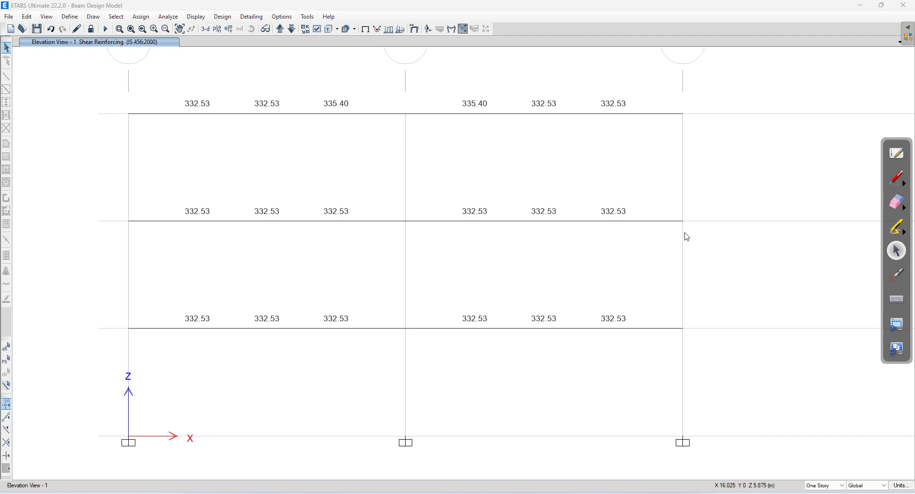
Step: Switch the design display back to Total Longitudinal Reinforcing, showing beam values like 776 and 840
{"action": "left_click", "coordinate": [222, 21]}
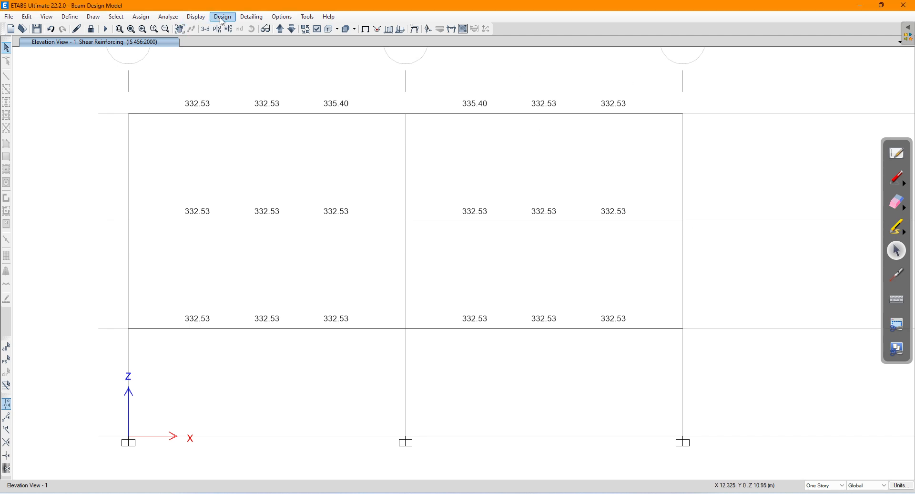
{"action": "left_click", "coordinate": [222, 22]}
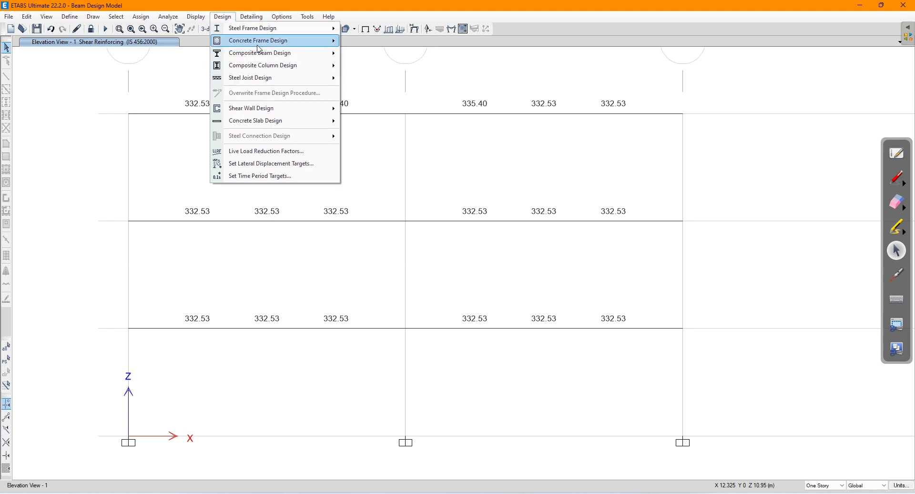
{"action": "mouse_move", "coordinate": [257, 44]}
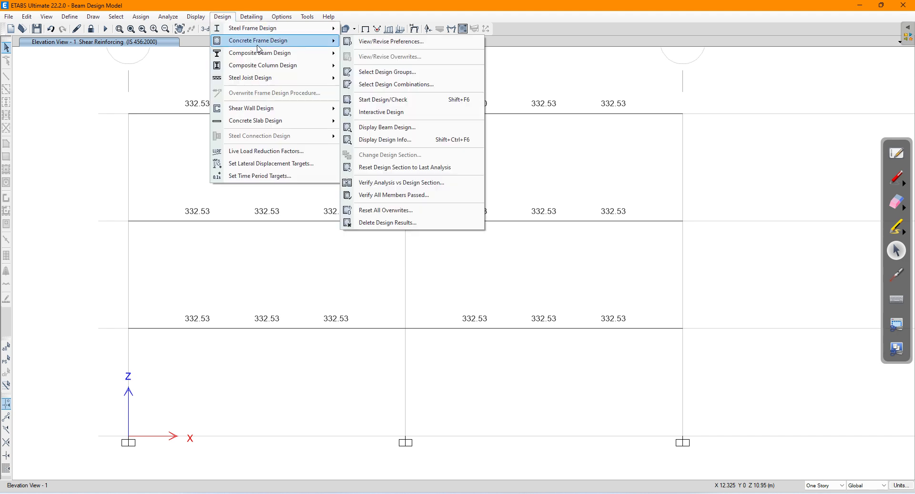
{"action": "left_click", "coordinate": [389, 140]}
{"action": "left_click", "coordinate": [462, 245]}
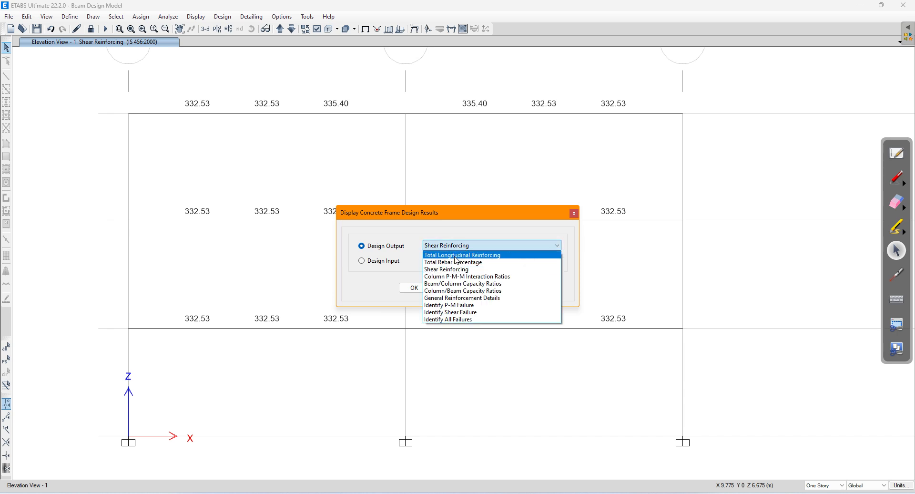
{"action": "left_click", "coordinate": [456, 256]}
{"action": "left_click", "coordinate": [508, 288]}
{"action": "left_click", "coordinate": [426, 289]}
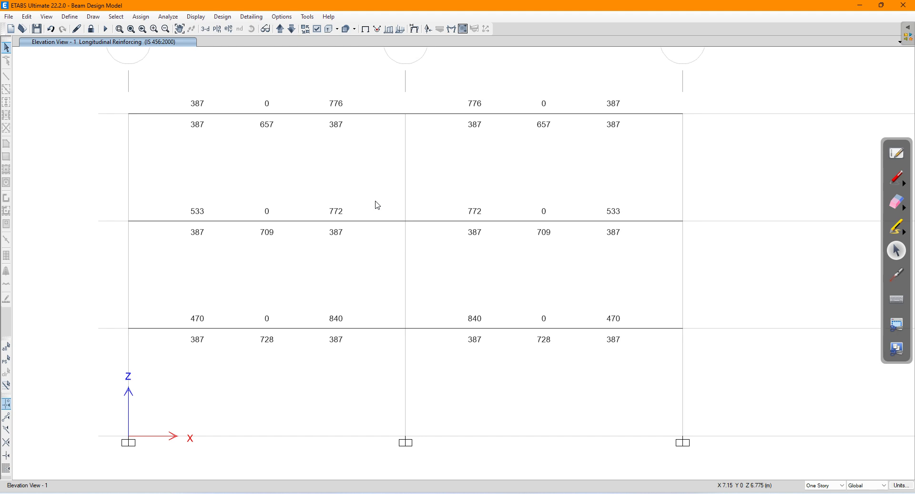
Step: Label the top-left beam's reinforcing values in red with TOP, End1, mid and Bottom
{"action": "left_click", "coordinate": [897, 178]}
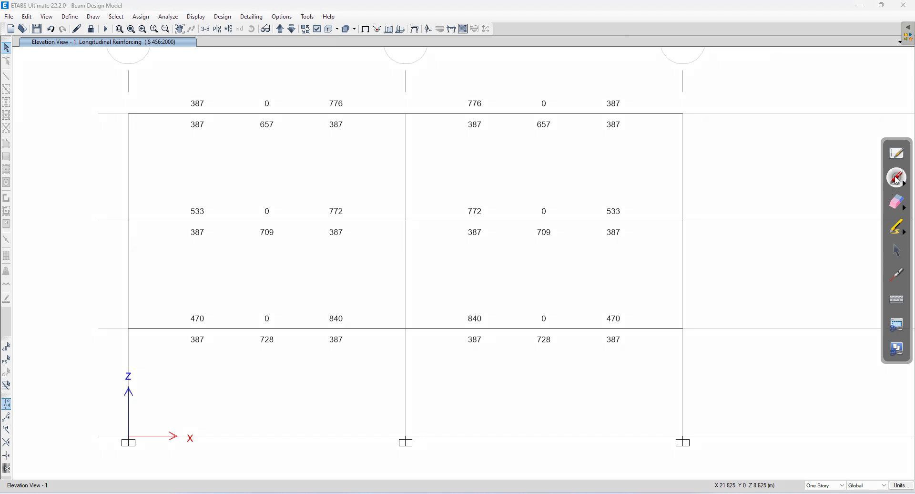
{"action": "left_click_drag", "start_coordinate": [254, 73], "coordinate": [275, 79]}
{"action": "mouse_move", "coordinate": [250, 159]}
{"action": "left_mouse_down"}
{"action": "mouse_move", "coordinate": [272, 142]}
{"action": "mouse_move", "coordinate": [304, 154]}
{"action": "left_mouse_up"}
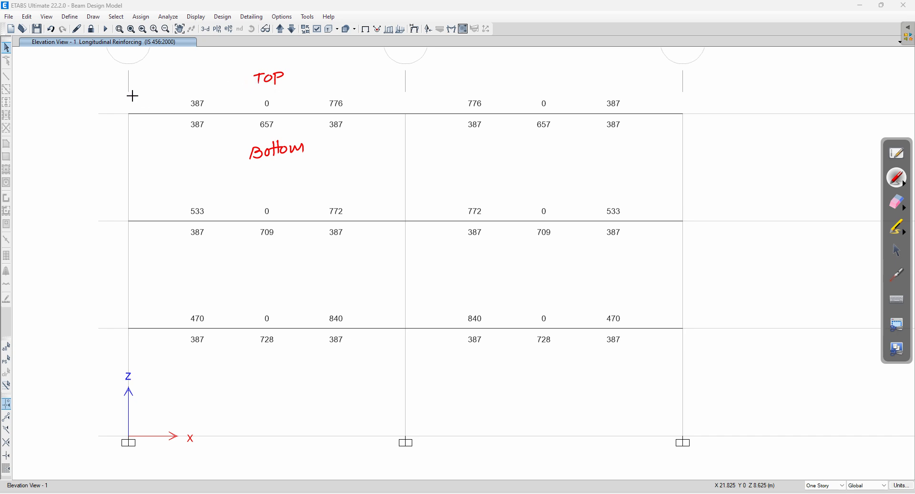
{"action": "mouse_move", "coordinate": [151, 85]}
{"action": "left_mouse_down"}
{"action": "mouse_move", "coordinate": [167, 89]}
{"action": "mouse_move", "coordinate": [172, 80]}
{"action": "mouse_move", "coordinate": [182, 91]}
{"action": "left_mouse_up"}
{"action": "mouse_move", "coordinate": [264, 95]}
{"action": "left_mouse_down"}
{"action": "mouse_move", "coordinate": [282, 93]}
{"action": "mouse_move", "coordinate": [286, 80]}
{"action": "left_mouse_up"}
{"action": "left_click_drag", "start_coordinate": [361, 83], "coordinate": [403, 88]}
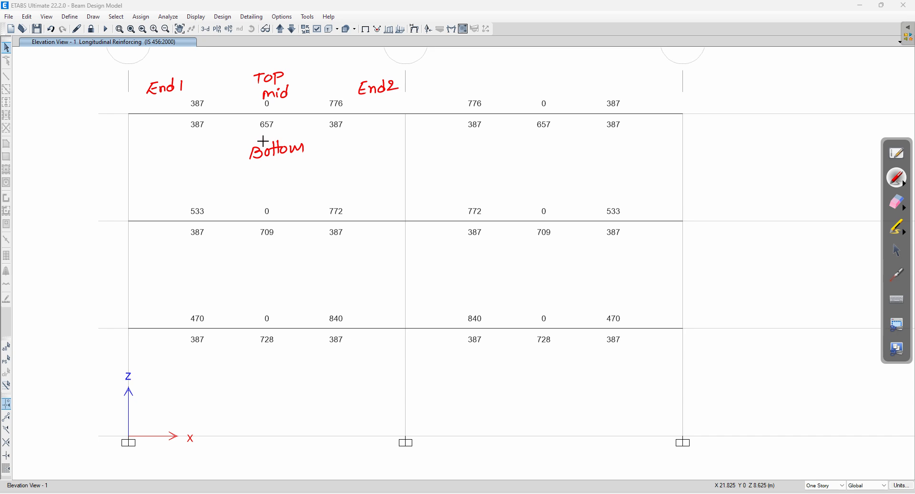
{"action": "left_click_drag", "start_coordinate": [148, 134], "coordinate": [181, 140]}
{"action": "left_click_drag", "start_coordinate": [279, 126], "coordinate": [287, 128]}
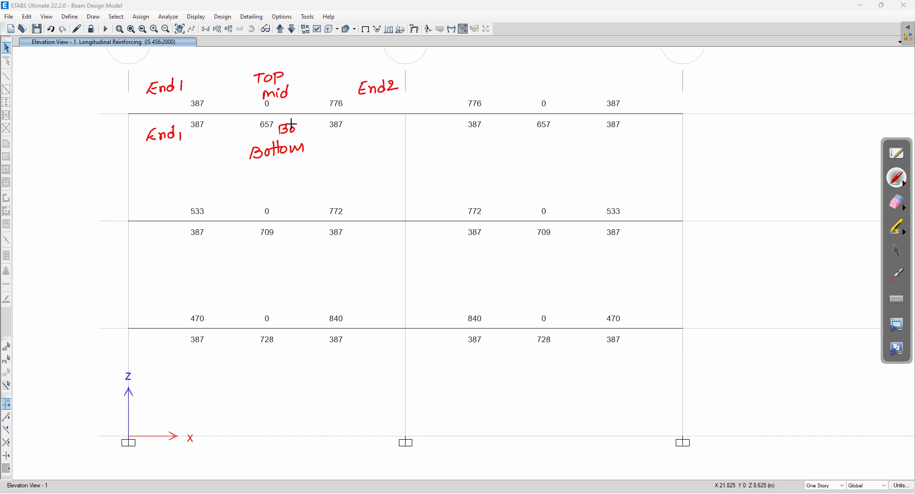
{"action": "mouse_move", "coordinate": [371, 123]}
{"action": "left_mouse_down"}
{"action": "mouse_move", "coordinate": [366, 134]}
{"action": "mouse_move", "coordinate": [409, 120]}
{"action": "left_mouse_up"}
{"action": "left_click_drag", "start_coordinate": [297, 124], "coordinate": [320, 125]}
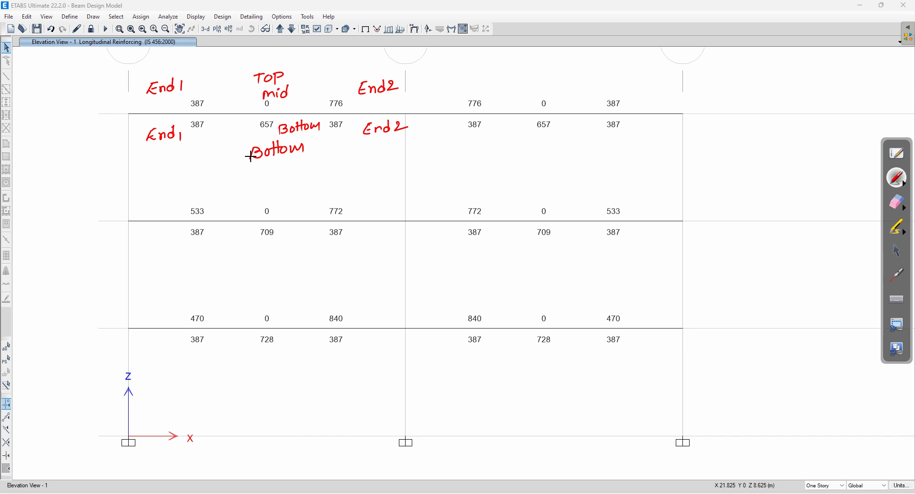
Step: Circle the right span's top and middle beam values, then erase all the red ink
{"action": "mouse_move", "coordinate": [639, 88]}
{"action": "left_mouse_down"}
{"action": "mouse_move", "coordinate": [565, 71]}
{"action": "mouse_move", "coordinate": [464, 94]}
{"action": "mouse_move", "coordinate": [500, 143]}
{"action": "mouse_move", "coordinate": [639, 127]}
{"action": "mouse_move", "coordinate": [630, 82]}
{"action": "left_mouse_up"}
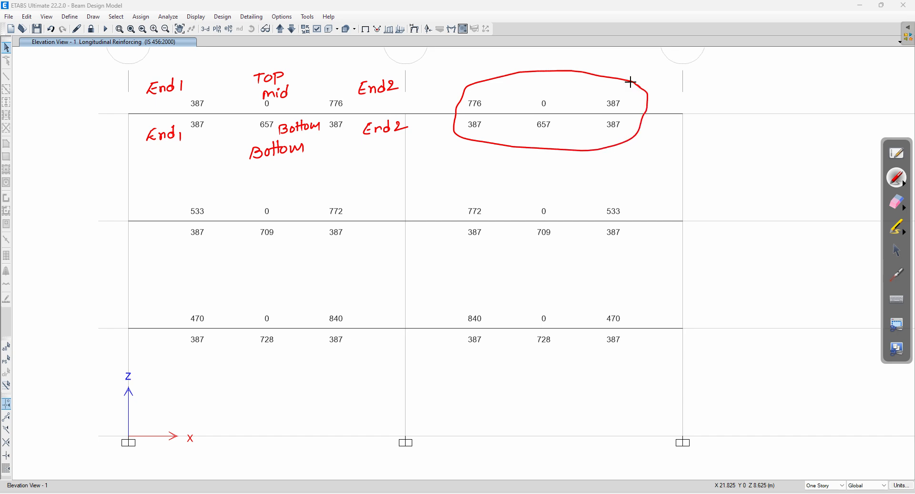
{"action": "mouse_move", "coordinate": [627, 188]}
{"action": "left_mouse_down"}
{"action": "mouse_move", "coordinate": [596, 182]}
{"action": "mouse_move", "coordinate": [468, 202]}
{"action": "mouse_move", "coordinate": [474, 229]}
{"action": "mouse_move", "coordinate": [525, 251]}
{"action": "mouse_move", "coordinate": [617, 251]}
{"action": "mouse_move", "coordinate": [642, 206]}
{"action": "mouse_move", "coordinate": [620, 197]}
{"action": "left_mouse_up"}
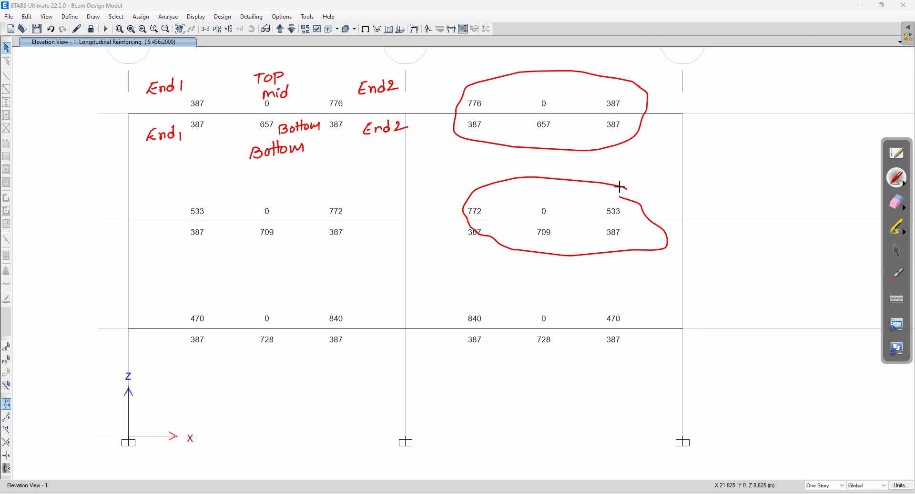
{"action": "left_click", "coordinate": [897, 202]}
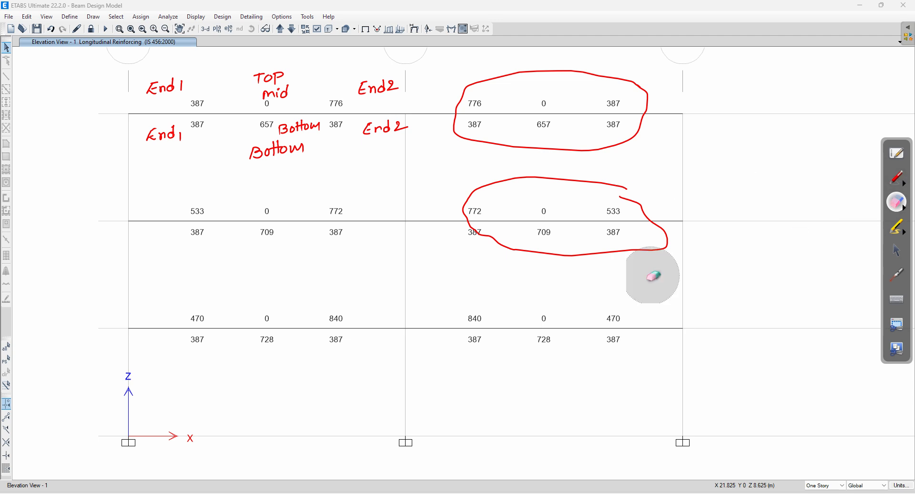
{"action": "mouse_move", "coordinate": [655, 248]}
{"action": "left_mouse_down"}
{"action": "mouse_move", "coordinate": [594, 190]}
{"action": "mouse_move", "coordinate": [500, 235]}
{"action": "mouse_move", "coordinate": [629, 164]}
{"action": "mouse_move", "coordinate": [513, 76]}
{"action": "mouse_move", "coordinate": [556, 138]}
{"action": "mouse_move", "coordinate": [124, 122]}
{"action": "mouse_move", "coordinate": [342, 81]}
{"action": "mouse_move", "coordinate": [426, 95]}
{"action": "left_mouse_up"}
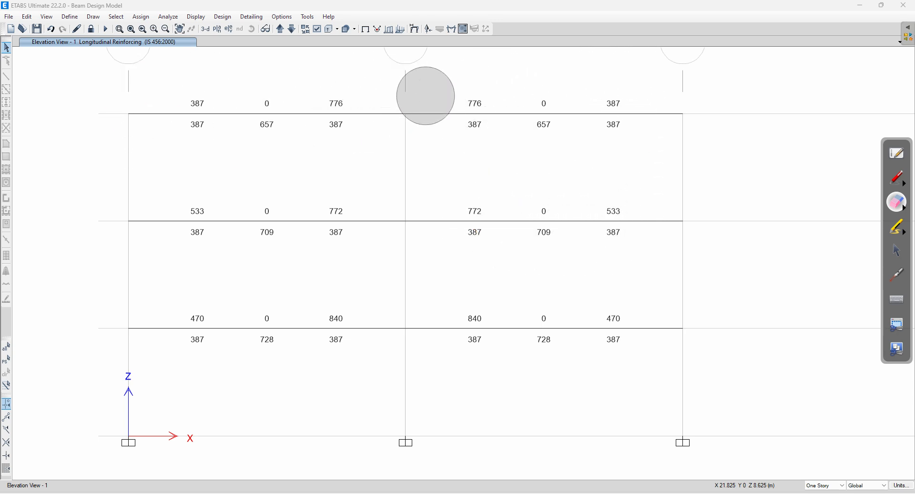
{"action": "left_click", "coordinate": [897, 178]}
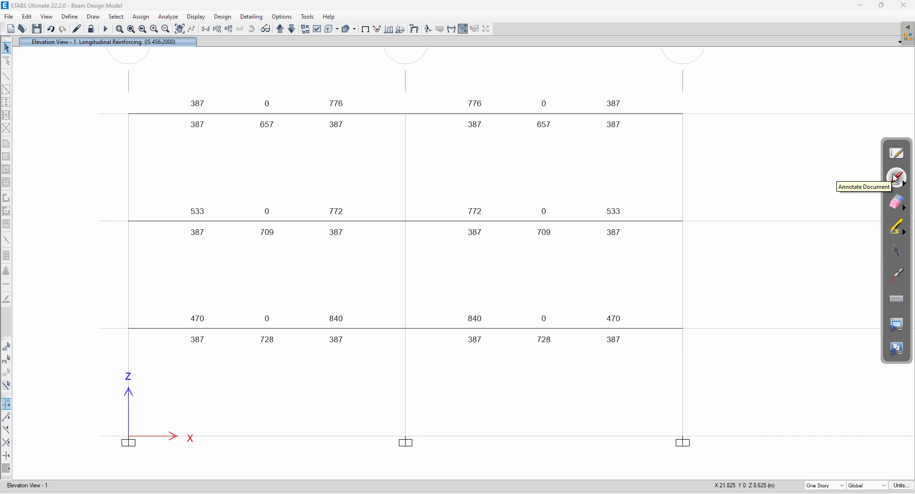
Step: Select the top-left beam B2 and open its Concrete Beam Design Information
{"action": "left_click", "coordinate": [897, 179]}
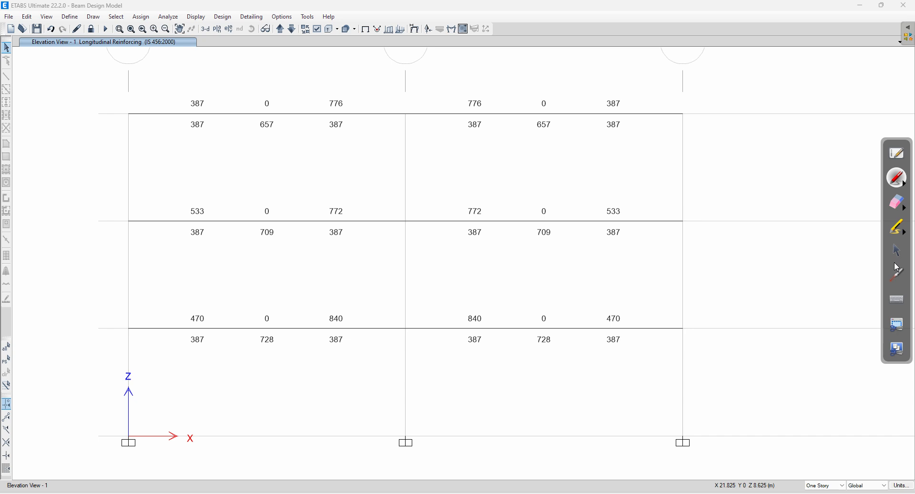
{"action": "left_click", "coordinate": [897, 250]}
{"action": "left_click", "coordinate": [235, 114]}
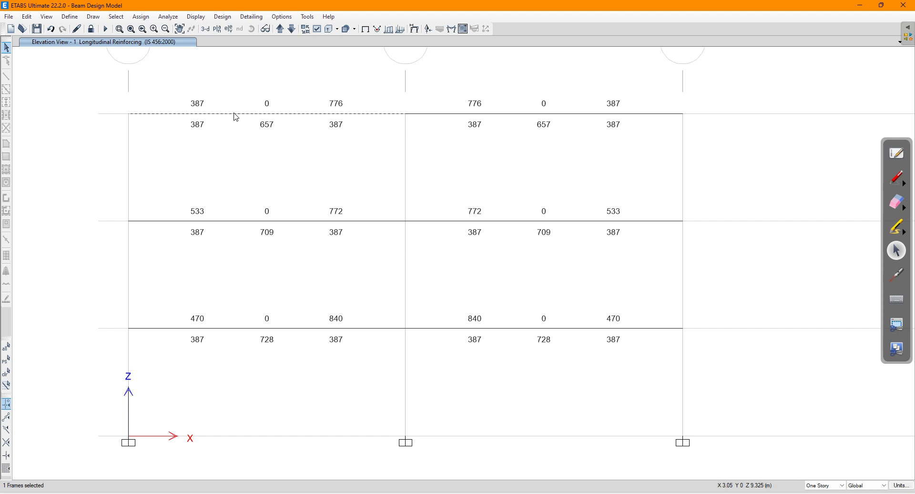
{"action": "right_click", "coordinate": [235, 115]}
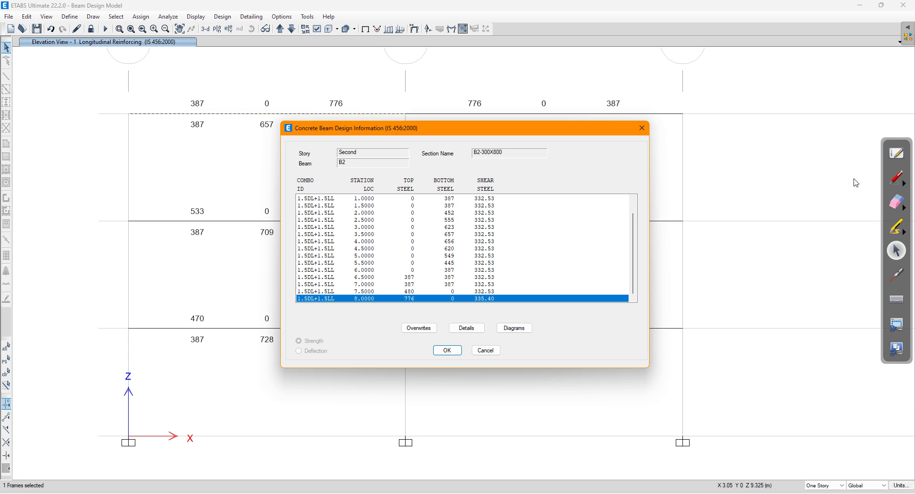
Step: Circle the station locations and write 'Beam designed at different locations' above the dialog
{"action": "left_click", "coordinate": [897, 178]}
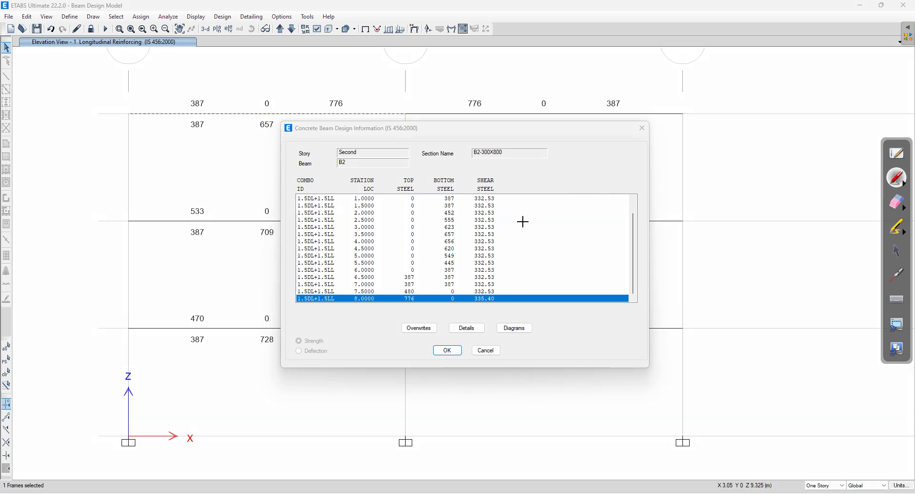
{"action": "mouse_move", "coordinate": [381, 171]}
{"action": "left_mouse_down"}
{"action": "mouse_move", "coordinate": [356, 174]}
{"action": "mouse_move", "coordinate": [345, 206]}
{"action": "mouse_move", "coordinate": [355, 318]}
{"action": "mouse_move", "coordinate": [386, 292]}
{"action": "mouse_move", "coordinate": [380, 169]}
{"action": "left_mouse_up"}
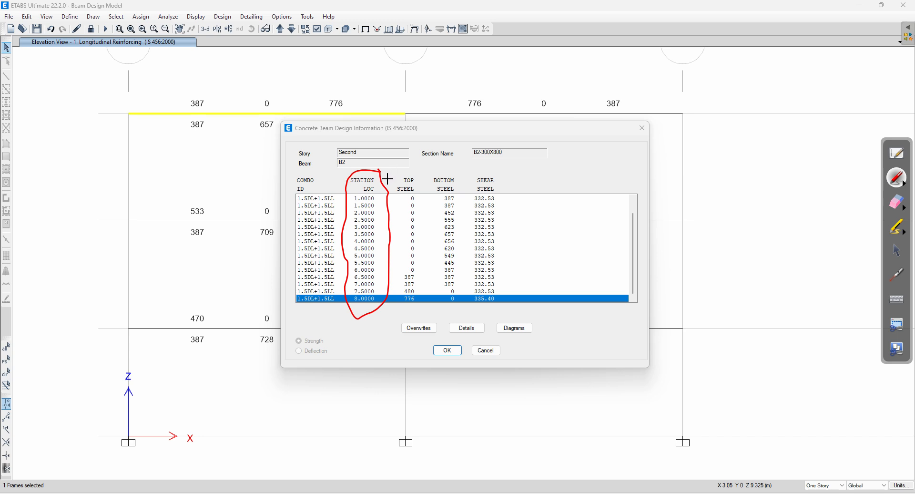
{"action": "mouse_move", "coordinate": [365, 165]}
{"action": "left_mouse_down"}
{"action": "mouse_move", "coordinate": [380, 147]}
{"action": "mouse_move", "coordinate": [383, 154]}
{"action": "left_mouse_up"}
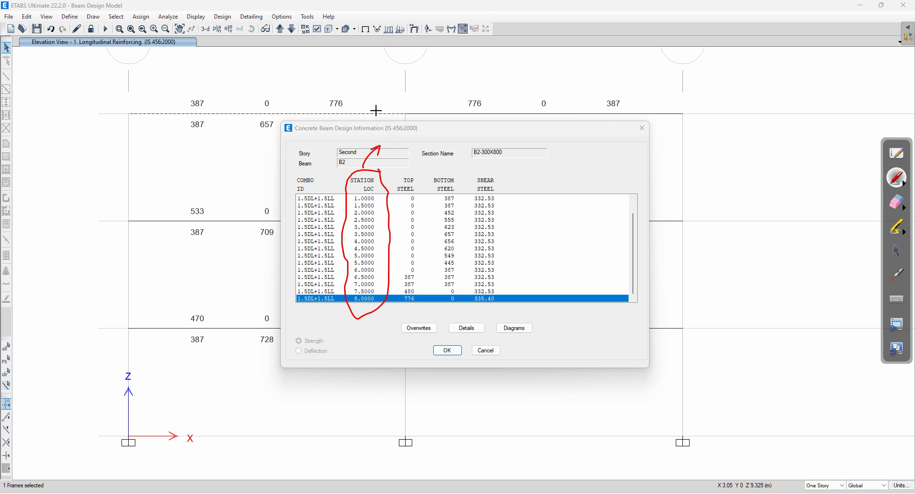
{"action": "left_click_drag", "start_coordinate": [381, 127], "coordinate": [388, 118]}
{"action": "left_click_drag", "start_coordinate": [443, 89], "coordinate": [504, 51]}
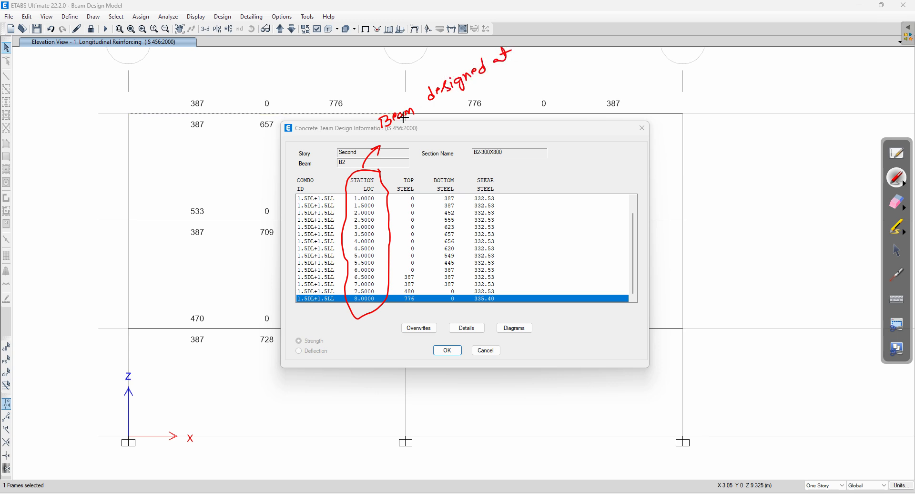
{"action": "mouse_move", "coordinate": [437, 112]}
{"action": "left_mouse_down"}
{"action": "mouse_move", "coordinate": [455, 111]}
{"action": "mouse_move", "coordinate": [533, 53]}
{"action": "mouse_move", "coordinate": [558, 52]}
{"action": "left_mouse_up"}
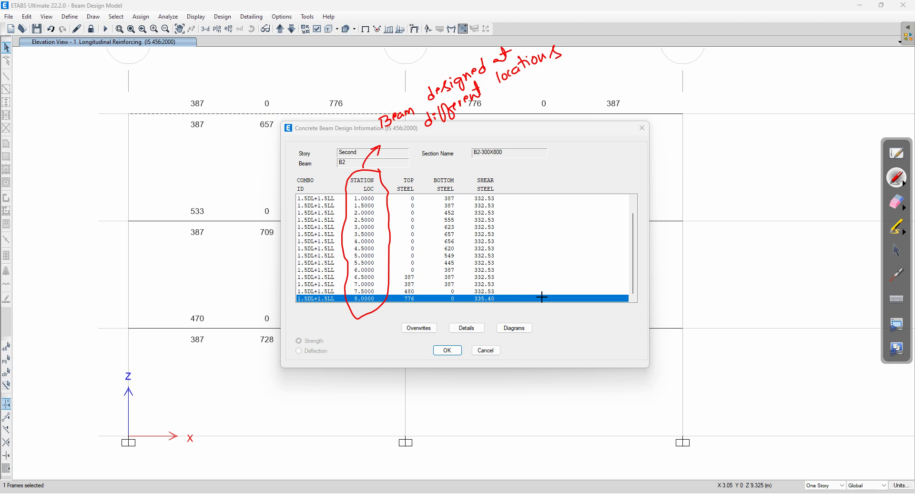
Step: Arrow the last row as the maximum longitudinal steel row highlighted, circling its 776 value
{"action": "left_click_drag", "start_coordinate": [543, 299], "coordinate": [567, 279]}
{"action": "mouse_move", "coordinate": [556, 264]}
{"action": "left_mouse_down"}
{"action": "mouse_move", "coordinate": [674, 224]}
{"action": "mouse_move", "coordinate": [725, 237]}
{"action": "mouse_move", "coordinate": [738, 220]}
{"action": "left_mouse_up"}
{"action": "mouse_move", "coordinate": [564, 264]}
{"action": "left_mouse_down"}
{"action": "mouse_move", "coordinate": [567, 276]}
{"action": "mouse_move", "coordinate": [602, 270]}
{"action": "mouse_move", "coordinate": [689, 232]}
{"action": "mouse_move", "coordinate": [713, 247]}
{"action": "mouse_move", "coordinate": [747, 222]}
{"action": "mouse_move", "coordinate": [786, 229]}
{"action": "left_mouse_up"}
{"action": "mouse_move", "coordinate": [665, 265]}
{"action": "left_mouse_down"}
{"action": "mouse_move", "coordinate": [673, 282]}
{"action": "mouse_move", "coordinate": [695, 275]}
{"action": "left_mouse_up"}
{"action": "mouse_move", "coordinate": [693, 263]}
{"action": "left_mouse_down"}
{"action": "mouse_move", "coordinate": [719, 271]}
{"action": "mouse_move", "coordinate": [738, 249]}
{"action": "mouse_move", "coordinate": [756, 259]}
{"action": "left_mouse_up"}
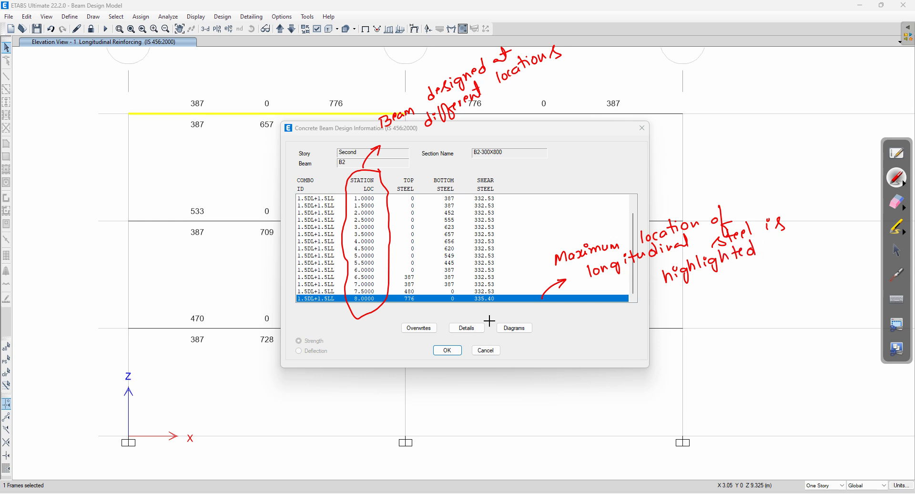
{"action": "mouse_move", "coordinate": [419, 292]}
{"action": "left_mouse_down"}
{"action": "mouse_move", "coordinate": [400, 296]}
{"action": "mouse_move", "coordinate": [404, 308]}
{"action": "mouse_move", "coordinate": [427, 303]}
{"action": "mouse_move", "coordinate": [419, 291]}
{"action": "left_mouse_up"}
Step: Erase the dialog notes and cancel the B2 design information dialog
{"action": "left_click", "coordinate": [899, 212]}
{"action": "mouse_move", "coordinate": [864, 207]}
{"action": "left_mouse_down"}
{"action": "mouse_move", "coordinate": [668, 280]}
{"action": "mouse_move", "coordinate": [521, 259]}
{"action": "mouse_move", "coordinate": [473, 325]}
{"action": "mouse_move", "coordinate": [369, 308]}
{"action": "mouse_move", "coordinate": [367, 103]}
{"action": "mouse_move", "coordinate": [398, 252]}
{"action": "mouse_move", "coordinate": [510, 67]}
{"action": "mouse_move", "coordinate": [500, 62]}
{"action": "mouse_move", "coordinate": [419, 124]}
{"action": "mouse_move", "coordinate": [374, 267]}
{"action": "mouse_move", "coordinate": [460, 234]}
{"action": "left_mouse_up"}
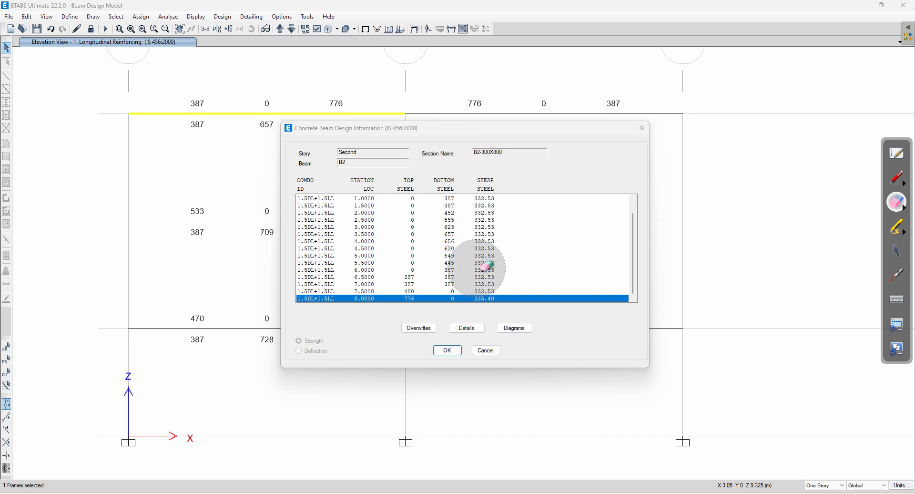
{"action": "left_click", "coordinate": [898, 250]}
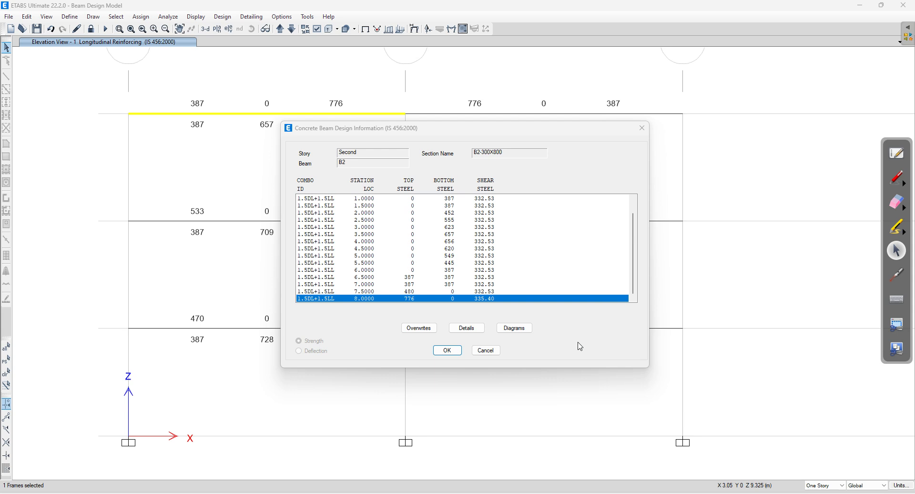
{"action": "left_click", "coordinate": [486, 351]}
{"action": "mouse_move", "coordinate": [509, 114]}
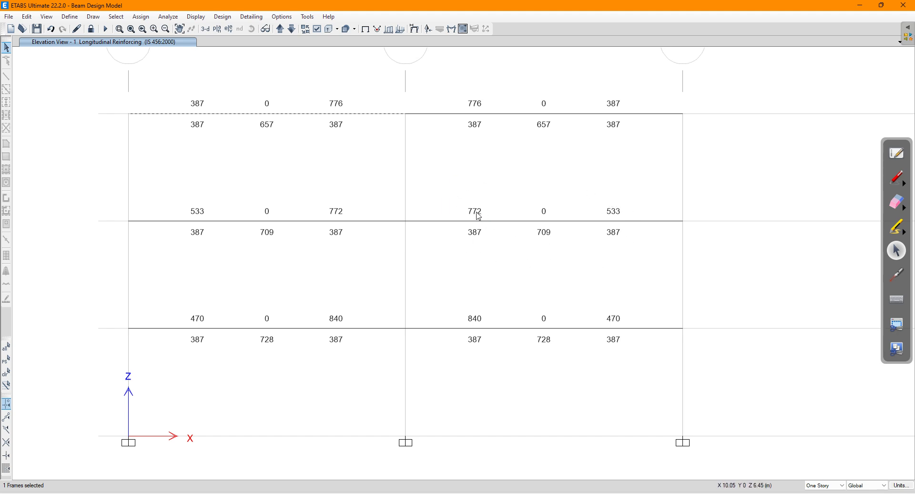
Step: Check and close the design information for beam B14 and the ground-storey beam B2
{"action": "left_click", "coordinate": [506, 220]}
{"action": "right_click", "coordinate": [508, 223]}
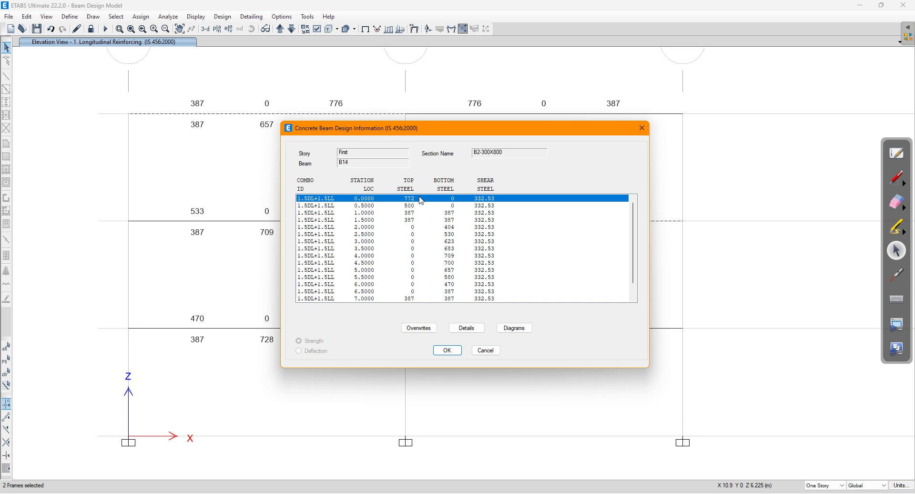
{"action": "left_click", "coordinate": [487, 350]}
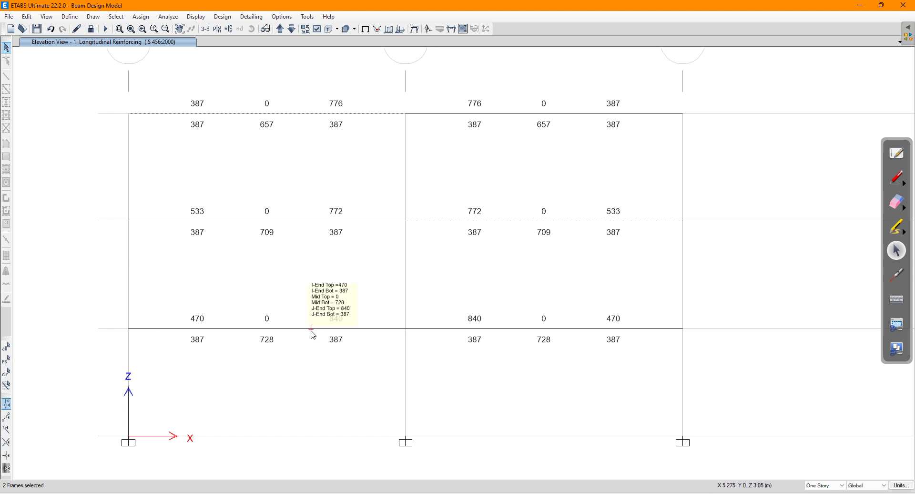
{"action": "mouse_move", "coordinate": [316, 330]}
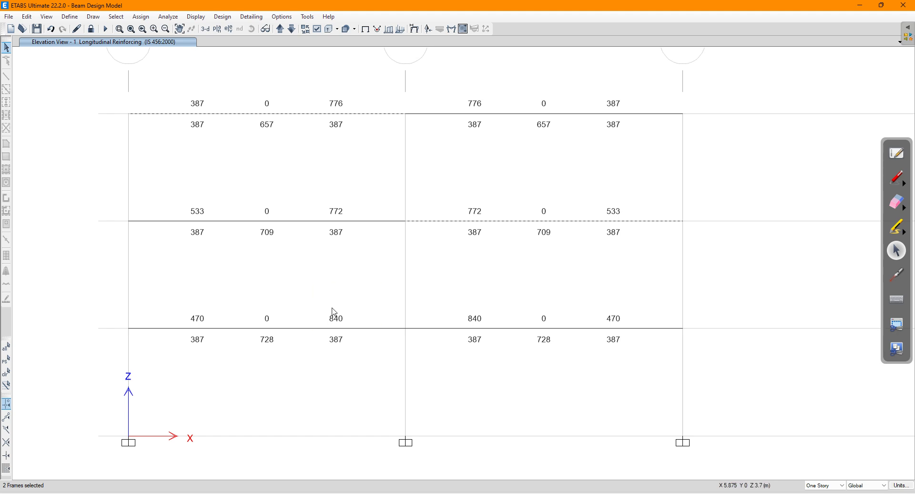
{"action": "left_click", "coordinate": [301, 329]}
{"action": "right_click", "coordinate": [301, 330]}
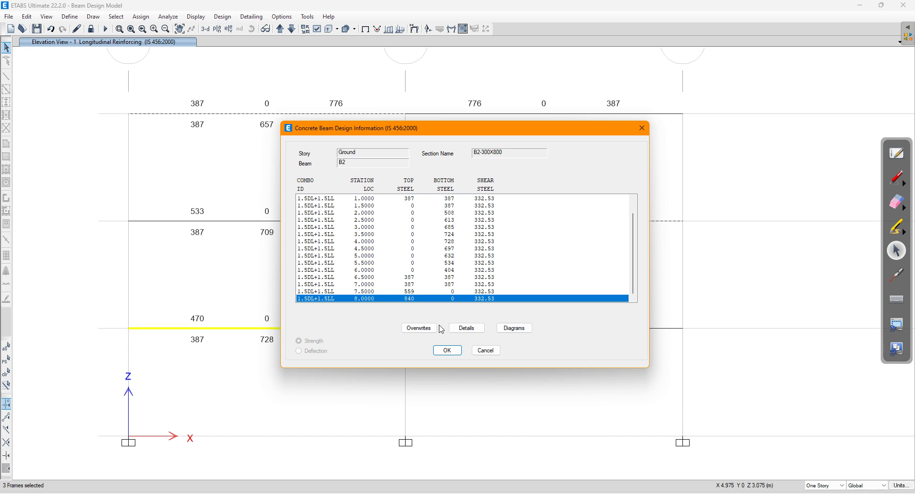
{"action": "left_click", "coordinate": [445, 351]}
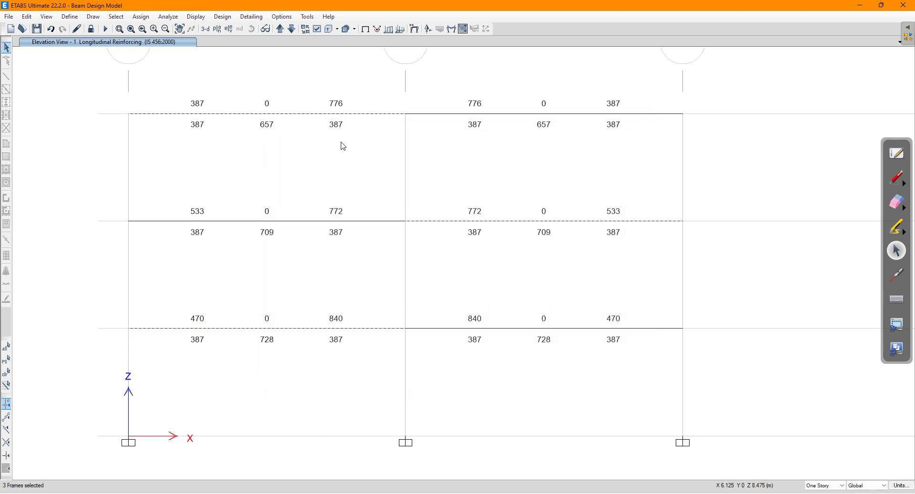
Step: Reopen the design information for the top-left beam B2 on storey Second
{"action": "right_click", "coordinate": [364, 117]}
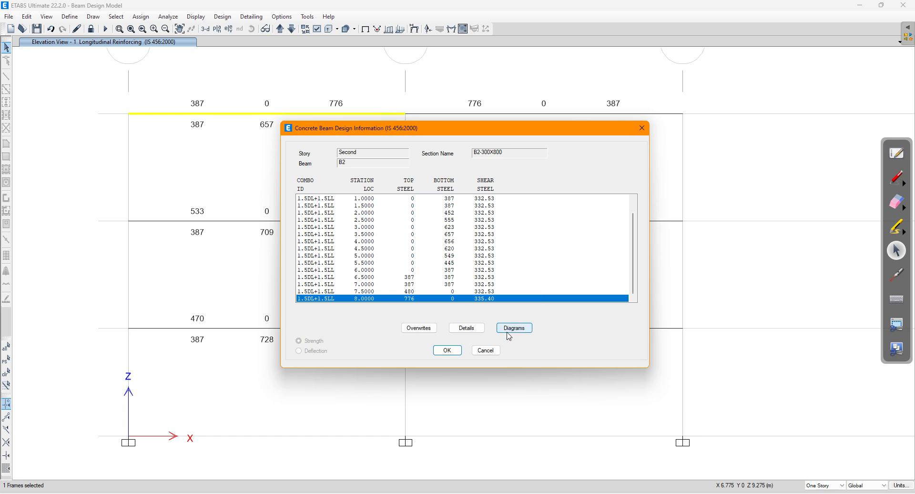
{"action": "left_click", "coordinate": [485, 351]}
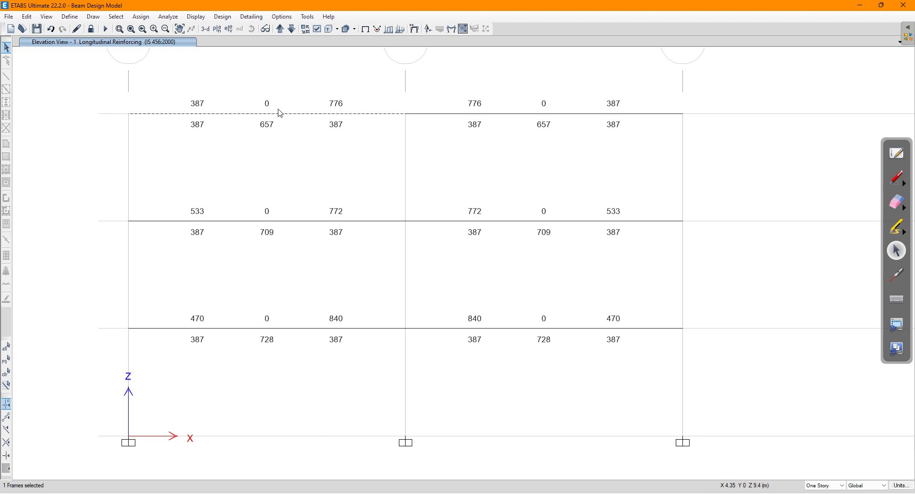
{"action": "mouse_move", "coordinate": [292, 113]}
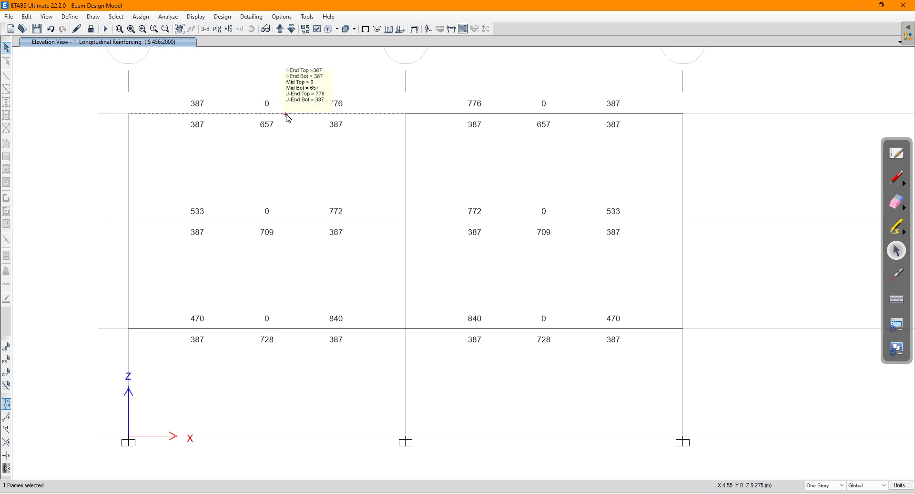
{"action": "right_click", "coordinate": [287, 115]}
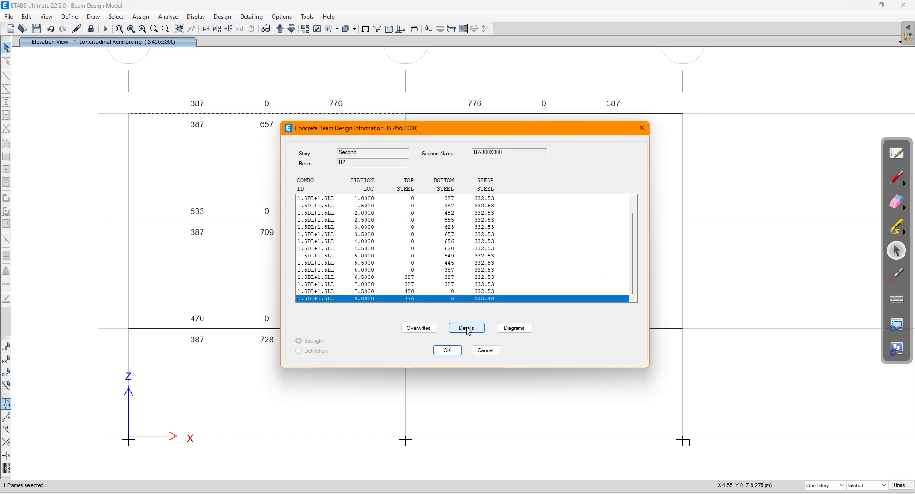
Step: Open B2's design details report maximized on the Flexural Details page
{"action": "left_click", "coordinate": [469, 329]}
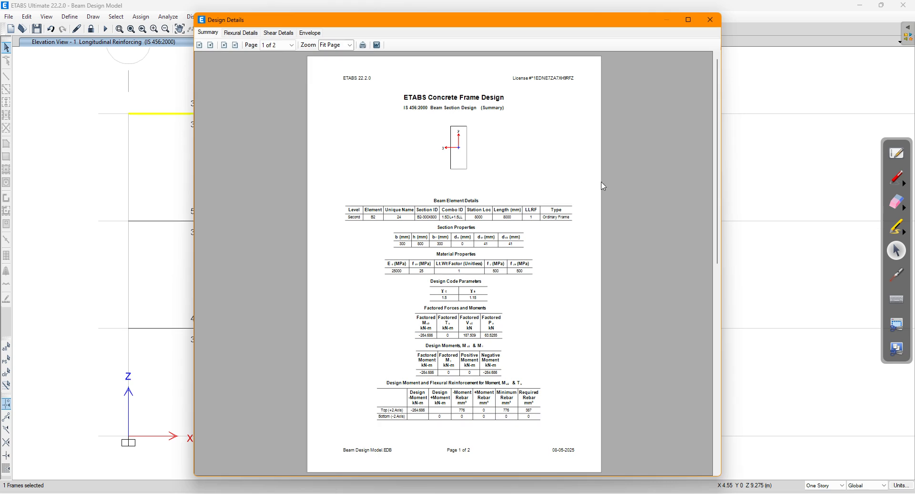
{"action": "left_click", "coordinate": [689, 23]}
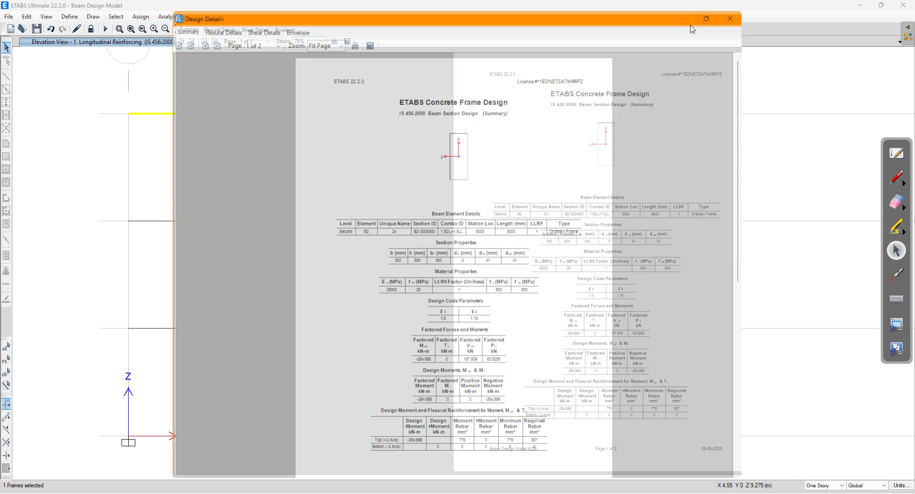
{"action": "scroll", "coordinate": [555, 223], "scroll_direction": "up", "scroll_amount": 3}
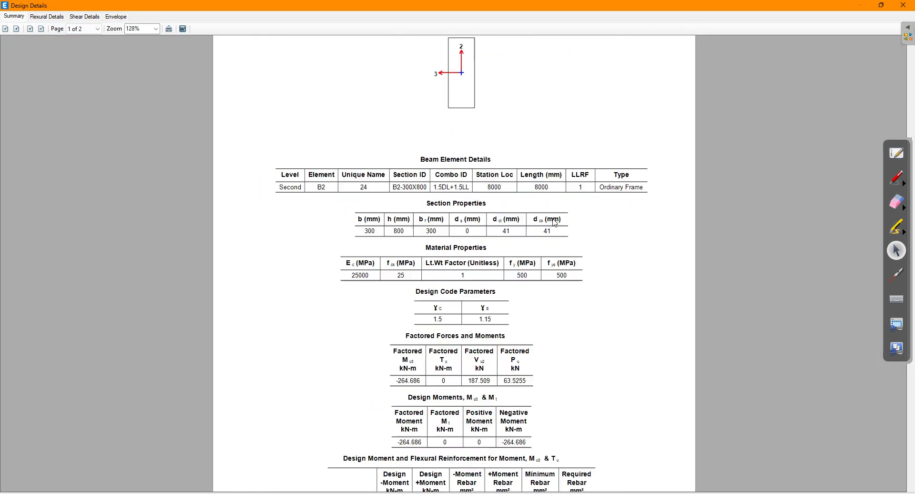
{"action": "scroll", "coordinate": [555, 222], "scroll_direction": "up", "scroll_amount": 5}
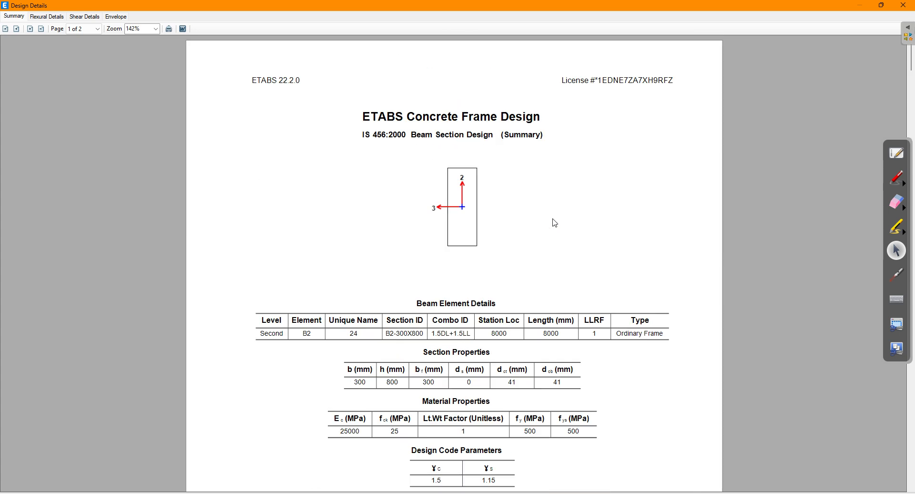
{"action": "scroll", "coordinate": [555, 223], "scroll_direction": "up", "scroll_amount": 2}
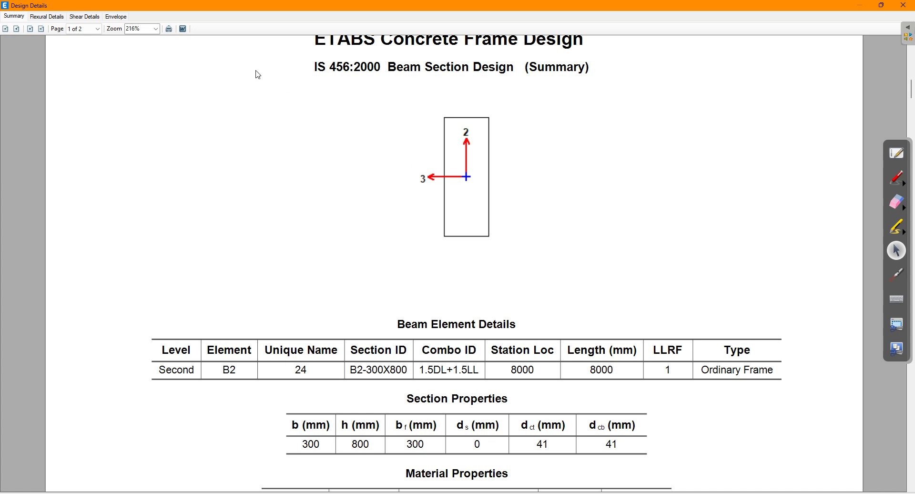
{"action": "left_click", "coordinate": [47, 17]}
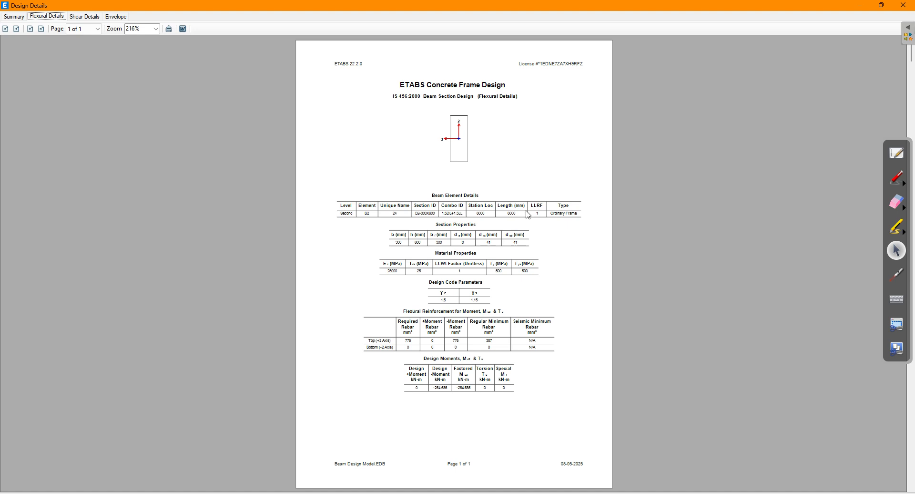
{"action": "scroll", "coordinate": [534, 176], "scroll_direction": "up", "scroll_amount": 3}
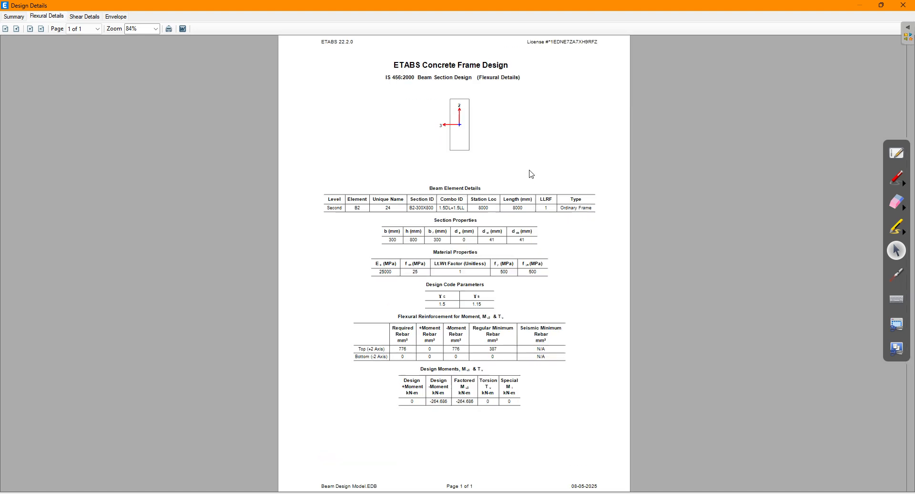
{"action": "scroll", "coordinate": [537, 178], "scroll_direction": "up", "scroll_amount": 3}
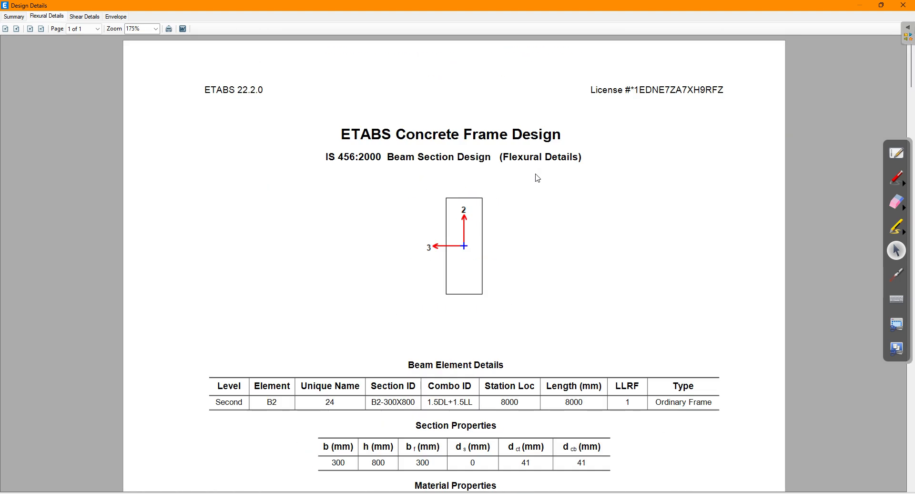
Step: Underline Flexural Details in red, then erase it and leave annotation mode
{"action": "left_click", "coordinate": [896, 176]}
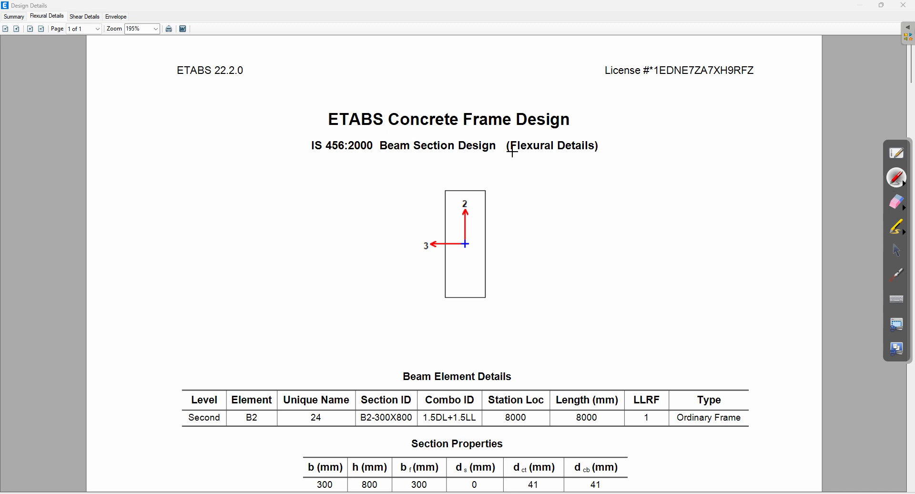
{"action": "mouse_move", "coordinate": [546, 155]}
{"action": "left_mouse_down"}
{"action": "mouse_move", "coordinate": [654, 136]}
{"action": "mouse_move", "coordinate": [681, 141]}
{"action": "mouse_move", "coordinate": [675, 156]}
{"action": "mouse_move", "coordinate": [742, 128]}
{"action": "left_mouse_up"}
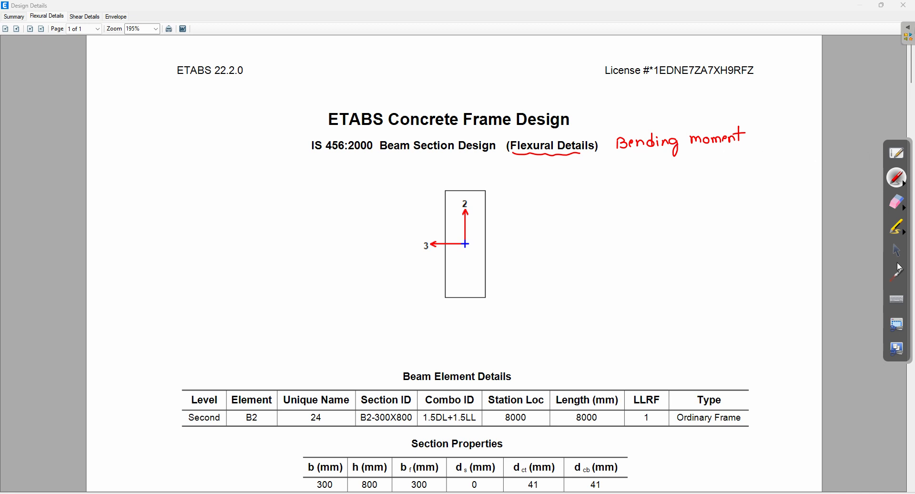
{"action": "left_click", "coordinate": [898, 202]}
{"action": "mouse_move", "coordinate": [537, 176]}
{"action": "left_mouse_down"}
{"action": "mouse_move", "coordinate": [576, 151]}
{"action": "mouse_move", "coordinate": [760, 128]}
{"action": "left_mouse_up"}
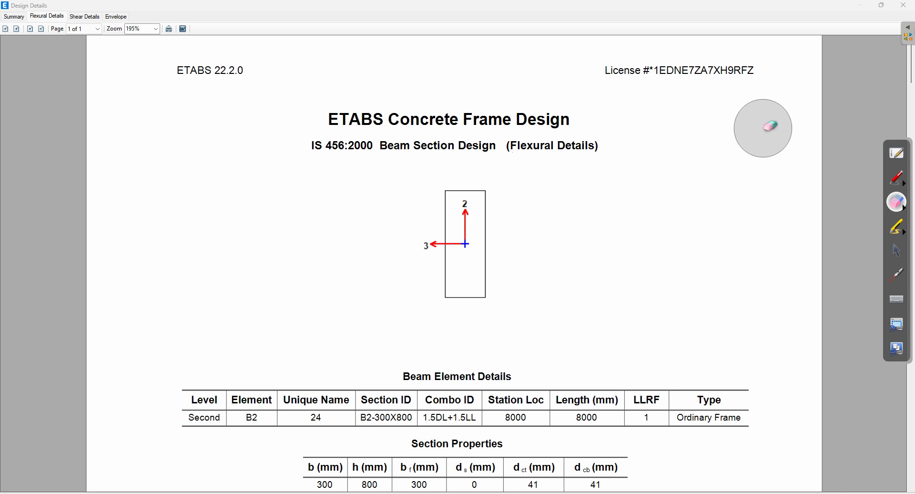
{"action": "left_click", "coordinate": [898, 250]}
Step: Underline IS 456:2000 and circle the Level value, noting 'Second Floor'
{"action": "left_click_drag", "start_coordinate": [913, 64], "coordinate": [914, 143]}
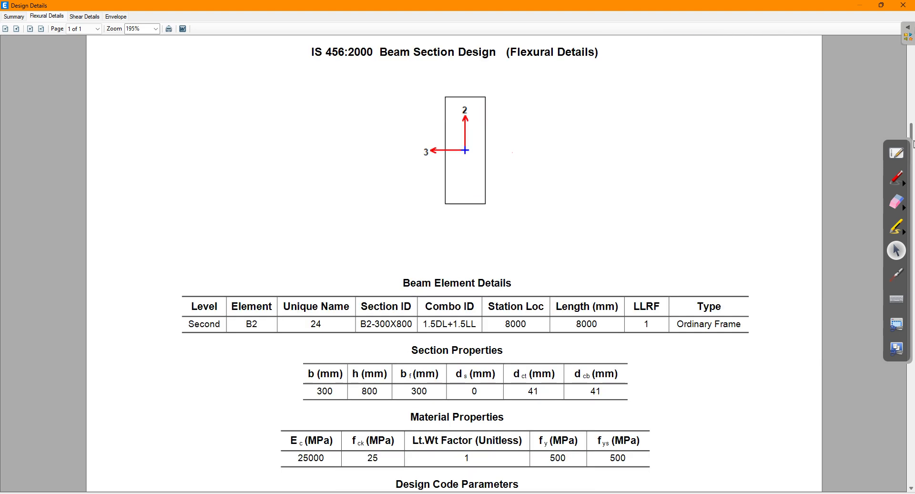
{"action": "left_click", "coordinate": [898, 178]}
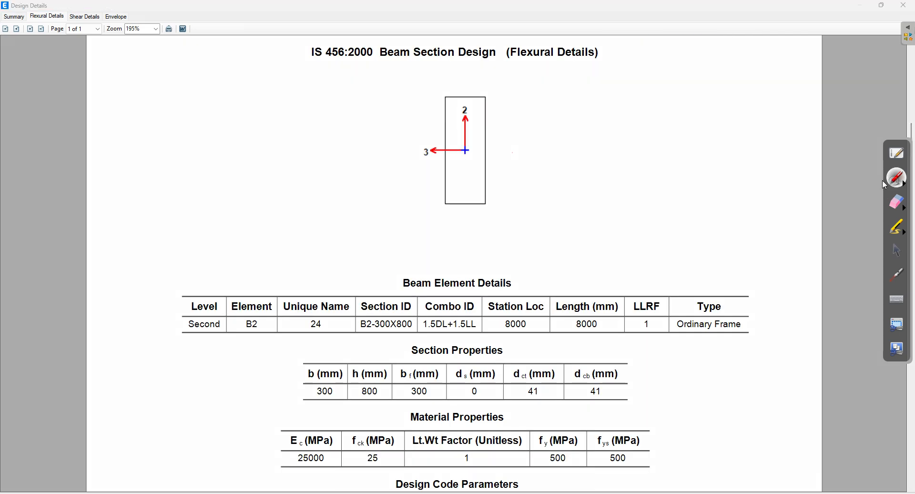
{"action": "left_click_drag", "start_coordinate": [312, 59], "coordinate": [377, 62]}
{"action": "mouse_move", "coordinate": [199, 290]}
{"action": "left_mouse_down"}
{"action": "mouse_move", "coordinate": [172, 312]}
{"action": "mouse_move", "coordinate": [204, 339]}
{"action": "mouse_move", "coordinate": [224, 301]}
{"action": "mouse_move", "coordinate": [191, 295]}
{"action": "left_mouse_up"}
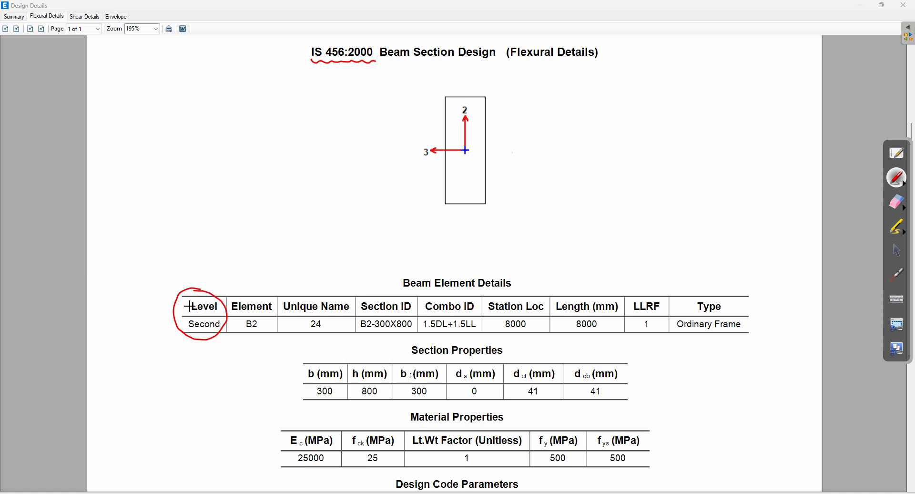
{"action": "mouse_move", "coordinate": [143, 256]}
{"action": "left_mouse_down"}
{"action": "mouse_move", "coordinate": [178, 248]}
{"action": "mouse_move", "coordinate": [155, 284]}
{"action": "mouse_move", "coordinate": [190, 261]}
{"action": "left_mouse_up"}
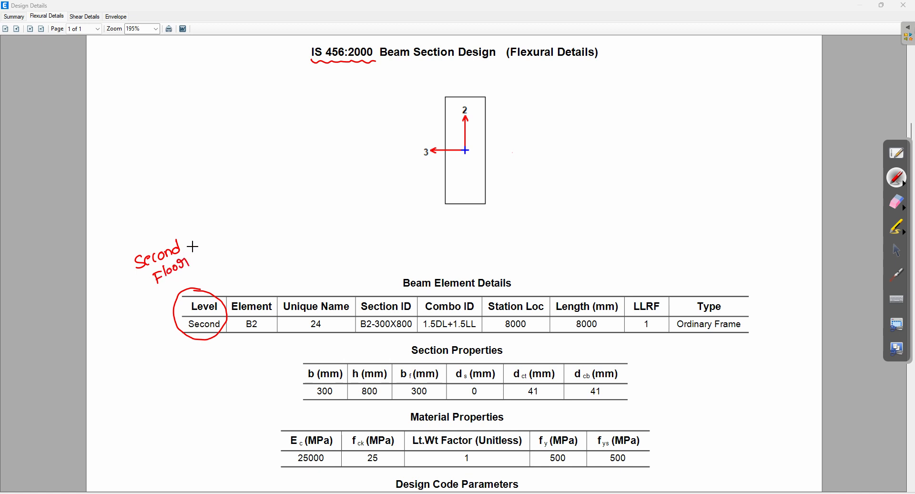
Step: Circle Section ID as 'Beam Size' and Combo ID as 'Governing load combination for design'
{"action": "mouse_move", "coordinate": [396, 292]}
{"action": "left_mouse_down"}
{"action": "mouse_move", "coordinate": [375, 286]}
{"action": "mouse_move", "coordinate": [357, 312]}
{"action": "mouse_move", "coordinate": [391, 336]}
{"action": "mouse_move", "coordinate": [417, 313]}
{"action": "mouse_move", "coordinate": [394, 292]}
{"action": "left_mouse_up"}
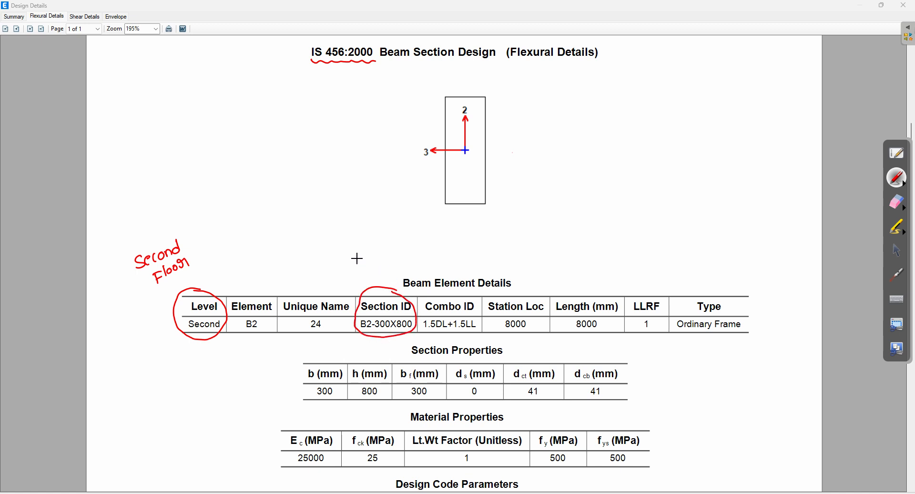
{"action": "mouse_move", "coordinate": [354, 257]}
{"action": "left_mouse_down"}
{"action": "mouse_move", "coordinate": [392, 249]}
{"action": "mouse_move", "coordinate": [364, 263]}
{"action": "mouse_move", "coordinate": [386, 269]}
{"action": "mouse_move", "coordinate": [395, 261]}
{"action": "left_mouse_up"}
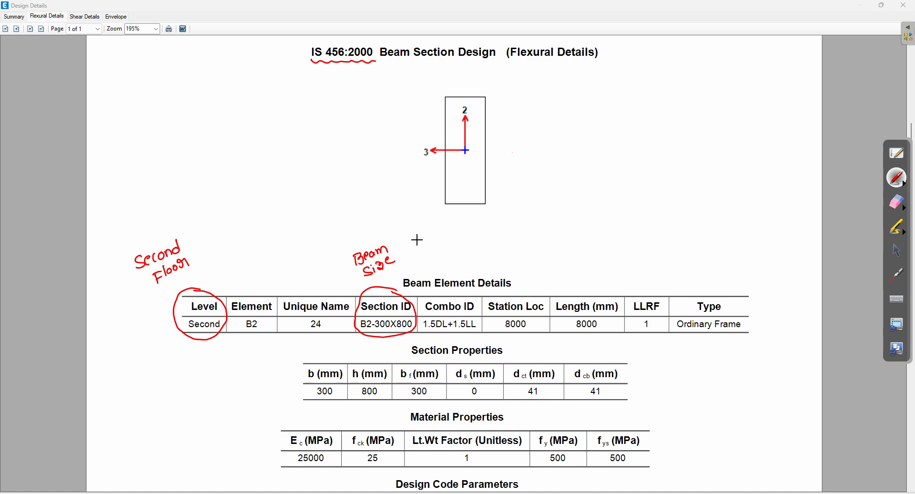
{"action": "mouse_move", "coordinate": [476, 295]}
{"action": "left_mouse_down"}
{"action": "mouse_move", "coordinate": [423, 305]}
{"action": "mouse_move", "coordinate": [428, 335]}
{"action": "mouse_move", "coordinate": [475, 333]}
{"action": "mouse_move", "coordinate": [481, 296]}
{"action": "mouse_move", "coordinate": [472, 292]}
{"action": "left_mouse_up"}
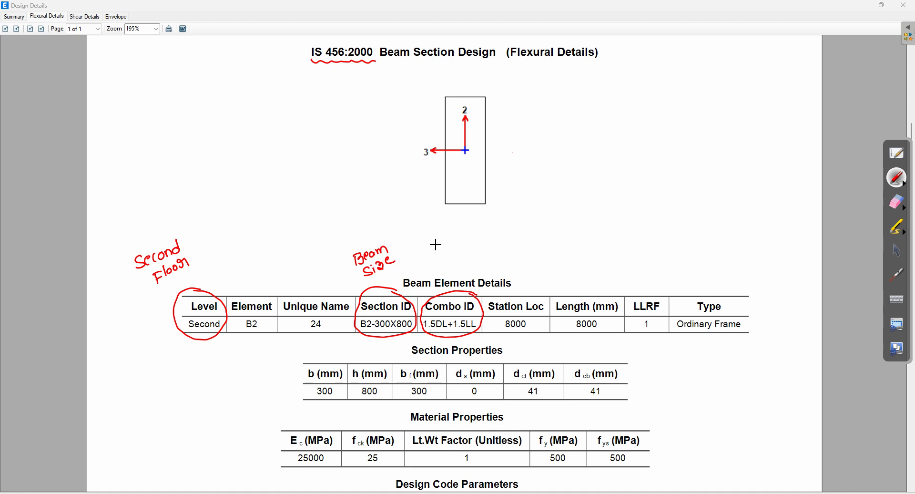
{"action": "mouse_move", "coordinate": [443, 288]}
{"action": "left_mouse_down"}
{"action": "mouse_move", "coordinate": [439, 265]}
{"action": "mouse_move", "coordinate": [456, 250]}
{"action": "mouse_move", "coordinate": [460, 257]}
{"action": "left_mouse_up"}
{"action": "mouse_move", "coordinate": [456, 226]}
{"action": "left_mouse_down"}
{"action": "mouse_move", "coordinate": [547, 195]}
{"action": "mouse_move", "coordinate": [558, 178]}
{"action": "left_mouse_up"}
{"action": "mouse_move", "coordinate": [474, 232]}
{"action": "left_mouse_down"}
{"action": "mouse_move", "coordinate": [490, 236]}
{"action": "mouse_move", "coordinate": [523, 211]}
{"action": "mouse_move", "coordinate": [547, 210]}
{"action": "mouse_move", "coordinate": [593, 174]}
{"action": "mouse_move", "coordinate": [640, 165]}
{"action": "left_mouse_up"}
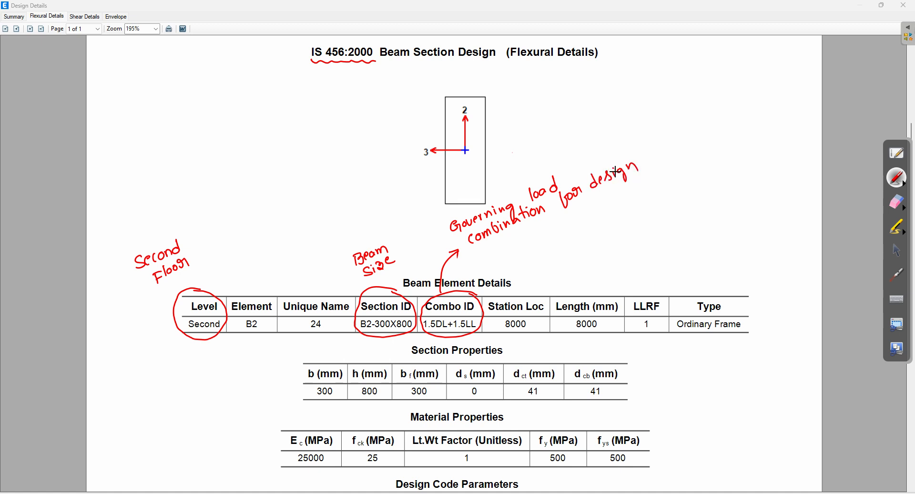
Step: Circle Length 8000 as 'Total length of Beam' and LLRF 1 as 'NO LLRF'
{"action": "mouse_move", "coordinate": [620, 287]}
{"action": "left_mouse_down"}
{"action": "mouse_move", "coordinate": [567, 289]}
{"action": "mouse_move", "coordinate": [555, 331]}
{"action": "mouse_move", "coordinate": [619, 329]}
{"action": "mouse_move", "coordinate": [623, 292]}
{"action": "mouse_move", "coordinate": [612, 286]}
{"action": "left_mouse_up"}
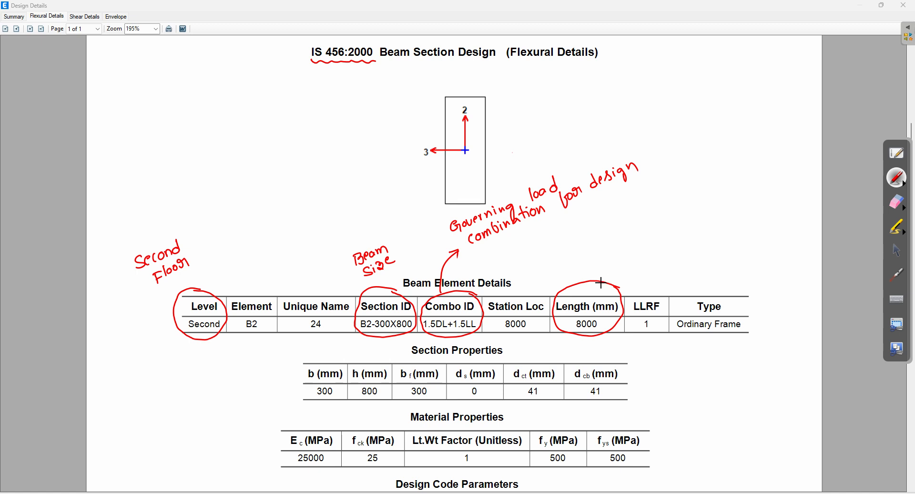
{"action": "mouse_move", "coordinate": [572, 286]}
{"action": "left_mouse_down"}
{"action": "mouse_move", "coordinate": [586, 256]}
{"action": "mouse_move", "coordinate": [583, 224]}
{"action": "mouse_move", "coordinate": [608, 210]}
{"action": "mouse_move", "coordinate": [642, 217]}
{"action": "mouse_move", "coordinate": [661, 202]}
{"action": "left_mouse_up"}
{"action": "left_click_drag", "start_coordinate": [598, 237], "coordinate": [662, 217]}
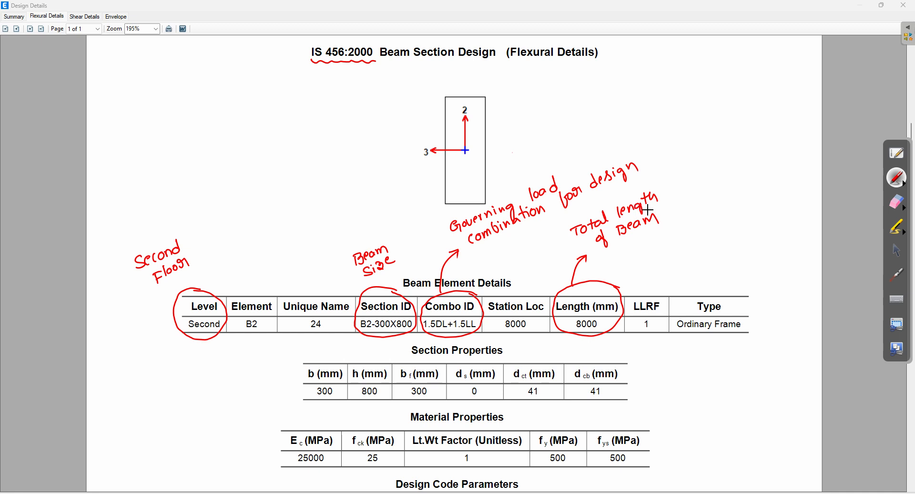
{"action": "mouse_move", "coordinate": [657, 290]}
{"action": "left_mouse_down"}
{"action": "mouse_move", "coordinate": [637, 291]}
{"action": "mouse_move", "coordinate": [625, 326]}
{"action": "mouse_move", "coordinate": [659, 336]}
{"action": "mouse_move", "coordinate": [677, 267]}
{"action": "mouse_move", "coordinate": [667, 238]}
{"action": "mouse_move", "coordinate": [704, 240]}
{"action": "mouse_move", "coordinate": [725, 221]}
{"action": "left_mouse_up"}
{"action": "left_click_drag", "start_coordinate": [715, 228], "coordinate": [722, 228]}
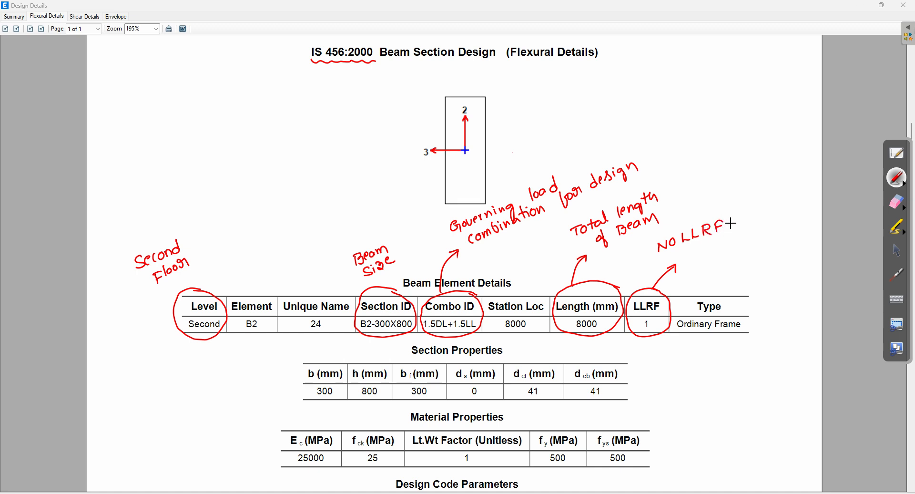
Step: Circle Type Ordinary Frame with notes IS 456:2000 and Ductile, and write IS 13920 under the title
{"action": "mouse_move", "coordinate": [737, 290]}
{"action": "left_mouse_down"}
{"action": "mouse_move", "coordinate": [685, 295]}
{"action": "mouse_move", "coordinate": [671, 326]}
{"action": "mouse_move", "coordinate": [722, 344]}
{"action": "mouse_move", "coordinate": [762, 310]}
{"action": "mouse_move", "coordinate": [723, 286]}
{"action": "left_mouse_up"}
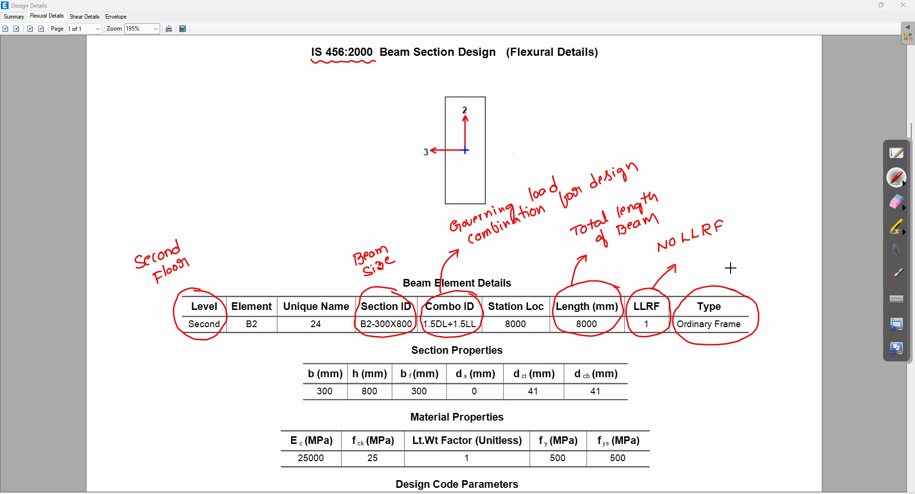
{"action": "mouse_move", "coordinate": [730, 270]}
{"action": "left_mouse_down"}
{"action": "mouse_move", "coordinate": [729, 277]}
{"action": "mouse_move", "coordinate": [803, 251]}
{"action": "mouse_move", "coordinate": [815, 257]}
{"action": "left_mouse_up"}
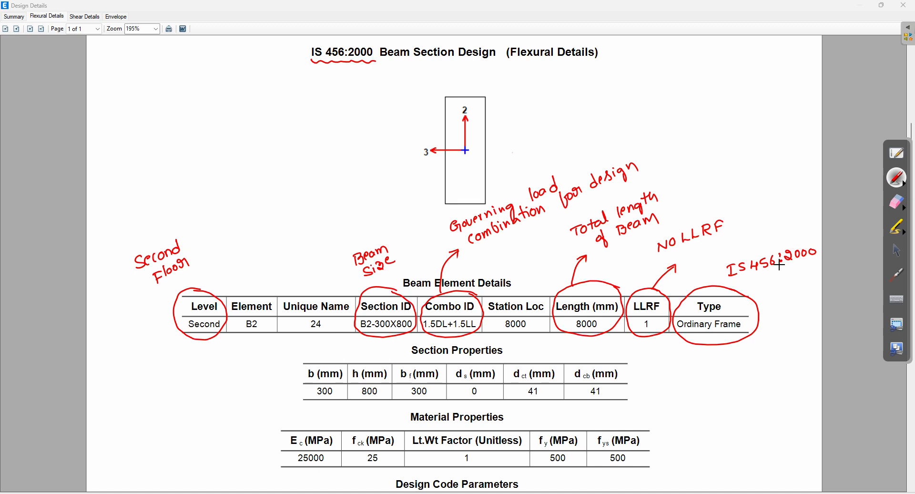
{"action": "mouse_move", "coordinate": [708, 353]}
{"action": "left_mouse_down"}
{"action": "mouse_move", "coordinate": [734, 362]}
{"action": "mouse_move", "coordinate": [764, 340]}
{"action": "left_mouse_up"}
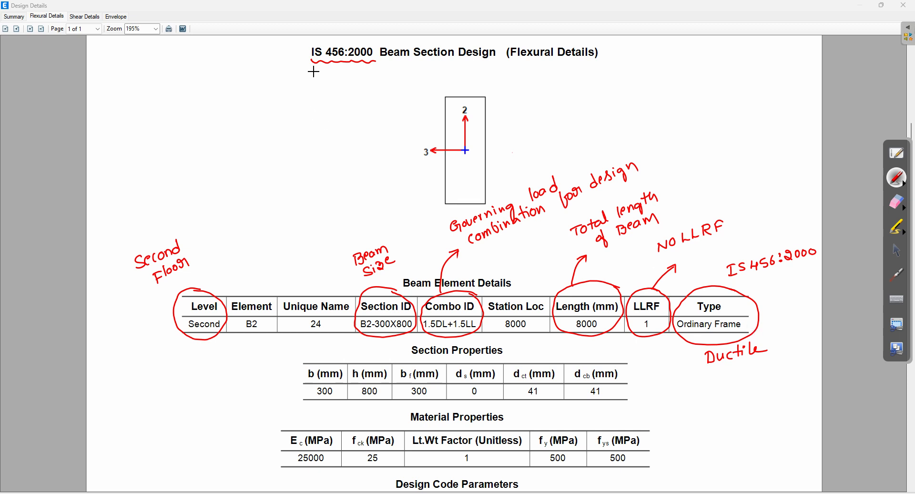
{"action": "left_click_drag", "start_coordinate": [312, 71], "coordinate": [371, 71]}
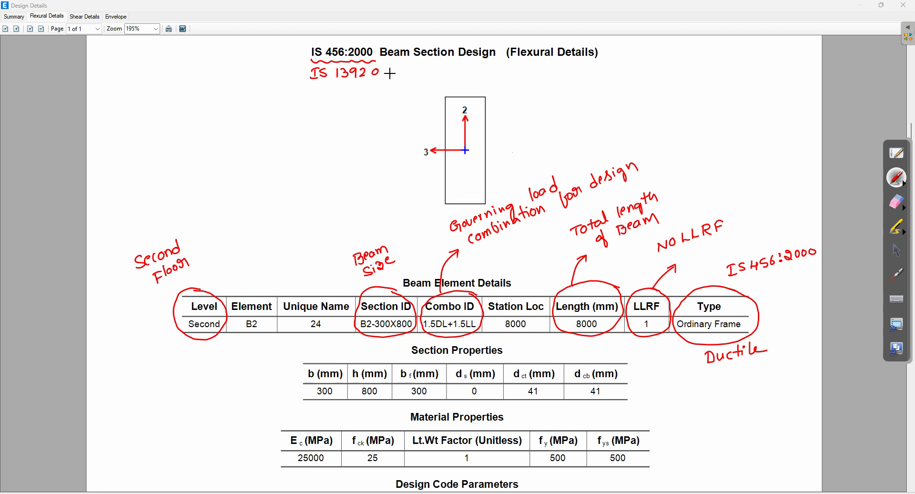
Step: Arrow b 300 as 'width of Beam' and h 800 as 'Depth of Beam' in red
{"action": "mouse_move", "coordinate": [273, 384]}
{"action": "left_mouse_down"}
{"action": "mouse_move", "coordinate": [308, 385]}
{"action": "mouse_move", "coordinate": [284, 390]}
{"action": "mouse_move", "coordinate": [284, 380]}
{"action": "left_mouse_up"}
{"action": "mouse_move", "coordinate": [210, 378]}
{"action": "left_mouse_down"}
{"action": "mouse_move", "coordinate": [236, 376]}
{"action": "mouse_move", "coordinate": [241, 367]}
{"action": "mouse_move", "coordinate": [255, 376]}
{"action": "left_mouse_up"}
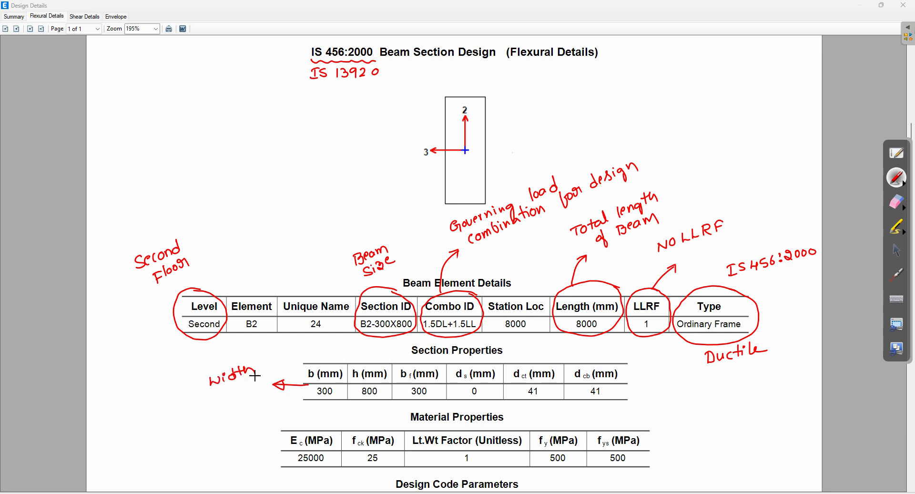
{"action": "left_click_drag", "start_coordinate": [211, 400], "coordinate": [265, 385]}
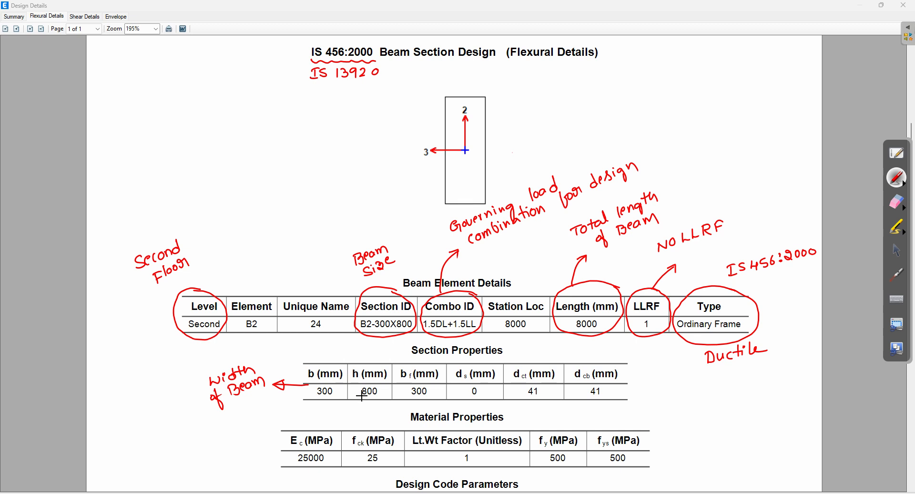
{"action": "mouse_move", "coordinate": [361, 394]}
{"action": "left_mouse_down"}
{"action": "mouse_move", "coordinate": [266, 414]}
{"action": "mouse_move", "coordinate": [268, 421]}
{"action": "left_mouse_up"}
{"action": "mouse_move", "coordinate": [191, 427]}
{"action": "left_mouse_down"}
{"action": "mouse_move", "coordinate": [231, 423]}
{"action": "mouse_move", "coordinate": [217, 444]}
{"action": "mouse_move", "coordinate": [223, 429]}
{"action": "mouse_move", "coordinate": [254, 431]}
{"action": "left_mouse_up"}
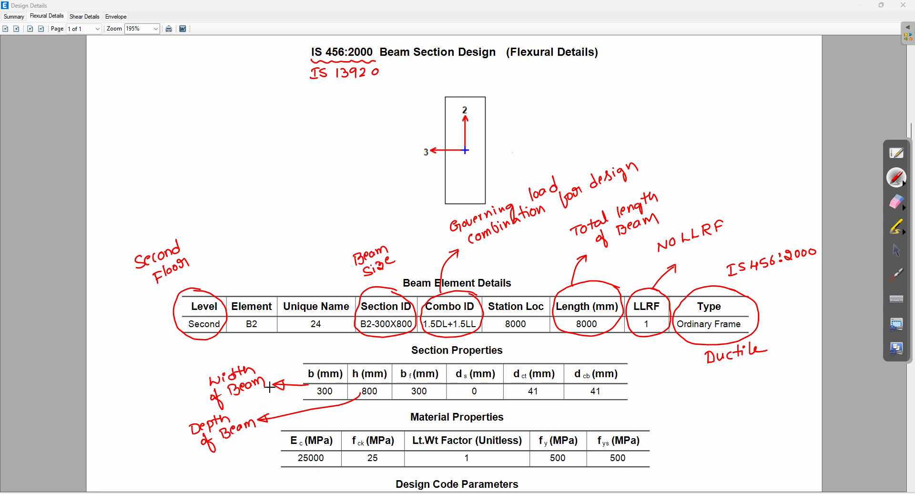
Step: Erase every red note, circle and arrow from the report page
{"action": "left_click", "coordinate": [899, 208]}
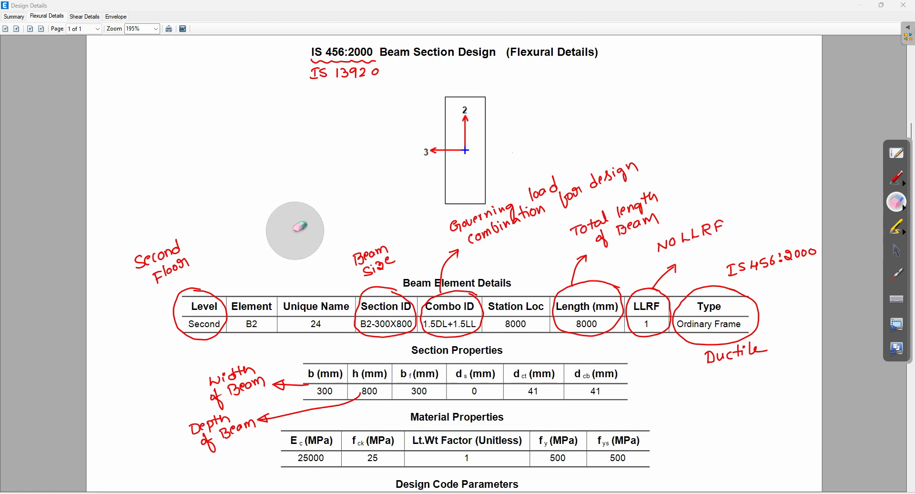
{"action": "left_click_drag", "start_coordinate": [302, 57], "coordinate": [358, 65]}
{"action": "mouse_move", "coordinate": [204, 204]}
{"action": "left_mouse_down"}
{"action": "mouse_move", "coordinate": [219, 255]}
{"action": "mouse_move", "coordinate": [219, 385]}
{"action": "mouse_move", "coordinate": [196, 442]}
{"action": "mouse_move", "coordinate": [381, 385]}
{"action": "mouse_move", "coordinate": [404, 292]}
{"action": "mouse_move", "coordinate": [489, 318]}
{"action": "mouse_move", "coordinate": [542, 199]}
{"action": "mouse_move", "coordinate": [562, 243]}
{"action": "mouse_move", "coordinate": [641, 289]}
{"action": "mouse_move", "coordinate": [617, 343]}
{"action": "mouse_move", "coordinate": [685, 336]}
{"action": "mouse_move", "coordinate": [725, 286]}
{"action": "mouse_move", "coordinate": [807, 272]}
{"action": "mouse_move", "coordinate": [578, 292]}
{"action": "mouse_move", "coordinate": [860, 242]}
{"action": "left_mouse_up"}
Step: Arrow leftward from the bf header to a handwritten 'width of Flange' label
{"action": "left_click", "coordinate": [899, 179]}
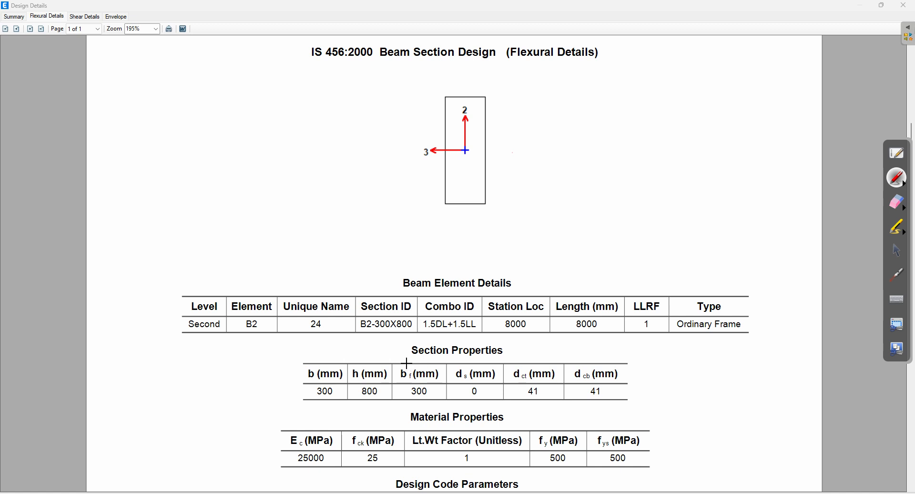
{"action": "mouse_move", "coordinate": [400, 361]}
{"action": "left_mouse_down"}
{"action": "mouse_move", "coordinate": [256, 365]}
{"action": "mouse_move", "coordinate": [268, 368]}
{"action": "left_mouse_up"}
{"action": "mouse_move", "coordinate": [123, 369]}
{"action": "left_mouse_down"}
{"action": "mouse_move", "coordinate": [183, 344]}
{"action": "mouse_move", "coordinate": [180, 365]}
{"action": "left_mouse_up"}
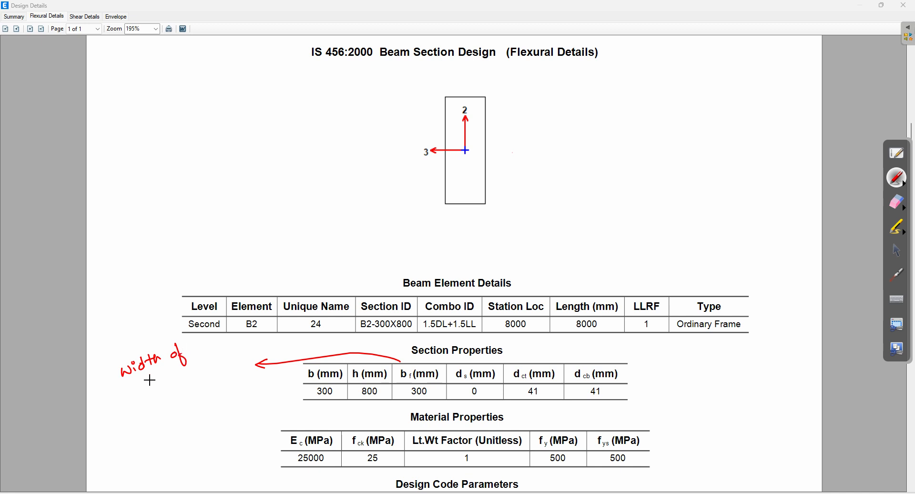
{"action": "left_click_drag", "start_coordinate": [141, 389], "coordinate": [184, 369]}
Step: Sketch a red T-section with bf and slab-depth dimensions, and circle ds noting 'Depth of slab'
{"action": "left_click_drag", "start_coordinate": [592, 90], "coordinate": [671, 86]}
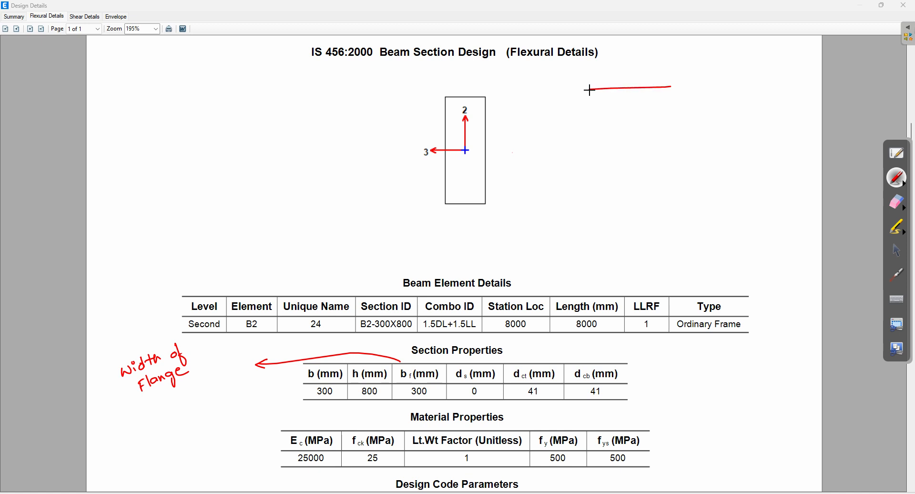
{"action": "mouse_move", "coordinate": [592, 89]}
{"action": "left_mouse_down"}
{"action": "mouse_move", "coordinate": [592, 111]}
{"action": "mouse_move", "coordinate": [623, 109]}
{"action": "mouse_move", "coordinate": [627, 135]}
{"action": "mouse_move", "coordinate": [644, 130]}
{"action": "mouse_move", "coordinate": [644, 106]}
{"action": "mouse_move", "coordinate": [678, 93]}
{"action": "left_mouse_up"}
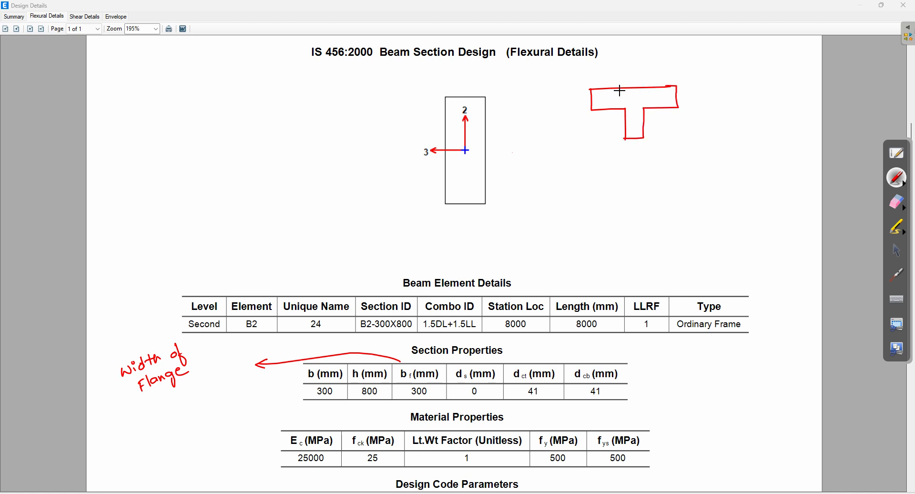
{"action": "left_click_drag", "start_coordinate": [591, 72], "coordinate": [673, 69]}
{"action": "mouse_move", "coordinate": [600, 67]}
{"action": "left_mouse_down"}
{"action": "mouse_move", "coordinate": [596, 76]}
{"action": "mouse_move", "coordinate": [641, 63]}
{"action": "left_mouse_up"}
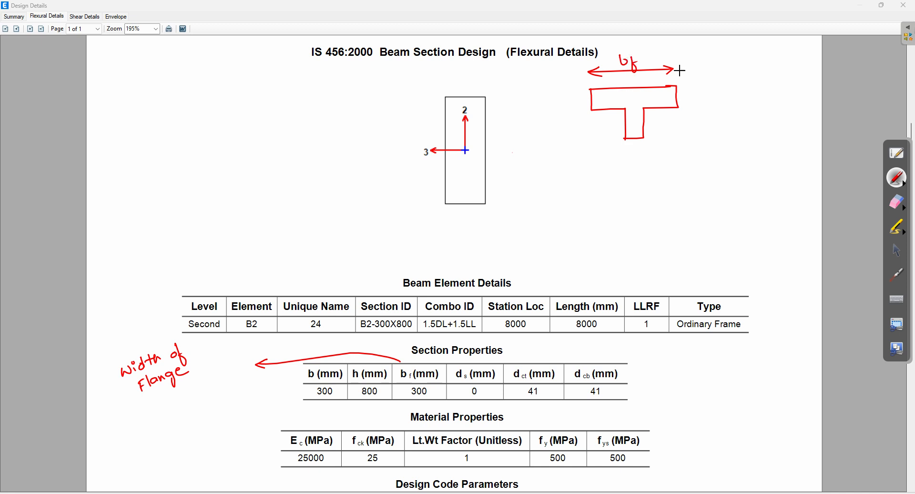
{"action": "left_click_drag", "start_coordinate": [697, 85], "coordinate": [712, 84]}
{"action": "mouse_move", "coordinate": [704, 85]}
{"action": "left_mouse_down"}
{"action": "mouse_move", "coordinate": [699, 110]}
{"action": "mouse_move", "coordinate": [727, 90]}
{"action": "mouse_move", "coordinate": [735, 97]}
{"action": "left_mouse_up"}
{"action": "mouse_move", "coordinate": [465, 366]}
{"action": "left_mouse_down"}
{"action": "mouse_move", "coordinate": [448, 382]}
{"action": "mouse_move", "coordinate": [464, 364]}
{"action": "mouse_move", "coordinate": [532, 349]}
{"action": "mouse_move", "coordinate": [529, 356]}
{"action": "mouse_move", "coordinate": [551, 341]}
{"action": "mouse_move", "coordinate": [555, 349]}
{"action": "left_mouse_up"}
{"action": "left_click_drag", "start_coordinate": [552, 341], "coordinate": [643, 339]}
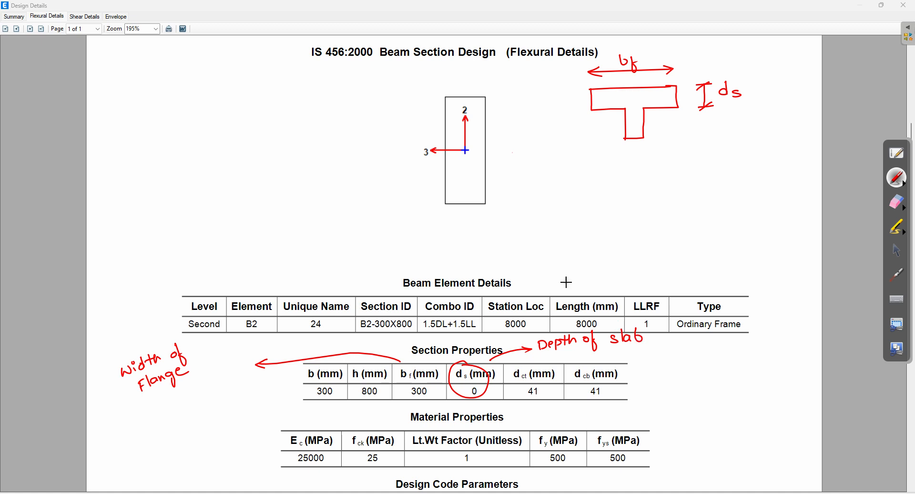
Step: Label the T-sketch's D and b, circle bf 300 and link it to the ds circle
{"action": "mouse_move", "coordinate": [570, 89]}
{"action": "left_mouse_down"}
{"action": "mouse_move", "coordinate": [570, 139]}
{"action": "mouse_move", "coordinate": [578, 136]}
{"action": "left_mouse_up"}
{"action": "mouse_move", "coordinate": [564, 90]}
{"action": "left_mouse_down"}
{"action": "mouse_move", "coordinate": [576, 86]}
{"action": "mouse_move", "coordinate": [545, 117]}
{"action": "left_mouse_up"}
{"action": "left_click_drag", "start_coordinate": [544, 108], "coordinate": [545, 117]}
{"action": "left_click_drag", "start_coordinate": [626, 156], "coordinate": [646, 154]}
{"action": "mouse_move", "coordinate": [639, 151]}
{"action": "left_mouse_down"}
{"action": "mouse_move", "coordinate": [632, 159]}
{"action": "mouse_move", "coordinate": [642, 173]}
{"action": "left_mouse_up"}
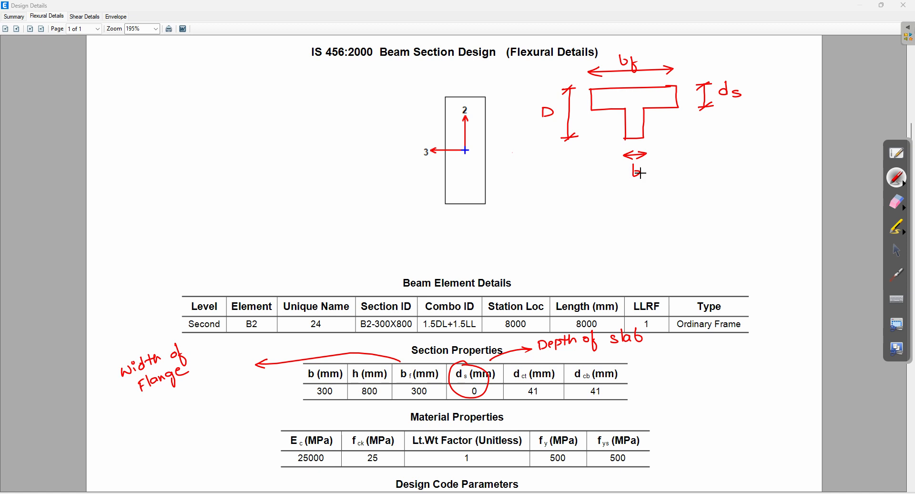
{"action": "mouse_move", "coordinate": [424, 362]}
{"action": "left_mouse_down"}
{"action": "mouse_move", "coordinate": [396, 374]}
{"action": "mouse_move", "coordinate": [439, 395]}
{"action": "mouse_move", "coordinate": [422, 361]}
{"action": "left_mouse_up"}
{"action": "left_click_drag", "start_coordinate": [425, 395], "coordinate": [479, 386]}
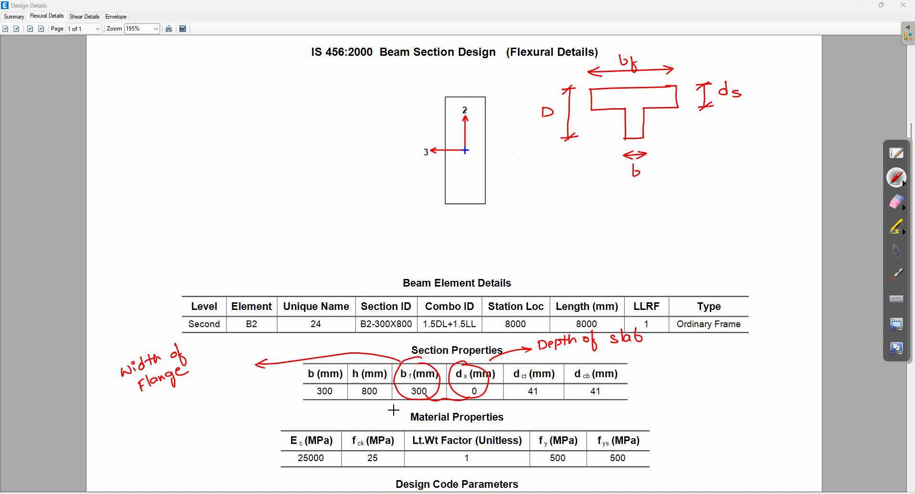
{"action": "left_click_drag", "start_coordinate": [404, 398], "coordinate": [264, 397]}
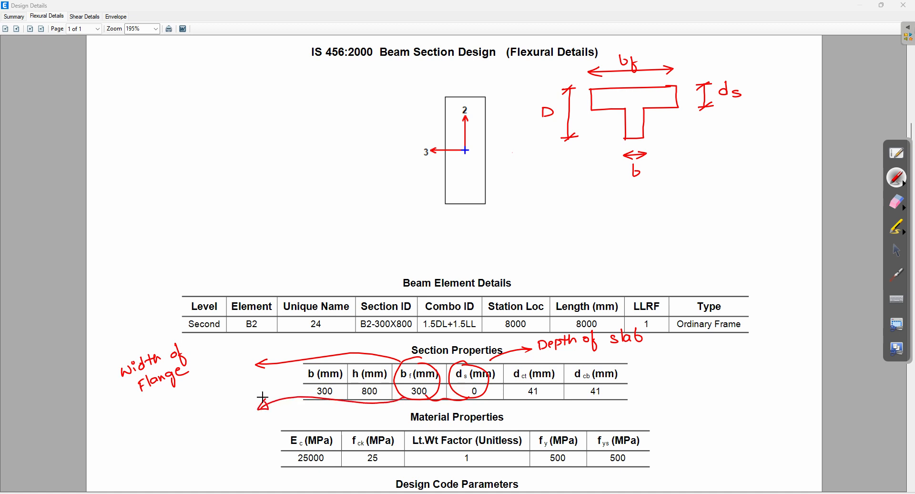
Step: Write LT under the arrow and mark dct/dcb as 'effective Cover to Bottom'
{"action": "mouse_move", "coordinate": [173, 431]}
{"action": "left_mouse_down"}
{"action": "mouse_move", "coordinate": [202, 424]}
{"action": "mouse_move", "coordinate": [208, 406]}
{"action": "left_mouse_up"}
{"action": "mouse_move", "coordinate": [530, 363]}
{"action": "left_mouse_down"}
{"action": "mouse_move", "coordinate": [506, 379]}
{"action": "mouse_move", "coordinate": [528, 362]}
{"action": "mouse_move", "coordinate": [593, 383]}
{"action": "mouse_move", "coordinate": [583, 361]}
{"action": "left_mouse_up"}
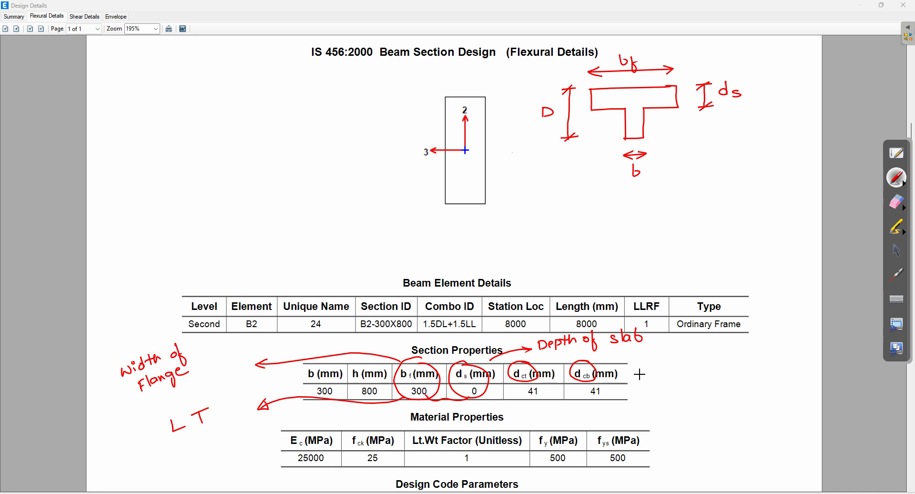
{"action": "left_click_drag", "start_coordinate": [640, 380], "coordinate": [792, 352]}
{"action": "mouse_move", "coordinate": [672, 381]}
{"action": "left_mouse_down"}
{"action": "mouse_move", "coordinate": [670, 396]}
{"action": "mouse_move", "coordinate": [683, 386]}
{"action": "mouse_move", "coordinate": [704, 391]}
{"action": "left_mouse_up"}
{"action": "mouse_move", "coordinate": [698, 384]}
{"action": "left_mouse_down"}
{"action": "mouse_move", "coordinate": [726, 393]}
{"action": "mouse_move", "coordinate": [737, 382]}
{"action": "mouse_move", "coordinate": [807, 378]}
{"action": "left_mouse_up"}
{"action": "mouse_move", "coordinate": [671, 415]}
{"action": "left_mouse_down"}
{"action": "mouse_move", "coordinate": [758, 405]}
{"action": "mouse_move", "coordinate": [821, 377]}
{"action": "mouse_move", "coordinate": [840, 377]}
{"action": "mouse_move", "coordinate": [840, 390]}
{"action": "left_mouse_up"}
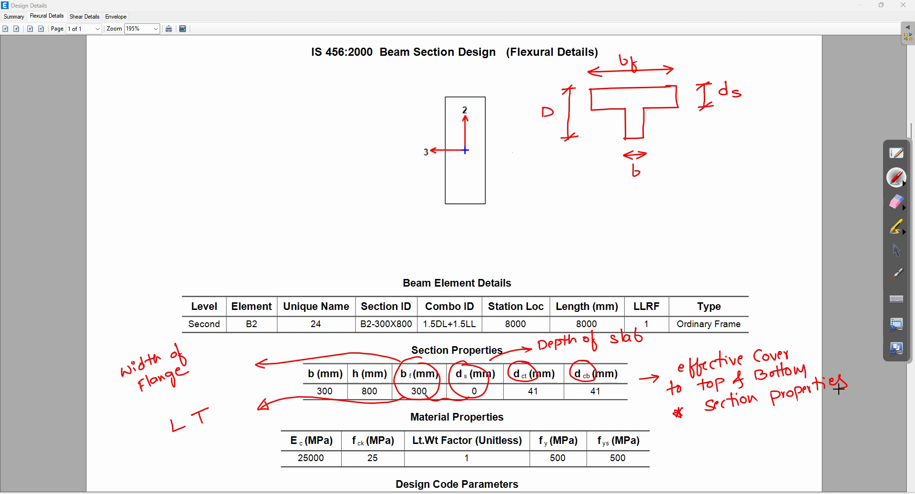
Step: Wipe all red sketches and notes off the page and return to the pointer
{"action": "left_click", "coordinate": [894, 203]}
{"action": "mouse_move", "coordinate": [788, 77]}
{"action": "left_mouse_down"}
{"action": "mouse_move", "coordinate": [568, 106]}
{"action": "mouse_move", "coordinate": [564, 150]}
{"action": "mouse_move", "coordinate": [205, 339]}
{"action": "mouse_move", "coordinate": [183, 419]}
{"action": "mouse_move", "coordinate": [221, 339]}
{"action": "mouse_move", "coordinate": [510, 392]}
{"action": "mouse_move", "coordinate": [510, 354]}
{"action": "mouse_move", "coordinate": [568, 394]}
{"action": "mouse_move", "coordinate": [839, 339]}
{"action": "mouse_move", "coordinate": [660, 413]}
{"action": "mouse_move", "coordinate": [802, 380]}
{"action": "left_mouse_up"}
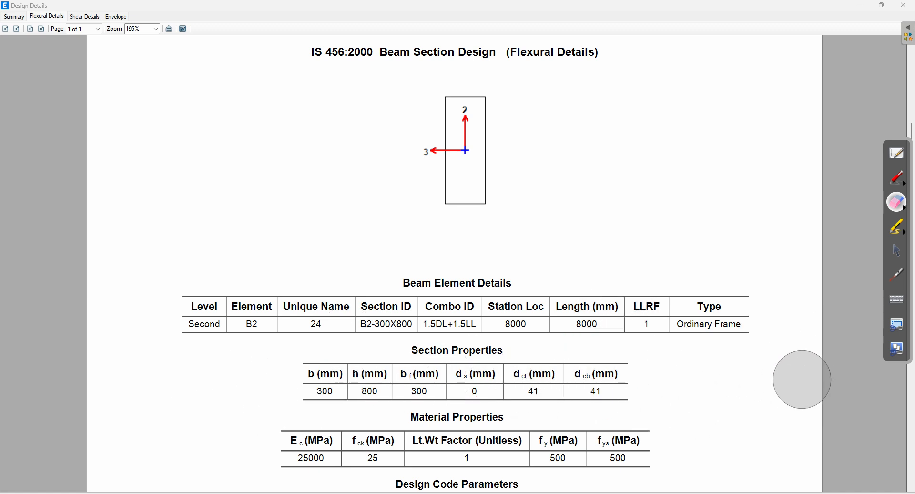
{"action": "left_click", "coordinate": [897, 251]}
{"action": "scroll", "coordinate": [912, 158], "scroll_direction": "down", "scroll_amount": 1}
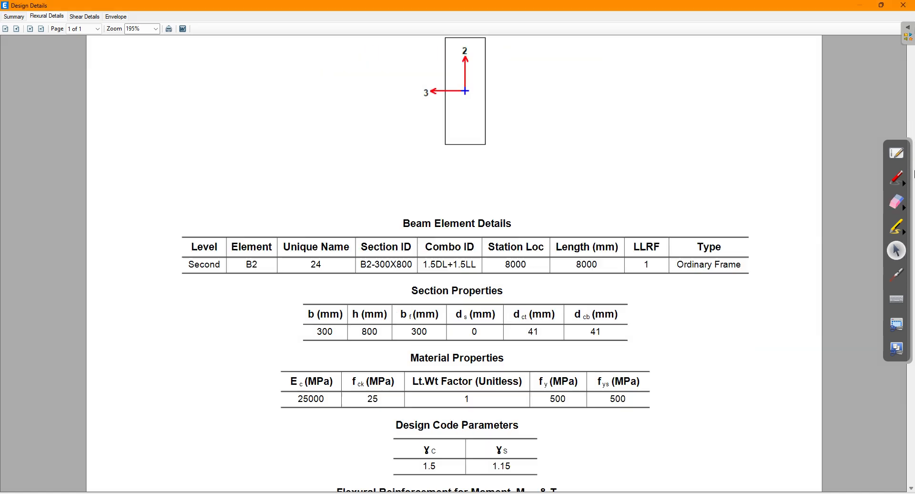
{"action": "scroll", "coordinate": [914, 197], "scroll_direction": "down", "scroll_amount": 1}
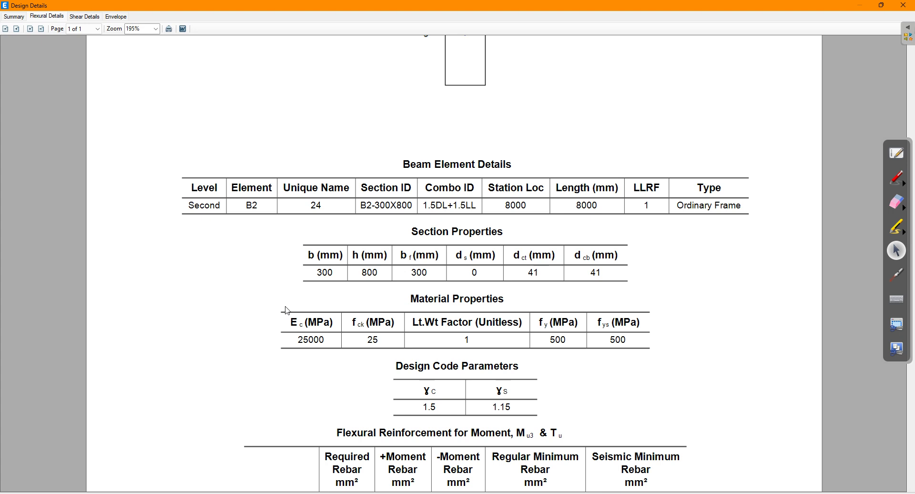
{"action": "left_click", "coordinate": [900, 182]}
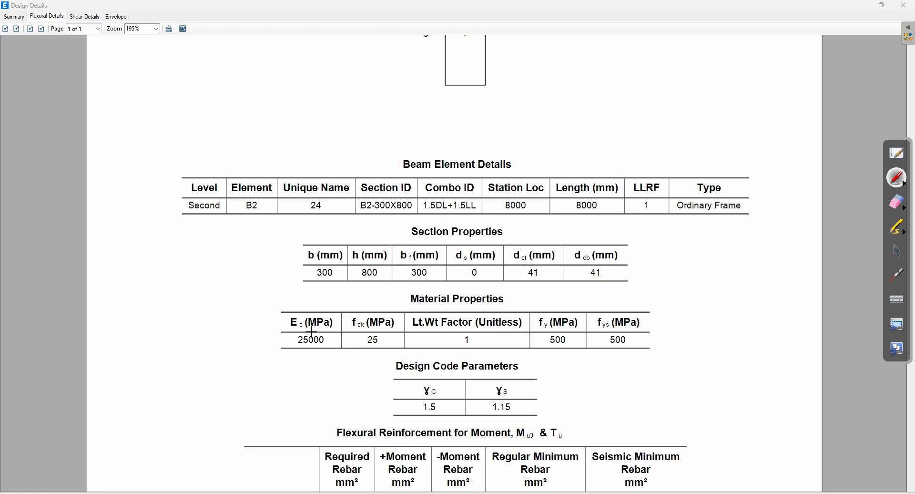
{"action": "mouse_move", "coordinate": [299, 306]}
{"action": "left_mouse_down"}
{"action": "mouse_move", "coordinate": [280, 309]}
{"action": "mouse_move", "coordinate": [319, 307]}
{"action": "mouse_move", "coordinate": [288, 306]}
{"action": "left_mouse_up"}
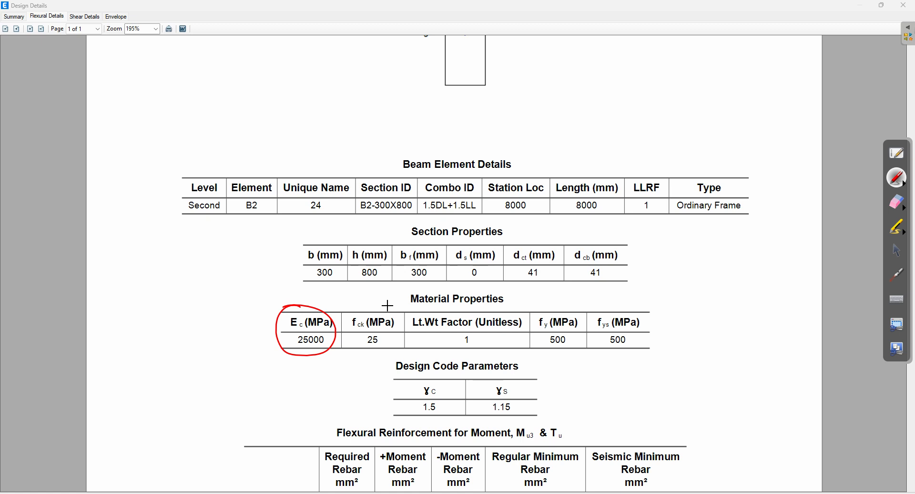
{"action": "mouse_move", "coordinate": [390, 306]}
{"action": "left_mouse_down"}
{"action": "mouse_move", "coordinate": [347, 318]}
{"action": "mouse_move", "coordinate": [399, 331]}
{"action": "mouse_move", "coordinate": [389, 304]}
{"action": "left_mouse_up"}
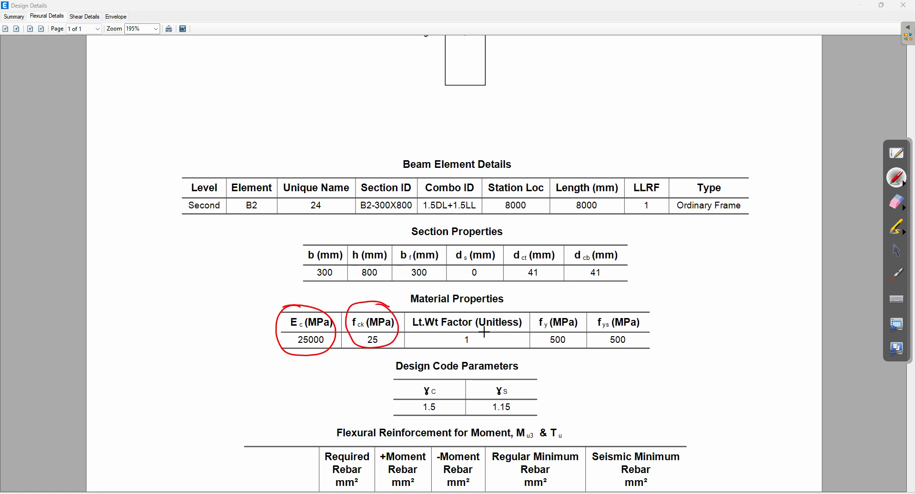
{"action": "mouse_move", "coordinate": [577, 304]}
{"action": "left_mouse_down"}
{"action": "mouse_move", "coordinate": [557, 302]}
{"action": "mouse_move", "coordinate": [531, 329]}
{"action": "mouse_move", "coordinate": [578, 349]}
{"action": "mouse_move", "coordinate": [578, 306]}
{"action": "left_mouse_up"}
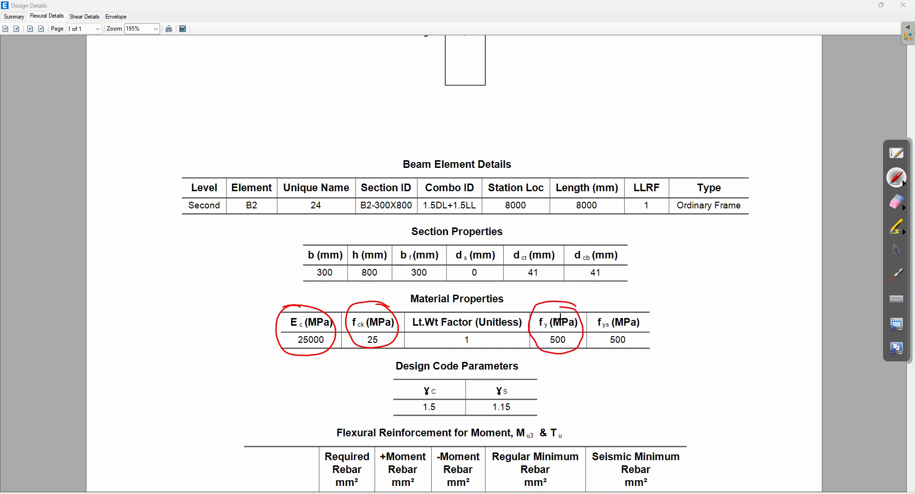
{"action": "mouse_move", "coordinate": [651, 305]}
{"action": "left_mouse_down"}
{"action": "mouse_move", "coordinate": [603, 302]}
{"action": "mouse_move", "coordinate": [592, 336]}
{"action": "mouse_move", "coordinate": [645, 347]}
{"action": "mouse_move", "coordinate": [651, 304]}
{"action": "left_mouse_up"}
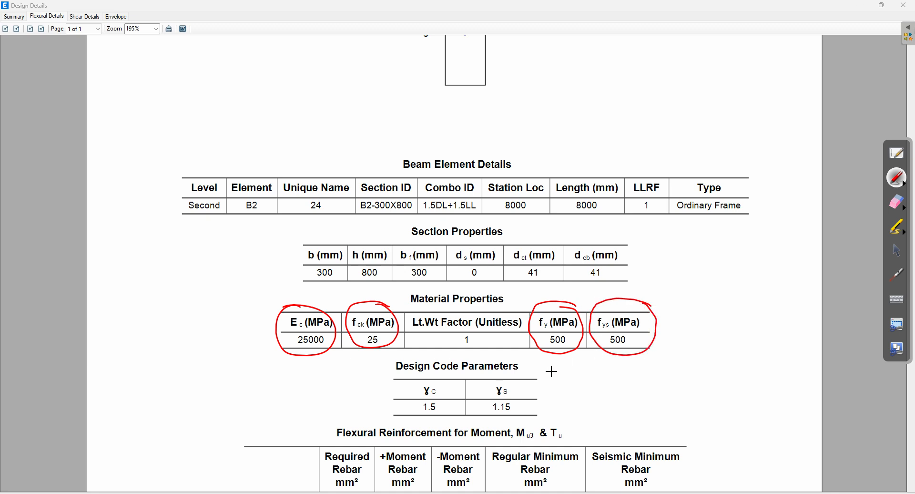
{"action": "left_click_drag", "start_coordinate": [555, 366], "coordinate": [550, 410]}
{"action": "left_click_drag", "start_coordinate": [590, 375], "coordinate": [612, 377]}
{"action": "mouse_move", "coordinate": [607, 370]}
{"action": "left_mouse_down"}
{"action": "mouse_move", "coordinate": [642, 372]}
{"action": "mouse_move", "coordinate": [648, 355]}
{"action": "mouse_move", "coordinate": [682, 362]}
{"action": "mouse_move", "coordinate": [687, 347]}
{"action": "mouse_move", "coordinate": [713, 364]}
{"action": "mouse_move", "coordinate": [779, 340]}
{"action": "left_mouse_up"}
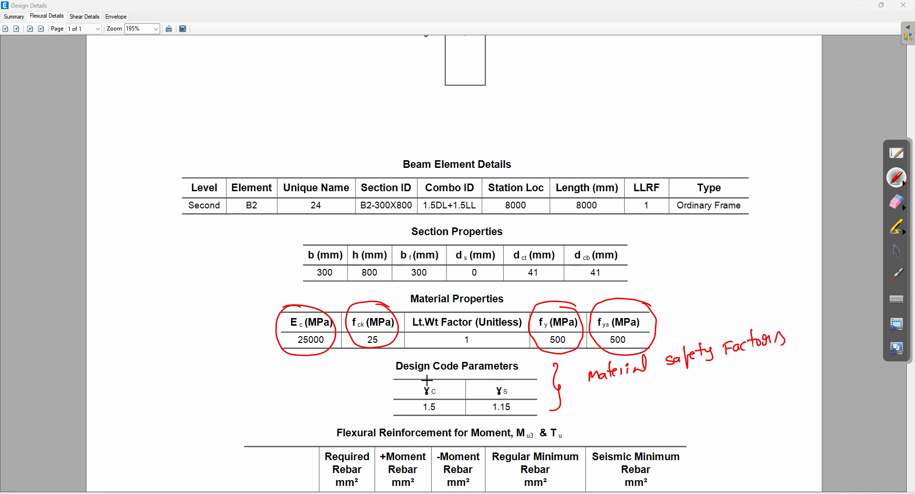
{"action": "mouse_move", "coordinate": [436, 380]}
{"action": "left_mouse_down"}
{"action": "mouse_move", "coordinate": [424, 381]}
{"action": "mouse_move", "coordinate": [446, 414]}
{"action": "mouse_move", "coordinate": [437, 380]}
{"action": "left_mouse_up"}
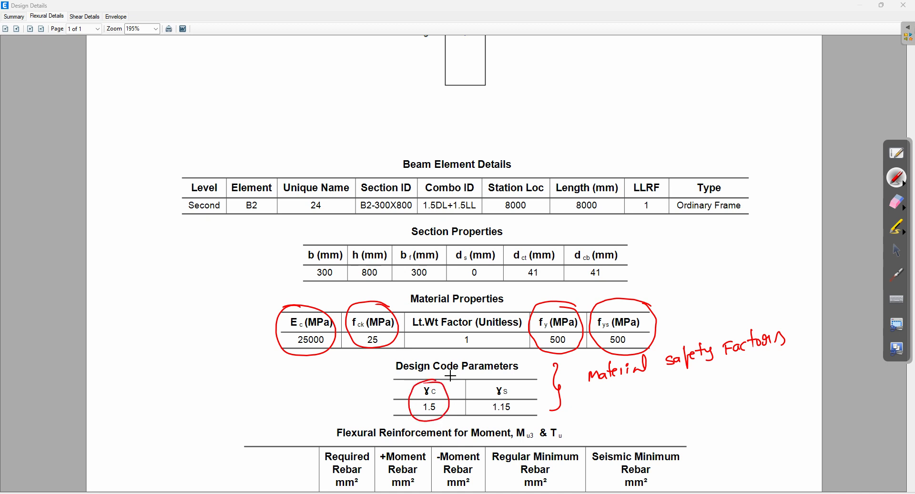
{"action": "mouse_move", "coordinate": [515, 380]}
{"action": "left_mouse_down"}
{"action": "mouse_move", "coordinate": [491, 381]}
{"action": "mouse_move", "coordinate": [484, 414]}
{"action": "mouse_move", "coordinate": [529, 405]}
{"action": "mouse_move", "coordinate": [512, 378]}
{"action": "left_mouse_up"}
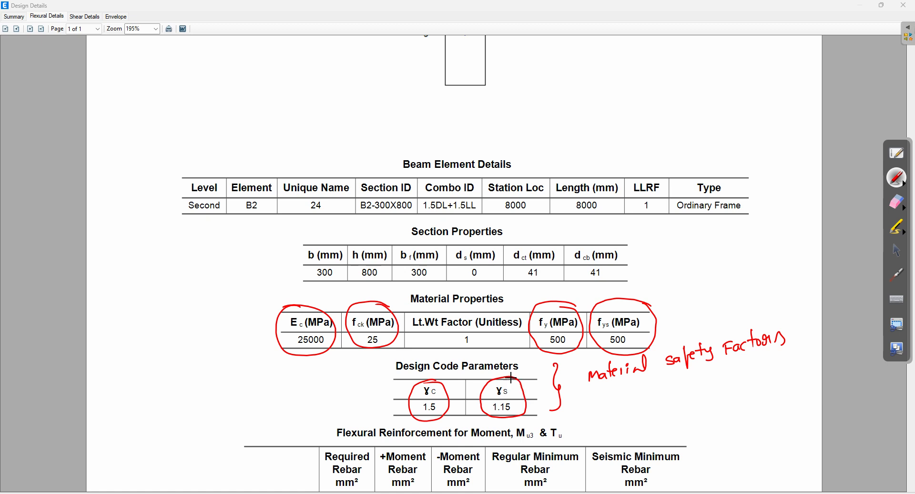
{"action": "mouse_move", "coordinate": [417, 393]}
{"action": "left_mouse_down"}
{"action": "mouse_move", "coordinate": [377, 390]}
{"action": "mouse_move", "coordinate": [394, 396]}
{"action": "left_mouse_up"}
{"action": "mouse_move", "coordinate": [300, 376]}
{"action": "left_mouse_down"}
{"action": "mouse_move", "coordinate": [297, 383]}
{"action": "mouse_move", "coordinate": [355, 366]}
{"action": "left_mouse_up"}
{"action": "mouse_move", "coordinate": [519, 398]}
{"action": "left_mouse_down"}
{"action": "mouse_move", "coordinate": [595, 399]}
{"action": "mouse_move", "coordinate": [604, 388]}
{"action": "mouse_move", "coordinate": [625, 398]}
{"action": "left_mouse_up"}
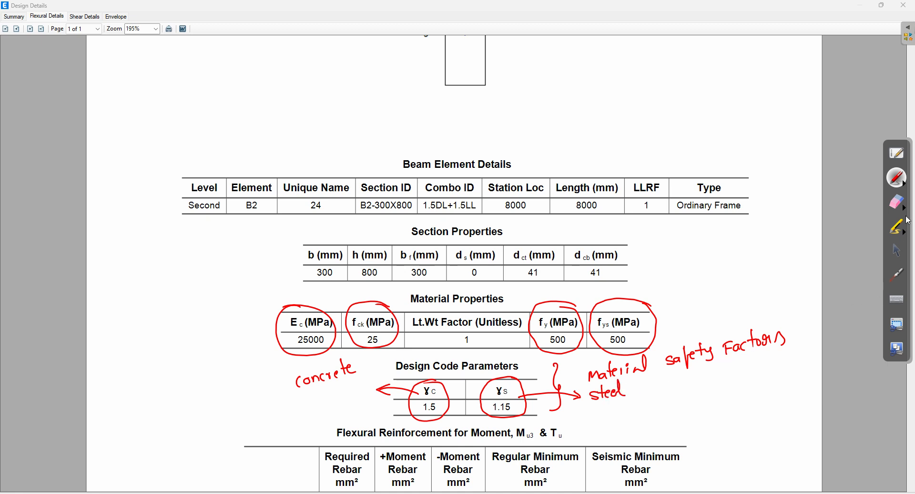
{"action": "left_click", "coordinate": [897, 201]}
{"action": "mouse_move", "coordinate": [435, 281]}
{"action": "left_mouse_down"}
{"action": "mouse_move", "coordinate": [296, 316]}
{"action": "mouse_move", "coordinate": [415, 343]}
{"action": "mouse_move", "coordinate": [436, 410]}
{"action": "mouse_move", "coordinate": [514, 424]}
{"action": "mouse_move", "coordinate": [612, 348]}
{"action": "mouse_move", "coordinate": [558, 318]}
{"action": "mouse_move", "coordinate": [832, 346]}
{"action": "left_mouse_up"}
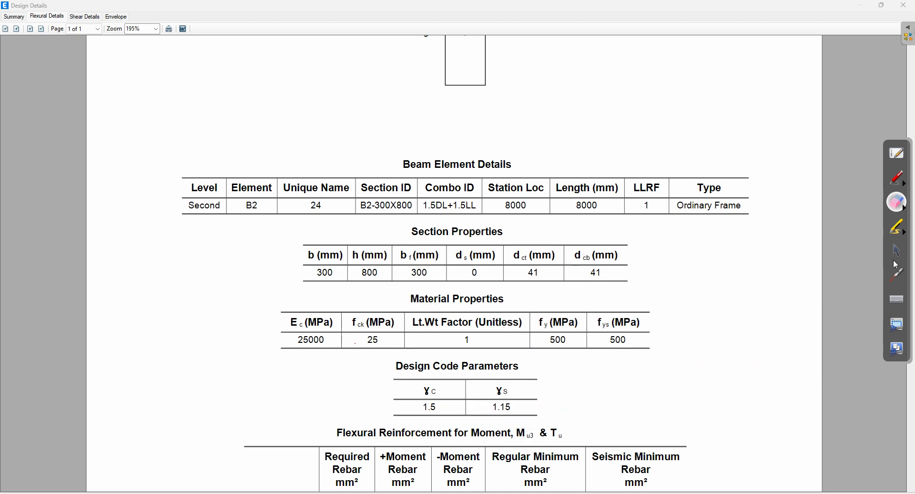
{"action": "left_click", "coordinate": [898, 251]}
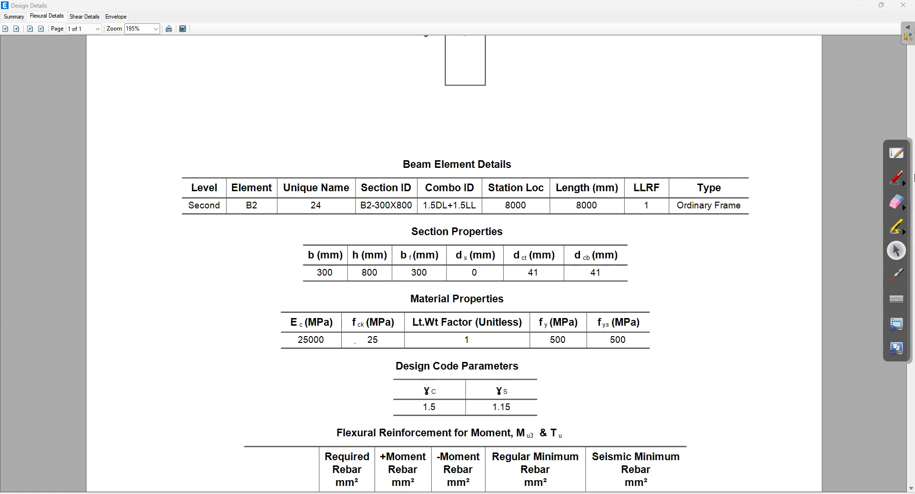
Step: Scroll to the Flexural Reinforcement table and circle the Regular Minimum Rebar column (387 top, 0 bottom) in red
{"action": "scroll", "coordinate": [914, 191], "scroll_direction": "up", "scroll_amount": 3}
{"action": "scroll", "coordinate": [629, 369], "scroll_direction": "down", "scroll_amount": 4}
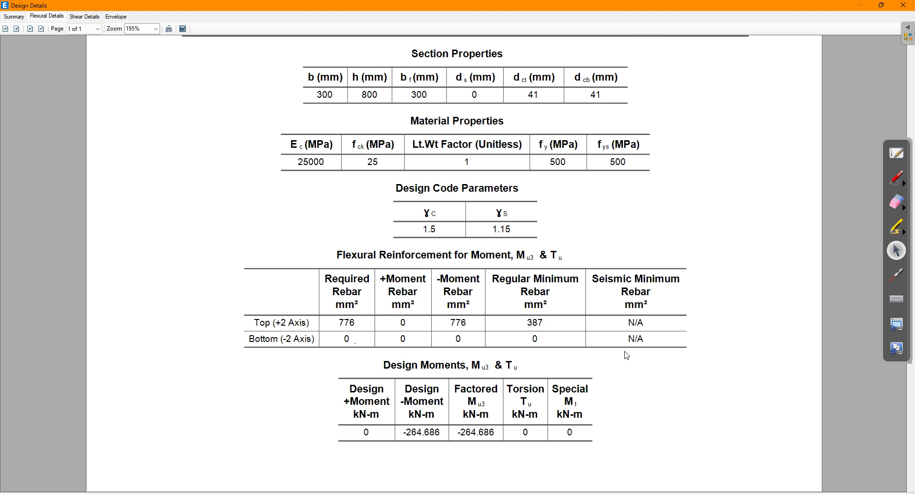
{"action": "scroll", "coordinate": [621, 352], "scroll_direction": "down", "scroll_amount": 3}
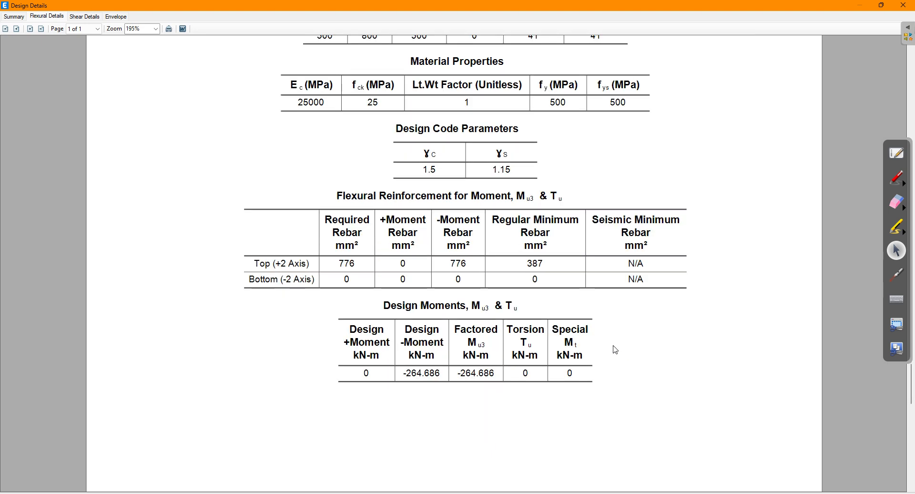
{"action": "left_click", "coordinate": [895, 182]}
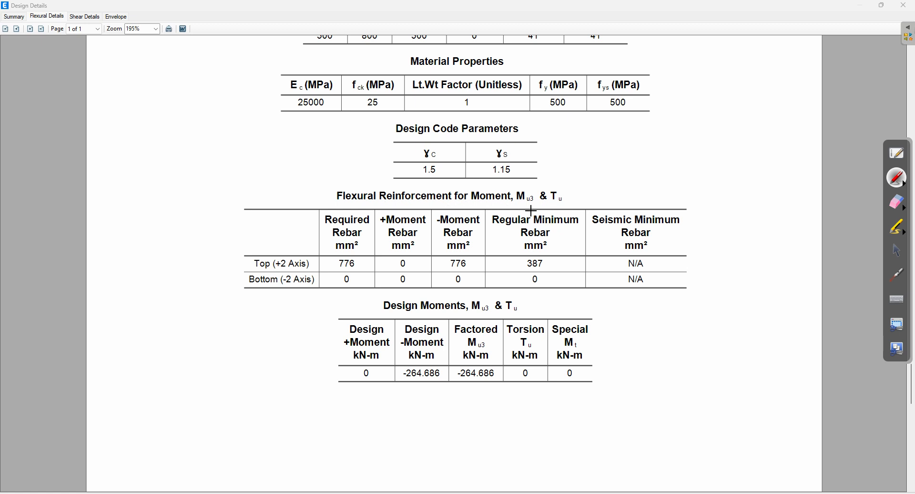
{"action": "mouse_move", "coordinate": [522, 210]}
{"action": "left_mouse_down"}
{"action": "mouse_move", "coordinate": [489, 220]}
{"action": "mouse_move", "coordinate": [499, 284]}
{"action": "mouse_move", "coordinate": [552, 286]}
{"action": "mouse_move", "coordinate": [586, 227]}
{"action": "mouse_move", "coordinate": [519, 209]}
{"action": "left_mouse_up"}
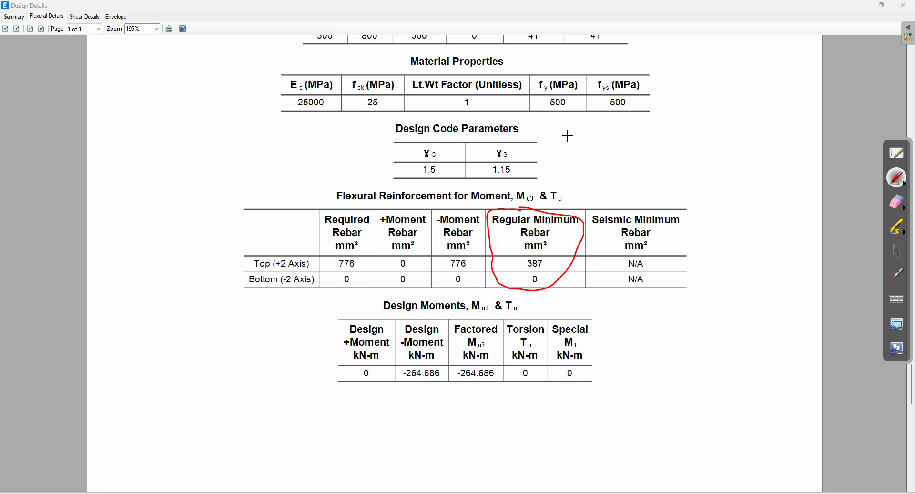
Step: Write red notes citing IS 456:2000 clause 26.5.1.1 and the ratio As/bd = 0.85/fy
{"action": "mouse_move", "coordinate": [596, 123]}
{"action": "left_mouse_down"}
{"action": "mouse_move", "coordinate": [595, 134]}
{"action": "mouse_move", "coordinate": [694, 124]}
{"action": "left_mouse_up"}
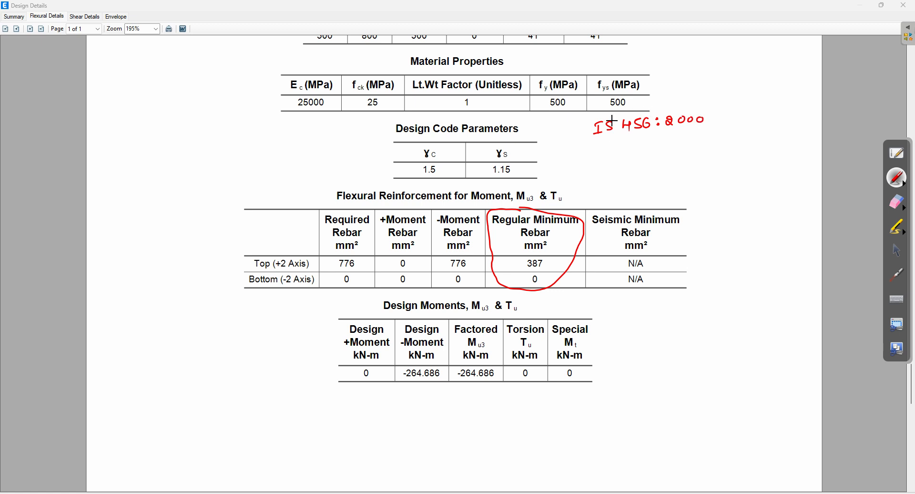
{"action": "mouse_move", "coordinate": [612, 138]}
{"action": "left_mouse_down"}
{"action": "mouse_move", "coordinate": [681, 134]}
{"action": "mouse_move", "coordinate": [681, 142]}
{"action": "left_mouse_up"}
{"action": "left_click_drag", "start_coordinate": [618, 159], "coordinate": [707, 149]}
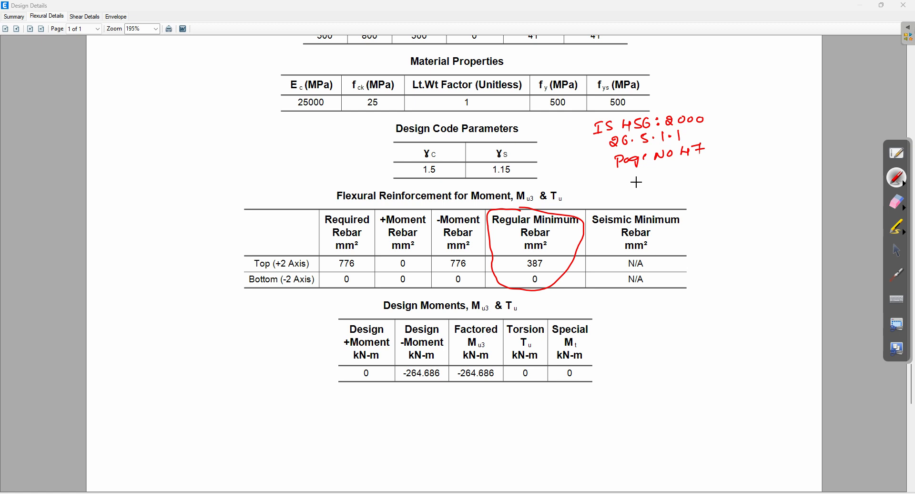
{"action": "mouse_move", "coordinate": [639, 190]}
{"action": "left_mouse_down"}
{"action": "mouse_move", "coordinate": [671, 184]}
{"action": "mouse_move", "coordinate": [649, 202]}
{"action": "mouse_move", "coordinate": [661, 201]}
{"action": "mouse_move", "coordinate": [703, 168]}
{"action": "mouse_move", "coordinate": [737, 159]}
{"action": "left_mouse_up"}
{"action": "left_click", "coordinate": [714, 171]}
{"action": "mouse_move", "coordinate": [700, 184]}
{"action": "left_mouse_down"}
{"action": "mouse_move", "coordinate": [743, 170]}
{"action": "mouse_move", "coordinate": [724, 190]}
{"action": "mouse_move", "coordinate": [737, 198]}
{"action": "left_mouse_up"}
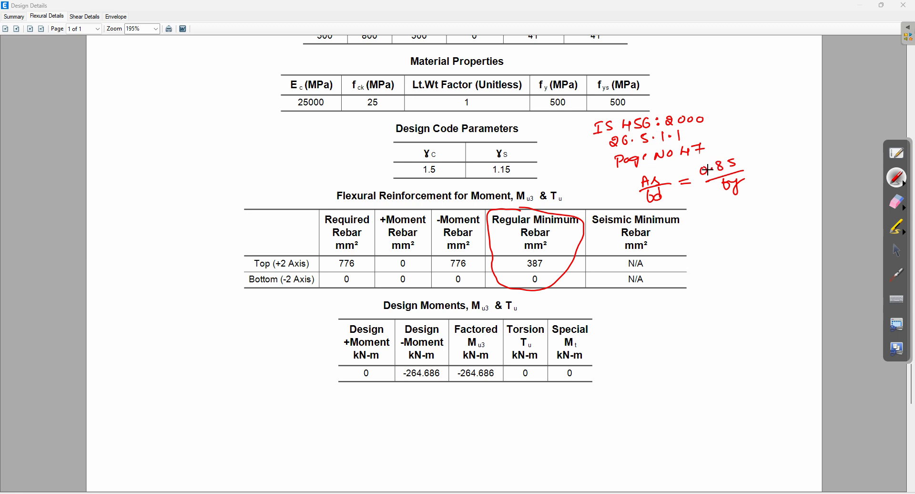
Step: Arrow the circled column to the notes and write Ast = 0.85×b×d/fy = 0.85×300×
{"action": "left_click_drag", "start_coordinate": [562, 209], "coordinate": [600, 181]}
{"action": "left_click_drag", "start_coordinate": [702, 224], "coordinate": [743, 222]}
{"action": "mouse_move", "coordinate": [735, 227]}
{"action": "left_mouse_down"}
{"action": "mouse_move", "coordinate": [765, 210]}
{"action": "mouse_move", "coordinate": [821, 205]}
{"action": "mouse_move", "coordinate": [832, 193]}
{"action": "mouse_move", "coordinate": [833, 206]}
{"action": "left_mouse_up"}
{"action": "left_click_drag", "start_coordinate": [762, 220], "coordinate": [834, 215]}
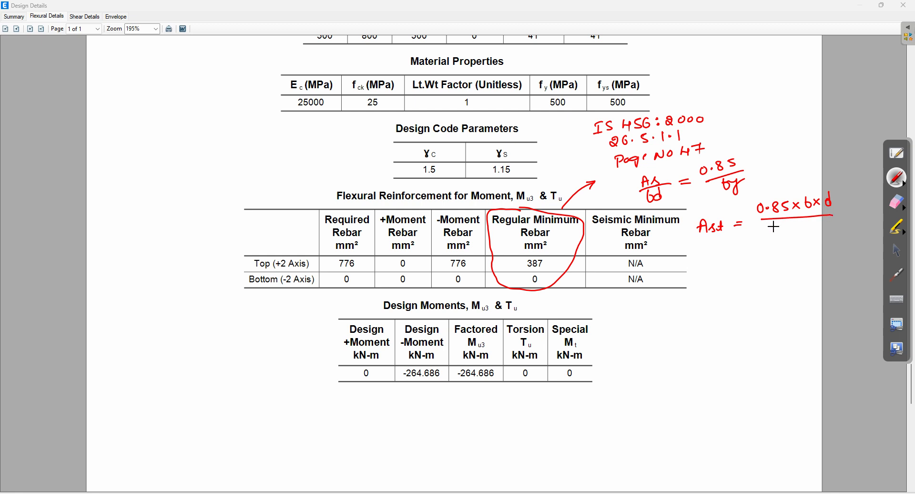
{"action": "mouse_move", "coordinate": [793, 221]}
{"action": "left_mouse_down"}
{"action": "mouse_move", "coordinate": [788, 234]}
{"action": "mouse_move", "coordinate": [803, 225]}
{"action": "mouse_move", "coordinate": [802, 239]}
{"action": "left_mouse_up"}
{"action": "mouse_move", "coordinate": [762, 248]}
{"action": "left_mouse_down"}
{"action": "mouse_move", "coordinate": [768, 258]}
{"action": "mouse_move", "coordinate": [777, 247]}
{"action": "left_mouse_up"}
{"action": "mouse_move", "coordinate": [780, 249]}
{"action": "left_mouse_down"}
{"action": "mouse_move", "coordinate": [787, 257]}
{"action": "mouse_move", "coordinate": [780, 258]}
{"action": "mouse_move", "coordinate": [828, 246]}
{"action": "left_mouse_up"}
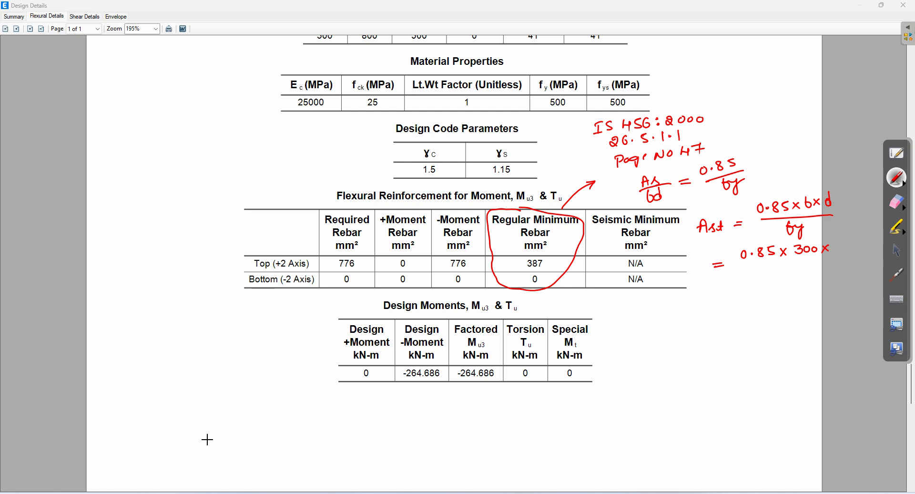
{"action": "left_click", "coordinate": [898, 251]}
Step: On the Casio calculator, compute the effective depth 800 − 41 = 759
{"action": "left_click", "coordinate": [429, 493]}
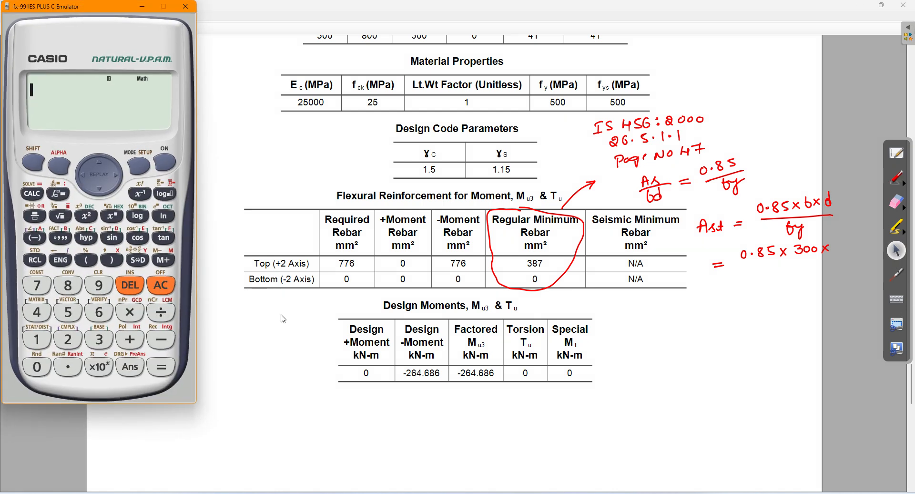
{"action": "left_click", "coordinate": [65, 285]}
{"action": "left_click", "coordinate": [34, 372]}
{"action": "left_click", "coordinate": [33, 372]}
{"action": "left_click", "coordinate": [37, 313]}
{"action": "left_click", "coordinate": [37, 339]}
{"action": "left_click", "coordinate": [162, 367]}
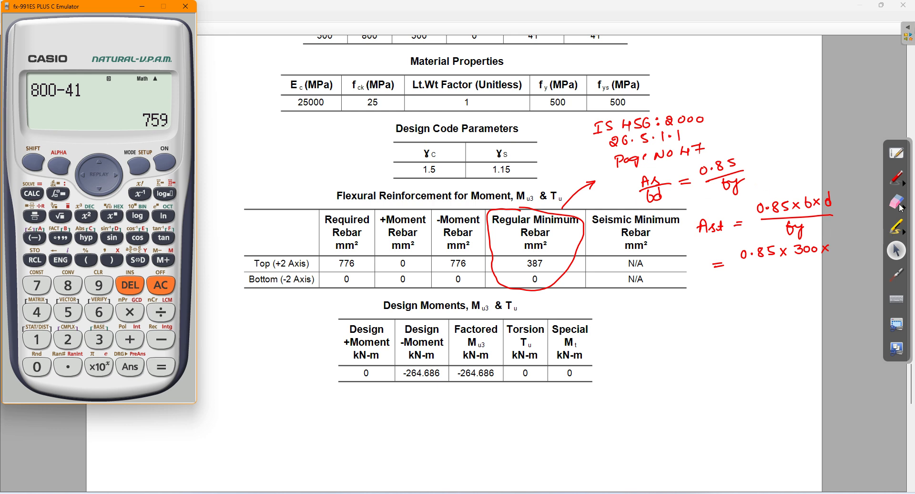
Step: Complete the red substitution as 0.85×300×759 over 500
{"action": "left_click", "coordinate": [896, 180]}
{"action": "left_click_drag", "start_coordinate": [834, 243], "coordinate": [858, 252]}
{"action": "left_click_drag", "start_coordinate": [739, 264], "coordinate": [872, 256]}
{"action": "mouse_move", "coordinate": [791, 265]}
{"action": "left_mouse_down"}
{"action": "mouse_move", "coordinate": [795, 276]}
{"action": "mouse_move", "coordinate": [807, 270]}
{"action": "left_mouse_up"}
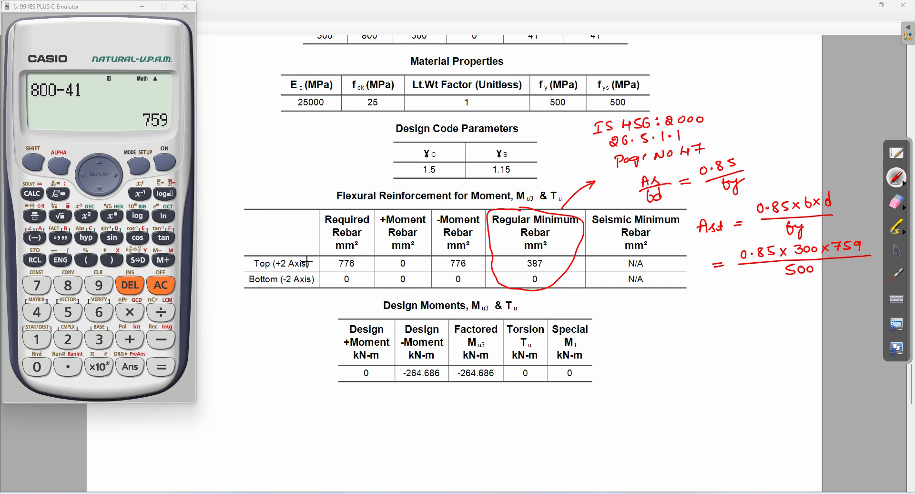
{"action": "left_click", "coordinate": [897, 250]}
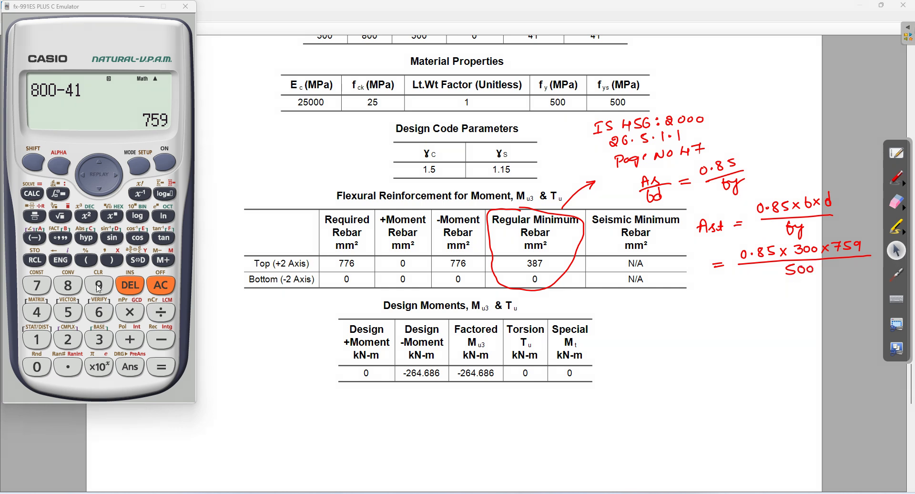
Step: Evaluate 0.85×300×759/500 on the calculator and show it as the decimal 387.09
{"action": "left_click", "coordinate": [33, 220]}
{"action": "type", "text": "0.85*"}
{"action": "type", "text": "300*"}
{"action": "type", "text": "759"}
{"action": "type", "text": "500"}
{"action": "key", "text": "Return"}
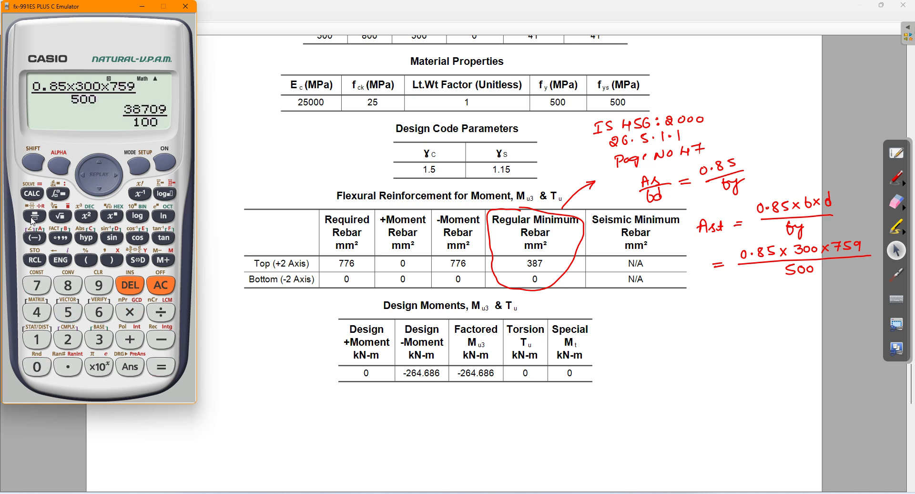
{"action": "left_click", "coordinate": [134, 264]}
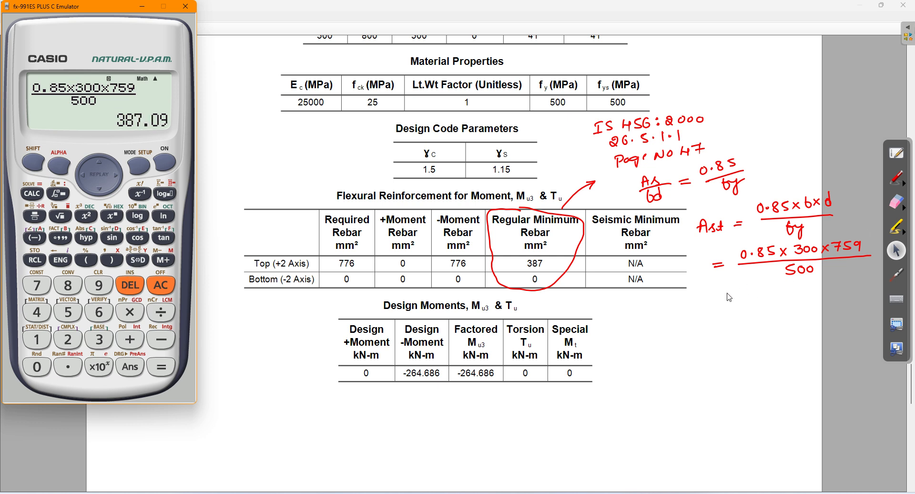
Step: Write the result 387.09 mm², link it to the table's 387, then erase the red working
{"action": "left_click", "coordinate": [897, 177]}
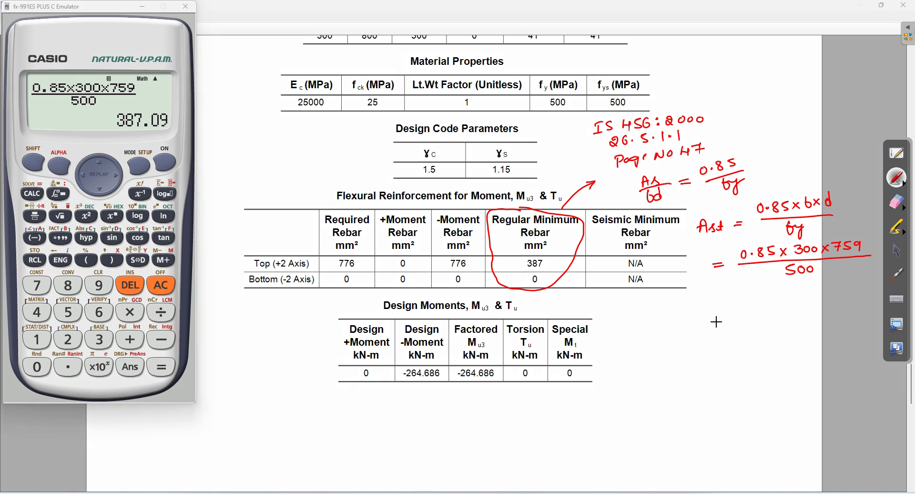
{"action": "mouse_move", "coordinate": [736, 306]}
{"action": "left_mouse_down"}
{"action": "mouse_move", "coordinate": [794, 312]}
{"action": "mouse_move", "coordinate": [841, 298]}
{"action": "mouse_move", "coordinate": [849, 306]}
{"action": "left_mouse_up"}
{"action": "left_click", "coordinate": [777, 309]}
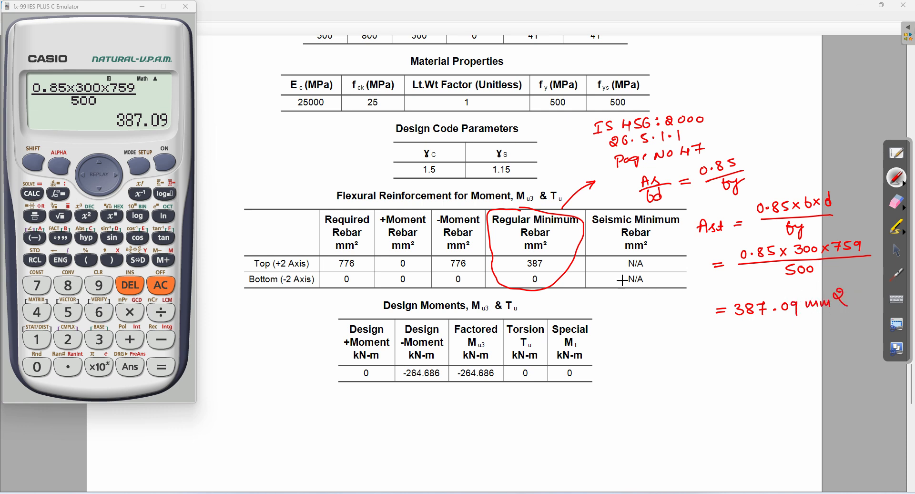
{"action": "mouse_move", "coordinate": [560, 264]}
{"action": "left_mouse_down"}
{"action": "mouse_move", "coordinate": [598, 285]}
{"action": "mouse_move", "coordinate": [673, 301]}
{"action": "left_mouse_up"}
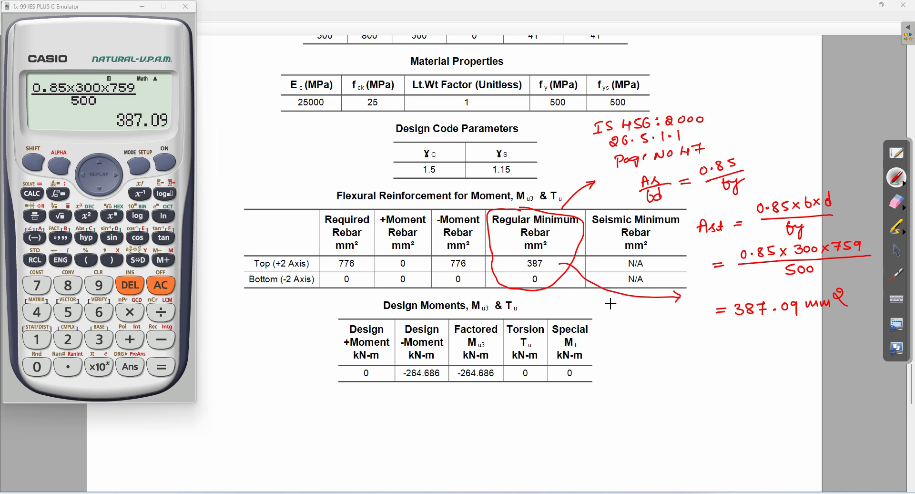
{"action": "left_click", "coordinate": [898, 202]}
{"action": "mouse_move", "coordinate": [529, 208]}
{"action": "left_mouse_down"}
{"action": "mouse_move", "coordinate": [515, 291]}
{"action": "mouse_move", "coordinate": [555, 189]}
{"action": "mouse_move", "coordinate": [656, 130]}
{"action": "mouse_move", "coordinate": [658, 186]}
{"action": "mouse_move", "coordinate": [579, 274]}
{"action": "mouse_move", "coordinate": [844, 300]}
{"action": "mouse_move", "coordinate": [733, 265]}
{"action": "mouse_move", "coordinate": [742, 266]}
{"action": "left_mouse_up"}
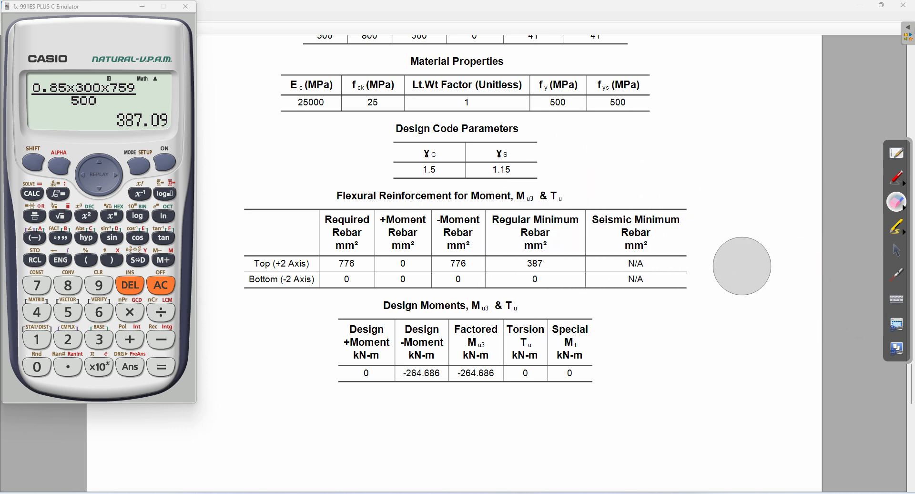
Step: Tick the Design Moments heading and circle both -264.686 values (Design -Moment and Factored Mu3) in red
{"action": "left_click", "coordinate": [892, 254]}
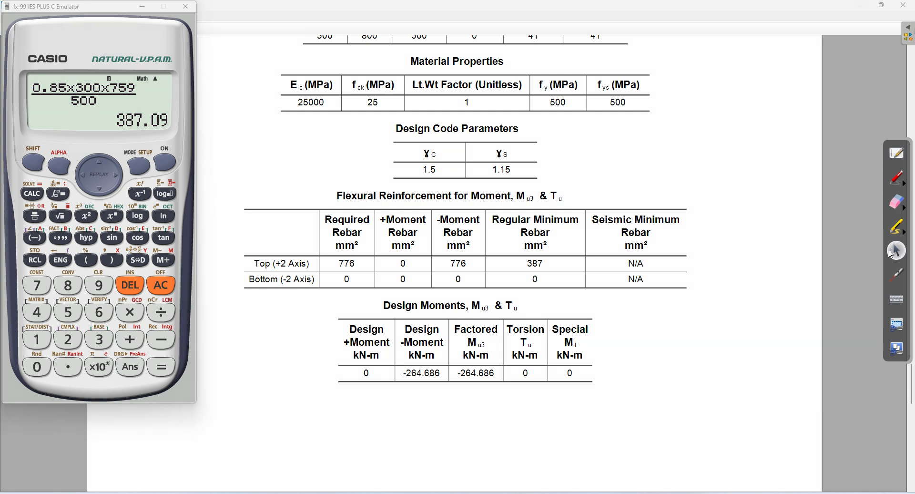
{"action": "left_click", "coordinate": [900, 177]}
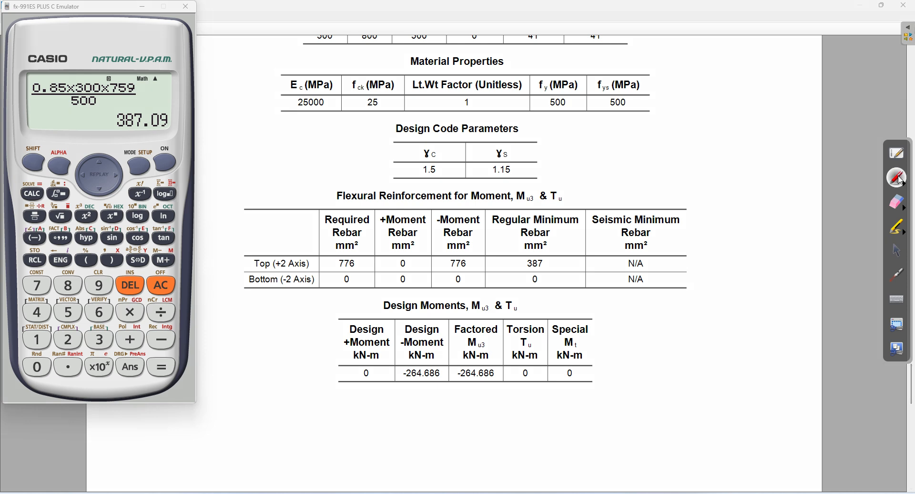
{"action": "left_click_drag", "start_coordinate": [529, 302], "coordinate": [556, 292]}
{"action": "mouse_move", "coordinate": [421, 319]}
{"action": "left_mouse_down"}
{"action": "mouse_move", "coordinate": [398, 351]}
{"action": "mouse_move", "coordinate": [448, 367]}
{"action": "mouse_move", "coordinate": [424, 318]}
{"action": "left_mouse_up"}
{"action": "mouse_move", "coordinate": [482, 317]}
{"action": "left_mouse_down"}
{"action": "mouse_move", "coordinate": [458, 329]}
{"action": "mouse_move", "coordinate": [479, 380]}
{"action": "mouse_move", "coordinate": [476, 317]}
{"action": "left_mouse_up"}
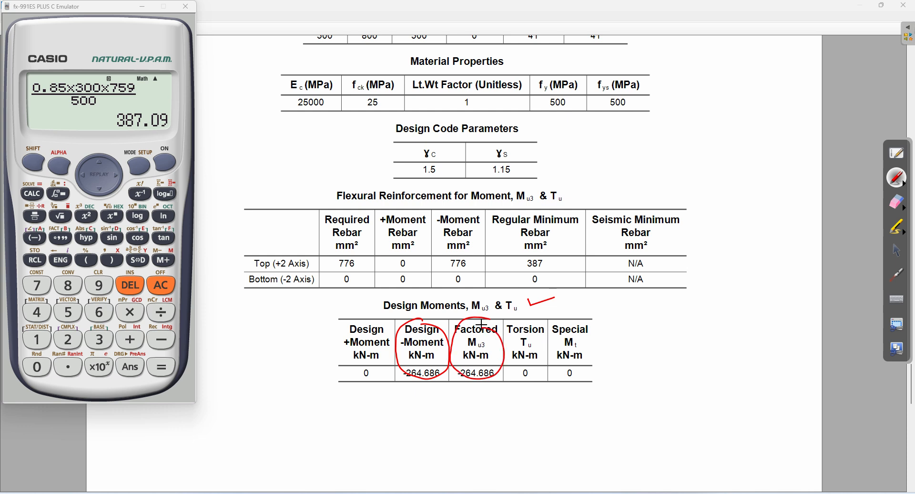
Step: Note beside the table: -ve Hogging BM (support moment)
{"action": "mouse_move", "coordinate": [666, 319]}
{"action": "left_mouse_down"}
{"action": "mouse_move", "coordinate": [656, 321]}
{"action": "mouse_move", "coordinate": [683, 314]}
{"action": "mouse_move", "coordinate": [690, 324]}
{"action": "left_mouse_up"}
{"action": "mouse_move", "coordinate": [711, 315]}
{"action": "left_mouse_down"}
{"action": "mouse_move", "coordinate": [768, 313]}
{"action": "mouse_move", "coordinate": [772, 322]}
{"action": "mouse_move", "coordinate": [817, 296]}
{"action": "left_mouse_up"}
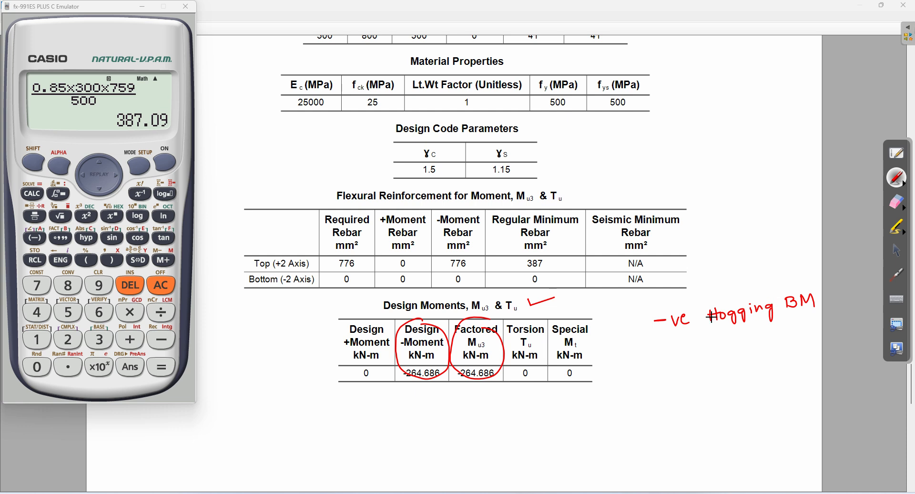
{"action": "mouse_move", "coordinate": [705, 326]}
{"action": "left_mouse_down"}
{"action": "mouse_move", "coordinate": [703, 341]}
{"action": "mouse_move", "coordinate": [734, 330]}
{"action": "mouse_move", "coordinate": [738, 340]}
{"action": "mouse_move", "coordinate": [775, 315]}
{"action": "left_mouse_up"}
{"action": "left_click_drag", "start_coordinate": [761, 347], "coordinate": [797, 340]}
{"action": "left_click_drag", "start_coordinate": [808, 340], "coordinate": [814, 339]}
{"action": "mouse_move", "coordinate": [808, 335]}
{"action": "left_mouse_down"}
{"action": "mouse_move", "coordinate": [818, 333]}
{"action": "mouse_move", "coordinate": [821, 346]}
{"action": "left_mouse_up"}
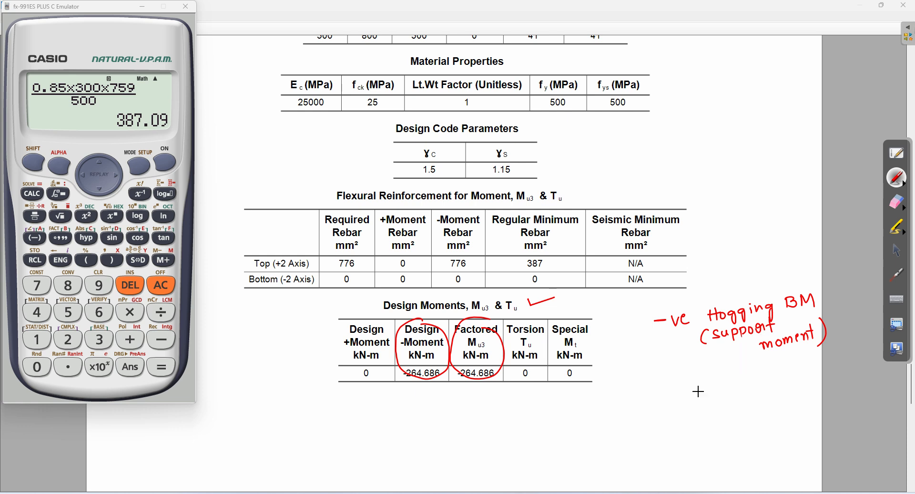
Step: Add +ve Sagging BM (span moment), circle the -ve label, and start a note below the table
{"action": "left_click_drag", "start_coordinate": [676, 399], "coordinate": [680, 391]}
{"action": "left_click_drag", "start_coordinate": [682, 396], "coordinate": [691, 394]}
{"action": "mouse_move", "coordinate": [730, 383]}
{"action": "left_mouse_down"}
{"action": "mouse_move", "coordinate": [801, 381]}
{"action": "mouse_move", "coordinate": [820, 369]}
{"action": "mouse_move", "coordinate": [835, 376]}
{"action": "left_mouse_up"}
{"action": "mouse_move", "coordinate": [729, 401]}
{"action": "left_mouse_down"}
{"action": "mouse_move", "coordinate": [726, 416]}
{"action": "mouse_move", "coordinate": [847, 387]}
{"action": "mouse_move", "coordinate": [858, 403]}
{"action": "left_mouse_up"}
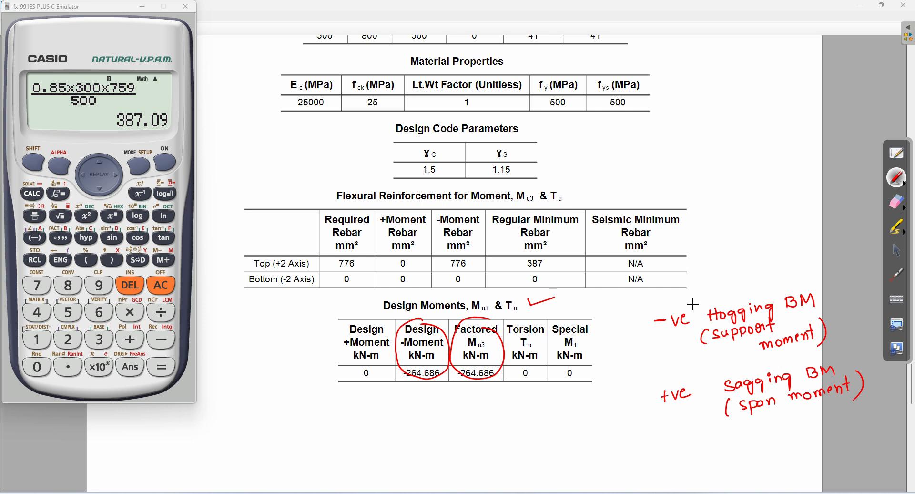
{"action": "mouse_move", "coordinate": [689, 304]}
{"action": "left_mouse_down"}
{"action": "mouse_move", "coordinate": [676, 300]}
{"action": "mouse_move", "coordinate": [660, 341]}
{"action": "mouse_move", "coordinate": [698, 310]}
{"action": "mouse_move", "coordinate": [689, 302]}
{"action": "mouse_move", "coordinate": [705, 291]}
{"action": "mouse_move", "coordinate": [754, 288]}
{"action": "left_mouse_up"}
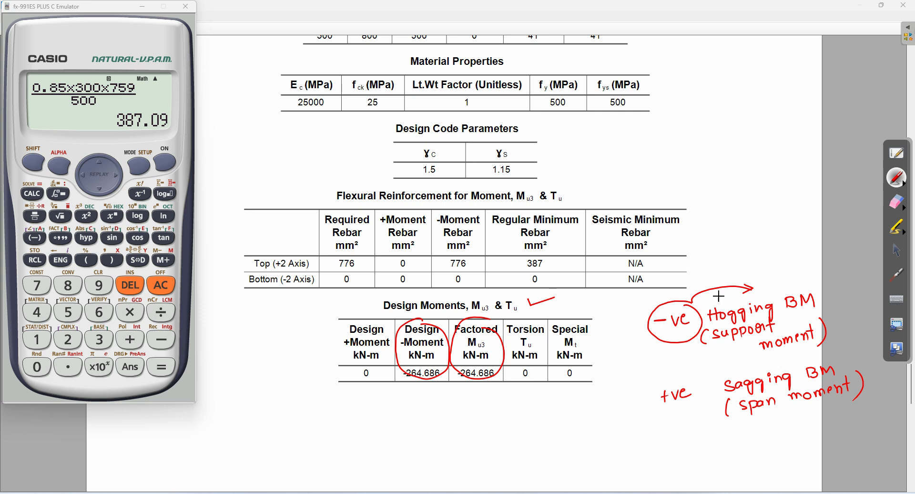
{"action": "mouse_move", "coordinate": [251, 402]}
{"action": "left_mouse_down"}
{"action": "mouse_move", "coordinate": [253, 411]}
{"action": "mouse_move", "coordinate": [349, 407]}
{"action": "mouse_move", "coordinate": [352, 417]}
{"action": "mouse_move", "coordinate": [380, 402]}
{"action": "mouse_move", "coordinate": [420, 413]}
{"action": "mouse_move", "coordinate": [449, 409]}
{"action": "mouse_move", "coordinate": [453, 395]}
{"action": "mouse_move", "coordinate": [499, 409]}
{"action": "mouse_move", "coordinate": [531, 393]}
{"action": "mouse_move", "coordinate": [550, 408]}
{"action": "left_mouse_up"}
Step: Write 'for Hogging BM steel will be provided at top', circle 776 and tick the Top row
{"action": "mouse_move", "coordinate": [301, 426]}
{"action": "left_mouse_down"}
{"action": "mouse_move", "coordinate": [367, 427]}
{"action": "mouse_move", "coordinate": [368, 411]}
{"action": "mouse_move", "coordinate": [451, 425]}
{"action": "mouse_move", "coordinate": [457, 416]}
{"action": "left_mouse_up"}
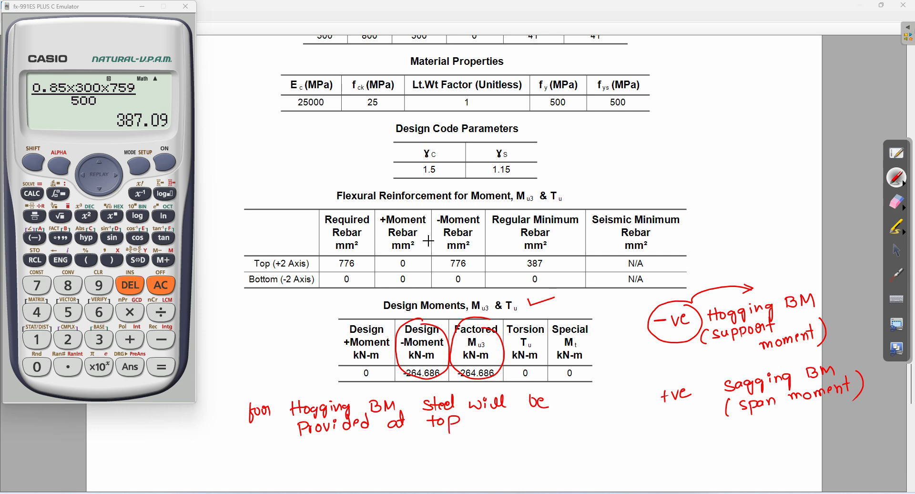
{"action": "mouse_move", "coordinate": [468, 254]}
{"action": "left_mouse_down"}
{"action": "mouse_move", "coordinate": [445, 254]}
{"action": "mouse_move", "coordinate": [442, 272]}
{"action": "mouse_move", "coordinate": [475, 267]}
{"action": "mouse_move", "coordinate": [458, 252]}
{"action": "left_mouse_up"}
{"action": "left_click_drag", "start_coordinate": [239, 257], "coordinate": [277, 244]}
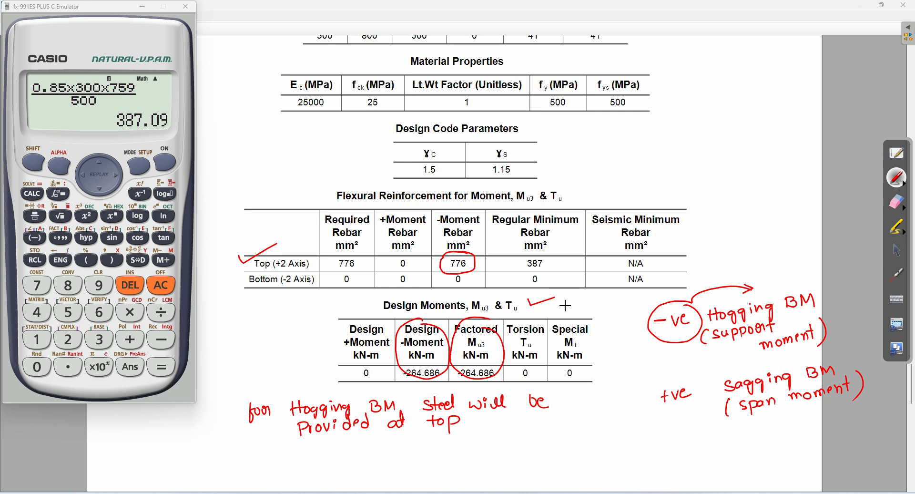
Step: Mark the 387 minimum rebar value, then erase all red annotations from the report
{"action": "mouse_move", "coordinate": [559, 248]}
{"action": "left_mouse_down"}
{"action": "mouse_move", "coordinate": [562, 265]}
{"action": "mouse_move", "coordinate": [579, 260]}
{"action": "left_mouse_up"}
{"action": "left_click", "coordinate": [897, 202]}
{"action": "mouse_move", "coordinate": [815, 271]}
{"action": "left_mouse_down"}
{"action": "mouse_move", "coordinate": [796, 286]}
{"action": "mouse_move", "coordinate": [770, 361]}
{"action": "mouse_move", "coordinate": [779, 392]}
{"action": "mouse_move", "coordinate": [249, 429]}
{"action": "mouse_move", "coordinate": [266, 348]}
{"action": "mouse_move", "coordinate": [538, 256]}
{"action": "mouse_move", "coordinate": [462, 349]}
{"action": "mouse_move", "coordinate": [461, 474]}
{"action": "mouse_move", "coordinate": [434, 399]}
{"action": "left_mouse_up"}
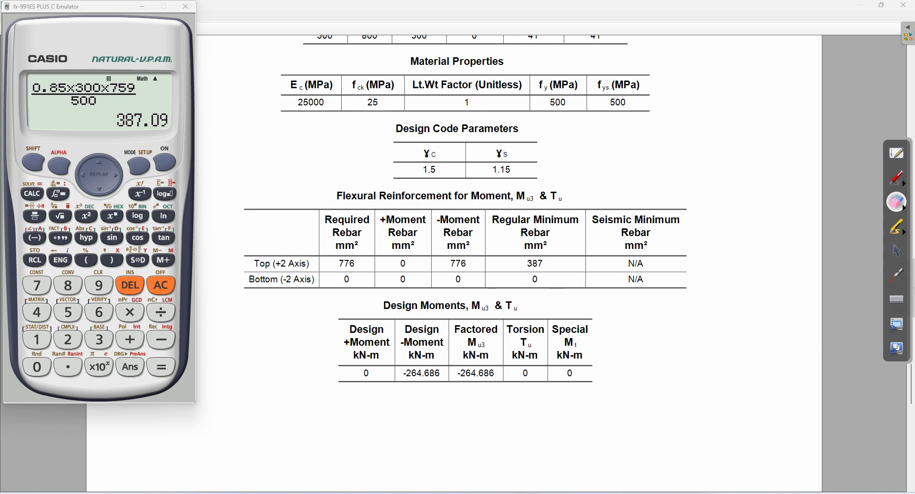
Step: Below the Design Moments table, start writing Ast = 0.5(25)/500 [1 − √(1 − 4.6× in red
{"action": "left_click", "coordinate": [898, 251]}
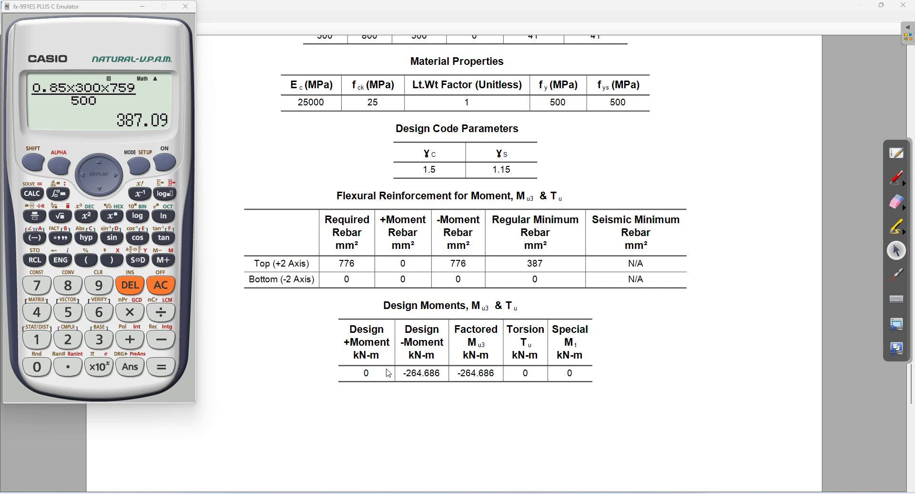
{"action": "left_click", "coordinate": [899, 182]}
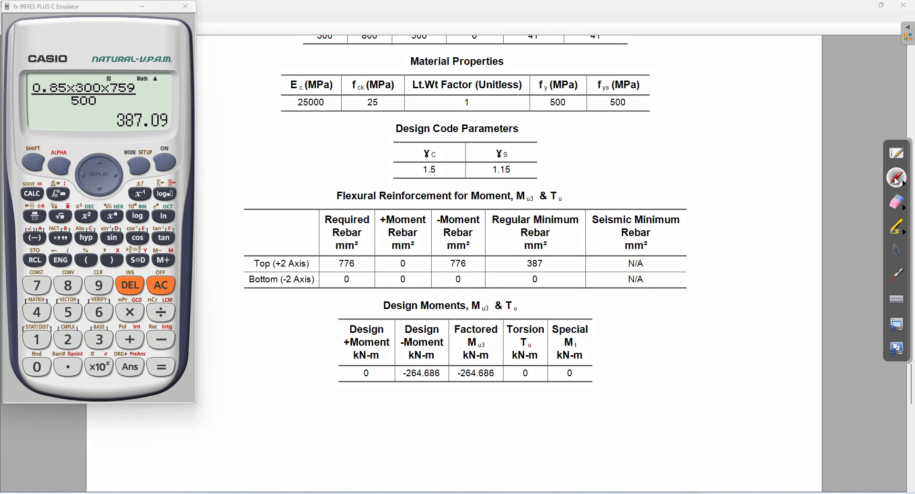
{"action": "left_click_drag", "start_coordinate": [237, 410], "coordinate": [255, 409]}
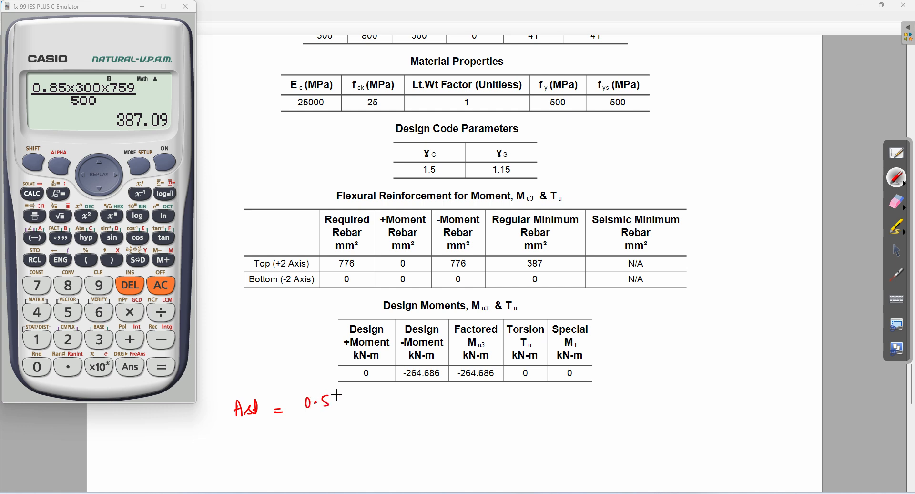
{"action": "mouse_move", "coordinate": [338, 392]}
{"action": "left_mouse_down"}
{"action": "mouse_move", "coordinate": [337, 409]}
{"action": "mouse_move", "coordinate": [363, 411]}
{"action": "left_mouse_up"}
{"action": "left_click_drag", "start_coordinate": [302, 414], "coordinate": [372, 408]}
{"action": "mouse_move", "coordinate": [320, 418]}
{"action": "left_mouse_down"}
{"action": "mouse_move", "coordinate": [322, 429]}
{"action": "mouse_move", "coordinate": [343, 421]}
{"action": "left_mouse_up"}
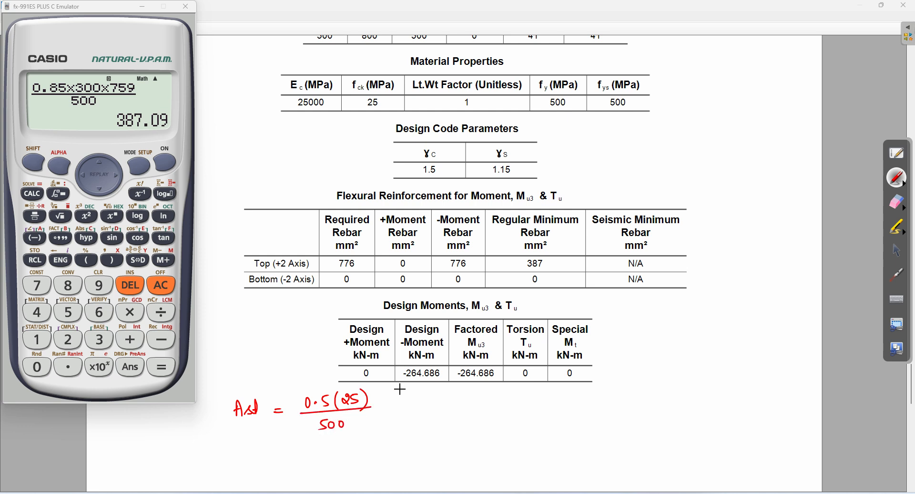
{"action": "mouse_move", "coordinate": [384, 387]}
{"action": "left_mouse_down"}
{"action": "mouse_move", "coordinate": [381, 416]}
{"action": "mouse_move", "coordinate": [400, 426]}
{"action": "mouse_move", "coordinate": [398, 387]}
{"action": "mouse_move", "coordinate": [402, 409]}
{"action": "mouse_move", "coordinate": [450, 385]}
{"action": "mouse_move", "coordinate": [598, 376]}
{"action": "left_mouse_up"}
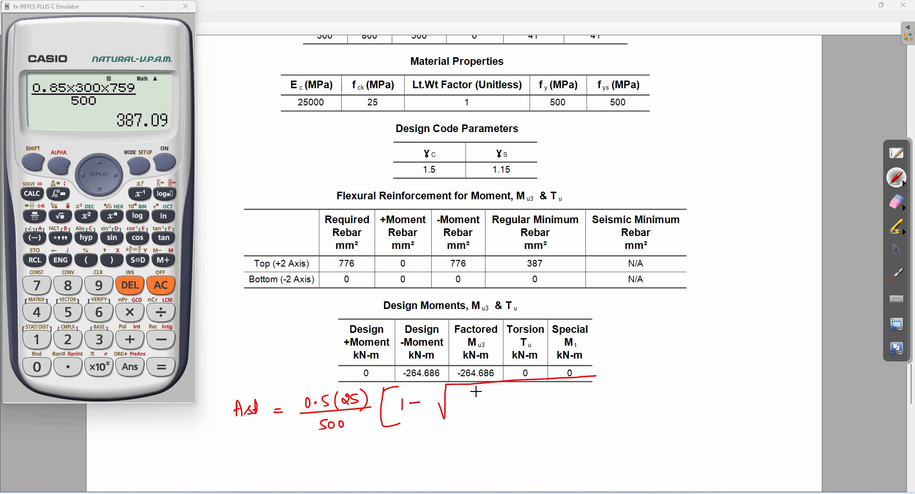
{"action": "mouse_move", "coordinate": [453, 399]}
{"action": "left_mouse_down"}
{"action": "mouse_move", "coordinate": [453, 413]}
{"action": "mouse_move", "coordinate": [500, 393]}
{"action": "mouse_move", "coordinate": [519, 401]}
{"action": "left_mouse_up"}
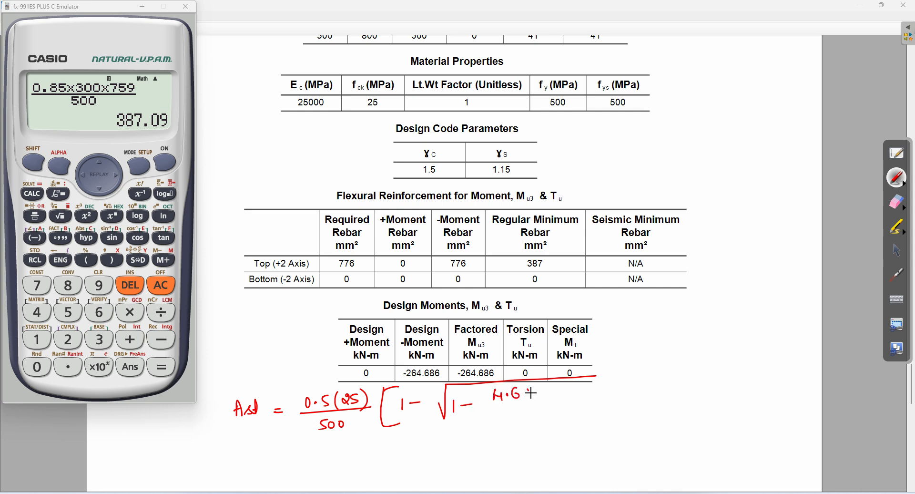
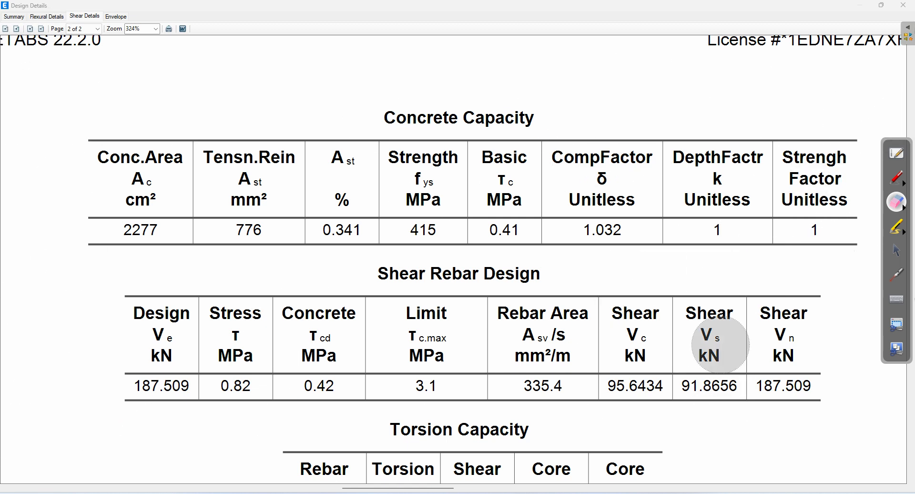
Step: In red ink, circle the Shear Vc column header and its 95.6434 value
{"action": "left_click", "coordinate": [900, 176]}
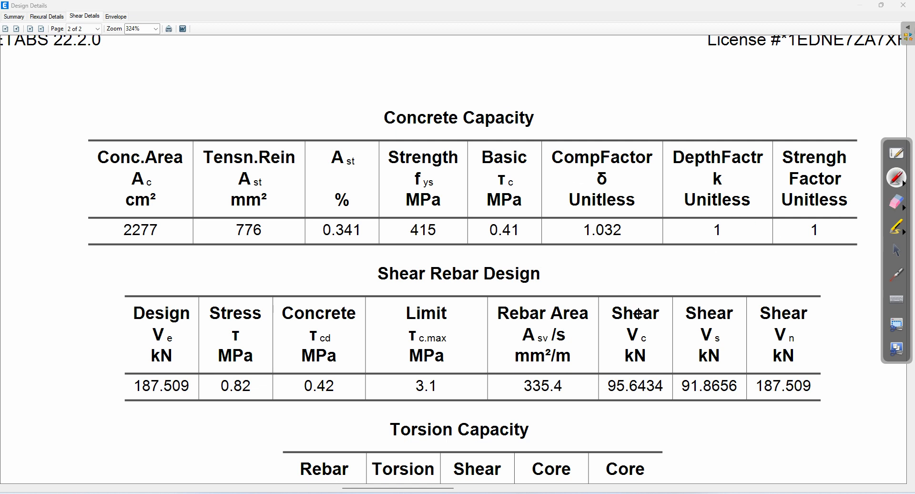
{"action": "mouse_move", "coordinate": [639, 323]}
{"action": "left_mouse_down"}
{"action": "mouse_move", "coordinate": [611, 328]}
{"action": "mouse_move", "coordinate": [599, 392]}
{"action": "mouse_move", "coordinate": [660, 389]}
{"action": "mouse_move", "coordinate": [651, 330]}
{"action": "mouse_move", "coordinate": [633, 323]}
{"action": "left_mouse_up"}
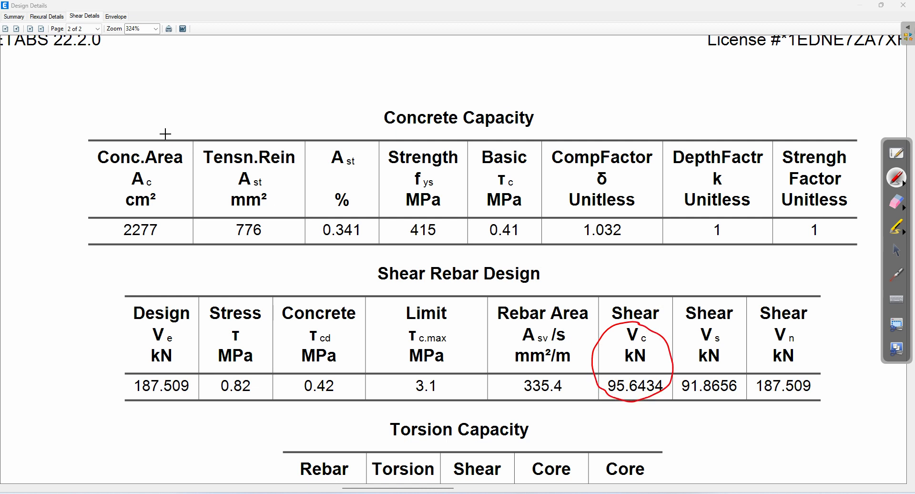
Step: Write Vc = τc b d above Concrete Capacity and circle the 0.42 τcd value
{"action": "mouse_move", "coordinate": [119, 65]}
{"action": "left_mouse_down"}
{"action": "mouse_move", "coordinate": [131, 65]}
{"action": "mouse_move", "coordinate": [124, 81]}
{"action": "mouse_move", "coordinate": [158, 66]}
{"action": "mouse_move", "coordinate": [193, 79]}
{"action": "mouse_move", "coordinate": [217, 69]}
{"action": "left_mouse_up"}
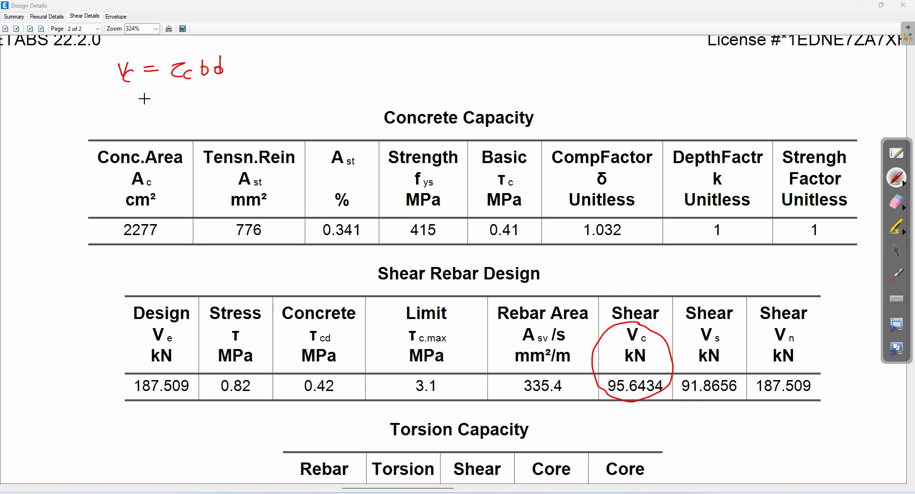
{"action": "left_click_drag", "start_coordinate": [148, 97], "coordinate": [159, 96]}
{"action": "left_click_drag", "start_coordinate": [147, 102], "coordinate": [161, 100]}
{"action": "left_click_drag", "start_coordinate": [335, 374], "coordinate": [339, 377]}
Step: Substitute 0.42 × 300 × 759 into the Vc formula and bring up the calculator emulator
{"action": "left_click_drag", "start_coordinate": [182, 92], "coordinate": [215, 99]}
{"action": "left_click", "coordinate": [190, 96]}
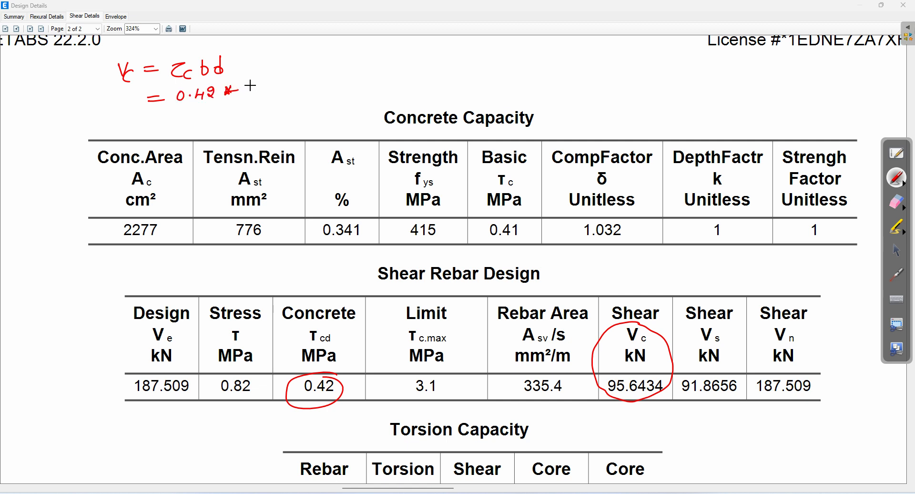
{"action": "mouse_move", "coordinate": [247, 82]}
{"action": "left_mouse_down"}
{"action": "mouse_move", "coordinate": [247, 94]}
{"action": "mouse_move", "coordinate": [261, 84]}
{"action": "mouse_move", "coordinate": [331, 88]}
{"action": "left_mouse_up"}
{"action": "left_click_drag", "start_coordinate": [154, 117], "coordinate": [165, 116]}
{"action": "left_click_drag", "start_coordinate": [152, 123], "coordinate": [166, 122]}
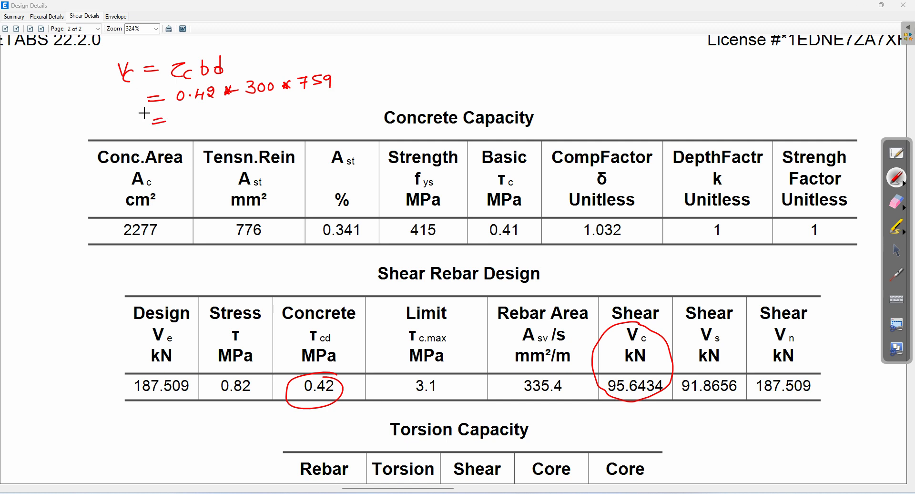
{"action": "left_click", "coordinate": [893, 253]}
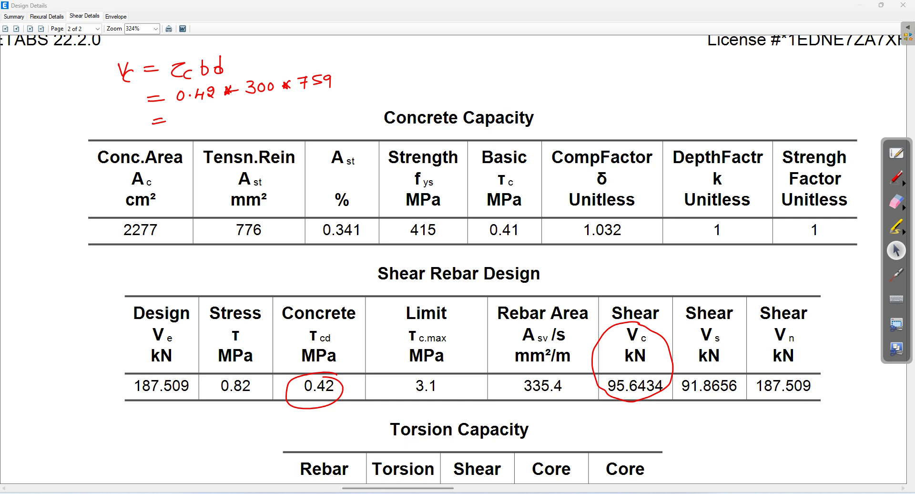
{"action": "left_click", "coordinate": [233, 493]}
Step: Compute 0.42 × 300 × 759 = 95634, divide by 1000 and show 95.634 as a decimal
{"action": "type", "text": "0.4"}
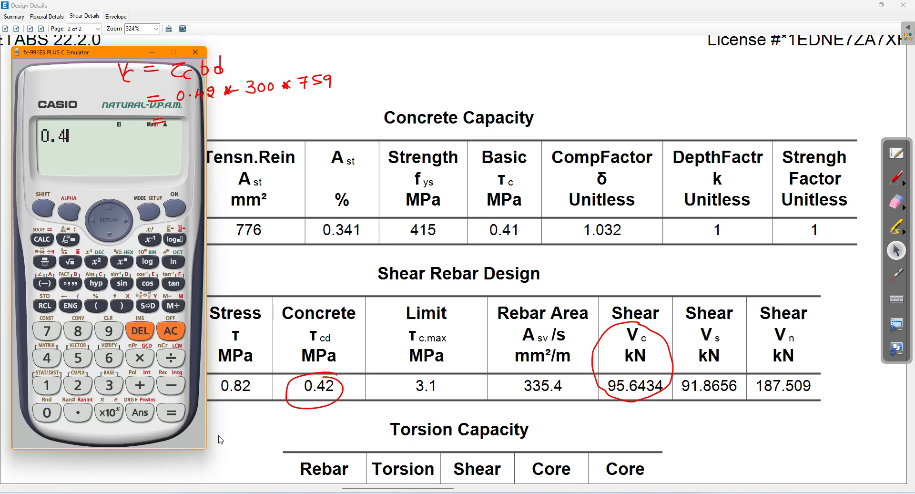
{"action": "type", "text": "2*30"}
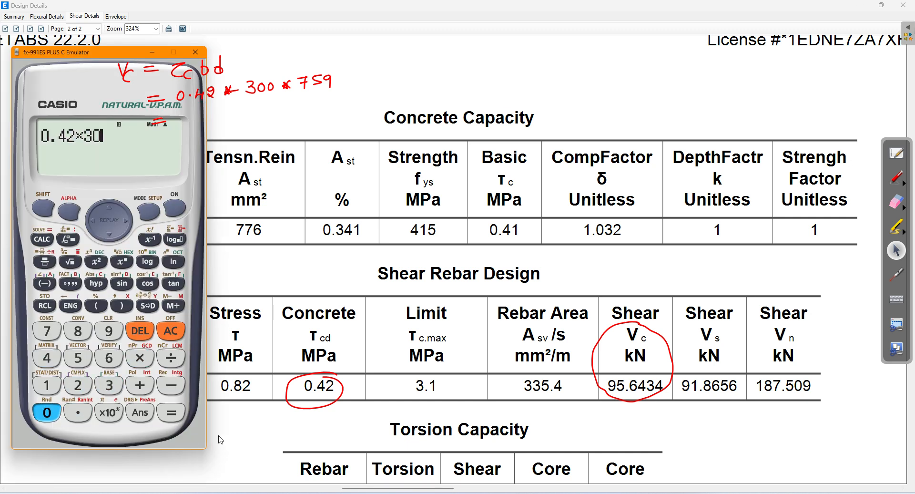
{"action": "type", "text": "0*759"}
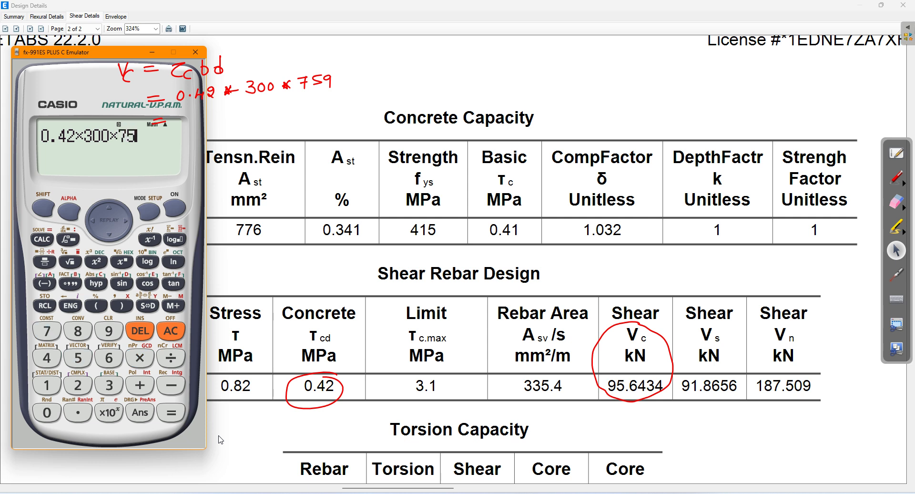
{"action": "key", "text": "Return"}
{"action": "left_click", "coordinate": [170, 357]}
{"action": "type", "text": "1000"}
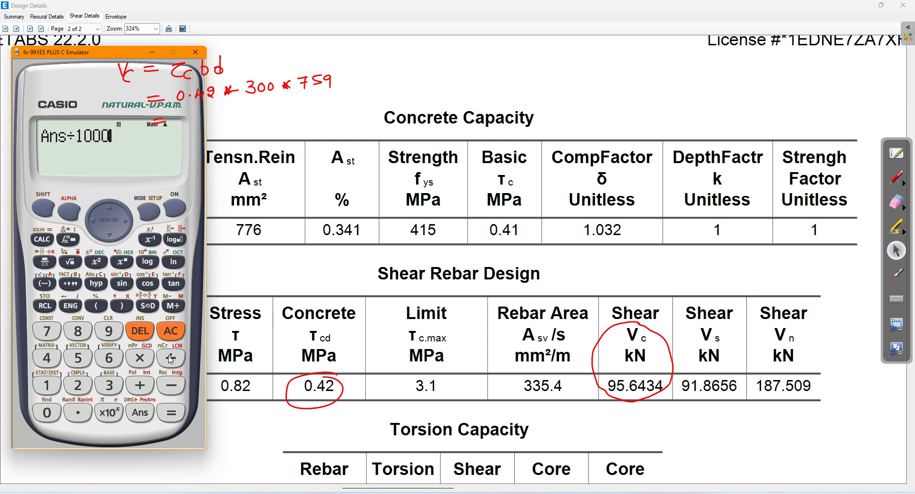
{"action": "key", "text": "Return"}
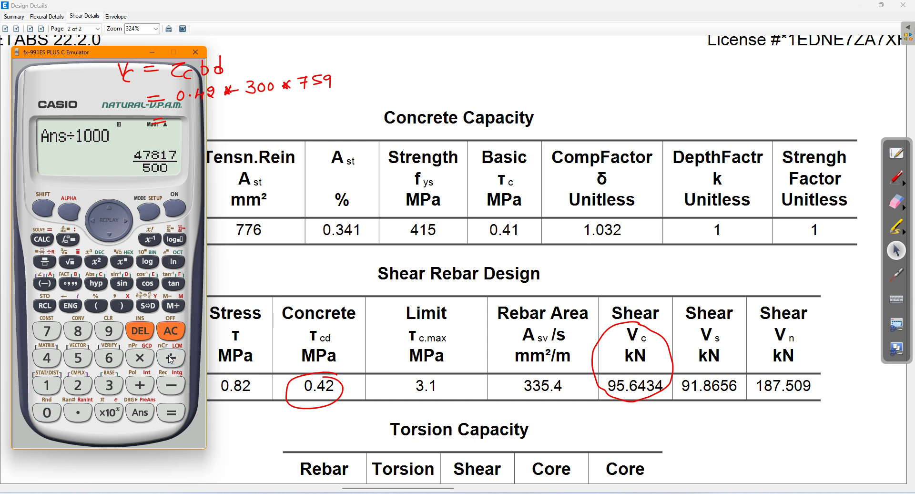
{"action": "left_click", "coordinate": [148, 309]}
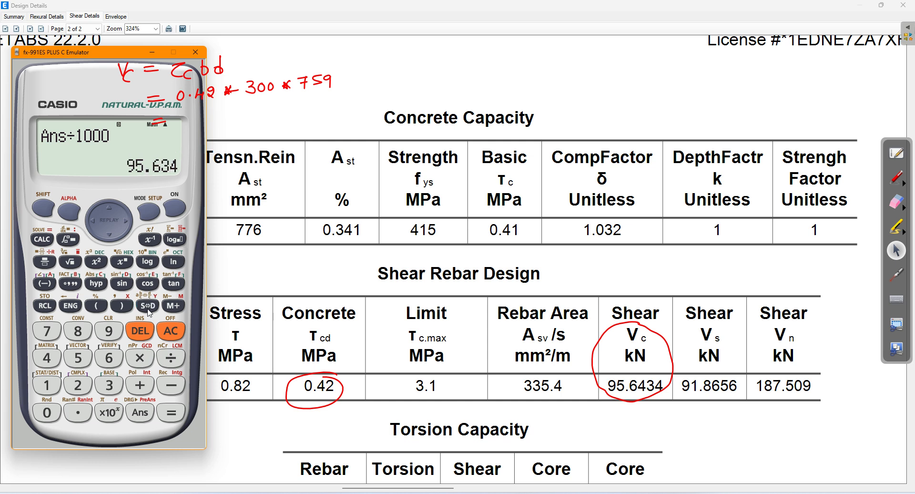
{"action": "left_click", "coordinate": [898, 178]}
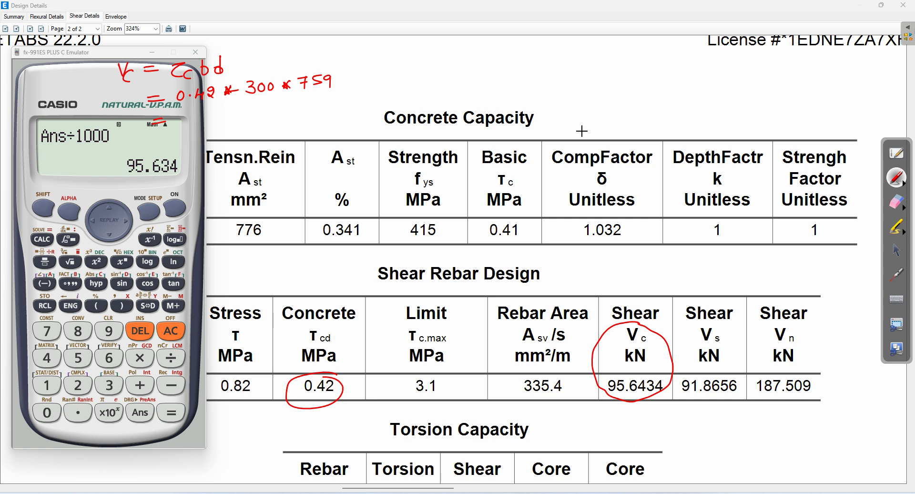
Step: Complete Vc = 95.63 kN, tick the Vc column, and circle the Vs column with 91.8656
{"action": "left_click_drag", "start_coordinate": [351, 75], "coordinate": [384, 75]}
{"action": "left_click_drag", "start_coordinate": [388, 65], "coordinate": [413, 67]}
{"action": "mouse_move", "coordinate": [428, 53]}
{"action": "left_mouse_down"}
{"action": "mouse_move", "coordinate": [426, 65]}
{"action": "mouse_move", "coordinate": [436, 64]}
{"action": "mouse_move", "coordinate": [448, 46]}
{"action": "left_mouse_up"}
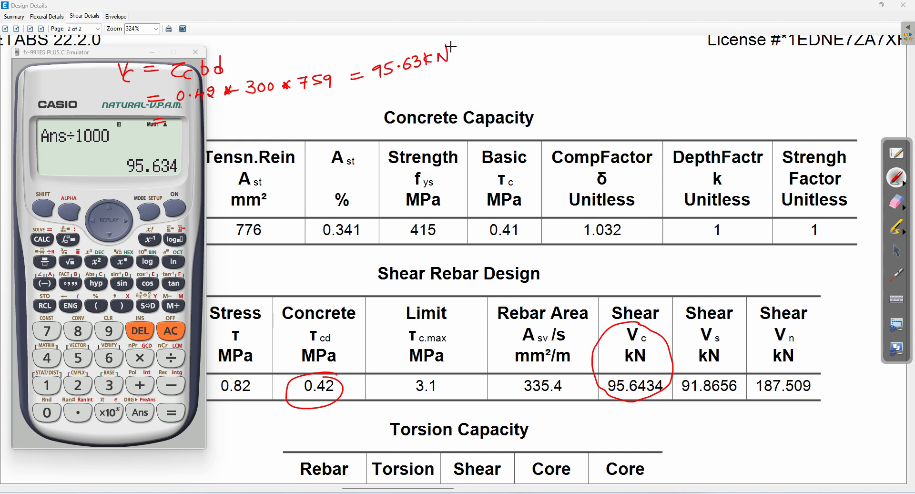
{"action": "left_click_drag", "start_coordinate": [627, 285], "coordinate": [666, 281]}
{"action": "mouse_move", "coordinate": [725, 315]}
{"action": "left_mouse_down"}
{"action": "mouse_move", "coordinate": [729, 303]}
{"action": "mouse_move", "coordinate": [688, 305]}
{"action": "mouse_move", "coordinate": [672, 364]}
{"action": "mouse_move", "coordinate": [711, 415]}
{"action": "mouse_move", "coordinate": [746, 347]}
{"action": "mouse_move", "coordinate": [725, 302]}
{"action": "left_mouse_up"}
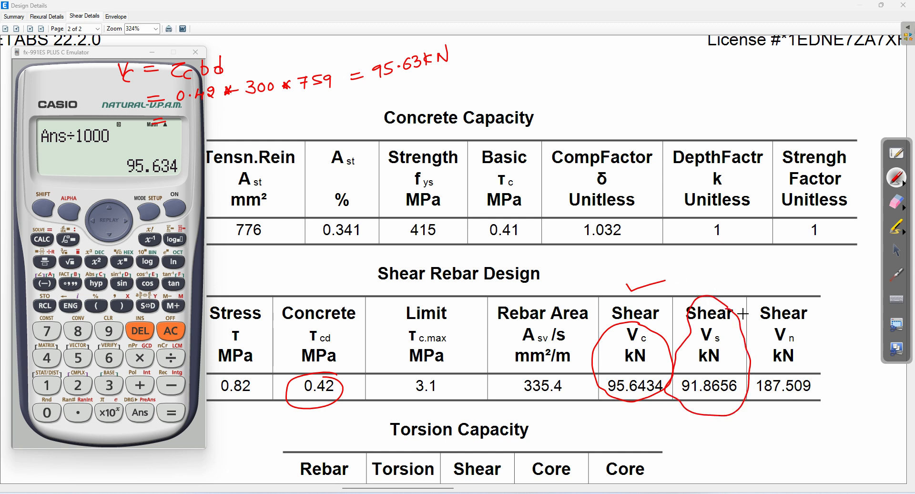
Step: Write Vs = Vu − Vc = 187.509 − 95.63 at the top right of the page
{"action": "mouse_move", "coordinate": [524, 60]}
{"action": "left_mouse_down"}
{"action": "mouse_move", "coordinate": [536, 75]}
{"action": "mouse_move", "coordinate": [566, 65]}
{"action": "left_mouse_up"}
{"action": "mouse_move", "coordinate": [556, 71]}
{"action": "left_mouse_down"}
{"action": "mouse_move", "coordinate": [600, 56]}
{"action": "mouse_move", "coordinate": [605, 69]}
{"action": "mouse_move", "coordinate": [609, 60]}
{"action": "mouse_move", "coordinate": [649, 57]}
{"action": "mouse_move", "coordinate": [660, 69]}
{"action": "left_mouse_up"}
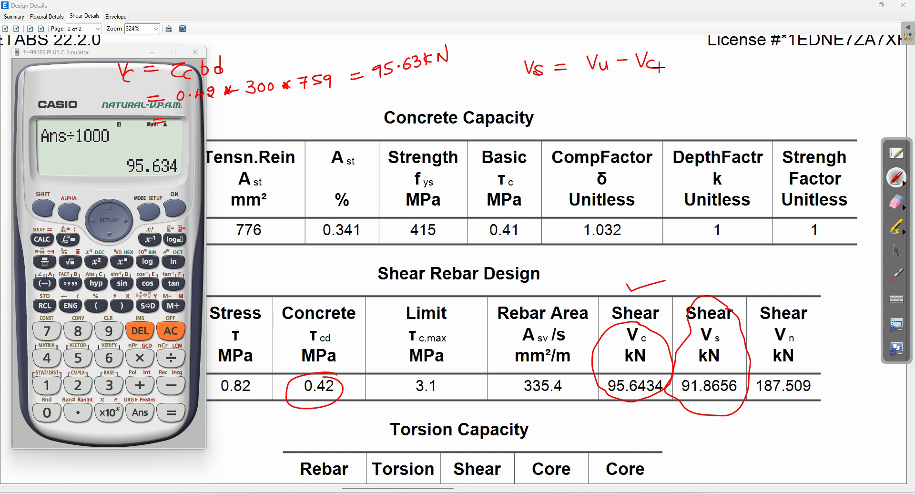
{"action": "left_click_drag", "start_coordinate": [560, 86], "coordinate": [572, 86]}
{"action": "mouse_move", "coordinate": [559, 92]}
{"action": "left_mouse_down"}
{"action": "mouse_move", "coordinate": [592, 96]}
{"action": "mouse_move", "coordinate": [600, 83]}
{"action": "mouse_move", "coordinate": [607, 95]}
{"action": "mouse_move", "coordinate": [623, 90]}
{"action": "left_mouse_up"}
{"action": "mouse_move", "coordinate": [636, 82]}
{"action": "left_mouse_down"}
{"action": "mouse_move", "coordinate": [629, 95]}
{"action": "mouse_move", "coordinate": [643, 84]}
{"action": "mouse_move", "coordinate": [653, 96]}
{"action": "left_mouse_up"}
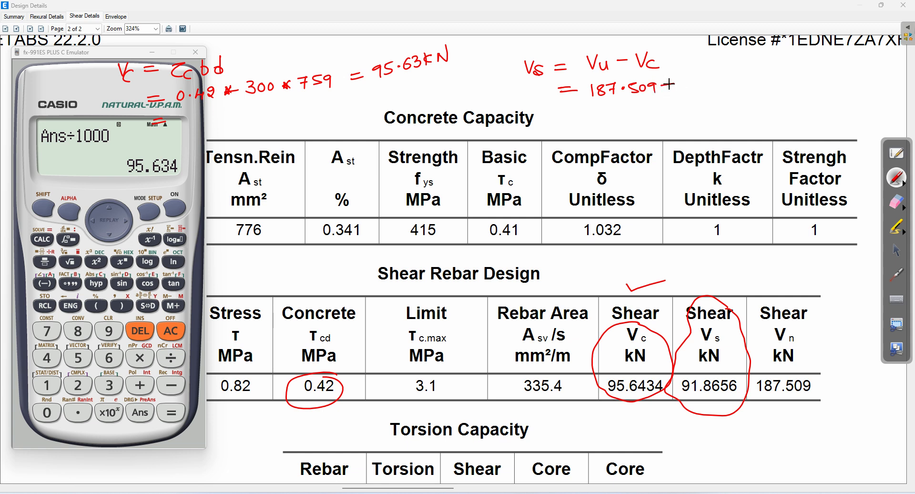
{"action": "mouse_move", "coordinate": [686, 79]}
{"action": "left_mouse_down"}
{"action": "mouse_move", "coordinate": [683, 89]}
{"action": "mouse_move", "coordinate": [699, 78]}
{"action": "mouse_move", "coordinate": [723, 85]}
{"action": "left_mouse_up"}
{"action": "left_click", "coordinate": [705, 81]}
{"action": "left_click", "coordinate": [899, 252]}
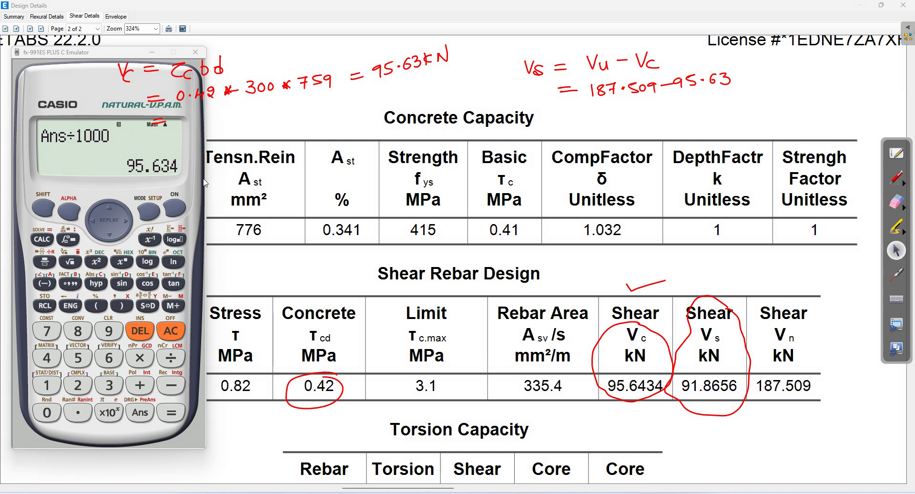
Step: Calculate 187.509 − 95.63 = 91.879 and begin writing the Vs result under the subtraction
{"action": "left_click", "coordinate": [167, 336]}
{"action": "type", "text": "187"}
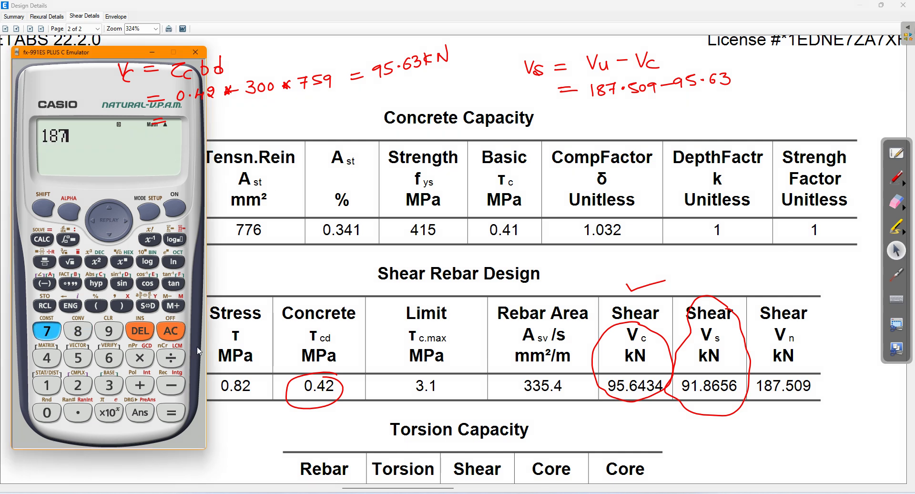
{"action": "type", "text": ".50"}
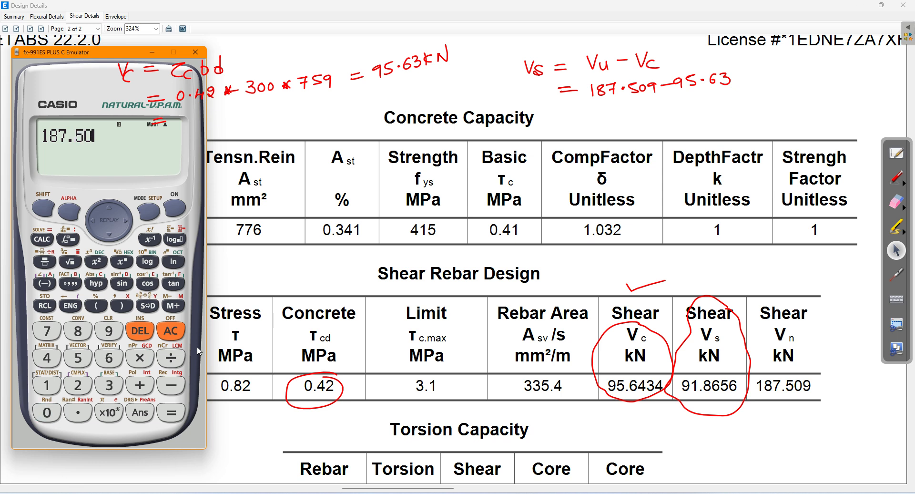
{"action": "type", "text": "9-95.63"}
{"action": "key", "text": "Return"}
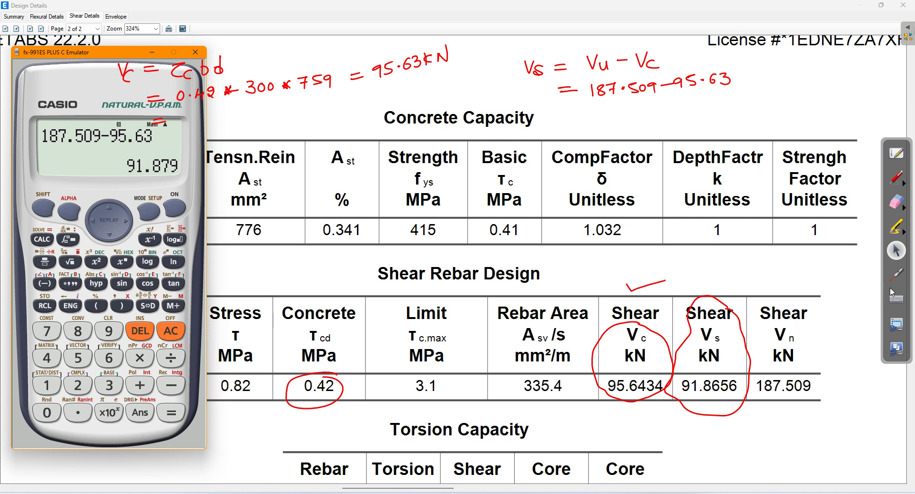
{"action": "left_click", "coordinate": [895, 179]}
{"action": "left_click_drag", "start_coordinate": [574, 119], "coordinate": [580, 119]}
{"action": "mouse_move", "coordinate": [601, 111]}
{"action": "left_mouse_down"}
{"action": "mouse_move", "coordinate": [604, 120]}
{"action": "mouse_move", "coordinate": [671, 115]}
{"action": "mouse_move", "coordinate": [685, 99]}
{"action": "left_mouse_up"}
Step: Finish Vs = 91.87 kN, then label the Vc, Vs and Vu columns and tick them
{"action": "left_click", "coordinate": [617, 113]}
{"action": "left_click_drag", "start_coordinate": [711, 263], "coordinate": [723, 278]}
{"action": "left_click_drag", "start_coordinate": [621, 255], "coordinate": [647, 268]}
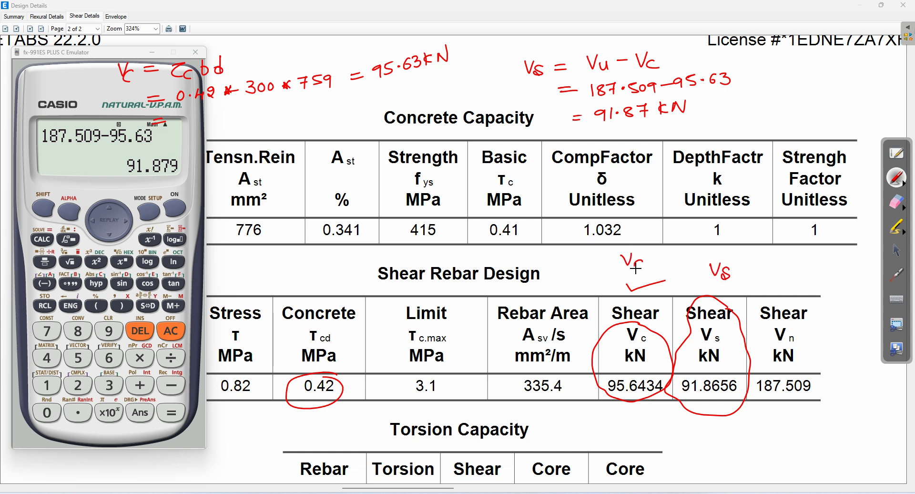
{"action": "left_click_drag", "start_coordinate": [789, 265], "coordinate": [811, 278]}
{"action": "left_click_drag", "start_coordinate": [716, 255], "coordinate": [752, 246]}
{"action": "left_click_drag", "start_coordinate": [631, 247], "coordinate": [668, 236]}
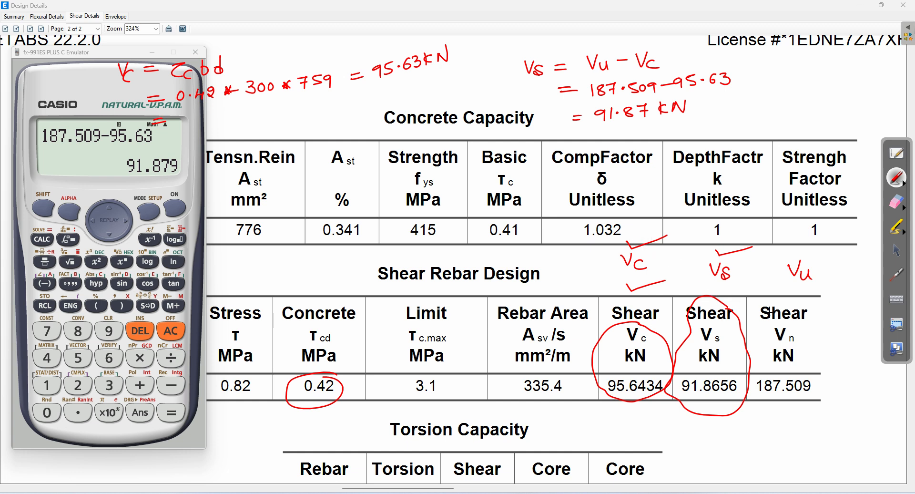
{"action": "left_click_drag", "start_coordinate": [740, 277], "coordinate": [751, 271]}
Step: Erase all the red workings, circles and ticks from the shear details page
{"action": "left_click", "coordinate": [896, 202]}
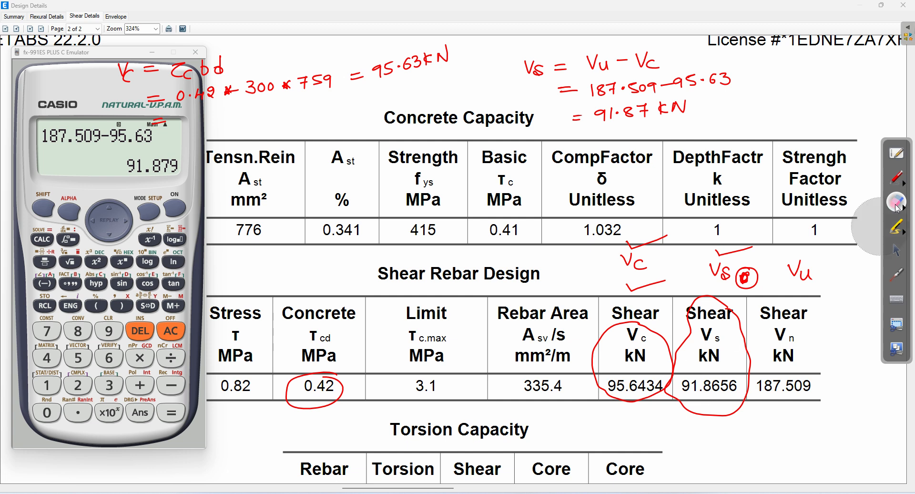
{"action": "mouse_move", "coordinate": [14, 96]}
{"action": "left_mouse_down"}
{"action": "mouse_move", "coordinate": [424, 63]}
{"action": "mouse_move", "coordinate": [78, 146]}
{"action": "mouse_move", "coordinate": [548, 70]}
{"action": "mouse_move", "coordinate": [661, 150]}
{"action": "mouse_move", "coordinate": [683, 270]}
{"action": "mouse_move", "coordinate": [858, 234]}
{"action": "mouse_move", "coordinate": [789, 288]}
{"action": "mouse_move", "coordinate": [791, 351]}
{"action": "left_mouse_up"}
{"action": "mouse_move", "coordinate": [380, 421]}
{"action": "left_mouse_down"}
{"action": "mouse_move", "coordinate": [255, 411]}
{"action": "mouse_move", "coordinate": [214, 220]}
{"action": "mouse_move", "coordinate": [747, 210]}
{"action": "mouse_move", "coordinate": [260, 212]}
{"action": "left_mouse_up"}
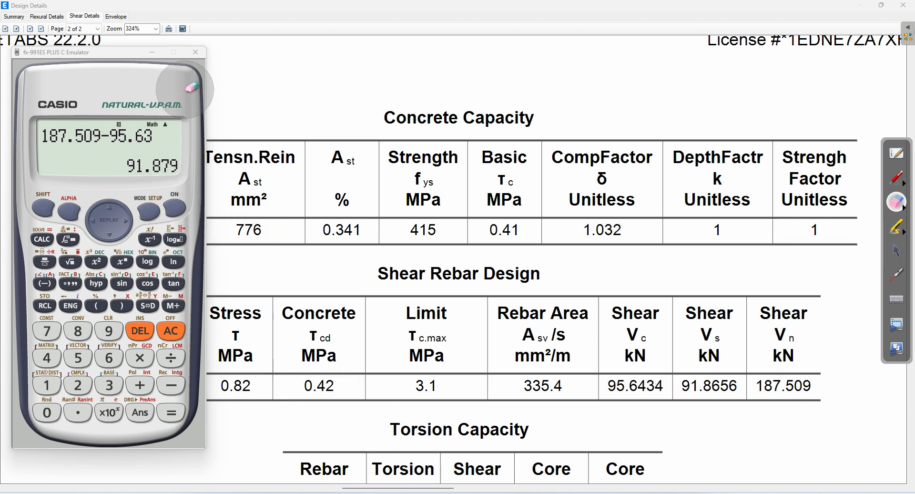
Step: With the red pen, write Vs = 0.87 fy Asv d over sv atop the page
{"action": "left_click", "coordinate": [896, 251]}
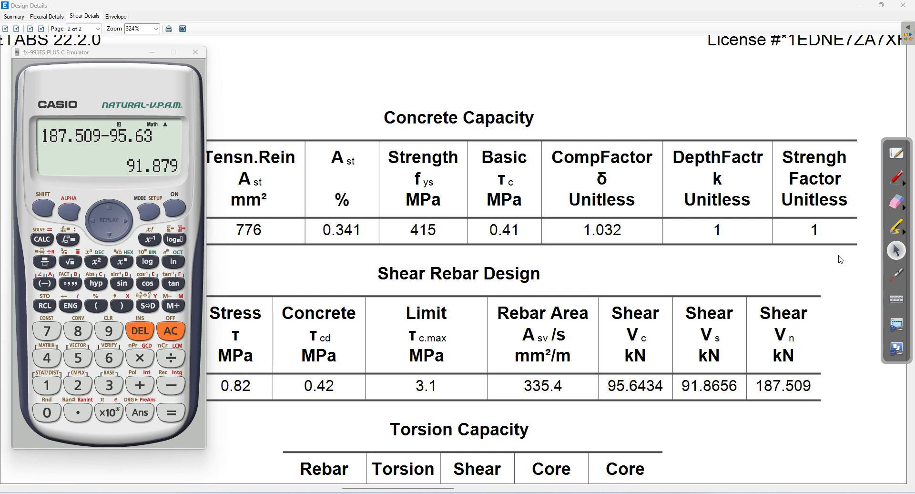
{"action": "left_click", "coordinate": [895, 181]}
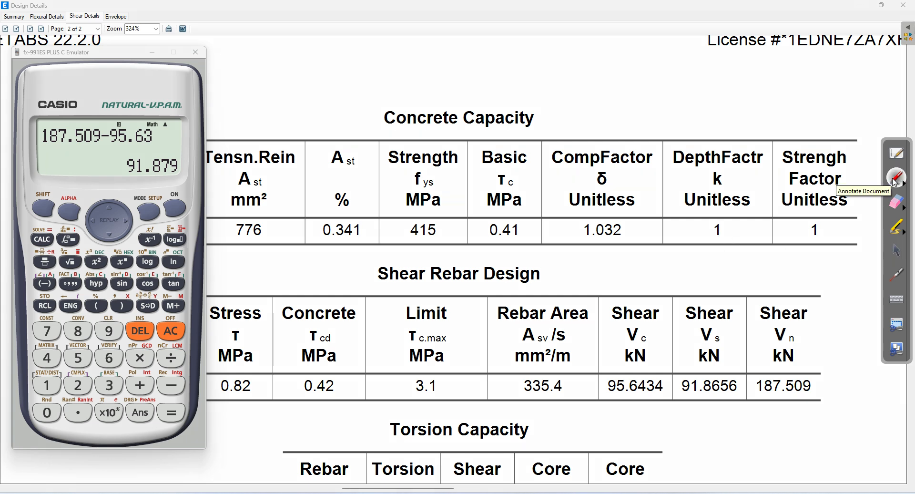
{"action": "left_click_drag", "start_coordinate": [327, 62], "coordinate": [367, 61]}
{"action": "left_click_drag", "start_coordinate": [355, 55], "coordinate": [413, 50]}
{"action": "left_click", "coordinate": [401, 51]}
{"action": "mouse_move", "coordinate": [419, 45]}
{"action": "left_mouse_down"}
{"action": "mouse_move", "coordinate": [423, 53]}
{"action": "mouse_move", "coordinate": [453, 43]}
{"action": "mouse_move", "coordinate": [451, 57]}
{"action": "mouse_move", "coordinate": [511, 33]}
{"action": "mouse_move", "coordinate": [512, 47]}
{"action": "left_mouse_up"}
{"action": "left_click_drag", "start_coordinate": [385, 62], "coordinate": [526, 51]}
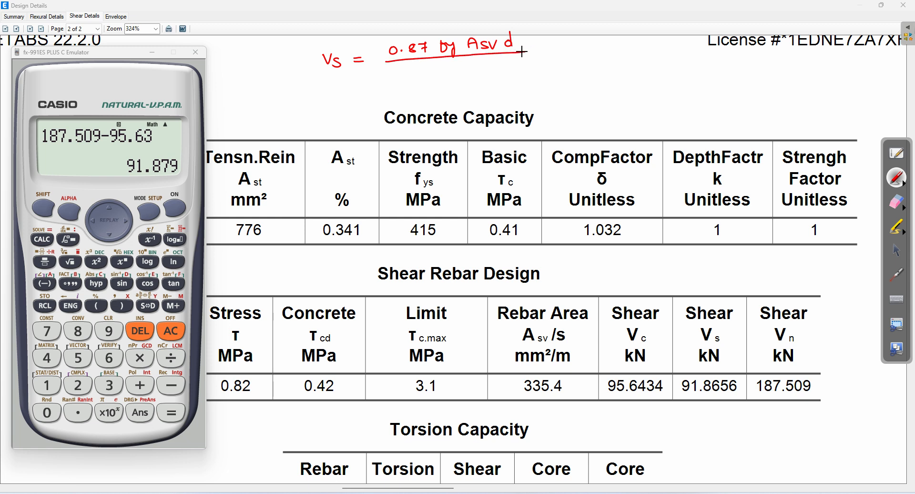
{"action": "mouse_move", "coordinate": [441, 64]}
{"action": "left_mouse_down"}
{"action": "mouse_move", "coordinate": [433, 74]}
{"action": "mouse_move", "coordinate": [454, 64]}
{"action": "left_mouse_up"}
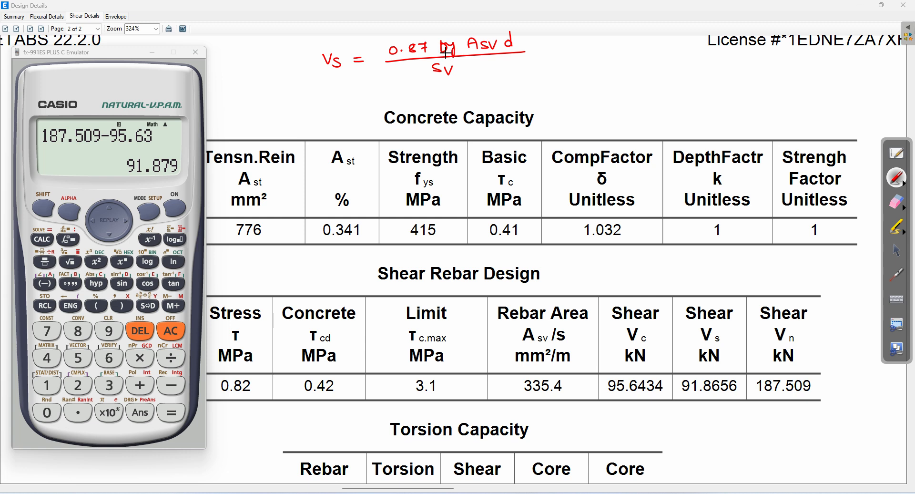
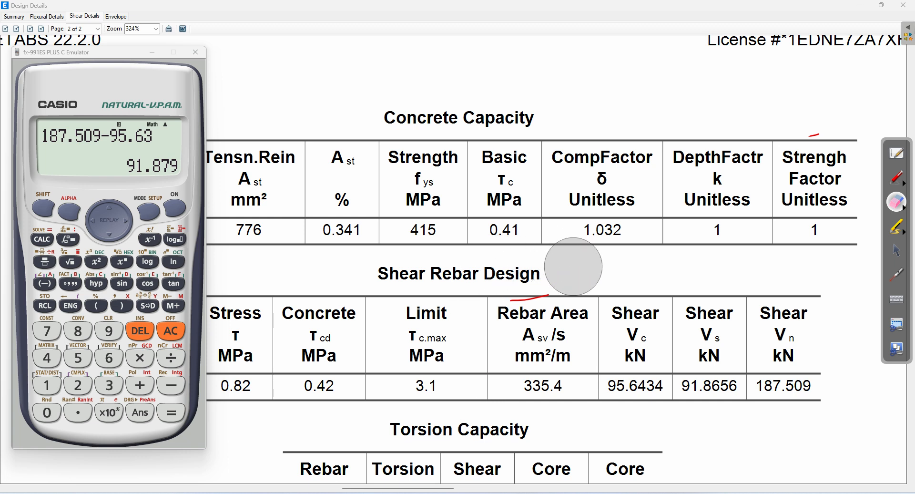
Step: Finish erasing the stray red ink near the Rebar Area header and return to selection
{"action": "left_click", "coordinate": [896, 251]}
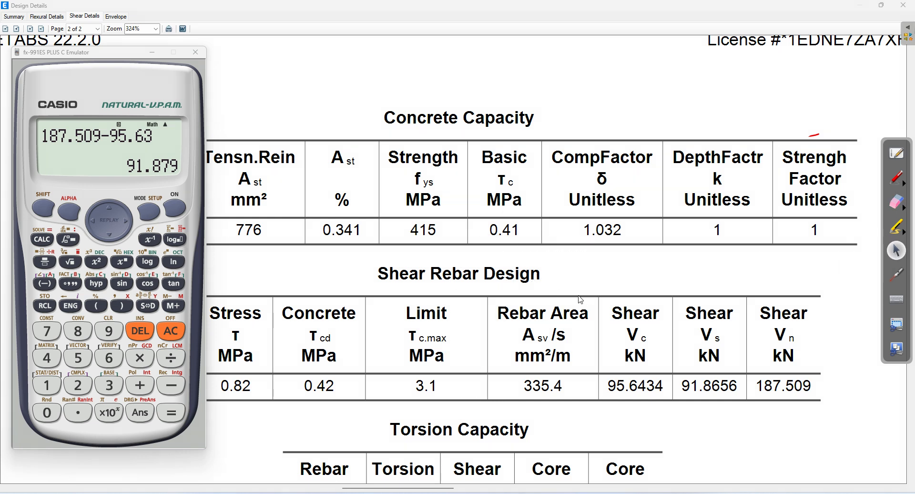
Step: Bring the shear design report forward, scroll to the Torsion table, and write Asv/Sv = in red
{"action": "left_click", "coordinate": [693, 435]}
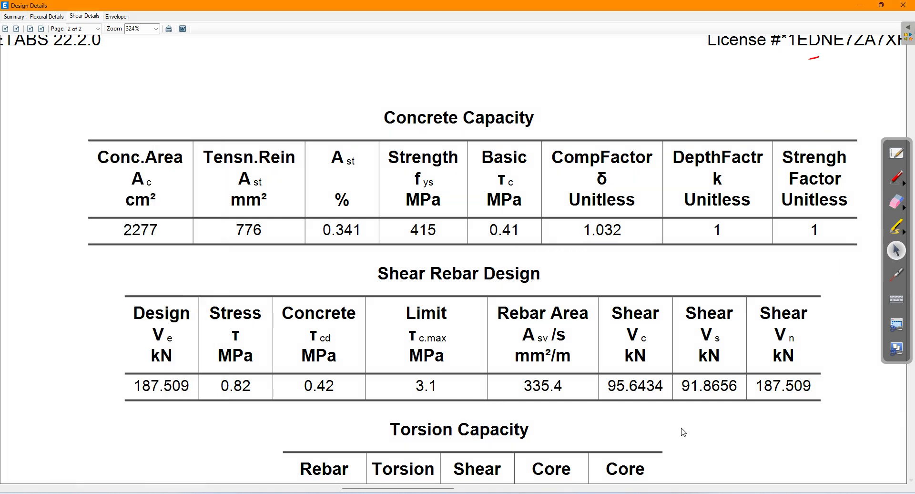
{"action": "scroll", "coordinate": [682, 419], "scroll_direction": "down", "scroll_amount": 2}
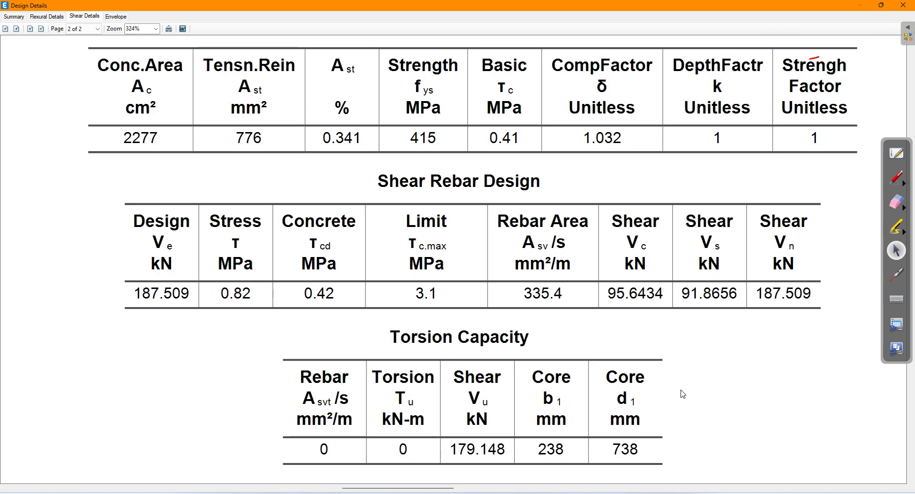
{"action": "scroll", "coordinate": [683, 394], "scroll_direction": "down", "scroll_amount": 2}
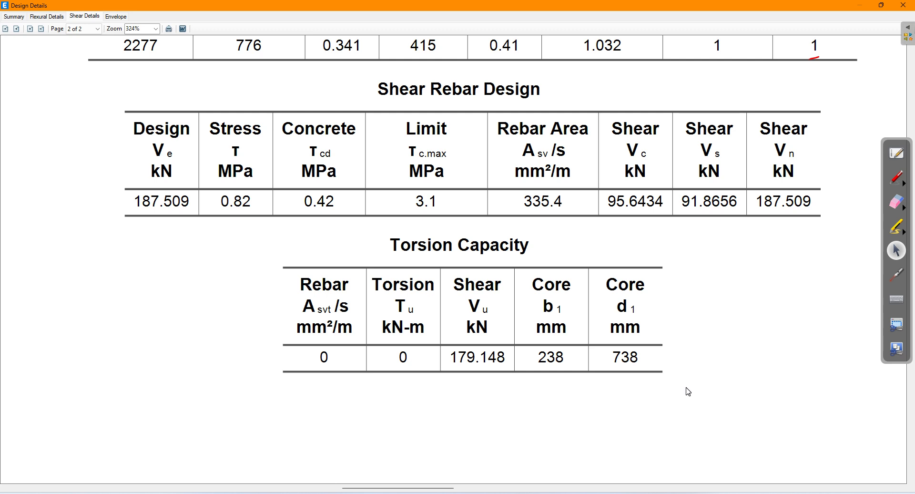
{"action": "scroll", "coordinate": [688, 392], "scroll_direction": "up", "scroll_amount": 2}
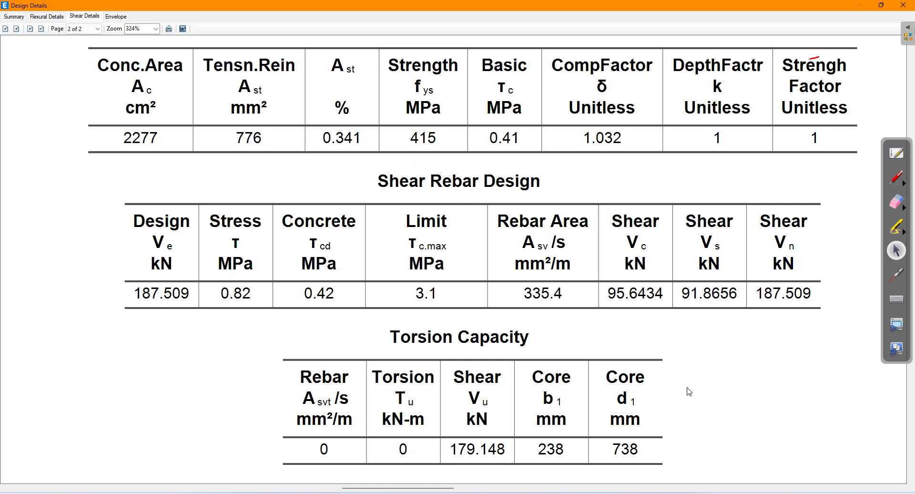
{"action": "left_click", "coordinate": [898, 181]}
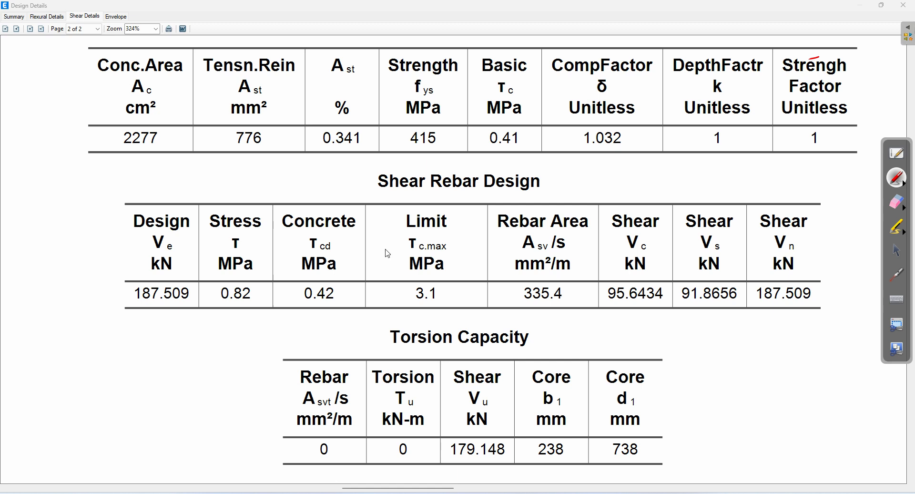
{"action": "mouse_move", "coordinate": [23, 323]}
{"action": "left_mouse_down"}
{"action": "mouse_move", "coordinate": [46, 314]}
{"action": "mouse_move", "coordinate": [49, 326]}
{"action": "mouse_move", "coordinate": [25, 343]}
{"action": "mouse_move", "coordinate": [72, 324]}
{"action": "mouse_move", "coordinate": [139, 324]}
{"action": "mouse_move", "coordinate": [190, 310]}
{"action": "mouse_move", "coordinate": [219, 324]}
{"action": "left_mouse_up"}
Step: Write 335.4 mm²/m after Asv/Sv, note 2L 8ϕ stirrups, and begin Asv =
{"action": "left_click", "coordinate": [128, 319]}
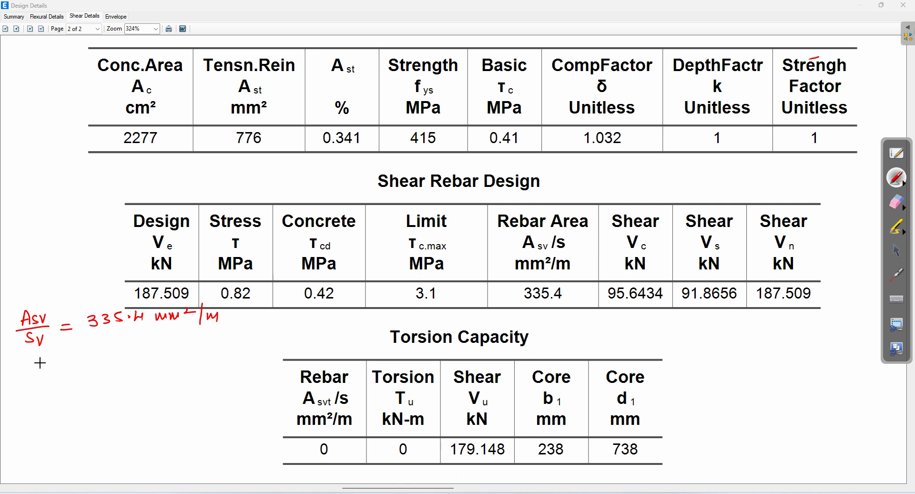
{"action": "mouse_move", "coordinate": [33, 356]}
{"action": "left_mouse_down"}
{"action": "mouse_move", "coordinate": [46, 367]}
{"action": "mouse_move", "coordinate": [75, 353]}
{"action": "mouse_move", "coordinate": [82, 361]}
{"action": "mouse_move", "coordinate": [89, 351]}
{"action": "mouse_move", "coordinate": [83, 368]}
{"action": "left_mouse_up"}
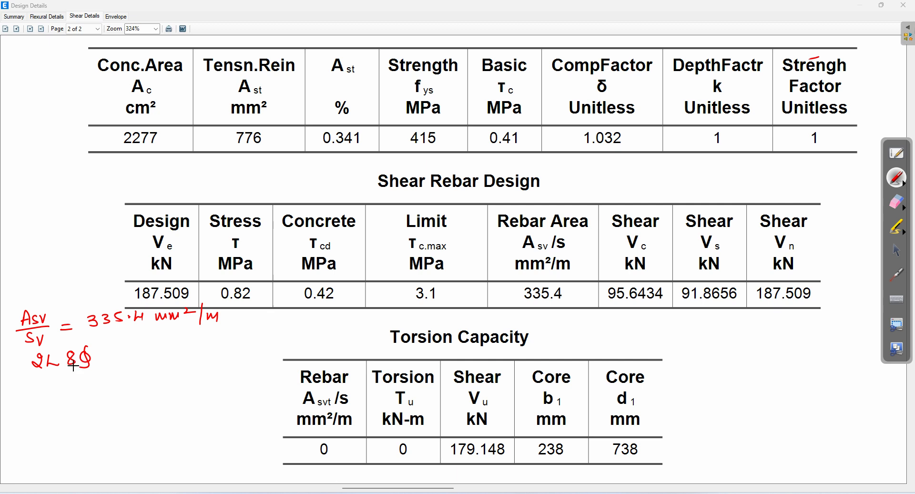
{"action": "mouse_move", "coordinate": [52, 395]}
{"action": "left_mouse_down"}
{"action": "mouse_move", "coordinate": [55, 382]}
{"action": "mouse_move", "coordinate": [62, 394]}
{"action": "left_mouse_up"}
{"action": "left_click_drag", "start_coordinate": [52, 388], "coordinate": [74, 395]}
{"action": "mouse_move", "coordinate": [74, 394]}
{"action": "left_mouse_down"}
{"action": "mouse_move", "coordinate": [77, 384]}
{"action": "mouse_move", "coordinate": [102, 390]}
{"action": "left_mouse_up"}
Step: Complete Asv = 2×π×8²/4 = 100 mm² and write 100/Sv = 335.4
{"action": "mouse_move", "coordinate": [114, 379]}
{"action": "left_mouse_down"}
{"action": "mouse_move", "coordinate": [123, 391]}
{"action": "mouse_move", "coordinate": [164, 364]}
{"action": "mouse_move", "coordinate": [173, 371]}
{"action": "left_mouse_up"}
{"action": "mouse_move", "coordinate": [173, 364]}
{"action": "left_mouse_down"}
{"action": "mouse_move", "coordinate": [168, 371]}
{"action": "mouse_move", "coordinate": [195, 362]}
{"action": "left_mouse_up"}
{"action": "mouse_move", "coordinate": [152, 379]}
{"action": "left_mouse_down"}
{"action": "mouse_move", "coordinate": [191, 375]}
{"action": "mouse_move", "coordinate": [173, 392]}
{"action": "left_mouse_up"}
{"action": "left_click_drag", "start_coordinate": [210, 367], "coordinate": [301, 352]}
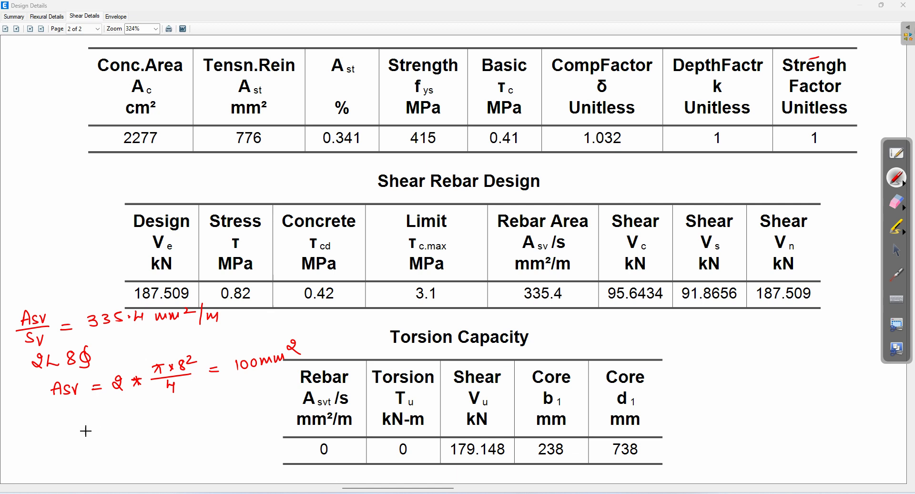
{"action": "mouse_move", "coordinate": [100, 422]}
{"action": "left_mouse_down"}
{"action": "mouse_move", "coordinate": [100, 432]}
{"action": "mouse_move", "coordinate": [116, 423]}
{"action": "mouse_move", "coordinate": [115, 435]}
{"action": "mouse_move", "coordinate": [146, 434]}
{"action": "mouse_move", "coordinate": [104, 450]}
{"action": "mouse_move", "coordinate": [170, 428]}
{"action": "left_mouse_up"}
{"action": "mouse_move", "coordinate": [161, 435]}
{"action": "left_mouse_down"}
{"action": "mouse_move", "coordinate": [216, 435]}
{"action": "mouse_move", "coordinate": [247, 423]}
{"action": "mouse_move", "coordinate": [246, 439]}
{"action": "left_mouse_up"}
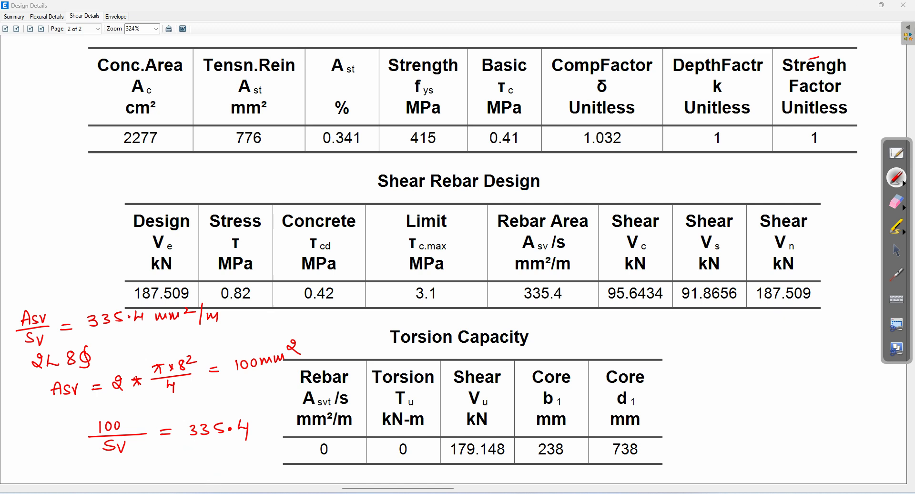
Step: Compute 100/335.4 on the calculator as a decimal, about 0.298
{"action": "left_click", "coordinate": [897, 251]}
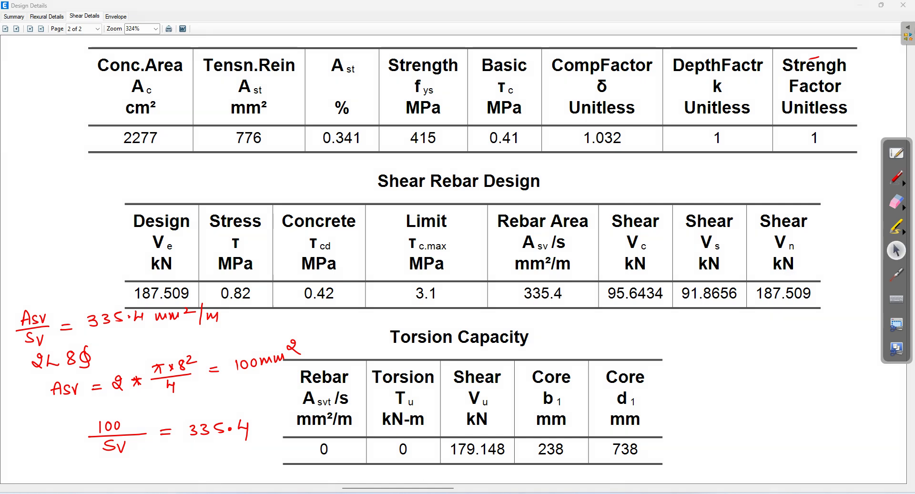
{"action": "left_click_drag", "start_coordinate": [98, 28], "coordinate": [579, 28]}
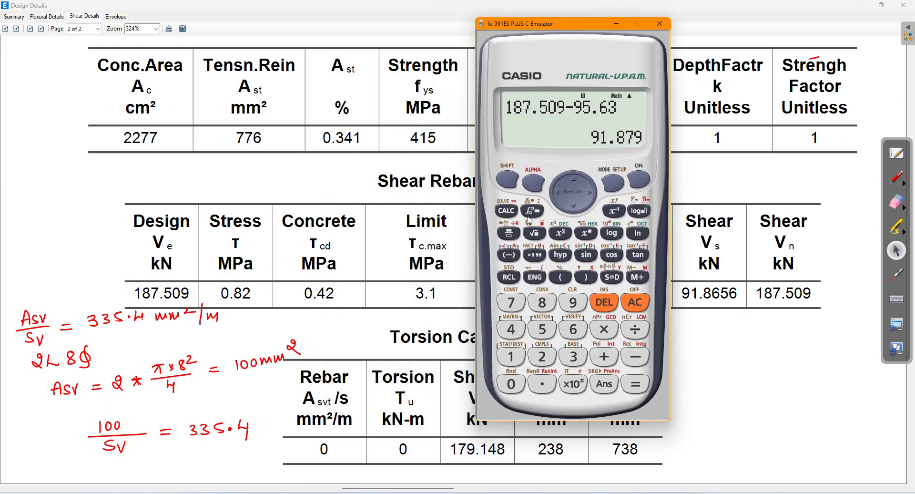
{"action": "left_click", "coordinate": [505, 233]}
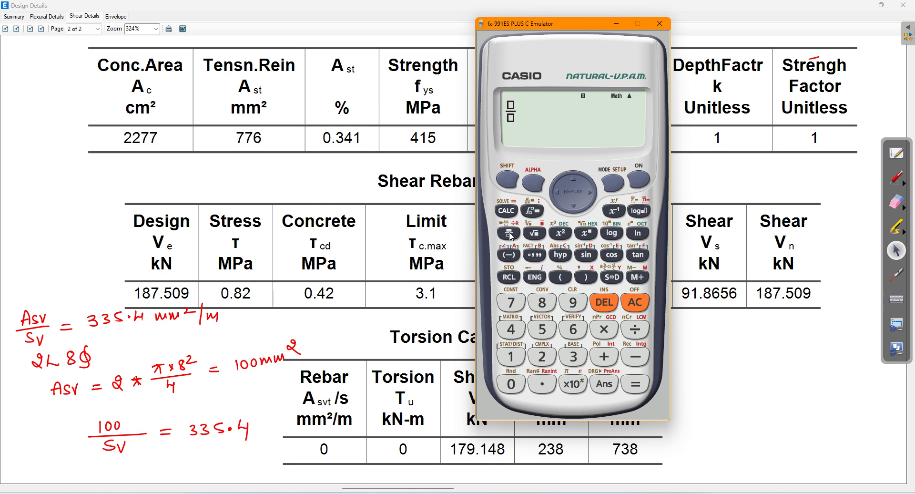
{"action": "type", "text": "100/335.4"}
{"action": "key", "text": "Return"}
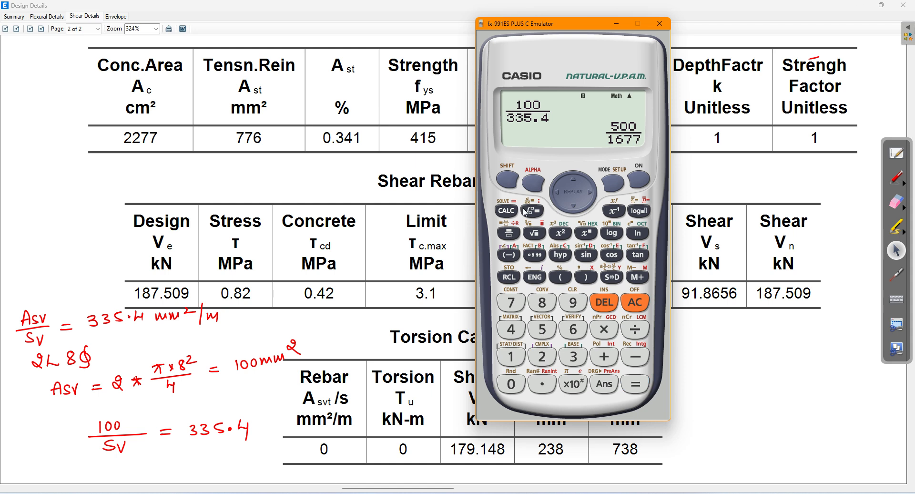
{"action": "left_click", "coordinate": [620, 280]}
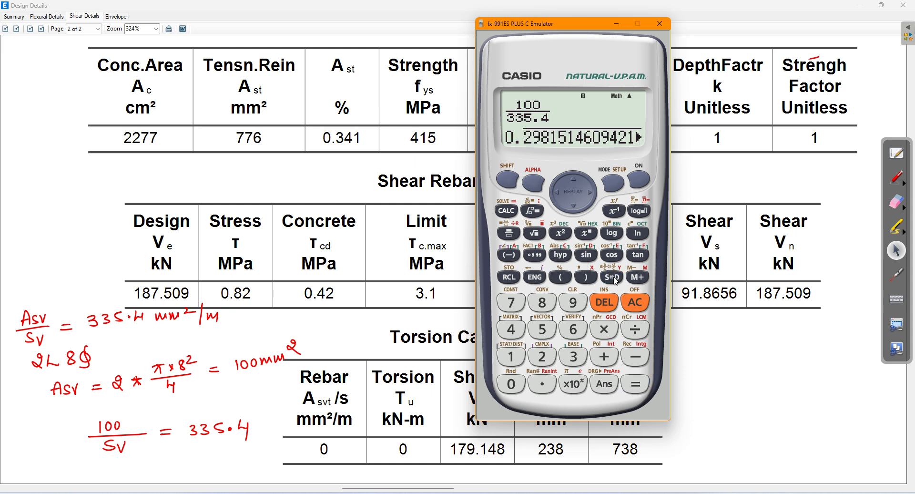
Step: Write Sv = 0.298 m × 1000 under the spacing equation in red
{"action": "left_click", "coordinate": [903, 181]}
{"action": "mouse_move", "coordinate": [145, 456]}
{"action": "left_mouse_down"}
{"action": "mouse_move", "coordinate": [146, 465]}
{"action": "mouse_move", "coordinate": [193, 456]}
{"action": "left_mouse_up"}
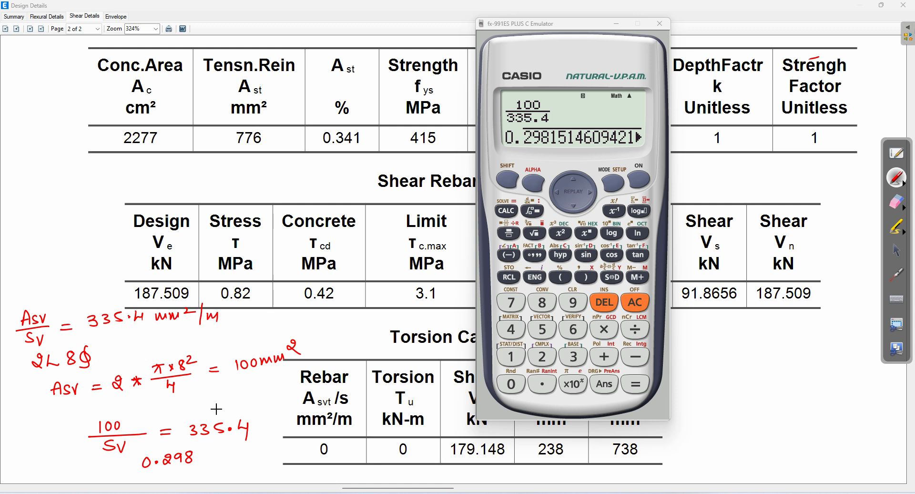
{"action": "left_click_drag", "start_coordinate": [197, 462], "coordinate": [226, 461]}
{"action": "mouse_move", "coordinate": [226, 450]}
{"action": "left_mouse_down"}
{"action": "mouse_move", "coordinate": [217, 461]}
{"action": "mouse_move", "coordinate": [257, 450]}
{"action": "left_mouse_up"}
{"action": "left_click_drag", "start_coordinate": [267, 449], "coordinate": [266, 450]}
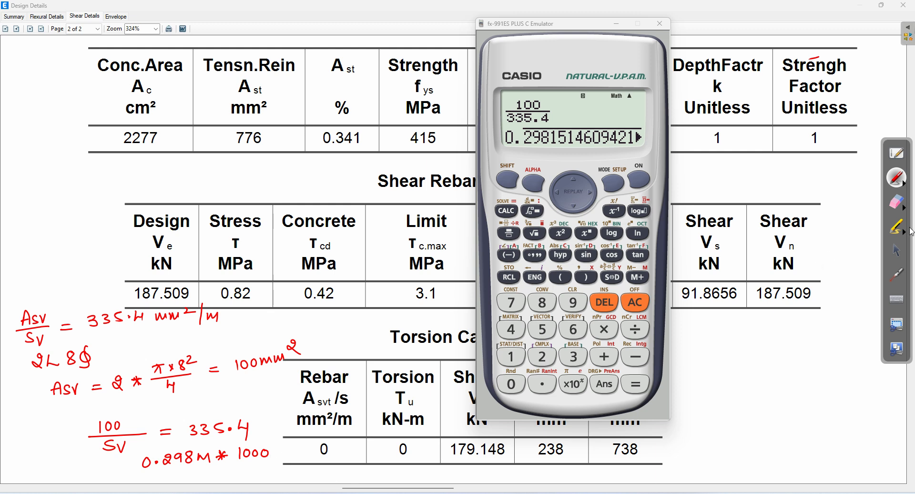
Step: Multiply the answer by 1000 on the calculator, giving about 298.15 mm
{"action": "left_click", "coordinate": [897, 250]}
{"action": "left_click", "coordinate": [605, 334]}
{"action": "type", "text": "1"}
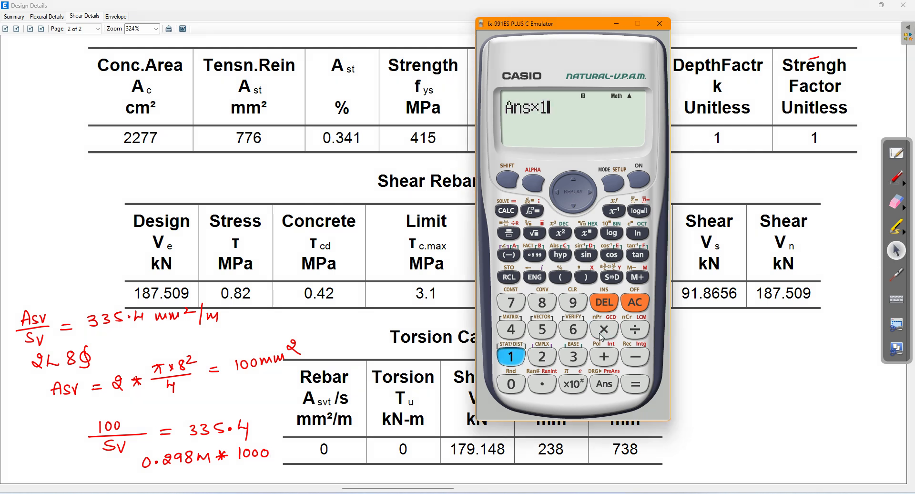
{"action": "type", "text": "000"}
{"action": "key", "text": "Return"}
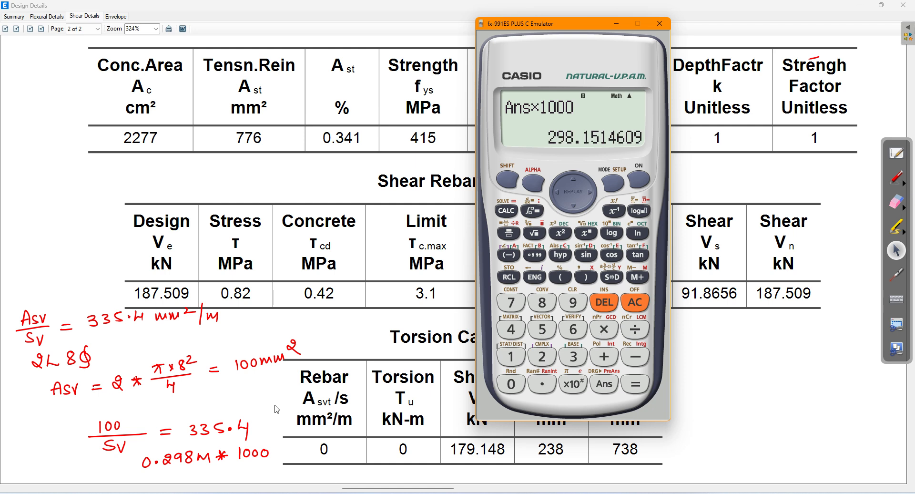
{"action": "left_click", "coordinate": [900, 178]}
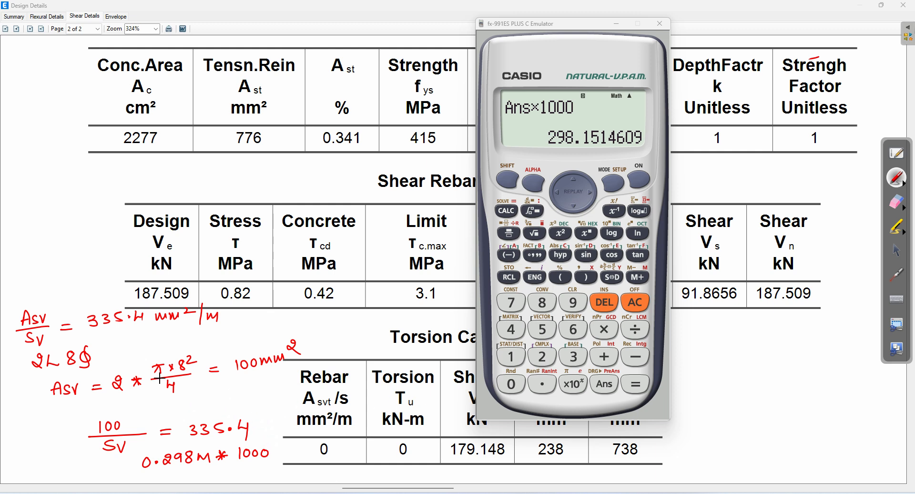
Step: Write Sv = 300 mm and 2L – 8mm ϕ @ 300mm c/c, then erase the left-margin working
{"action": "mouse_move", "coordinate": [27, 249]}
{"action": "left_mouse_down"}
{"action": "mouse_move", "coordinate": [17, 258]}
{"action": "mouse_move", "coordinate": [50, 243]}
{"action": "left_mouse_up"}
{"action": "mouse_move", "coordinate": [44, 253]}
{"action": "left_mouse_down"}
{"action": "mouse_move", "coordinate": [80, 235]}
{"action": "mouse_move", "coordinate": [102, 248]}
{"action": "left_mouse_up"}
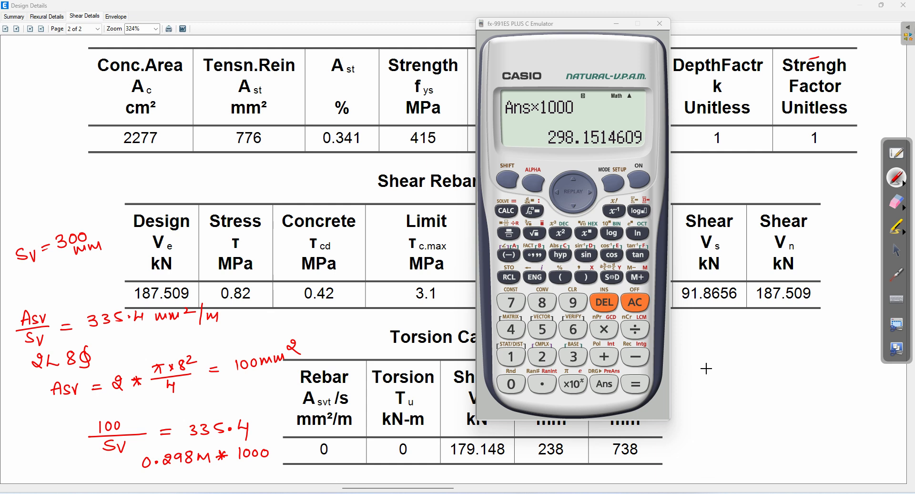
{"action": "mouse_move", "coordinate": [707, 357]}
{"action": "left_mouse_down"}
{"action": "mouse_move", "coordinate": [715, 353]}
{"action": "mouse_move", "coordinate": [719, 367]}
{"action": "mouse_move", "coordinate": [787, 358]}
{"action": "mouse_move", "coordinate": [812, 366]}
{"action": "mouse_move", "coordinate": [804, 370]}
{"action": "left_mouse_up"}
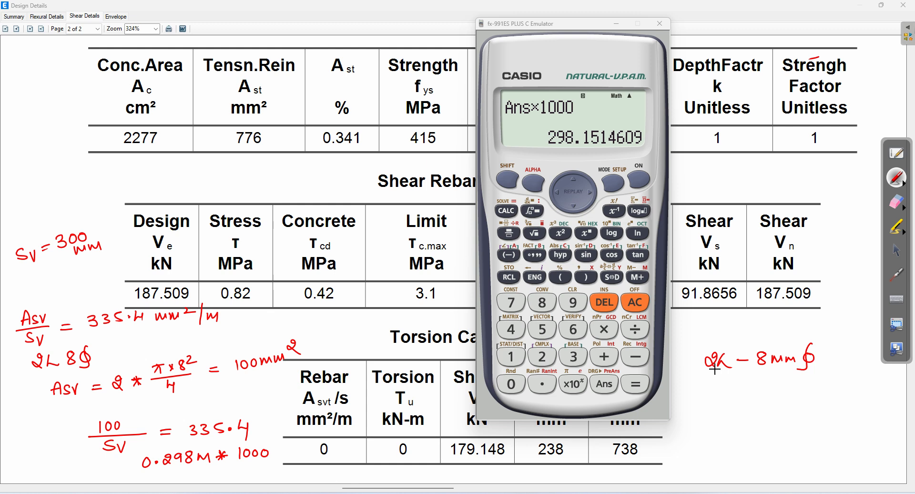
{"action": "mouse_move", "coordinate": [722, 378]}
{"action": "left_mouse_down"}
{"action": "mouse_move", "coordinate": [747, 390]}
{"action": "mouse_move", "coordinate": [823, 378]}
{"action": "mouse_move", "coordinate": [856, 386]}
{"action": "left_mouse_up"}
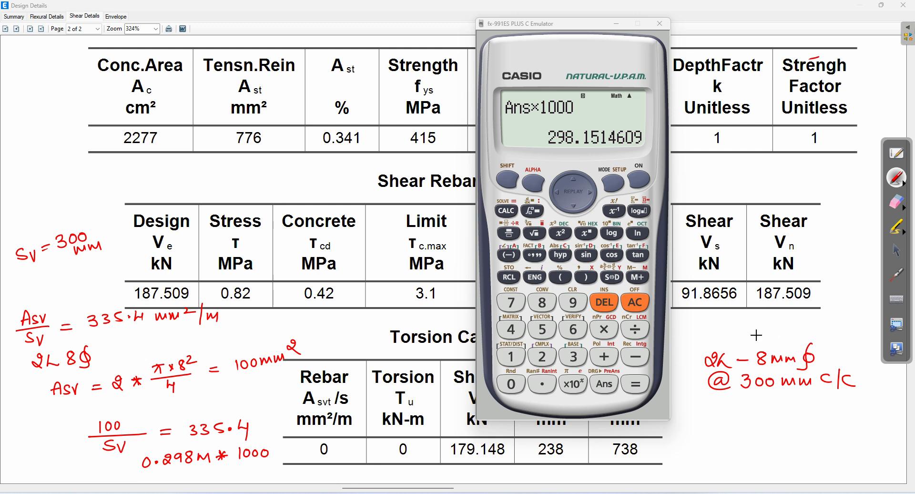
{"action": "left_click", "coordinate": [898, 203]}
{"action": "mouse_move", "coordinate": [11, 246]}
{"action": "left_mouse_down"}
{"action": "mouse_move", "coordinate": [130, 224]}
{"action": "mouse_move", "coordinate": [29, 317]}
{"action": "mouse_move", "coordinate": [265, 357]}
{"action": "mouse_move", "coordinate": [86, 427]}
{"action": "mouse_move", "coordinate": [275, 443]}
{"action": "mouse_move", "coordinate": [10, 407]}
{"action": "mouse_move", "coordinate": [176, 309]}
{"action": "left_mouse_up"}
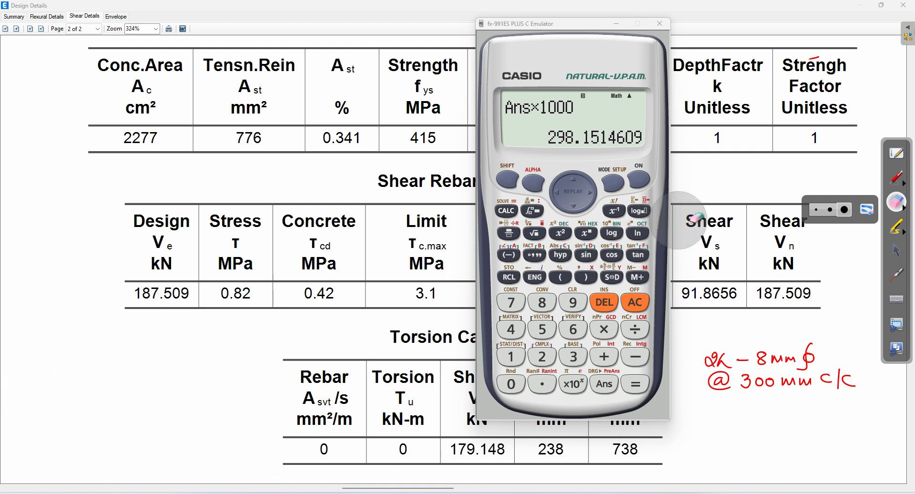
Step: Mark the stirrup note with an asterisk and label it 'Minimum spacing'
{"action": "left_click", "coordinate": [901, 181]}
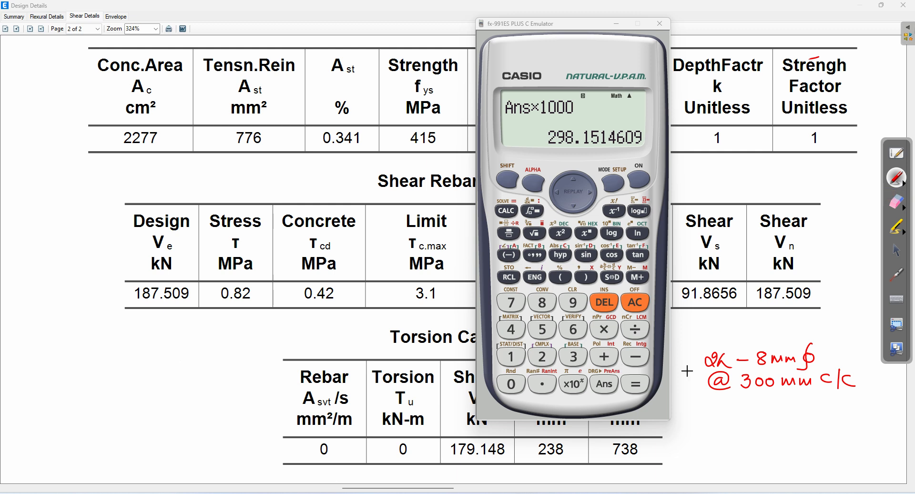
{"action": "left_click_drag", "start_coordinate": [692, 323], "coordinate": [705, 331]}
{"action": "mouse_move", "coordinate": [704, 323]}
{"action": "left_mouse_down"}
{"action": "mouse_move", "coordinate": [692, 332]}
{"action": "mouse_move", "coordinate": [758, 313]}
{"action": "mouse_move", "coordinate": [804, 318]}
{"action": "left_mouse_up"}
{"action": "left_click_drag", "start_coordinate": [703, 341], "coordinate": [767, 323]}
{"action": "left_click_drag", "start_coordinate": [774, 328], "coordinate": [805, 327]}
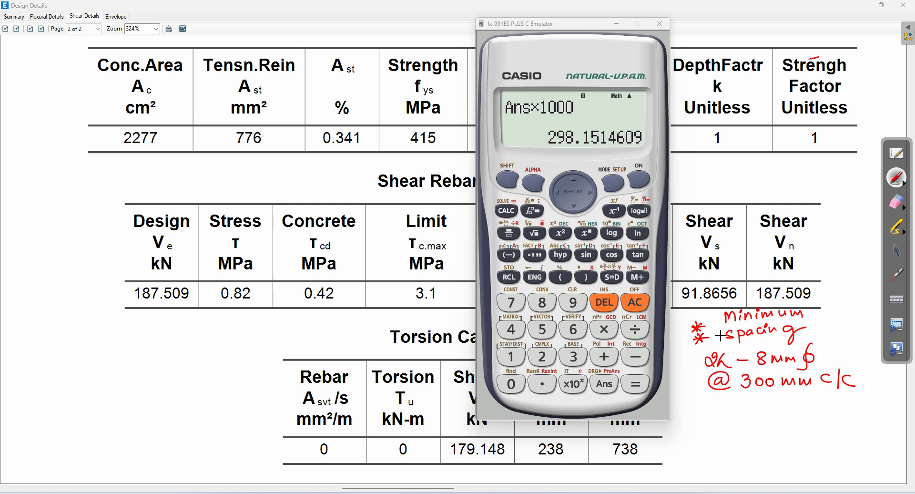
Step: Write an Asv/bSv = note in the left margin, then erase it
{"action": "left_click_drag", "start_coordinate": [20, 317], "coordinate": [25, 318]}
{"action": "mouse_move", "coordinate": [52, 337]}
{"action": "left_mouse_down"}
{"action": "mouse_move", "coordinate": [58, 328]}
{"action": "mouse_move", "coordinate": [99, 340]}
{"action": "mouse_move", "coordinate": [52, 361]}
{"action": "left_mouse_up"}
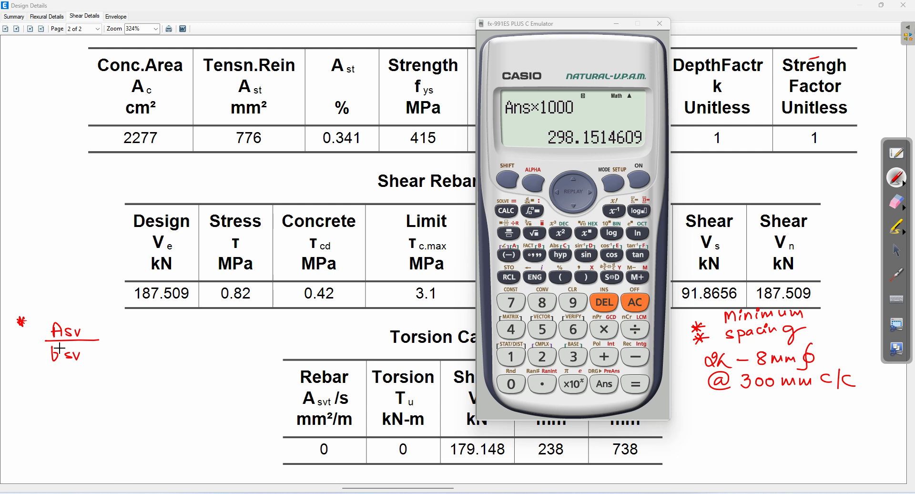
{"action": "mouse_move", "coordinate": [72, 351]}
{"action": "left_mouse_down"}
{"action": "mouse_move", "coordinate": [67, 358]}
{"action": "mouse_move", "coordinate": [125, 341]}
{"action": "left_mouse_up"}
{"action": "left_click_drag", "start_coordinate": [112, 338], "coordinate": [127, 337]}
{"action": "left_click", "coordinate": [901, 206]}
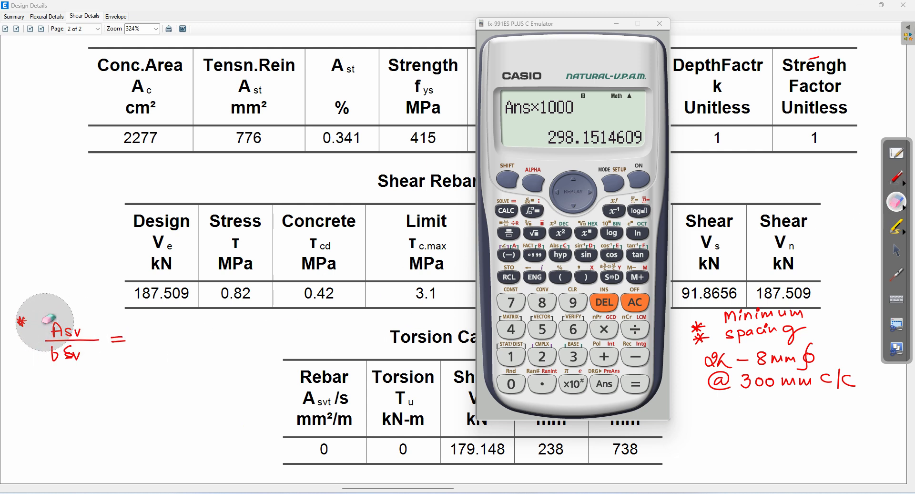
{"action": "left_click_drag", "start_coordinate": [45, 324], "coordinate": [117, 328]}
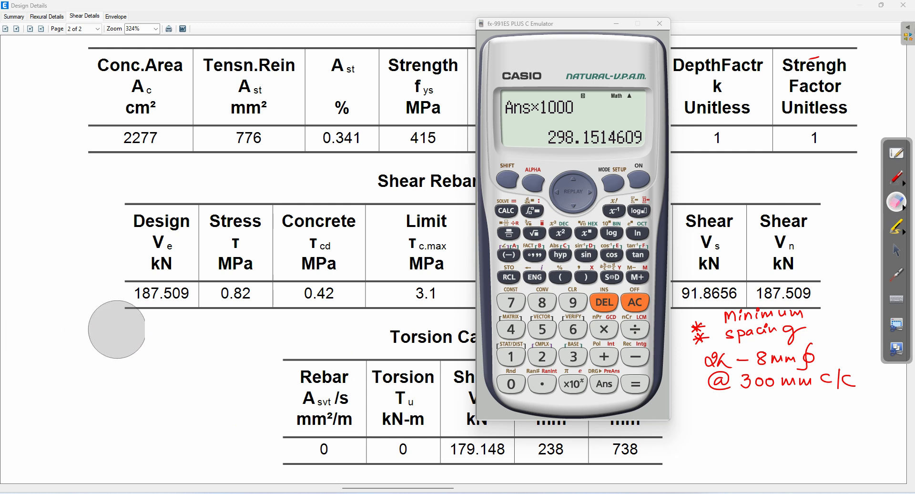
Step: Rewrite the minimum shear formula Asv/b·Sv ≥ 0.4/0.87fy with an asterisk
{"action": "left_click", "coordinate": [896, 178]}
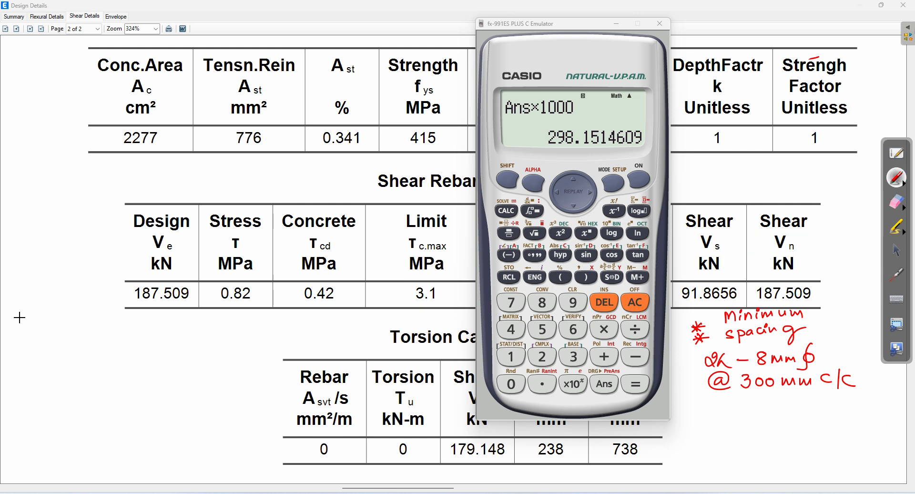
{"action": "left_click_drag", "start_coordinate": [17, 320], "coordinate": [49, 333]}
{"action": "left_click_drag", "start_coordinate": [52, 319], "coordinate": [57, 327]}
{"action": "mouse_move", "coordinate": [60, 325]}
{"action": "left_mouse_down"}
{"action": "mouse_move", "coordinate": [96, 338]}
{"action": "mouse_move", "coordinate": [43, 360]}
{"action": "mouse_move", "coordinate": [168, 329]}
{"action": "mouse_move", "coordinate": [229, 335]}
{"action": "left_mouse_up"}
{"action": "left_click", "coordinate": [58, 355]}
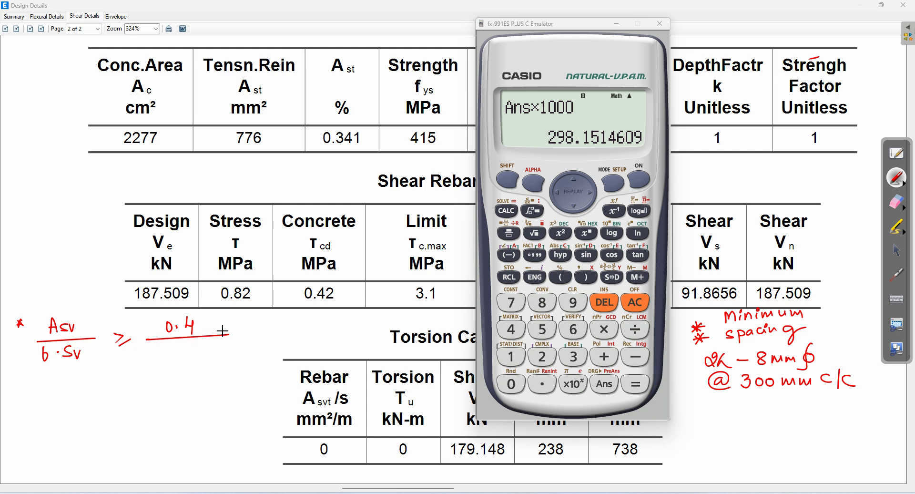
{"action": "left_click_drag", "start_coordinate": [162, 348], "coordinate": [209, 358]}
{"action": "mouse_move", "coordinate": [210, 351]}
{"action": "left_mouse_down"}
{"action": "mouse_move", "coordinate": [222, 344]}
{"action": "mouse_move", "coordinate": [223, 357]}
{"action": "left_mouse_up"}
Step: Label and circle the fractions as LHS and RHS, write LHS ≥ RHS, then erase the formula notes
{"action": "left_click_drag", "start_coordinate": [47, 382], "coordinate": [59, 391]}
{"action": "left_click_drag", "start_coordinate": [70, 376], "coordinate": [70, 390]}
{"action": "left_click_drag", "start_coordinate": [60, 384], "coordinate": [75, 389]}
{"action": "mouse_move", "coordinate": [66, 298]}
{"action": "left_mouse_down"}
{"action": "mouse_move", "coordinate": [53, 359]}
{"action": "mouse_move", "coordinate": [48, 304]}
{"action": "left_mouse_up"}
{"action": "mouse_move", "coordinate": [50, 404]}
{"action": "left_mouse_down"}
{"action": "mouse_move", "coordinate": [52, 414]}
{"action": "mouse_move", "coordinate": [67, 413]}
{"action": "left_mouse_up"}
{"action": "left_click_drag", "start_coordinate": [83, 394], "coordinate": [70, 413]}
{"action": "mouse_move", "coordinate": [206, 303]}
{"action": "left_mouse_down"}
{"action": "mouse_move", "coordinate": [167, 310]}
{"action": "mouse_move", "coordinate": [218, 359]}
{"action": "mouse_move", "coordinate": [195, 310]}
{"action": "left_mouse_up"}
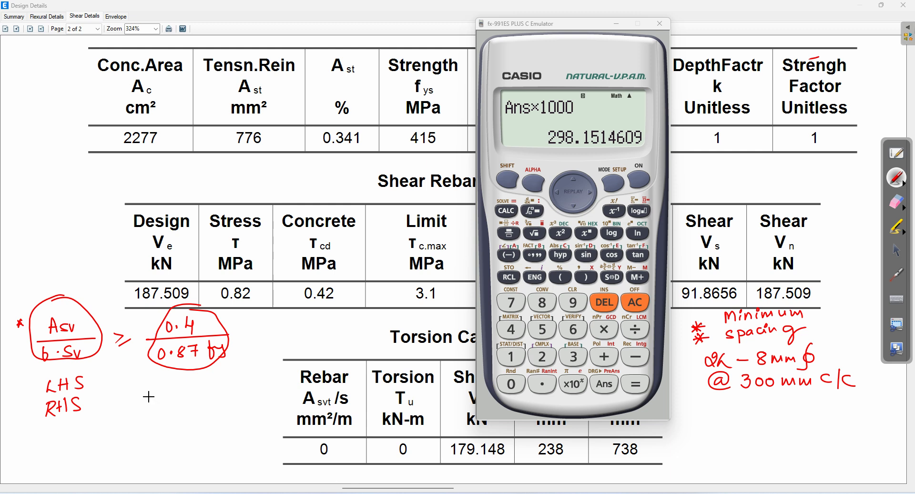
{"action": "mouse_move", "coordinate": [149, 398]}
{"action": "left_mouse_down"}
{"action": "mouse_move", "coordinate": [152, 409]}
{"action": "mouse_move", "coordinate": [176, 398]}
{"action": "mouse_move", "coordinate": [254, 402]}
{"action": "left_mouse_up"}
{"action": "left_click_drag", "start_coordinate": [170, 431], "coordinate": [195, 431]}
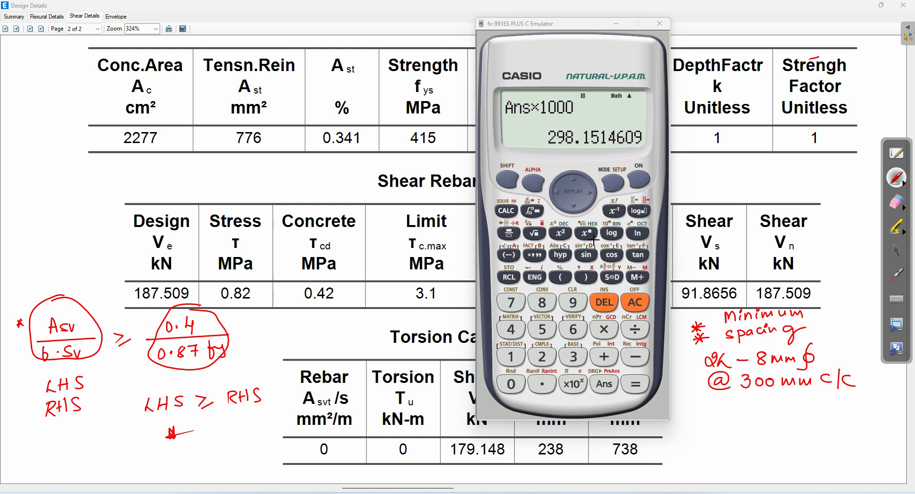
{"action": "left_click", "coordinate": [896, 202]}
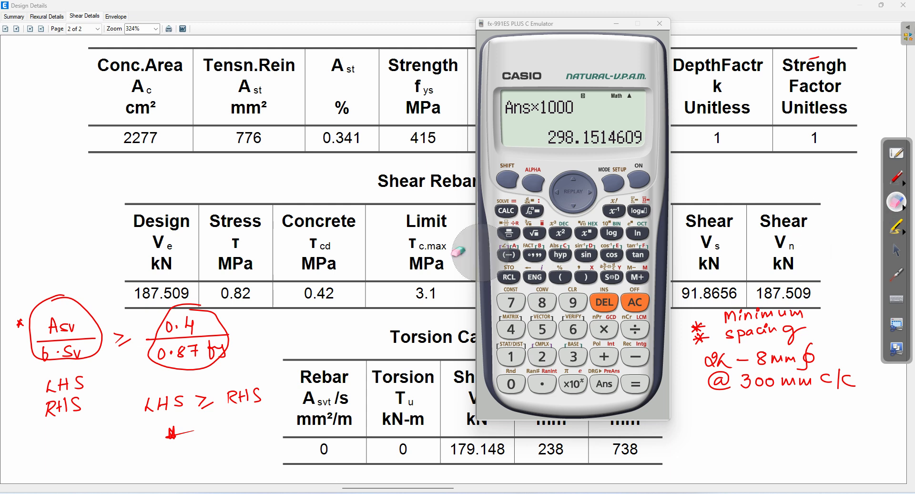
{"action": "mouse_move", "coordinate": [219, 317]}
{"action": "left_mouse_down"}
{"action": "mouse_move", "coordinate": [77, 321]}
{"action": "mouse_move", "coordinate": [90, 388]}
{"action": "mouse_move", "coordinate": [167, 424]}
{"action": "mouse_move", "coordinate": [170, 341]}
{"action": "left_mouse_up"}
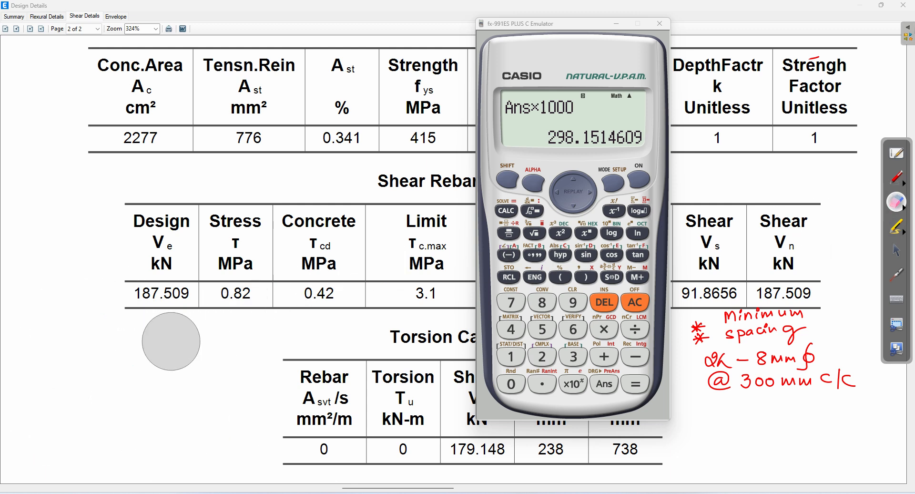
Step: Write the bracketed 'lesser of' list: 1) 0.75d, 2) 300 mm, 3) calculated 300mm
{"action": "left_click", "coordinate": [904, 185]}
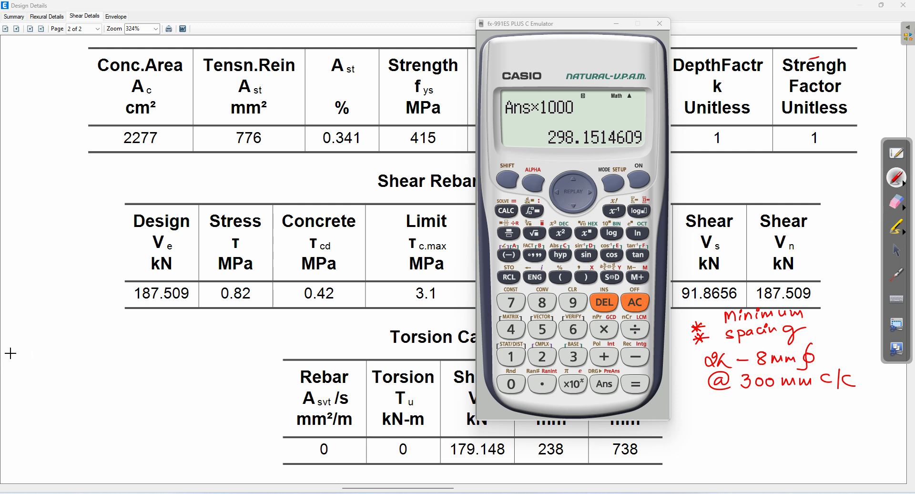
{"action": "left_click_drag", "start_coordinate": [45, 328], "coordinate": [44, 342]}
{"action": "mouse_move", "coordinate": [43, 326]}
{"action": "left_mouse_down"}
{"action": "mouse_move", "coordinate": [43, 349]}
{"action": "mouse_move", "coordinate": [92, 327]}
{"action": "mouse_move", "coordinate": [86, 339]}
{"action": "mouse_move", "coordinate": [142, 335]}
{"action": "left_mouse_up"}
{"action": "left_click", "coordinate": [79, 335]}
{"action": "mouse_move", "coordinate": [42, 364]}
{"action": "left_mouse_down"}
{"action": "mouse_move", "coordinate": [55, 368]}
{"action": "mouse_move", "coordinate": [46, 381]}
{"action": "mouse_move", "coordinate": [135, 366]}
{"action": "left_mouse_up"}
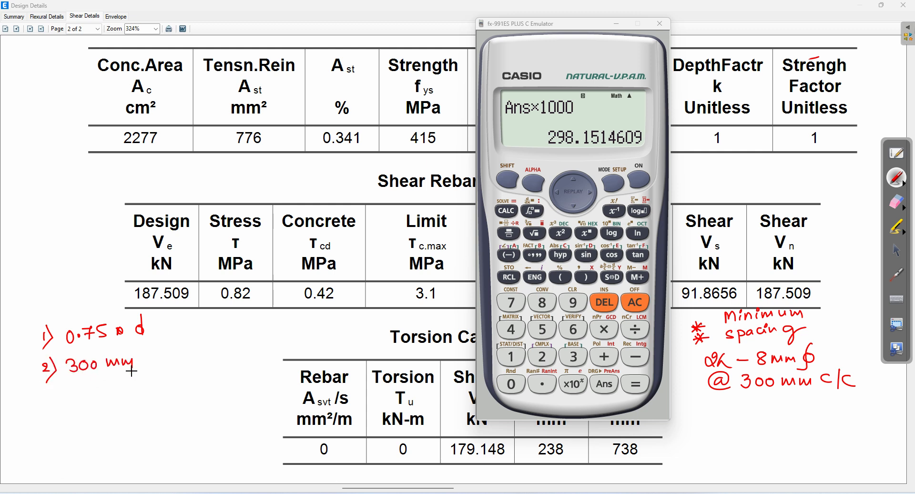
{"action": "mouse_move", "coordinate": [48, 387]}
{"action": "left_mouse_down"}
{"action": "mouse_move", "coordinate": [52, 413]}
{"action": "mouse_move", "coordinate": [110, 403]}
{"action": "mouse_move", "coordinate": [112, 382]}
{"action": "mouse_move", "coordinate": [129, 400]}
{"action": "left_mouse_up"}
{"action": "left_click_drag", "start_coordinate": [125, 392], "coordinate": [149, 398]}
{"action": "mouse_move", "coordinate": [96, 411]}
{"action": "left_mouse_down"}
{"action": "mouse_move", "coordinate": [102, 422]}
{"action": "mouse_move", "coordinate": [152, 412]}
{"action": "left_mouse_up"}
{"action": "mouse_move", "coordinate": [35, 329]}
{"action": "left_mouse_down"}
{"action": "mouse_move", "coordinate": [32, 370]}
{"action": "mouse_move", "coordinate": [54, 401]}
{"action": "left_mouse_up"}
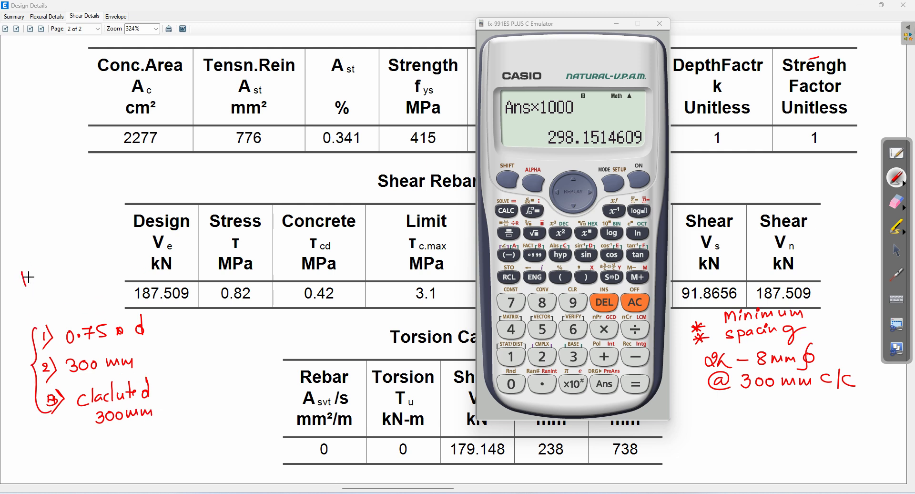
{"action": "left_click_drag", "start_coordinate": [36, 280], "coordinate": [62, 262]}
Step: Add values to the list: = 300mm for items 2 and 3, = 0.75*759 for item 1
{"action": "left_click_drag", "start_coordinate": [175, 325], "coordinate": [190, 328]}
{"action": "left_click_drag", "start_coordinate": [171, 358], "coordinate": [183, 356]}
{"action": "mouse_move", "coordinate": [170, 364]}
{"action": "left_mouse_down"}
{"action": "mouse_move", "coordinate": [183, 362]}
{"action": "mouse_move", "coordinate": [178, 386]}
{"action": "left_mouse_up"}
{"action": "left_click_drag", "start_coordinate": [170, 391], "coordinate": [179, 390]}
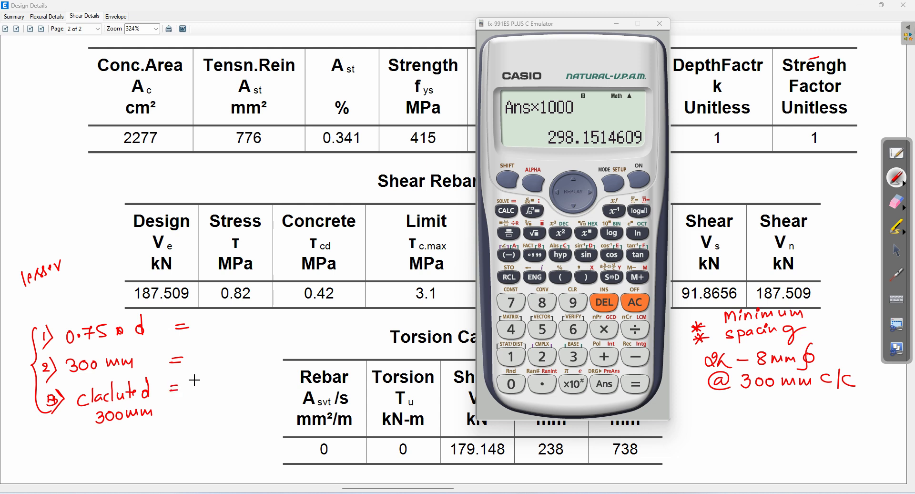
{"action": "mouse_move", "coordinate": [194, 352]}
{"action": "left_mouse_down"}
{"action": "mouse_move", "coordinate": [194, 365]}
{"action": "mouse_move", "coordinate": [255, 356]}
{"action": "left_mouse_up"}
{"action": "mouse_move", "coordinate": [192, 384]}
{"action": "left_mouse_down"}
{"action": "mouse_move", "coordinate": [198, 394]}
{"action": "mouse_move", "coordinate": [254, 387]}
{"action": "left_mouse_up"}
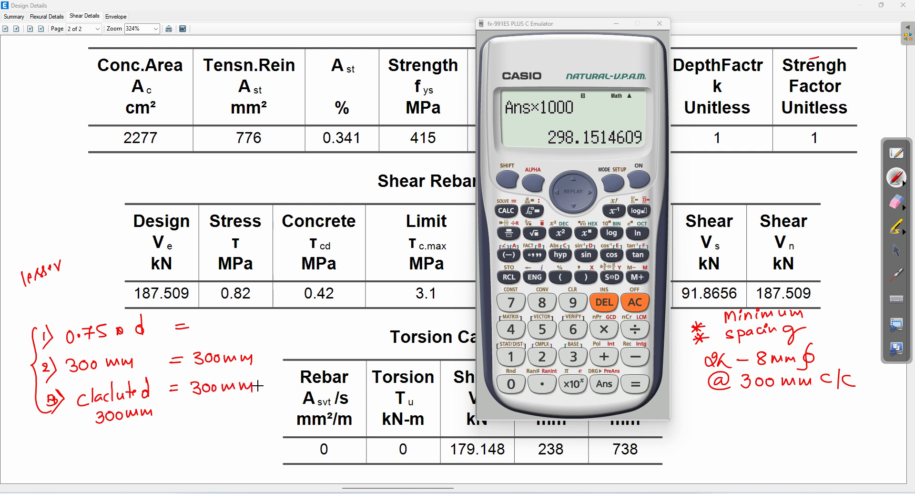
{"action": "mouse_move", "coordinate": [213, 319]}
{"action": "left_mouse_down"}
{"action": "mouse_move", "coordinate": [238, 324]}
{"action": "mouse_move", "coordinate": [249, 311]}
{"action": "mouse_move", "coordinate": [286, 320]}
{"action": "left_mouse_up"}
{"action": "mouse_move", "coordinate": [288, 310]}
{"action": "left_mouse_down"}
{"action": "mouse_move", "coordinate": [258, 322]}
{"action": "mouse_move", "coordinate": [298, 324]}
{"action": "left_mouse_up"}
{"action": "left_click_drag", "start_coordinate": [316, 313], "coordinate": [327, 317]}
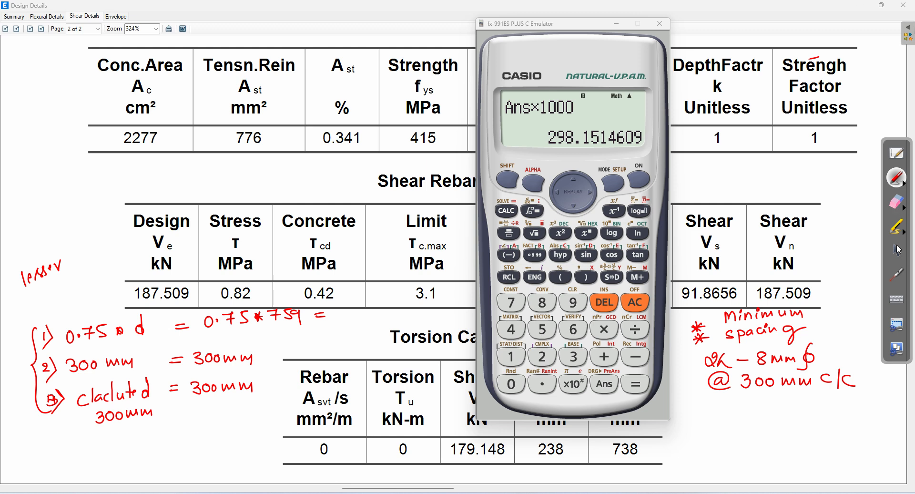
{"action": "left_click", "coordinate": [899, 250]}
Step: Calculate 0.75×759 on the calculator, showing 569.25 as a decimal
{"action": "left_click", "coordinate": [631, 301]}
{"action": "type", "text": "0.7"}
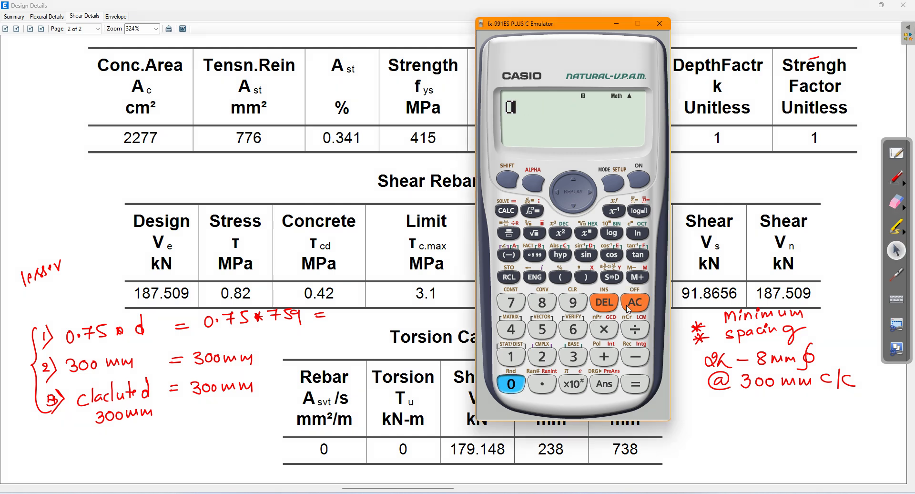
{"action": "type", "text": "5*"}
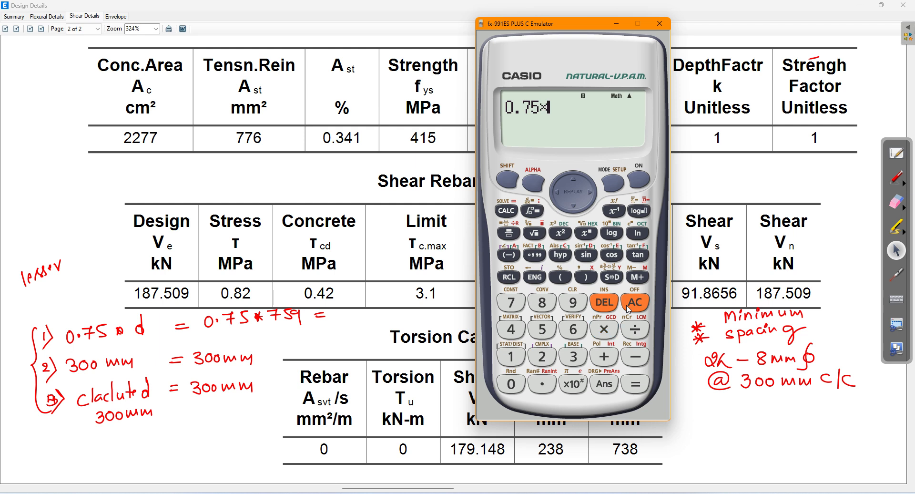
{"action": "type", "text": "759"}
{"action": "key", "text": "Return"}
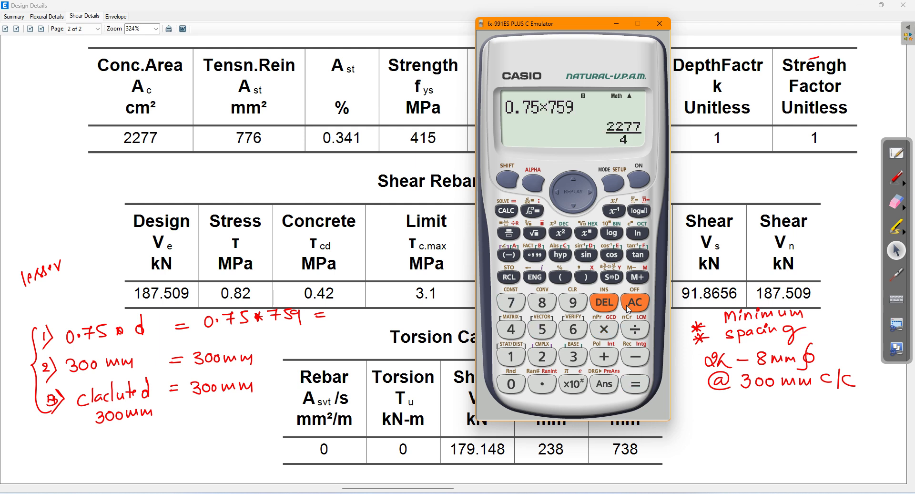
{"action": "left_click", "coordinate": [612, 278]}
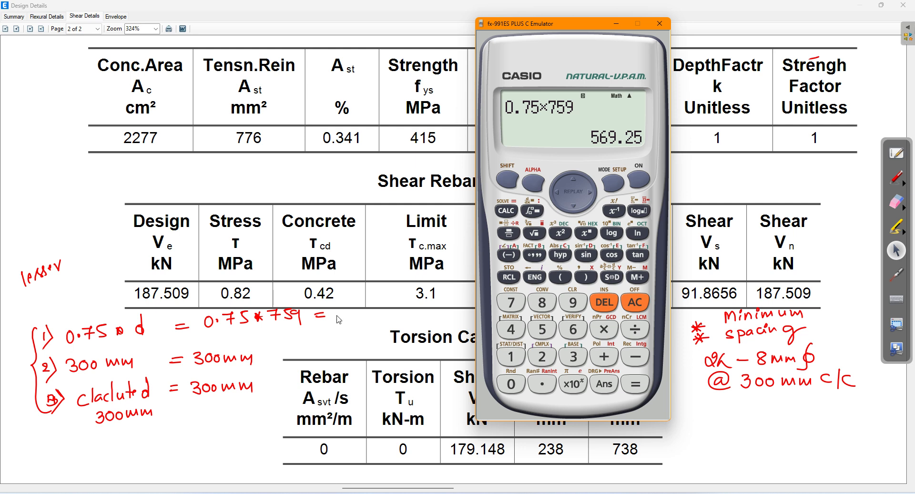
Step: Write = 569 on item 1, underline Sv = 300mm, and circle the 8 mm @ 300 mm c/c note
{"action": "left_click", "coordinate": [898, 184]}
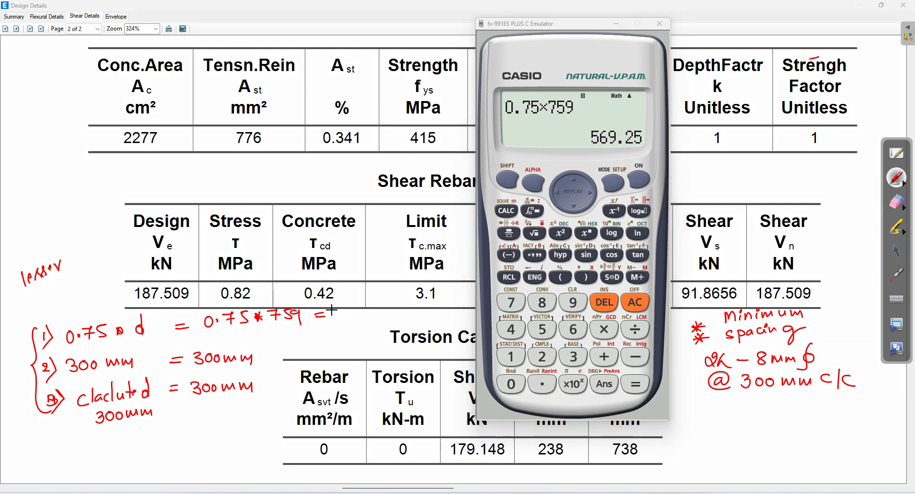
{"action": "left_click_drag", "start_coordinate": [332, 309], "coordinate": [362, 319]}
{"action": "mouse_move", "coordinate": [149, 430]}
{"action": "left_mouse_down"}
{"action": "mouse_move", "coordinate": [137, 449]}
{"action": "mouse_move", "coordinate": [177, 430]}
{"action": "left_mouse_up"}
{"action": "left_click_drag", "start_coordinate": [168, 436], "coordinate": [189, 431]}
{"action": "mouse_move", "coordinate": [204, 419]}
{"action": "left_mouse_down"}
{"action": "mouse_move", "coordinate": [201, 427]}
{"action": "mouse_move", "coordinate": [207, 420]}
{"action": "left_mouse_up"}
{"action": "mouse_move", "coordinate": [216, 419]}
{"action": "left_mouse_down"}
{"action": "mouse_move", "coordinate": [211, 427]}
{"action": "mouse_move", "coordinate": [248, 416]}
{"action": "left_mouse_up"}
{"action": "left_click_drag", "start_coordinate": [156, 462], "coordinate": [235, 438]}
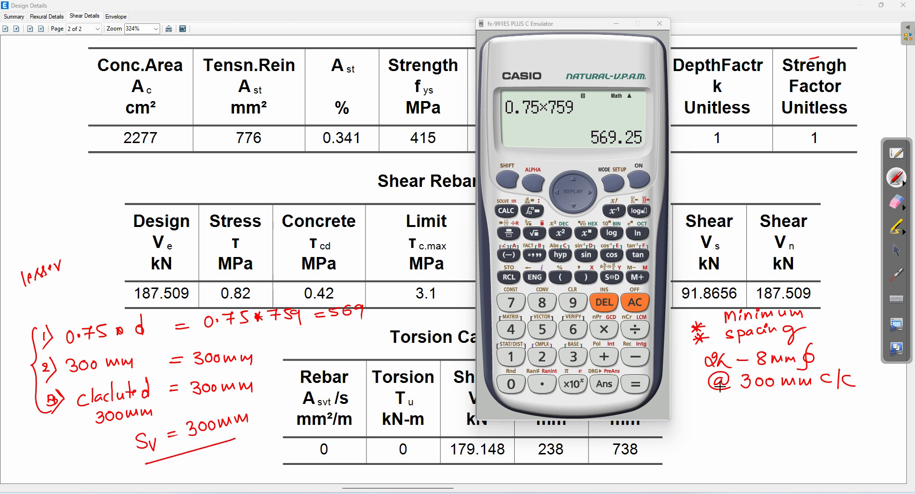
{"action": "mouse_move", "coordinate": [693, 374]}
{"action": "left_mouse_down"}
{"action": "mouse_move", "coordinate": [695, 398]}
{"action": "mouse_move", "coordinate": [759, 430]}
{"action": "mouse_move", "coordinate": [868, 386]}
{"action": "mouse_move", "coordinate": [814, 339]}
{"action": "mouse_move", "coordinate": [704, 353]}
{"action": "mouse_move", "coordinate": [693, 370]}
{"action": "left_mouse_up"}
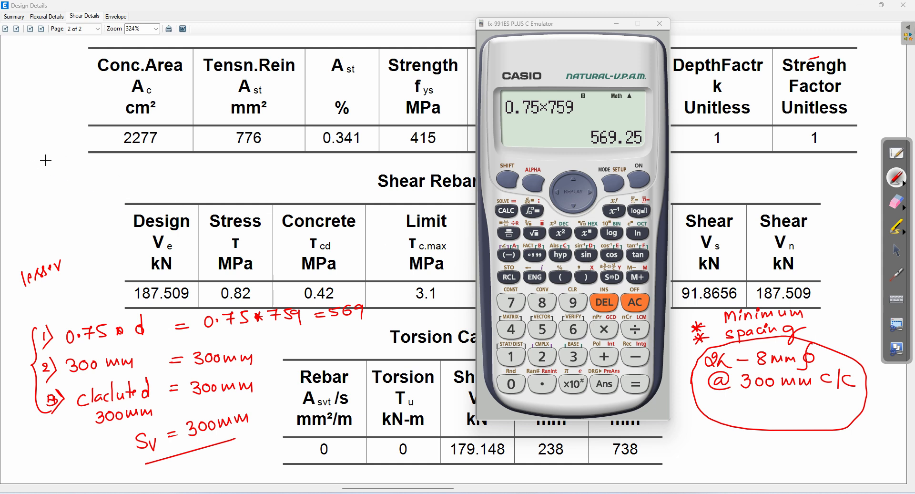
Step: Handwrite a # Design Beams for Flexure heading at the top in red
{"action": "mouse_move", "coordinate": [24, 174]}
{"action": "left_mouse_down"}
{"action": "mouse_move", "coordinate": [30, 181]}
{"action": "mouse_move", "coordinate": [62, 161]}
{"action": "mouse_move", "coordinate": [90, 160]}
{"action": "mouse_move", "coordinate": [106, 123]}
{"action": "mouse_move", "coordinate": [117, 137]}
{"action": "left_mouse_up"}
{"action": "mouse_move", "coordinate": [52, 189]}
{"action": "left_mouse_down"}
{"action": "mouse_move", "coordinate": [54, 198]}
{"action": "mouse_move", "coordinate": [106, 164]}
{"action": "mouse_move", "coordinate": [119, 171]}
{"action": "mouse_move", "coordinate": [134, 145]}
{"action": "left_mouse_up"}
{"action": "mouse_move", "coordinate": [71, 205]}
{"action": "left_mouse_down"}
{"action": "mouse_move", "coordinate": [77, 214]}
{"action": "mouse_move", "coordinate": [125, 166]}
{"action": "mouse_move", "coordinate": [162, 161]}
{"action": "mouse_move", "coordinate": [179, 126]}
{"action": "mouse_move", "coordinate": [208, 117]}
{"action": "mouse_move", "coordinate": [217, 135]}
{"action": "left_mouse_up"}
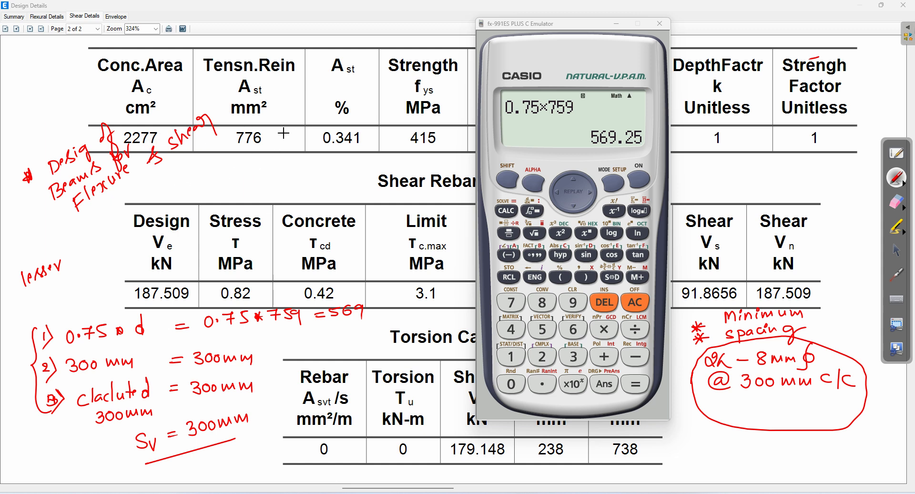
{"action": "left_click_drag", "start_coordinate": [35, 142], "coordinate": [33, 153]}
{"action": "mouse_move", "coordinate": [40, 141]}
{"action": "left_mouse_down"}
{"action": "mouse_move", "coordinate": [37, 153]}
{"action": "mouse_move", "coordinate": [41, 144]}
{"action": "left_mouse_up"}
{"action": "left_click_drag", "start_coordinate": [30, 150], "coordinate": [42, 149]}
Step: Erase all handwritten notes, close the calculator, and wipe the last red mark over Strength
{"action": "left_click", "coordinate": [898, 201]}
{"action": "mouse_move", "coordinate": [62, 214]}
{"action": "left_mouse_down"}
{"action": "mouse_move", "coordinate": [163, 170]}
{"action": "mouse_move", "coordinate": [153, 279]}
{"action": "mouse_move", "coordinate": [89, 269]}
{"action": "mouse_move", "coordinate": [58, 310]}
{"action": "mouse_move", "coordinate": [143, 217]}
{"action": "mouse_move", "coordinate": [92, 339]}
{"action": "mouse_move", "coordinate": [122, 451]}
{"action": "mouse_move", "coordinate": [240, 347]}
{"action": "mouse_move", "coordinate": [253, 292]}
{"action": "mouse_move", "coordinate": [384, 311]}
{"action": "mouse_move", "coordinate": [842, 317]}
{"action": "mouse_move", "coordinate": [774, 353]}
{"action": "mouse_move", "coordinate": [832, 402]}
{"action": "mouse_move", "coordinate": [855, 404]}
{"action": "left_mouse_up"}
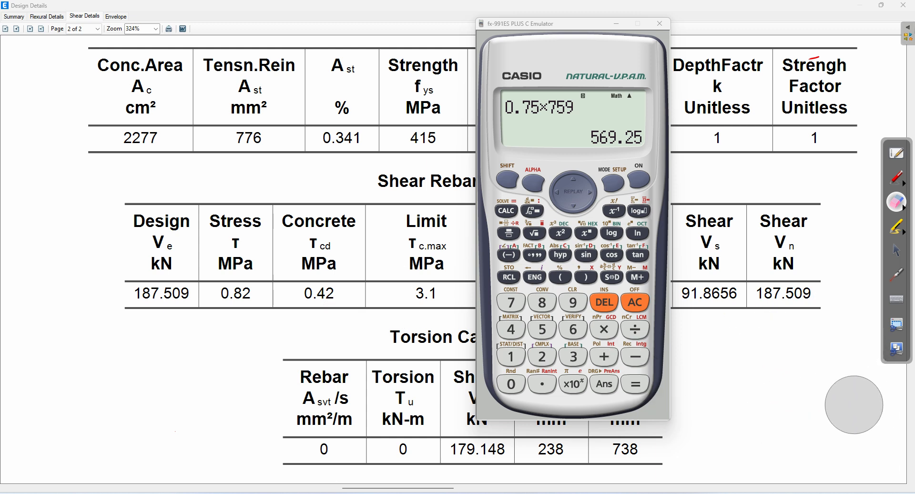
{"action": "left_click", "coordinate": [907, 208]}
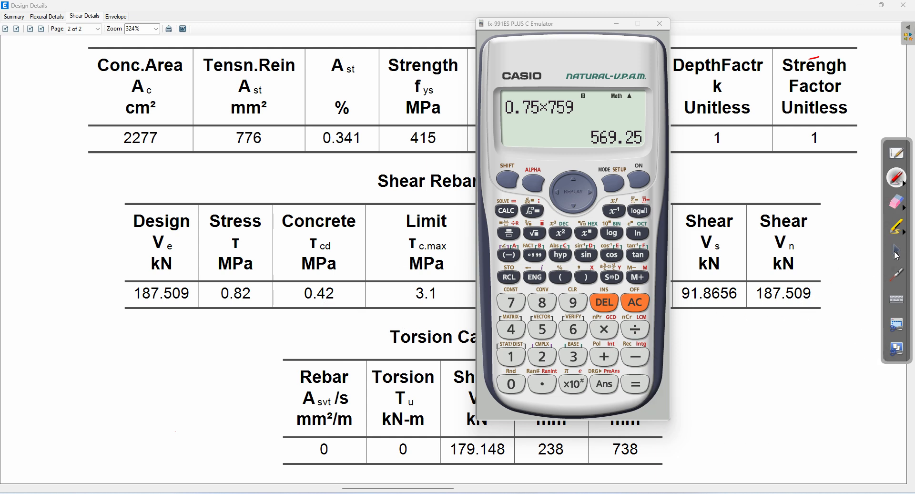
{"action": "left_click", "coordinate": [896, 252]}
{"action": "left_click", "coordinate": [666, 22]}
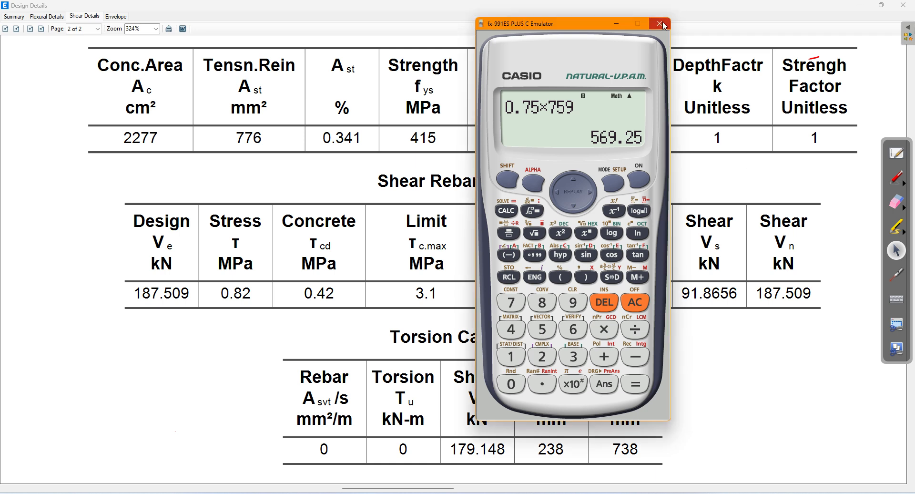
{"action": "left_click", "coordinate": [897, 205]}
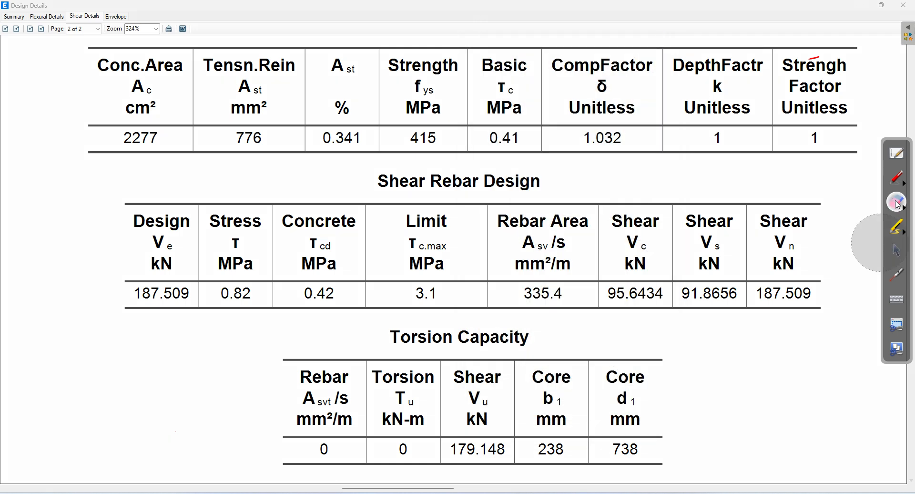
{"action": "mouse_move", "coordinate": [839, 62]}
{"action": "left_mouse_down"}
{"action": "mouse_move", "coordinate": [843, 76]}
{"action": "mouse_move", "coordinate": [832, 80]}
{"action": "left_mouse_up"}
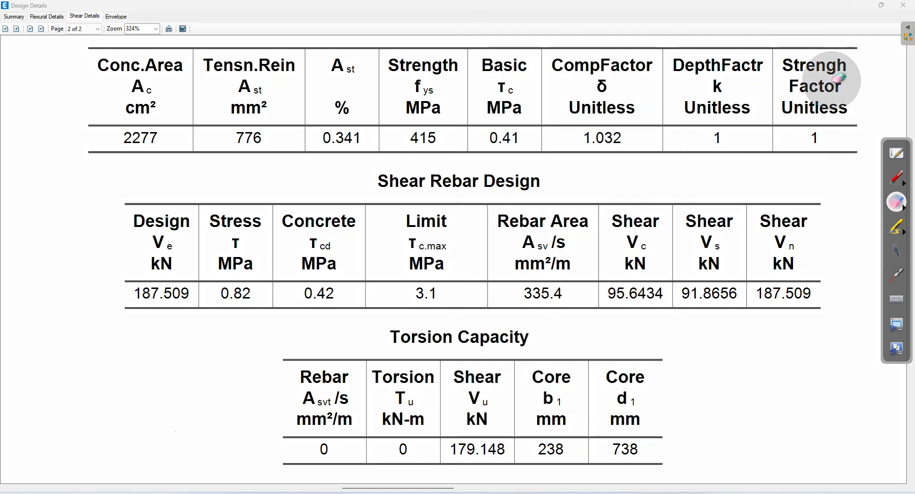